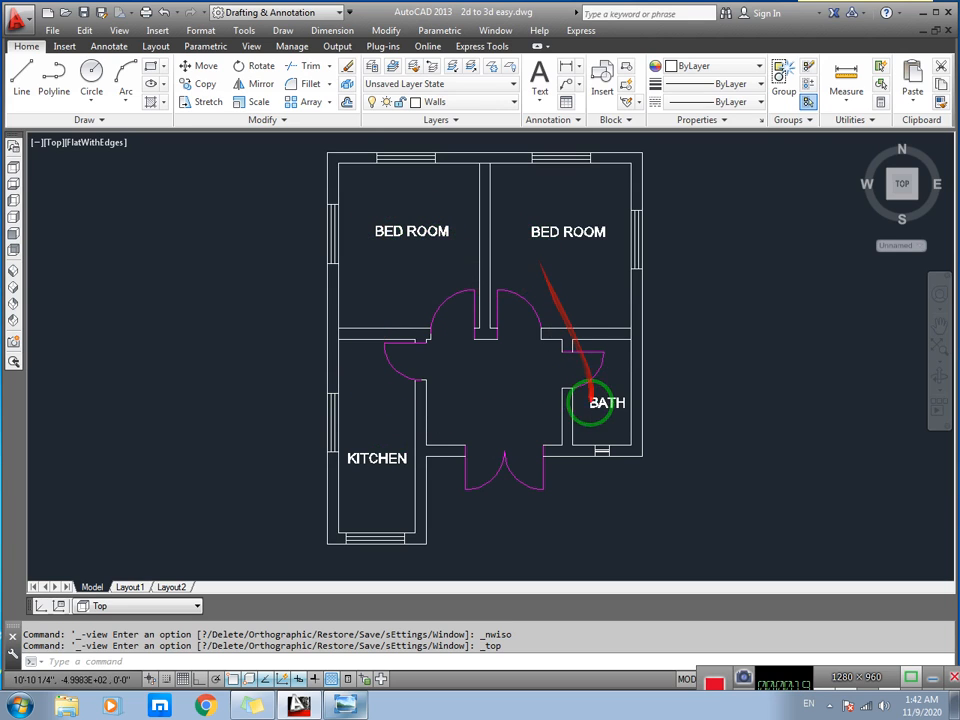
- View the floor plan from the Right view and return it to the Top view
middle_drag(456, 347, 459, 354)
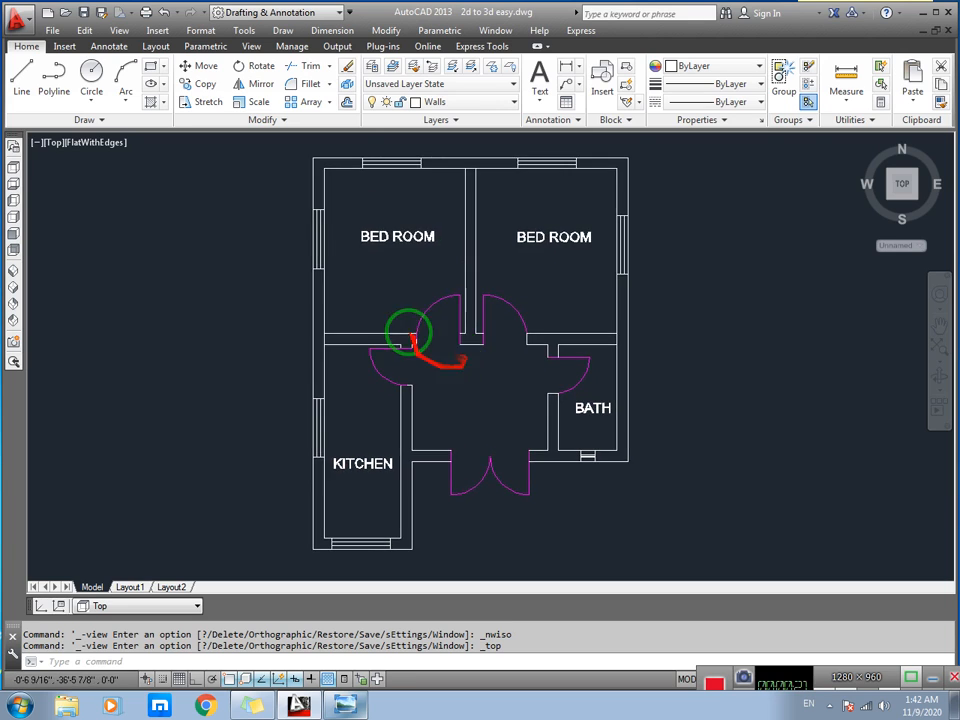
mouse_move(472, 314)
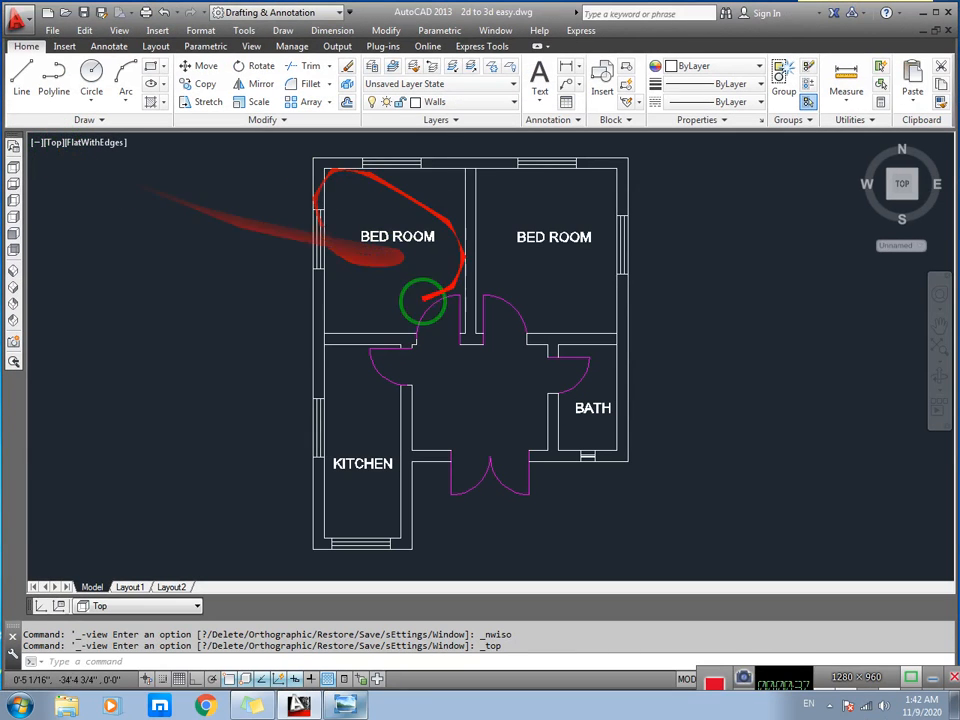
click(55, 147)
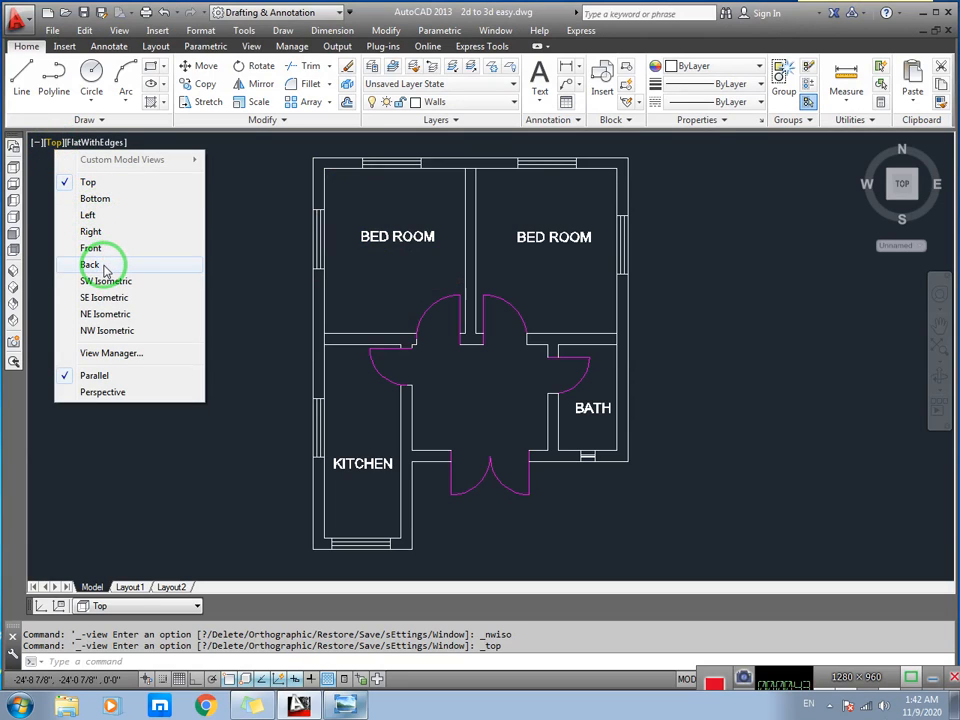
click(104, 232)
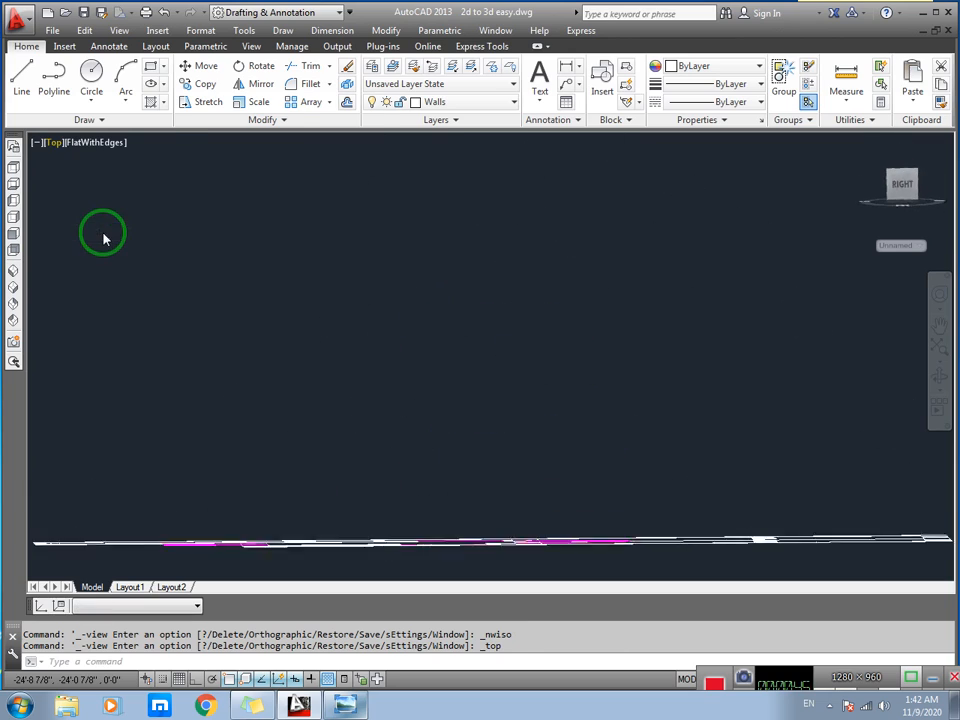
click(56, 145)
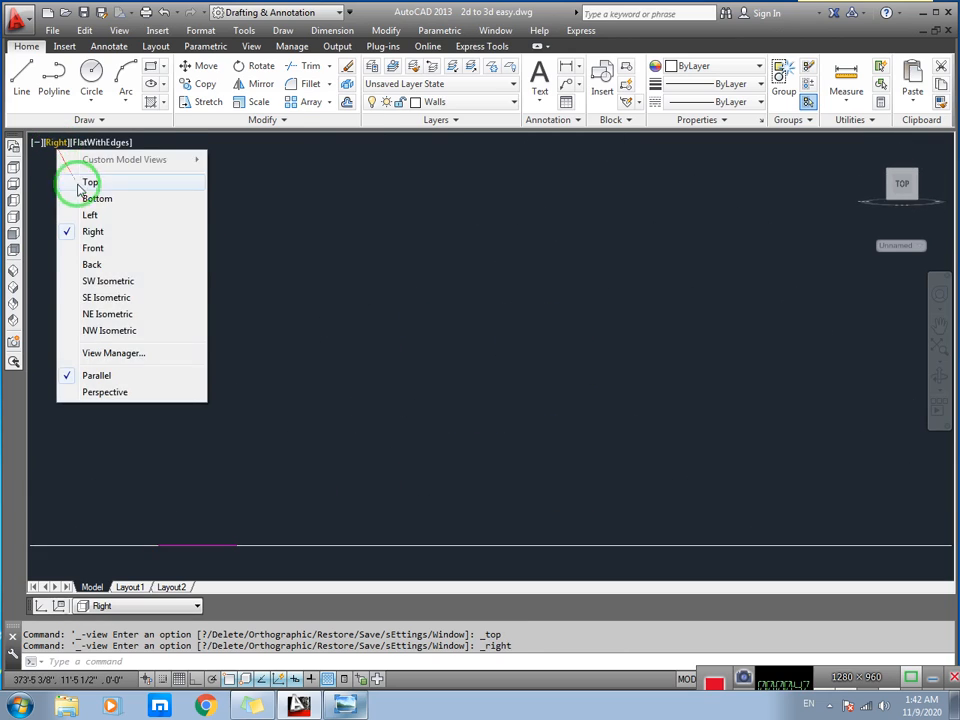
click(84, 181)
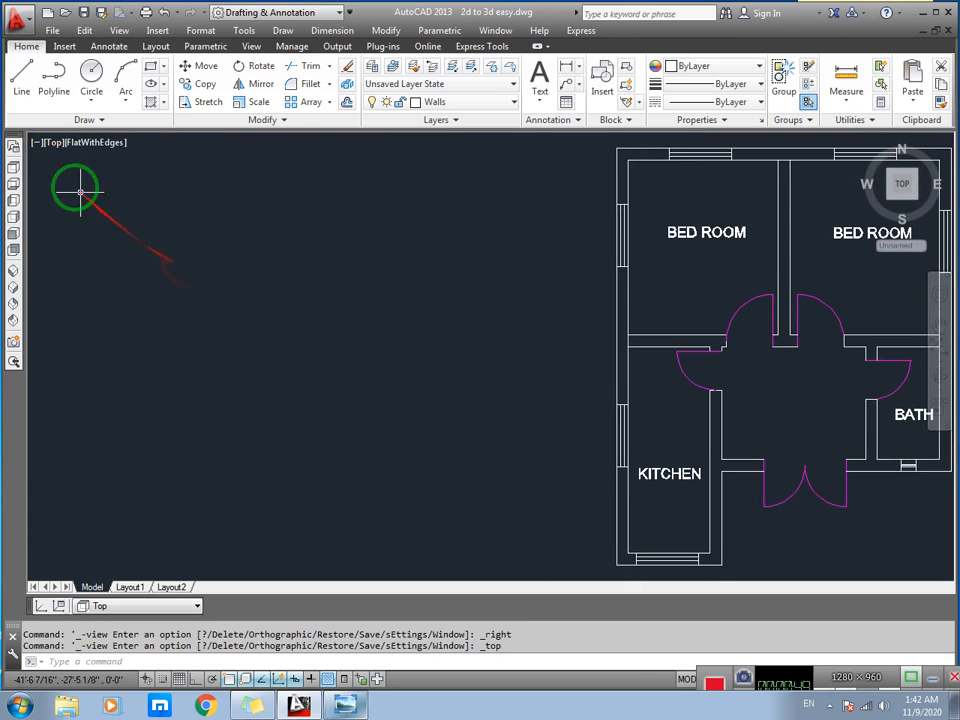
- Switch the floor plan to the SW Isometric view and examine the whole plan up close
click(52, 144)
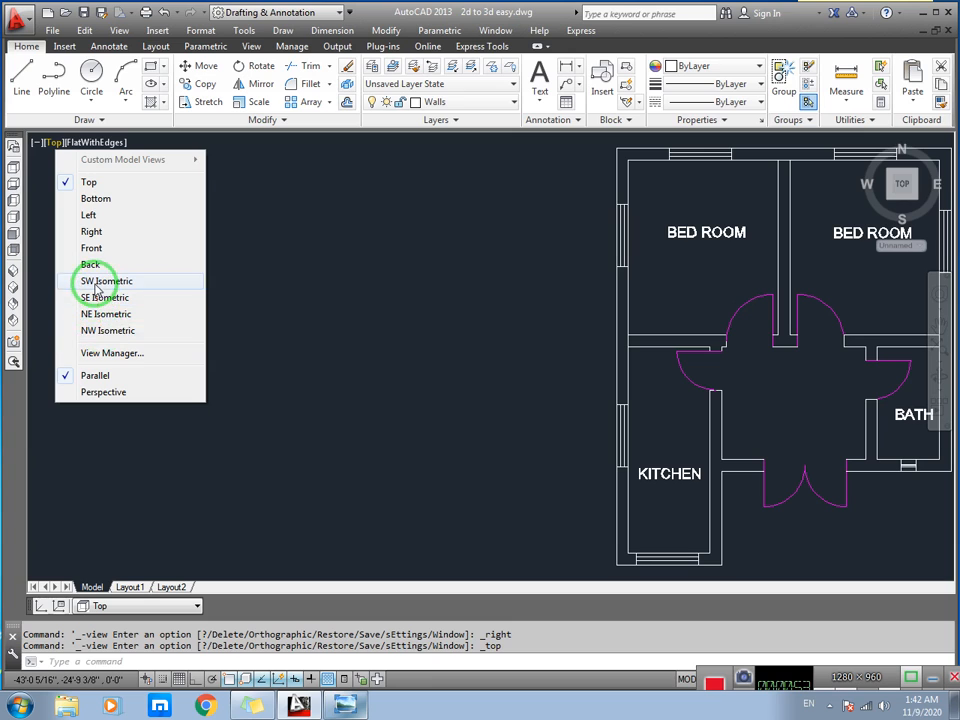
key(Escape)
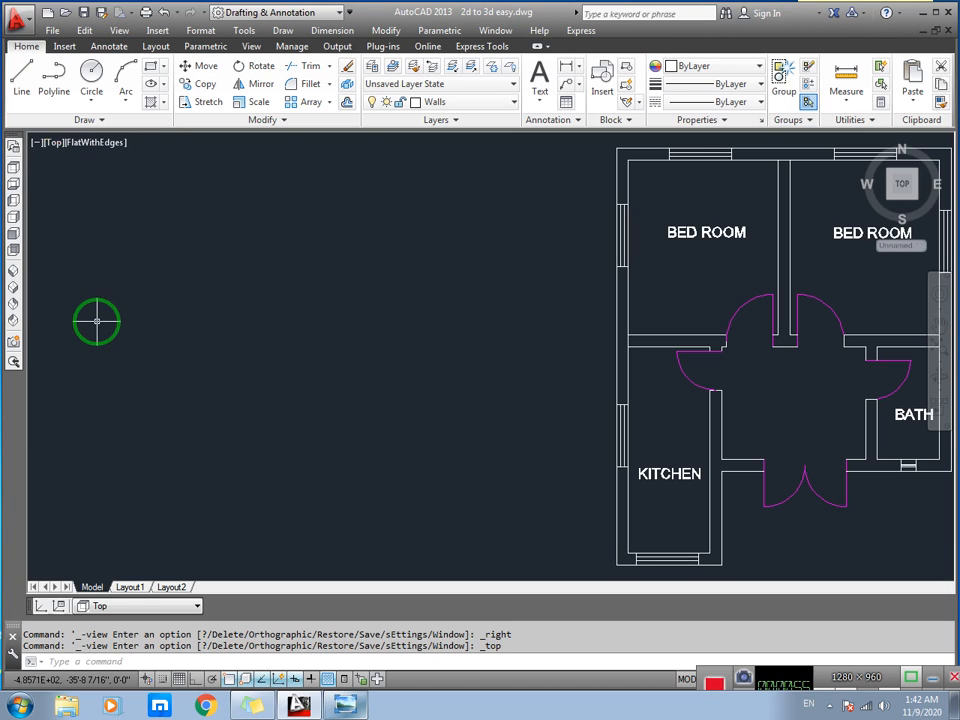
click(54, 146)
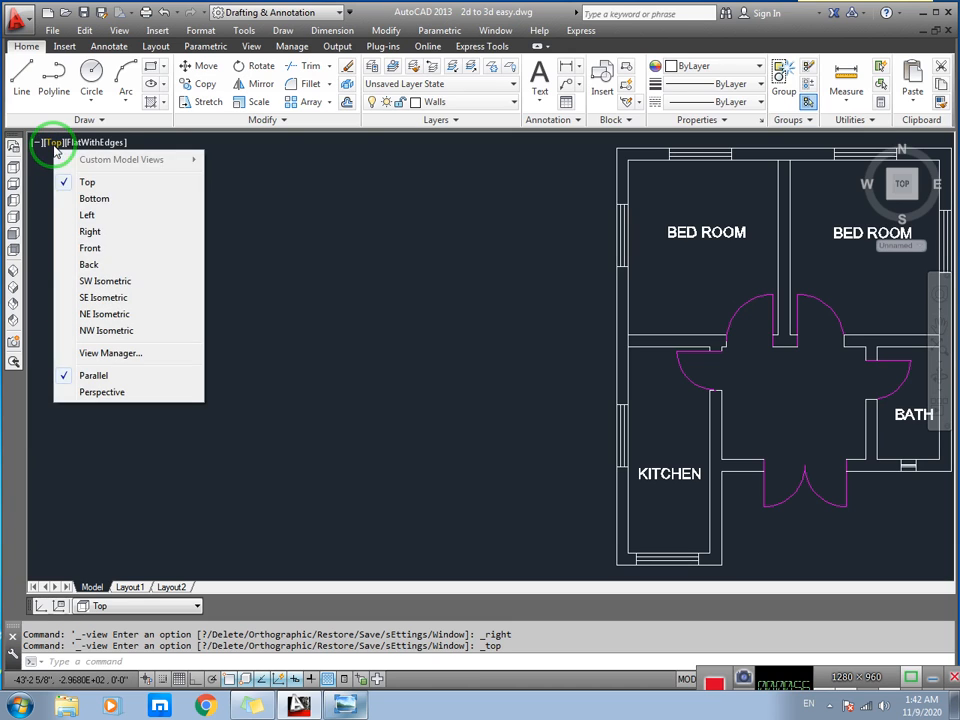
click(101, 283)
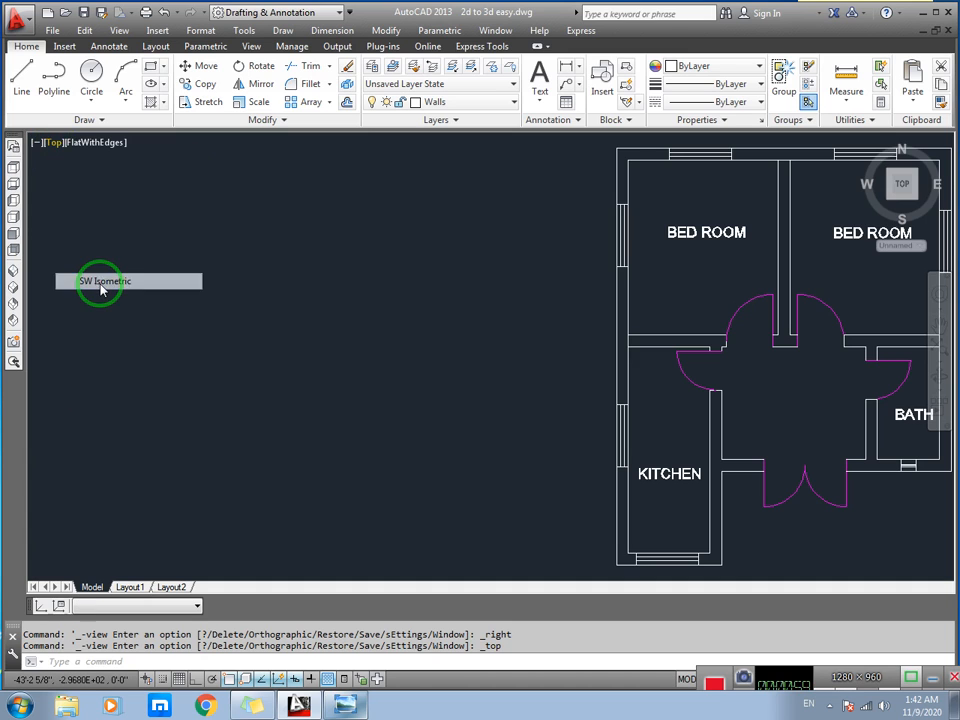
scroll(508, 322, up, 3)
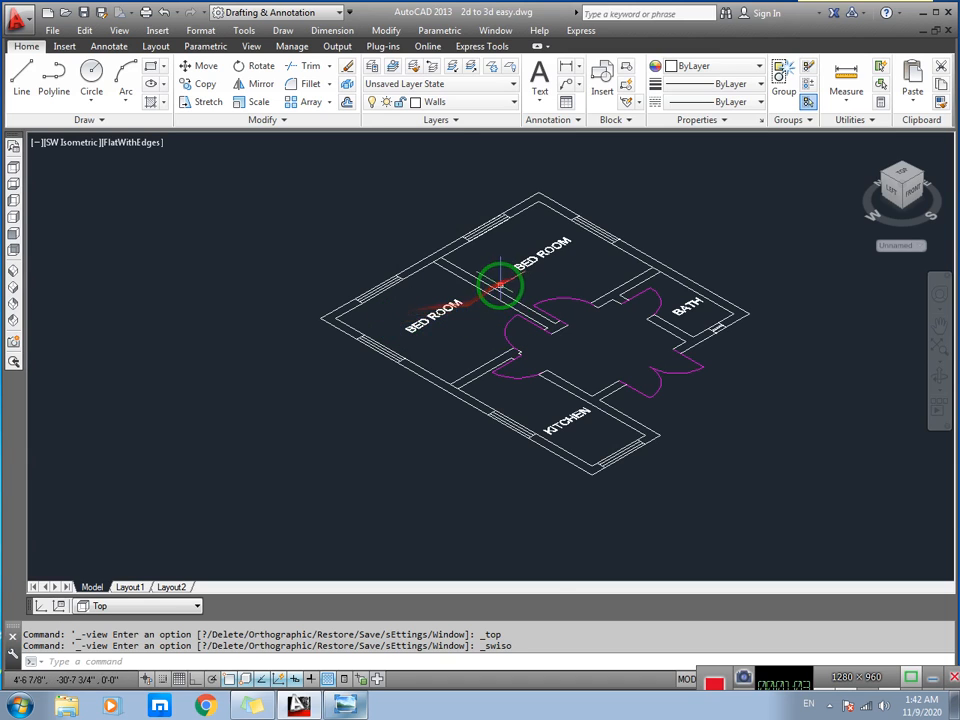
scroll(692, 260, up, 3)
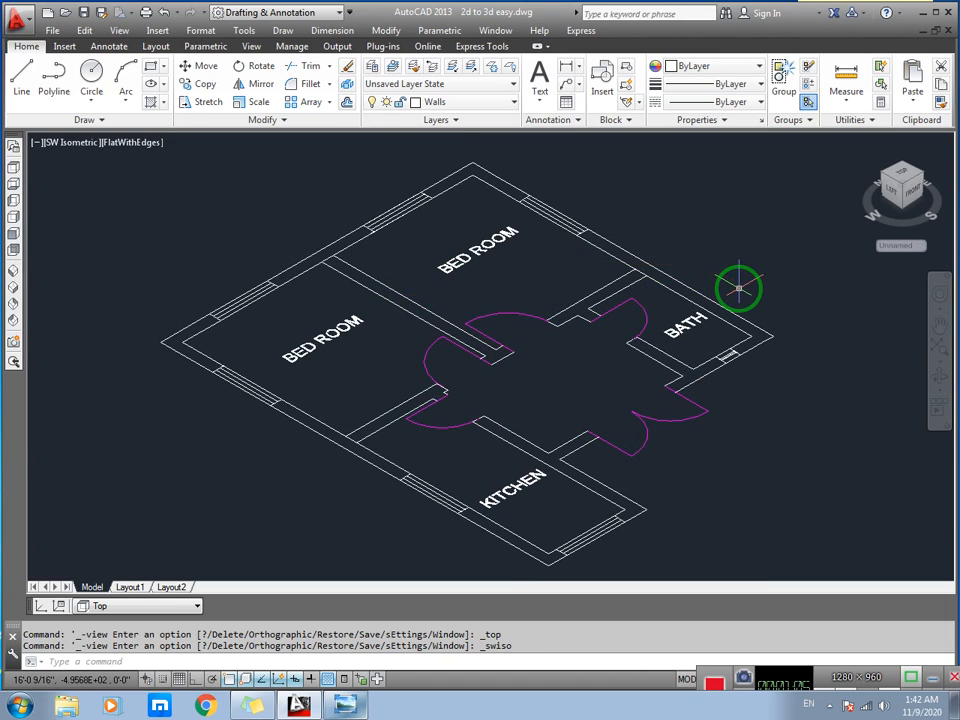
middle_drag(460, 411, 457, 380)
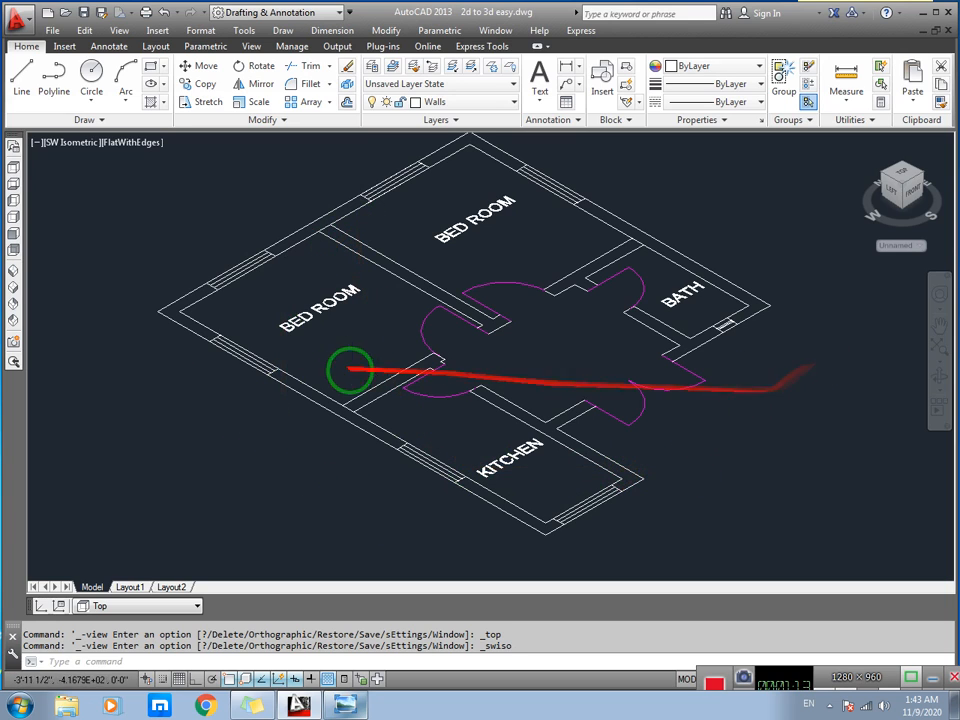
- View the floor plan from SE Isometric and from NE Isometric, examining the bedroom and bath side closely
click(62, 148)
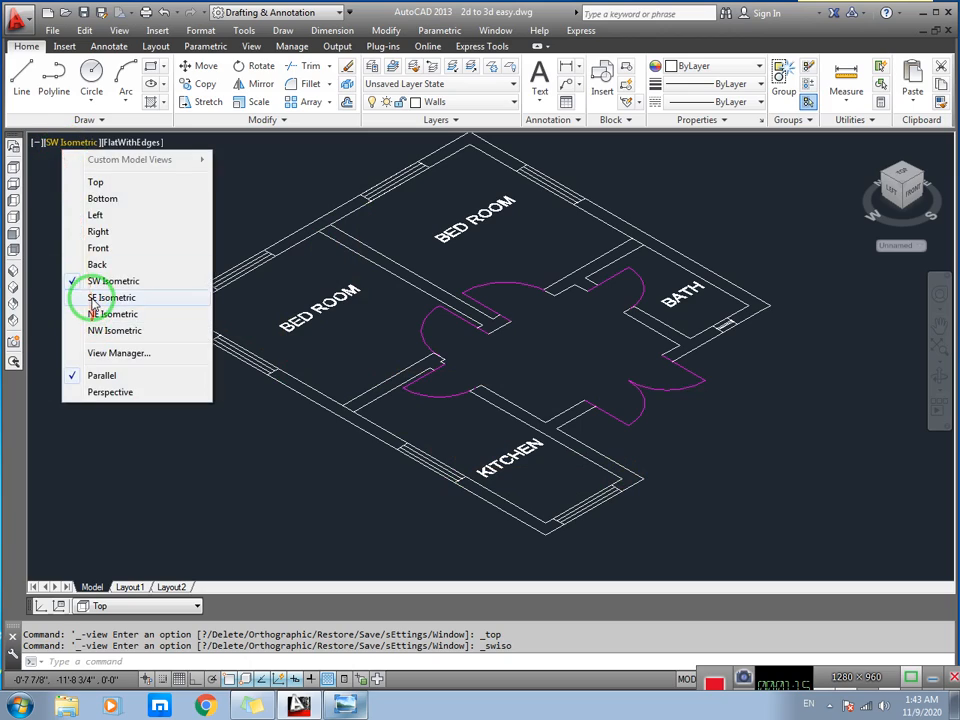
click(88, 297)
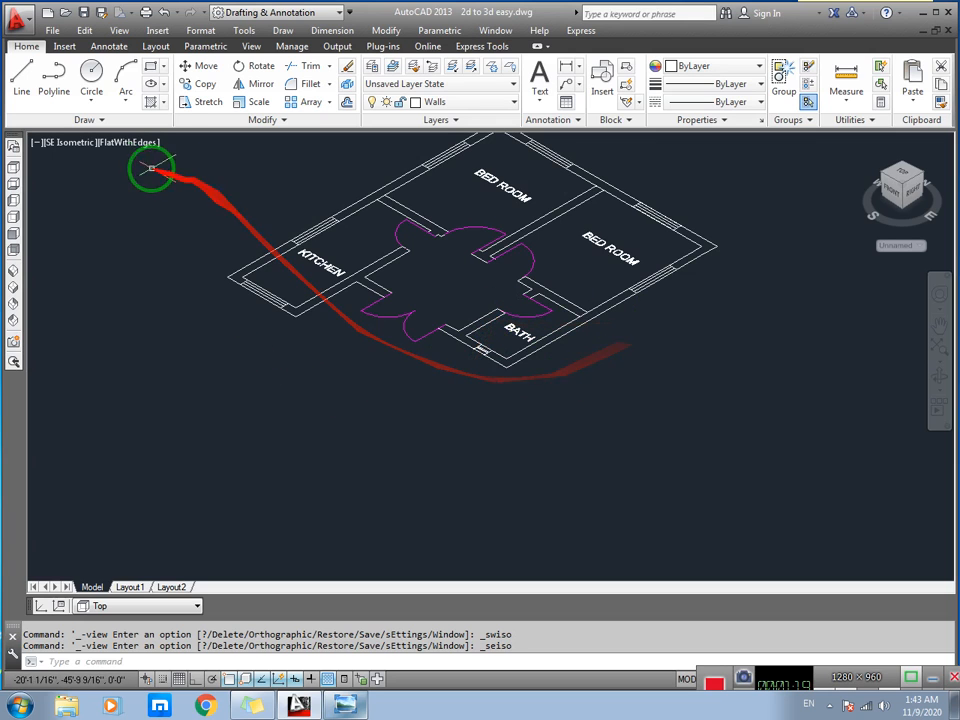
click(66, 146)
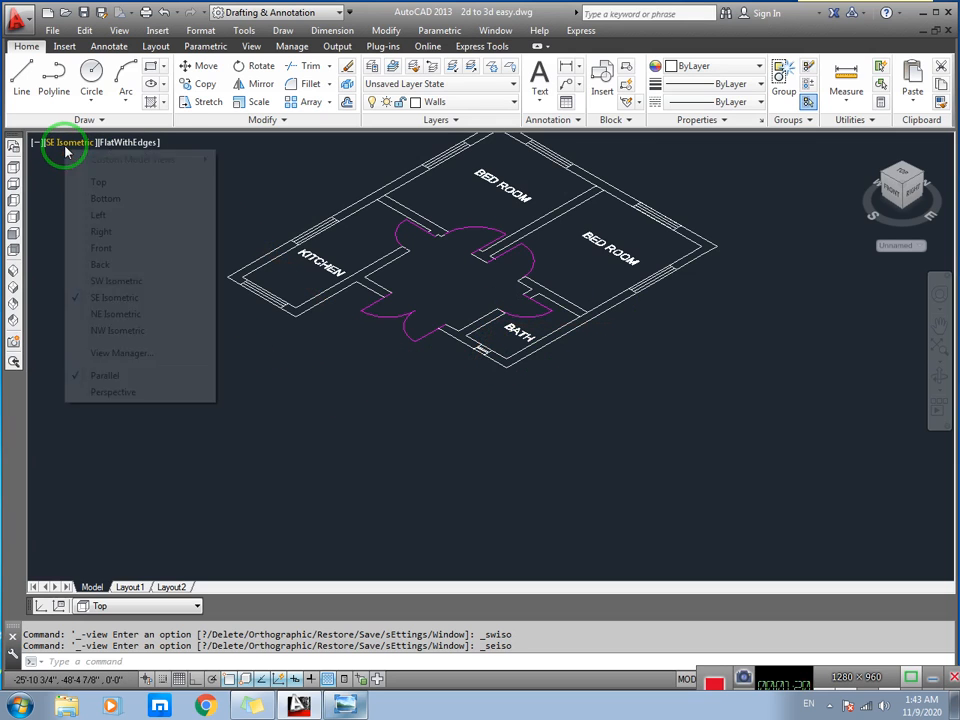
click(110, 318)
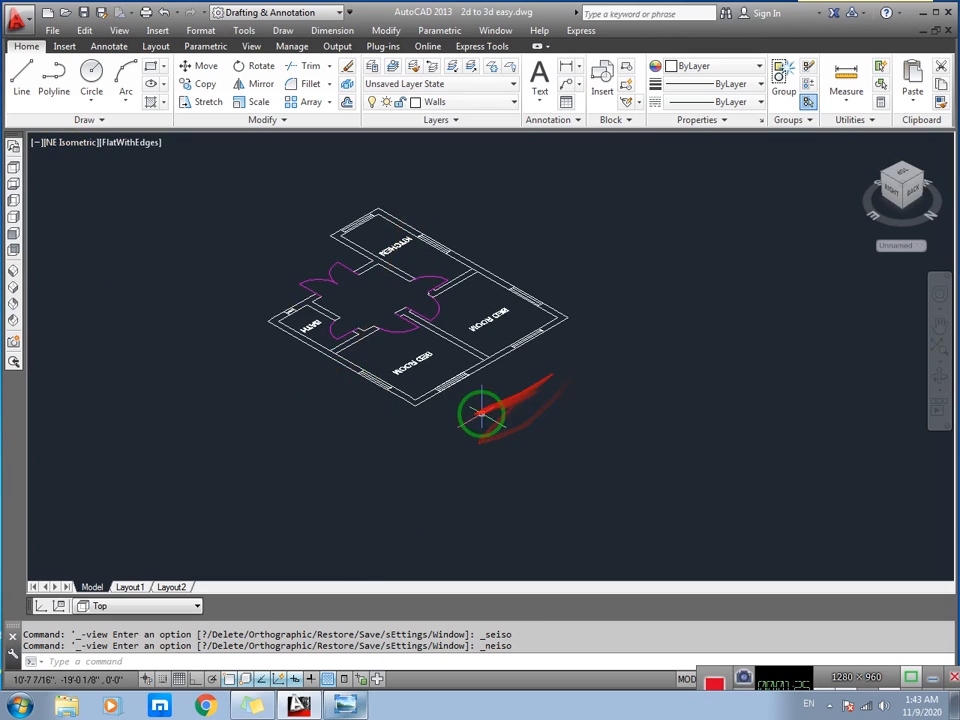
scroll(330, 392, up, 3)
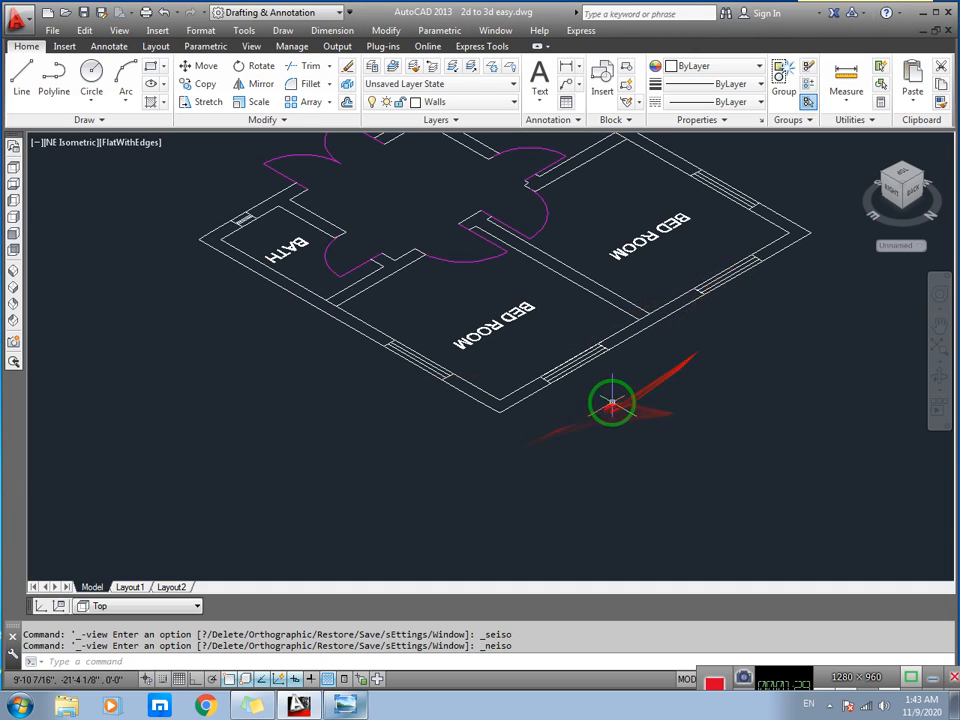
middle_drag(395, 413, 407, 485)
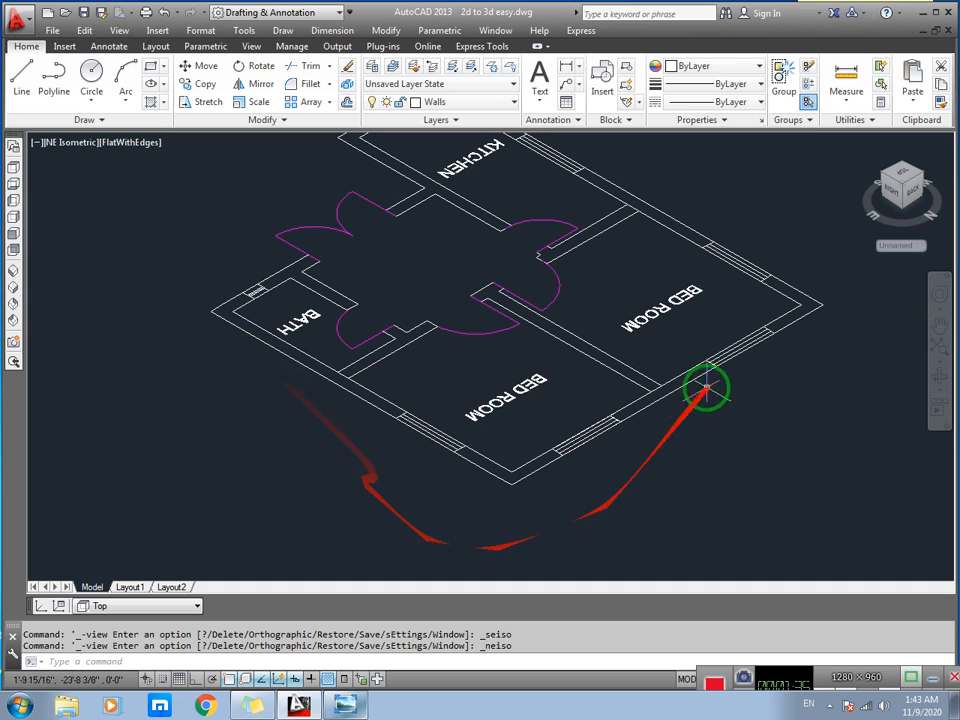
- Switch the floor plan to the NW Isometric view and look at it more closely
click(73, 148)
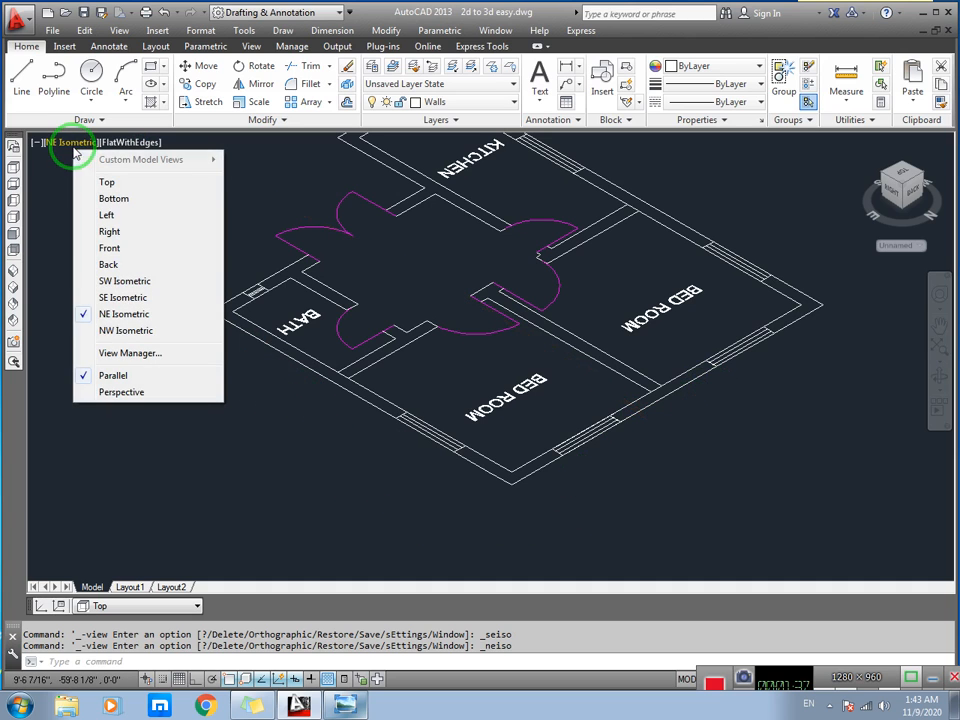
click(114, 333)
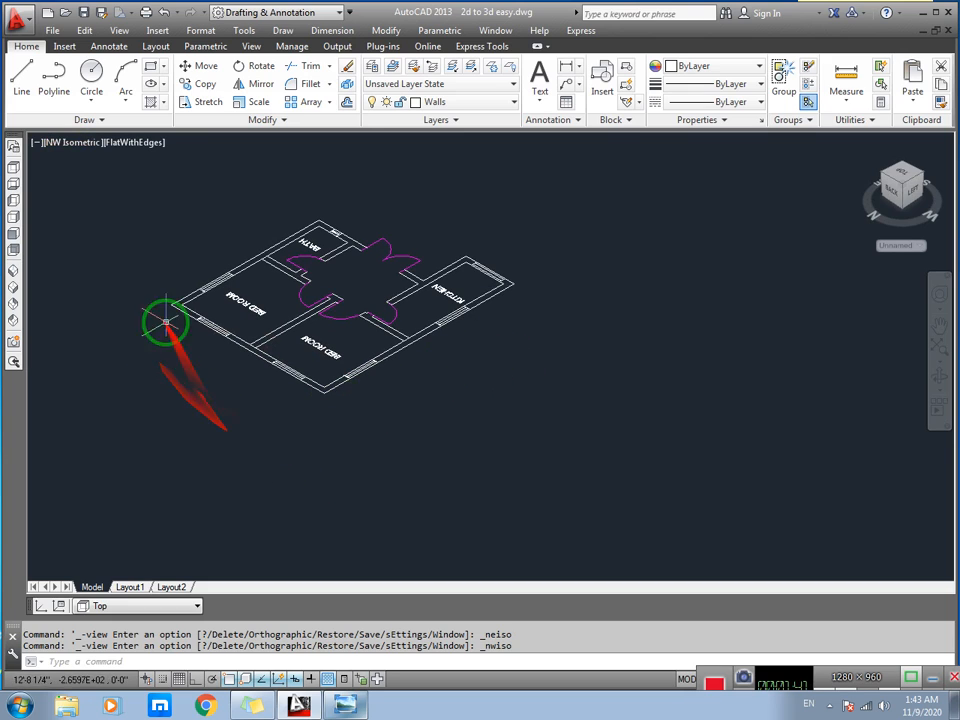
scroll(213, 373, up, 2)
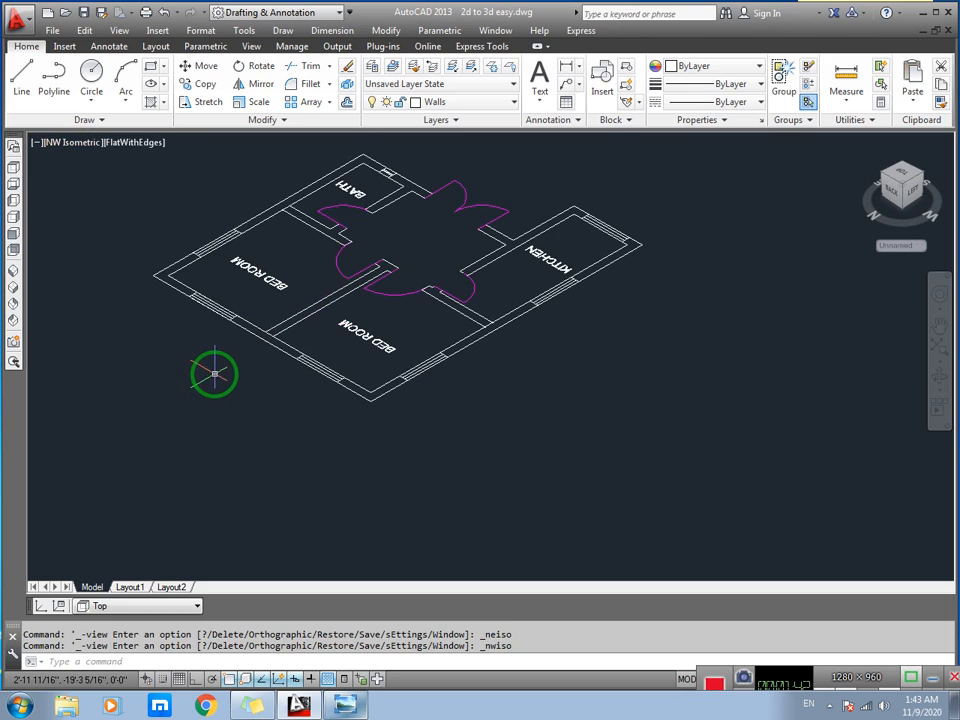
- Bring the floor plan back to SW Isometric and change it to the SE Isometric view
click(72, 146)
click(120, 282)
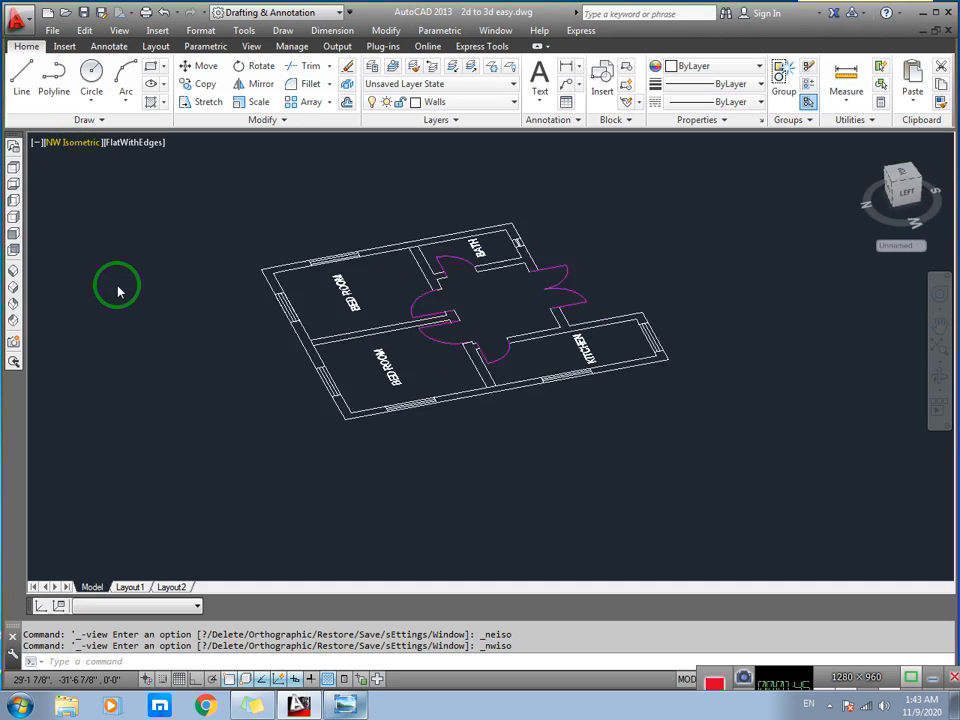
click(62, 143)
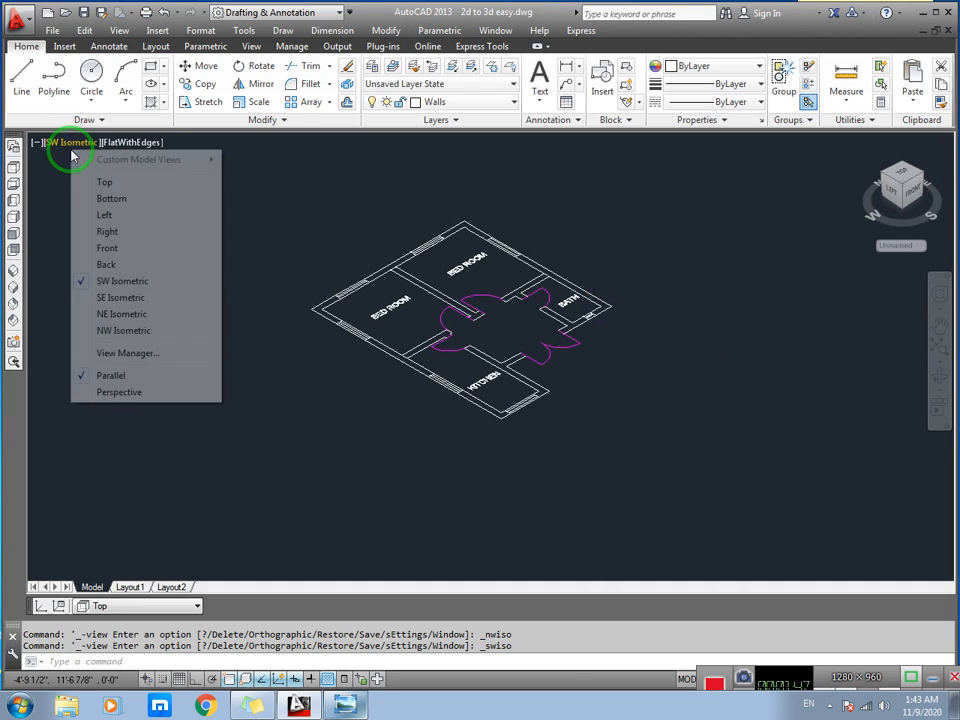
click(96, 298)
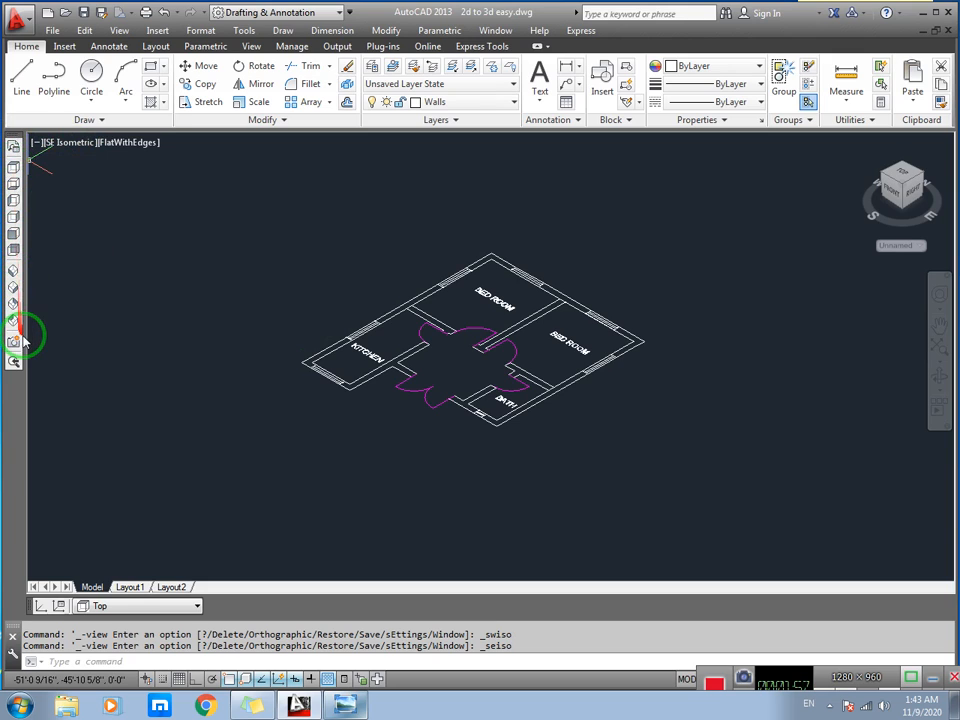
- Check the menu bar visibility option and look up the View and UCS II entries among the AutoCAD toolbars
click(350, 14)
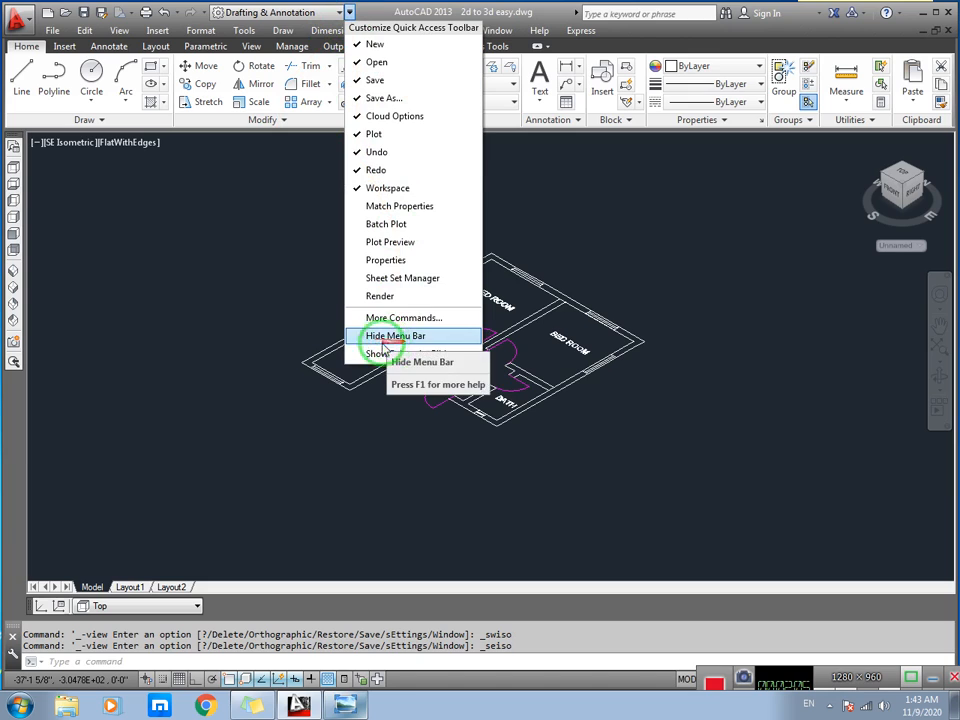
click(388, 6)
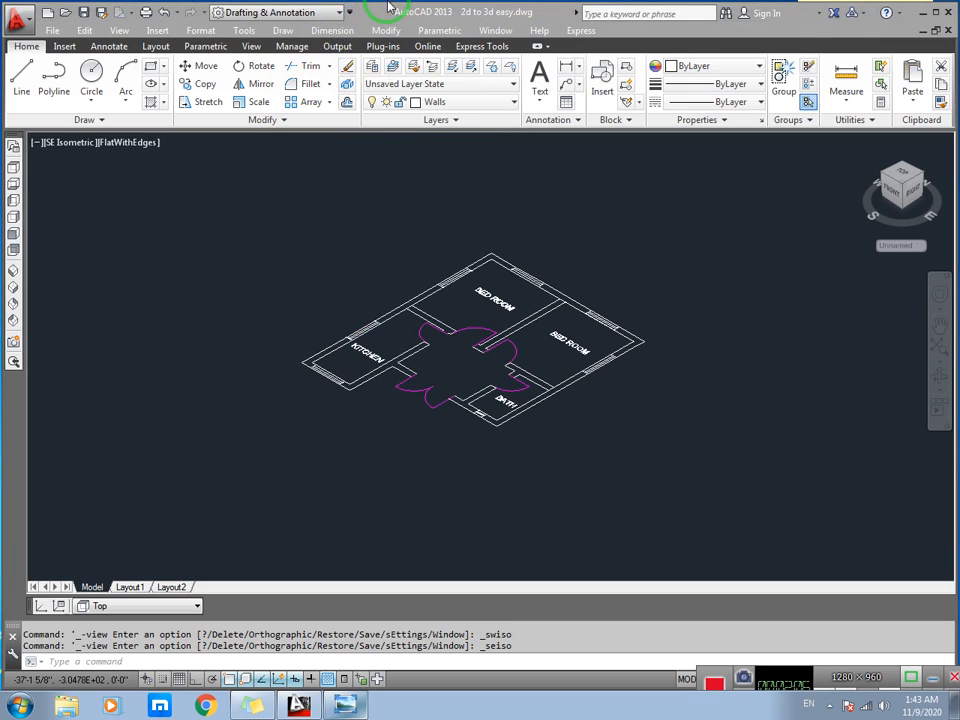
click(245, 30)
mouse_move(265, 82)
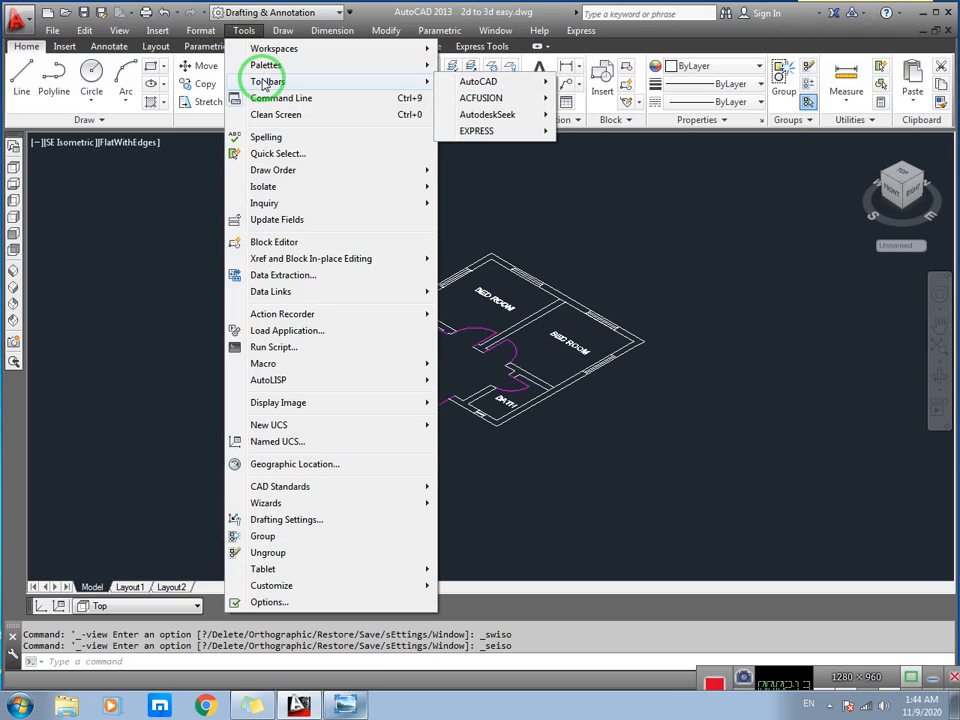
mouse_move(470, 82)
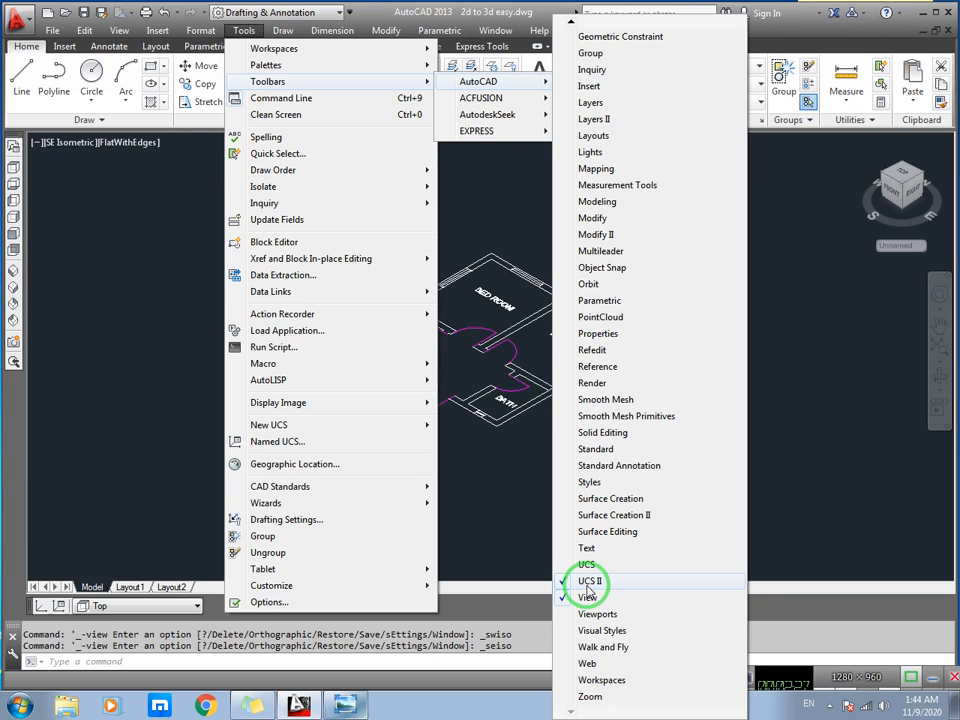
click(587, 584)
click(515, 447)
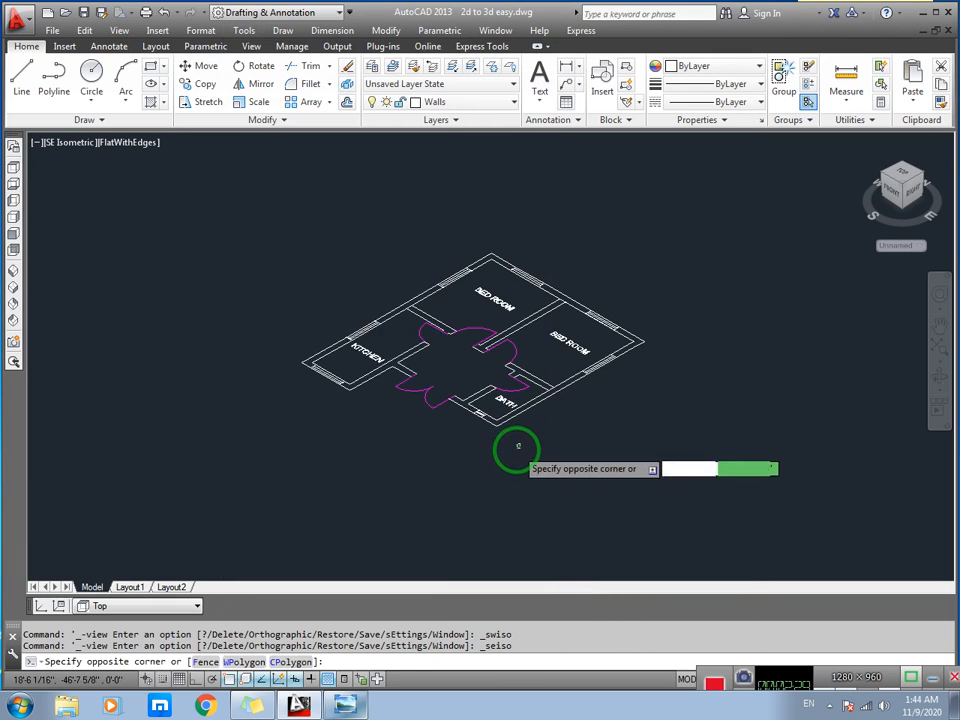
key(Escape)
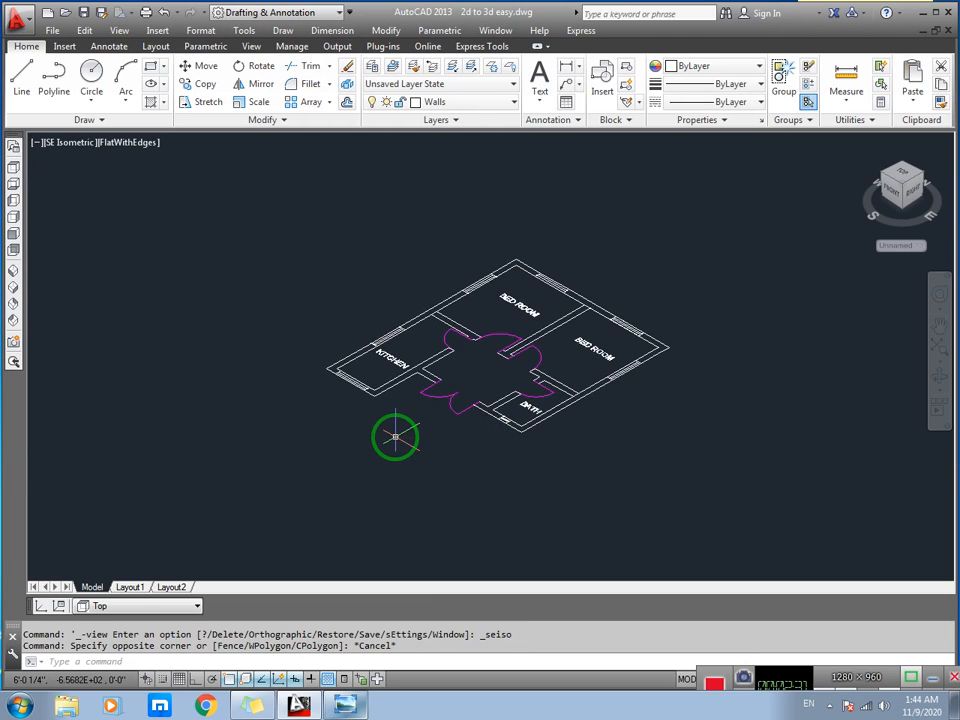
- Examine the floor plan in SE Isometric and return it to the Top view
middle_drag(424, 405, 332, 387)
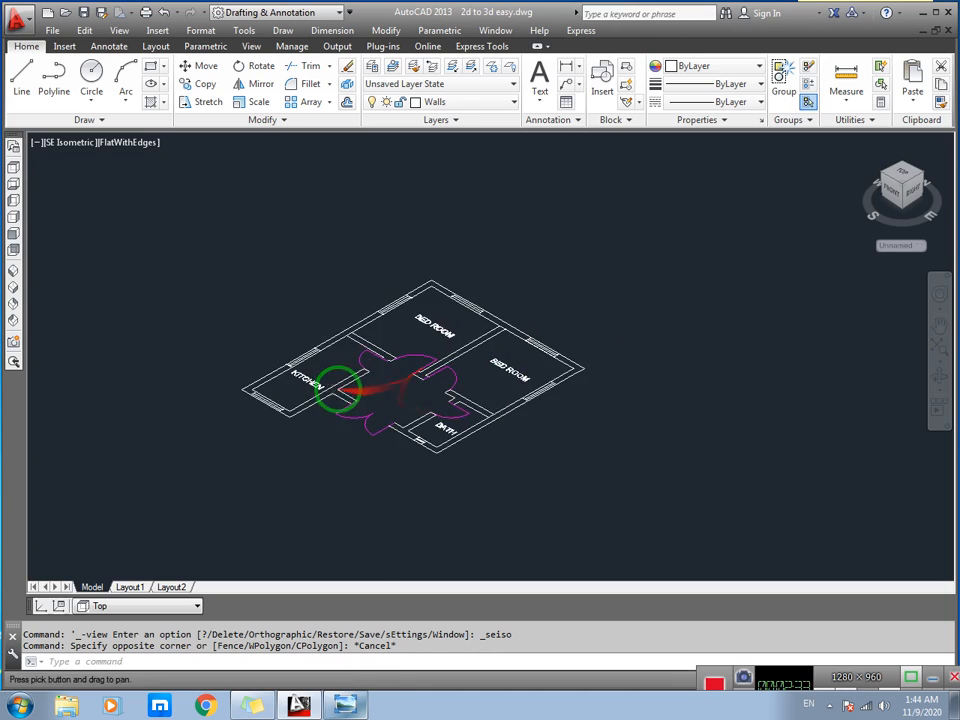
scroll(342, 398, up, 2)
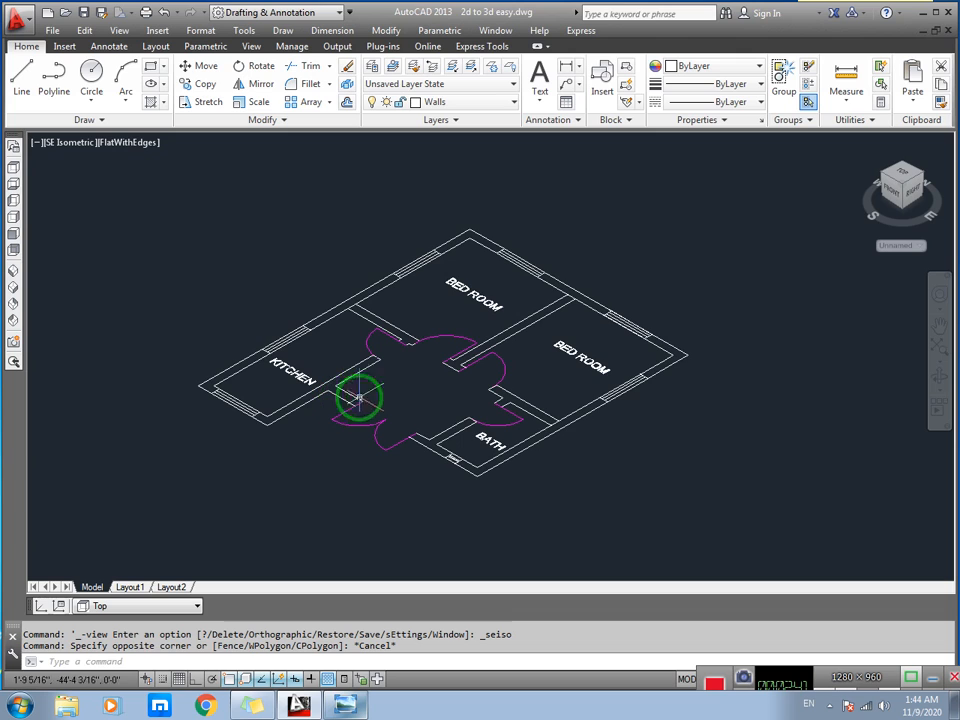
middle_drag(370, 365, 376, 389)
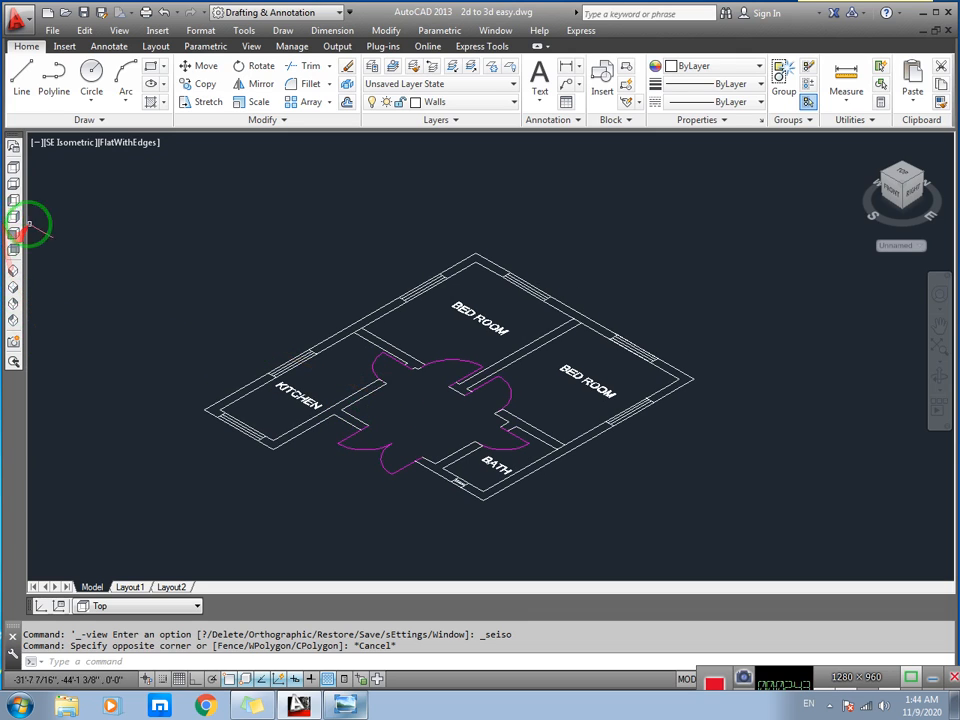
click(13, 172)
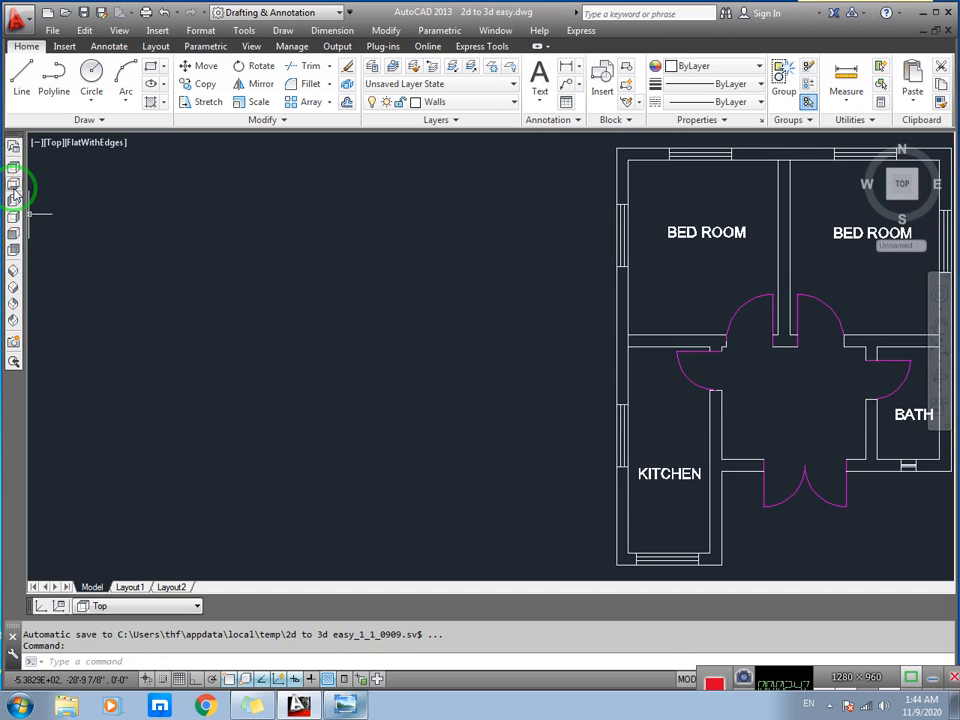
- Look at the floor plan in the Bottom, SW Isometric and SE Isometric views
click(14, 193)
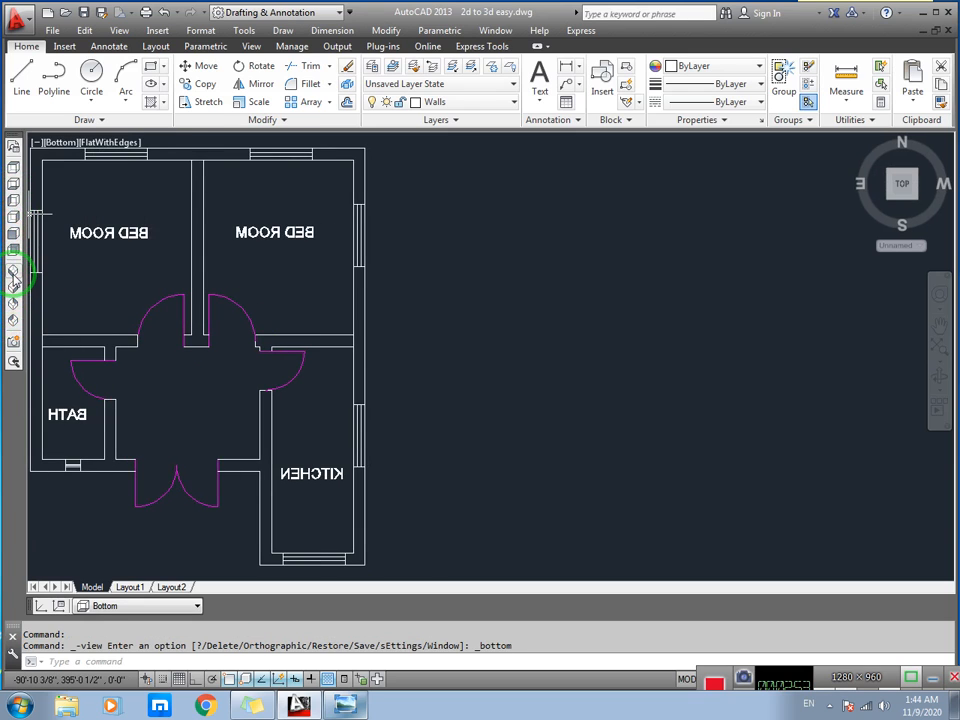
click(15, 283)
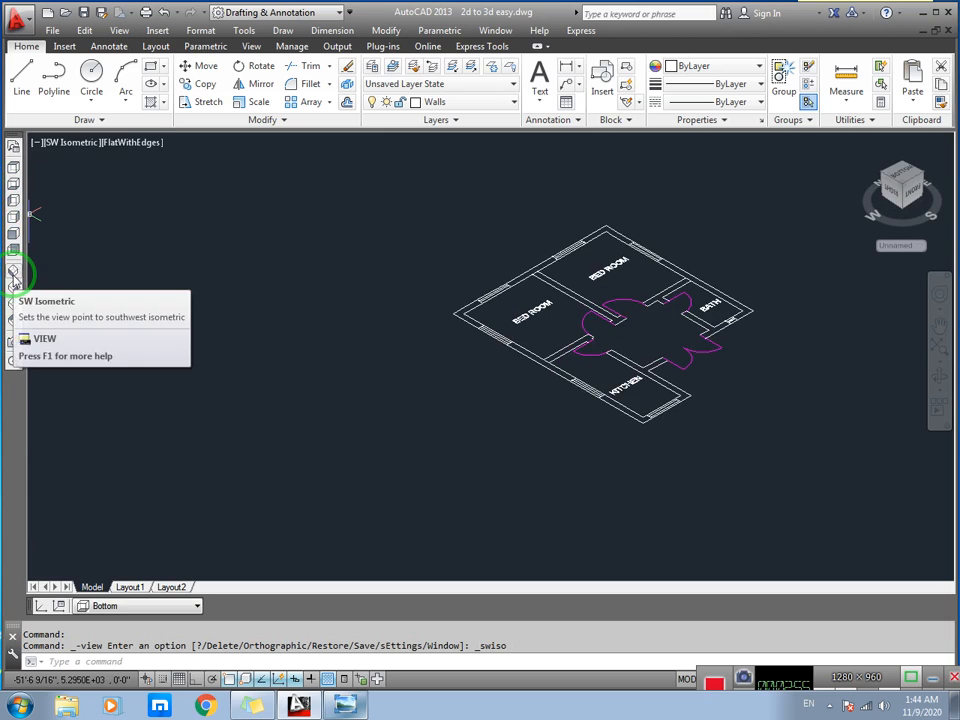
click(13, 295)
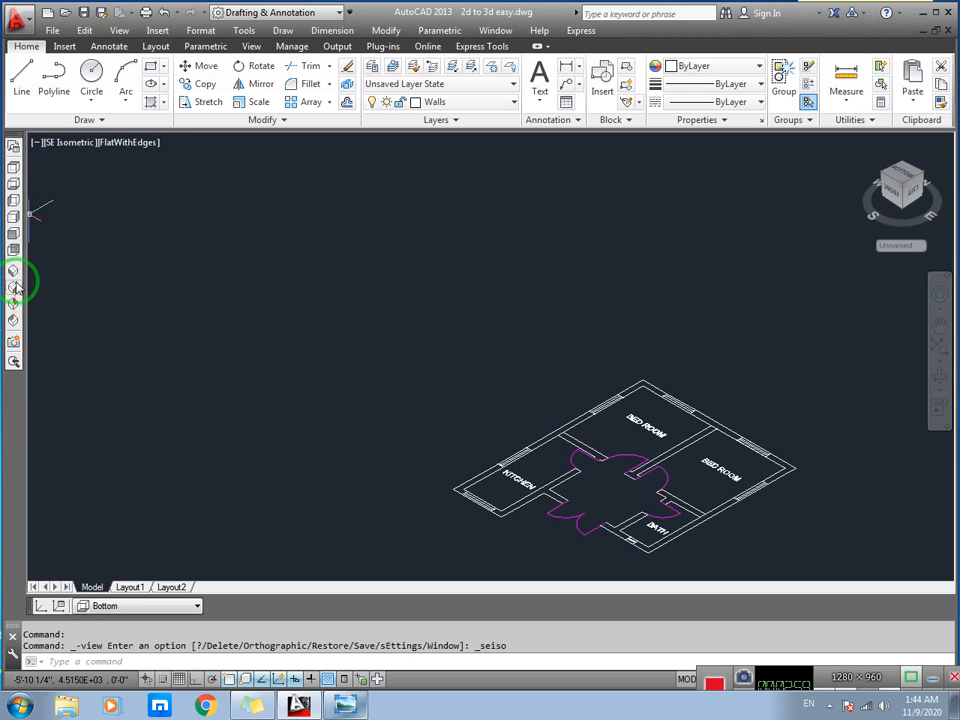
middle_drag(354, 343, 317, 274)
scroll(380, 343, up, 2)
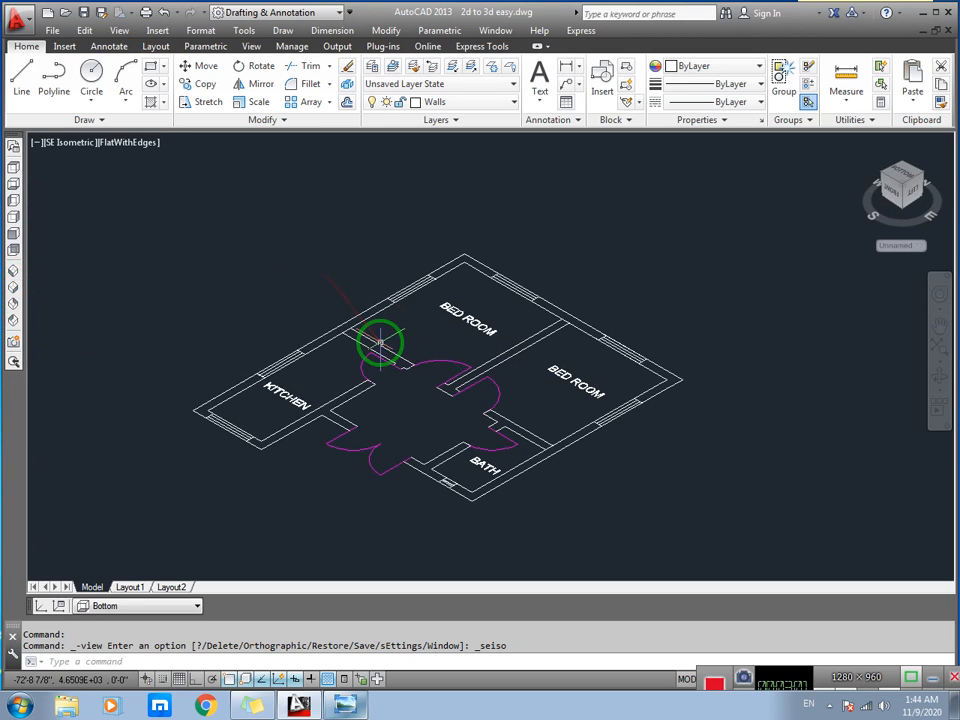
scroll(380, 343, up, 3)
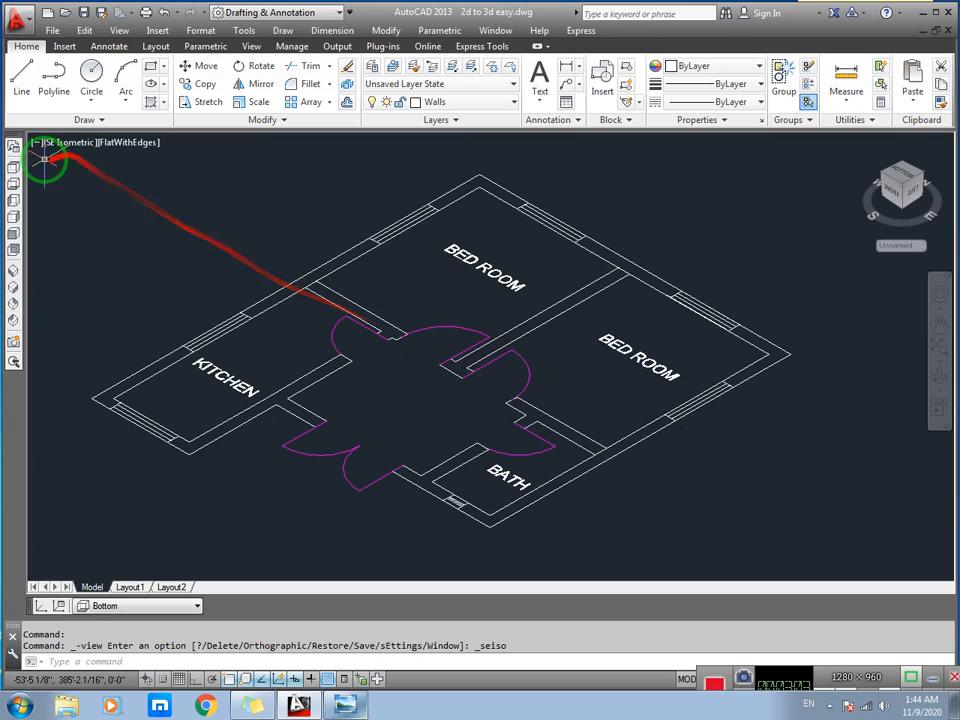
- Return the floor plan to the Top view and centre it in the drawing area
click(58, 145)
click(90, 180)
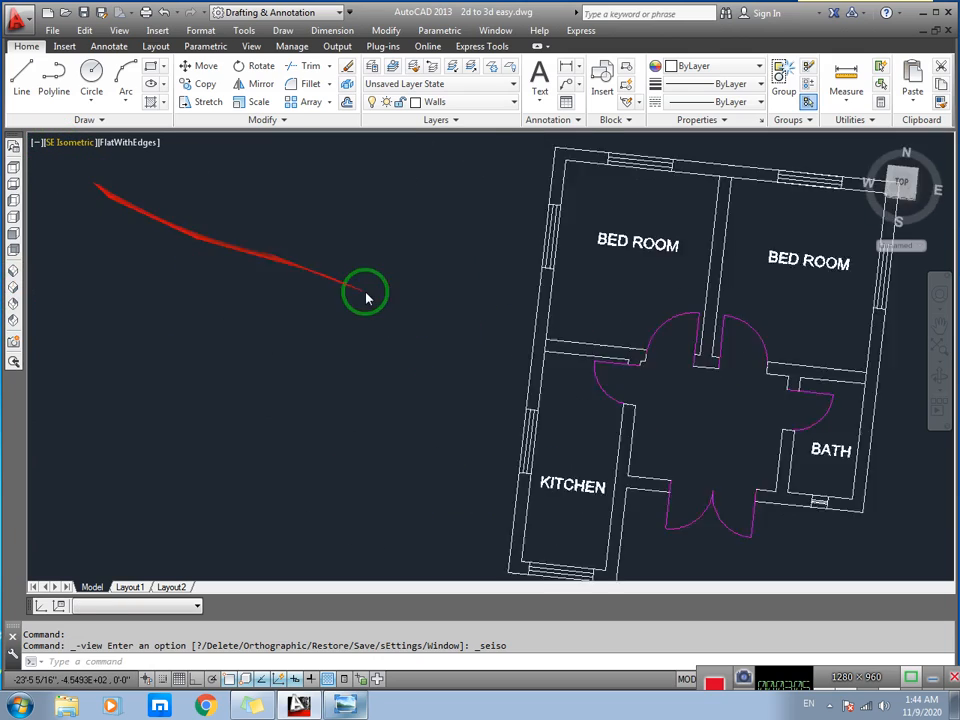
middle_drag(598, 303, 405, 304)
scroll(496, 306, down, 2)
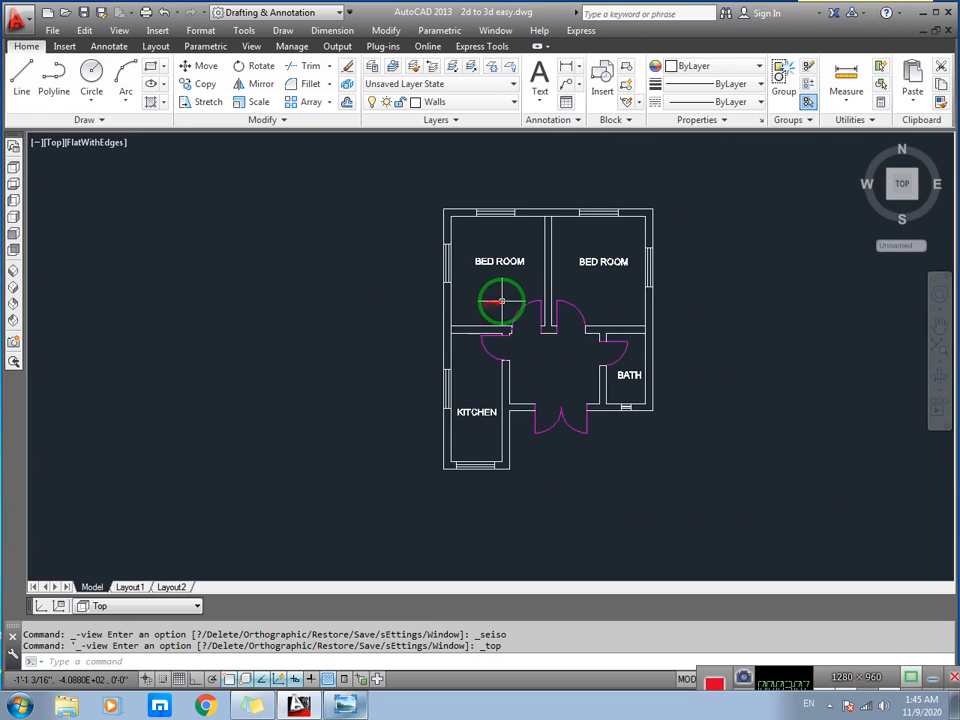
middle_drag(519, 305, 487, 304)
- Check the list of preset views and save the drawing
click(52, 143)
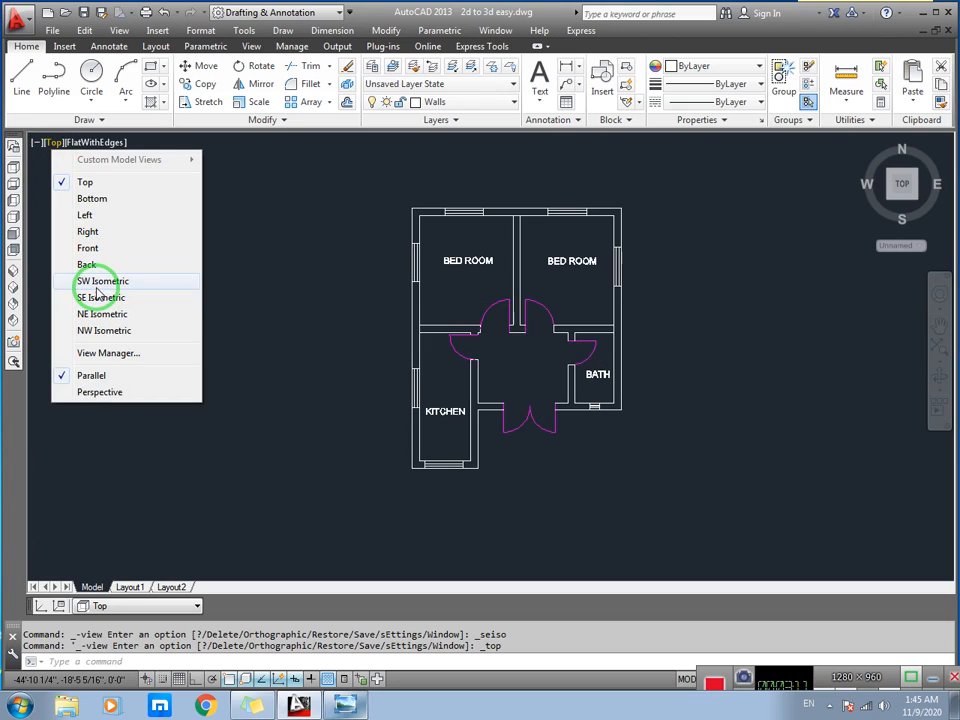
click(20, 305)
mouse_move(435, 298)
middle_down()
mouse_move(420, 313)
mouse_move(440, 309)
middle_up()
scroll(426, 311, up, 2)
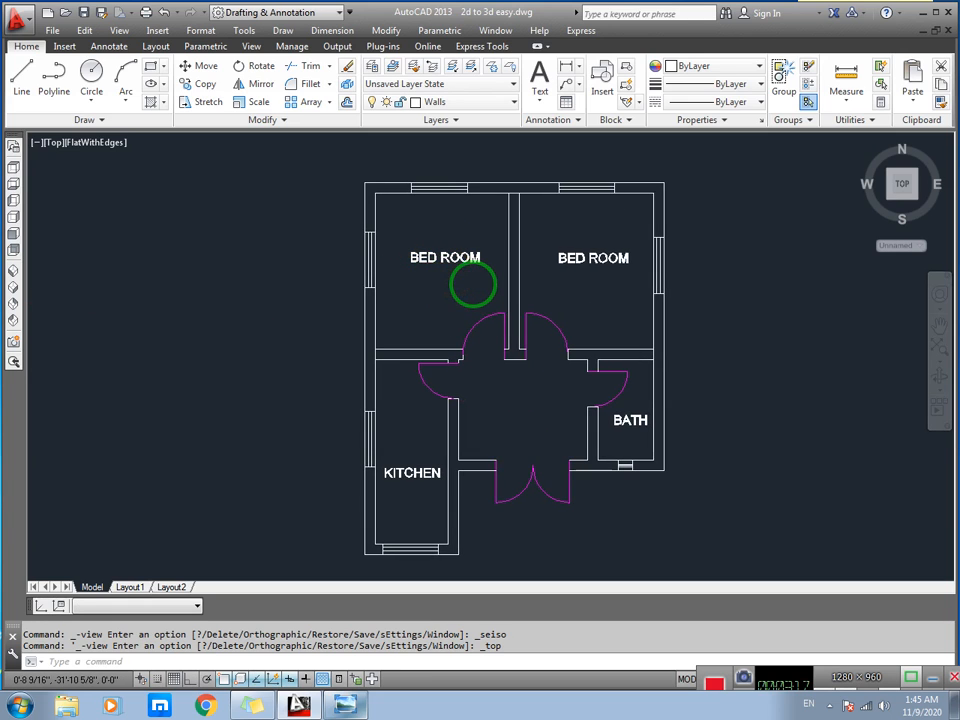
key(ctrl+s)
- Copy the entire floor plan about 40'-7" to the left, using the kitchen's lower-right outer corner as base point
scroll(463, 305, down, 2)
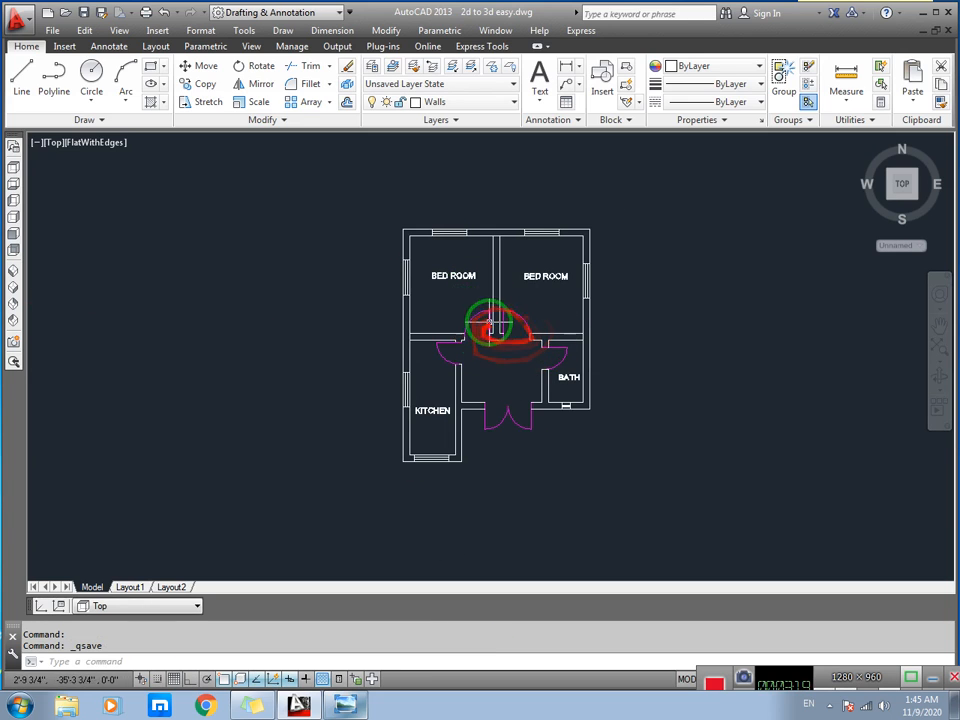
middle_drag(490, 322, 532, 314)
click(665, 207)
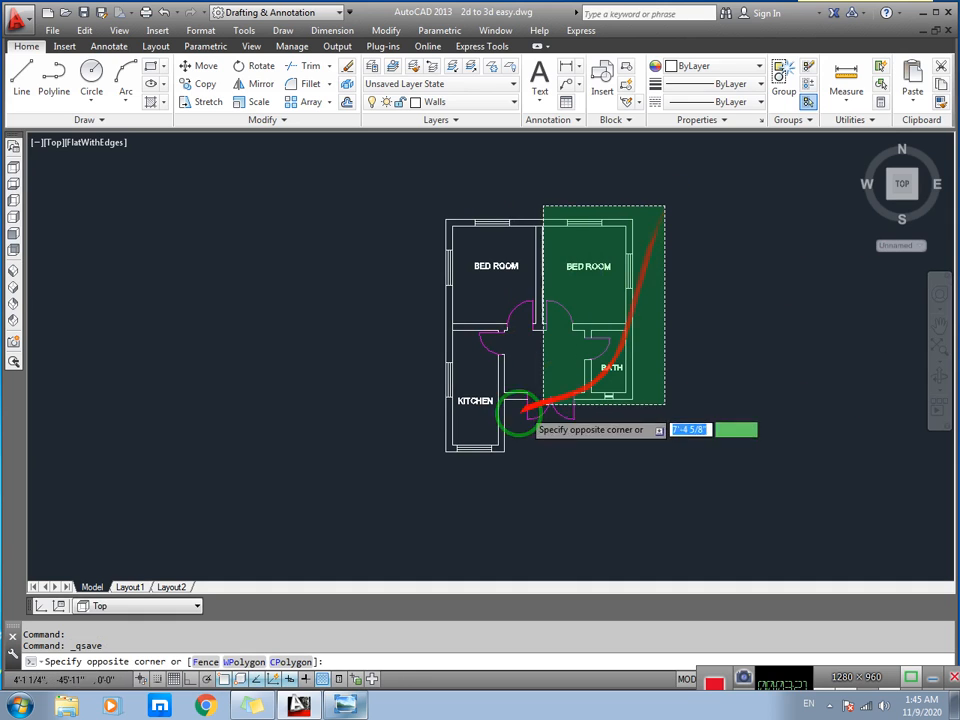
click(382, 452)
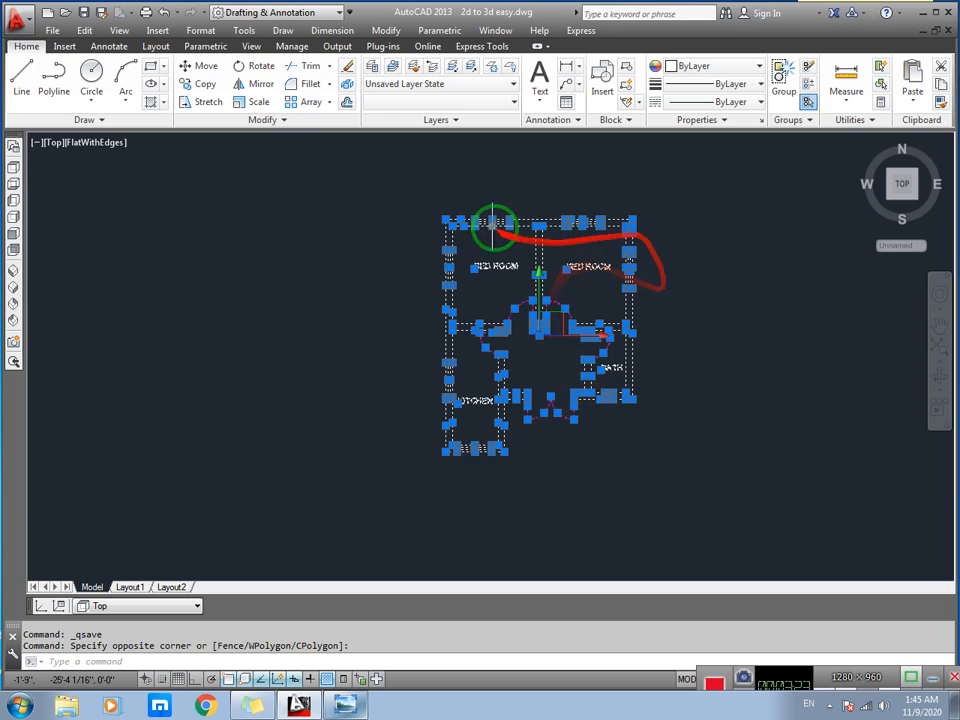
text(c)
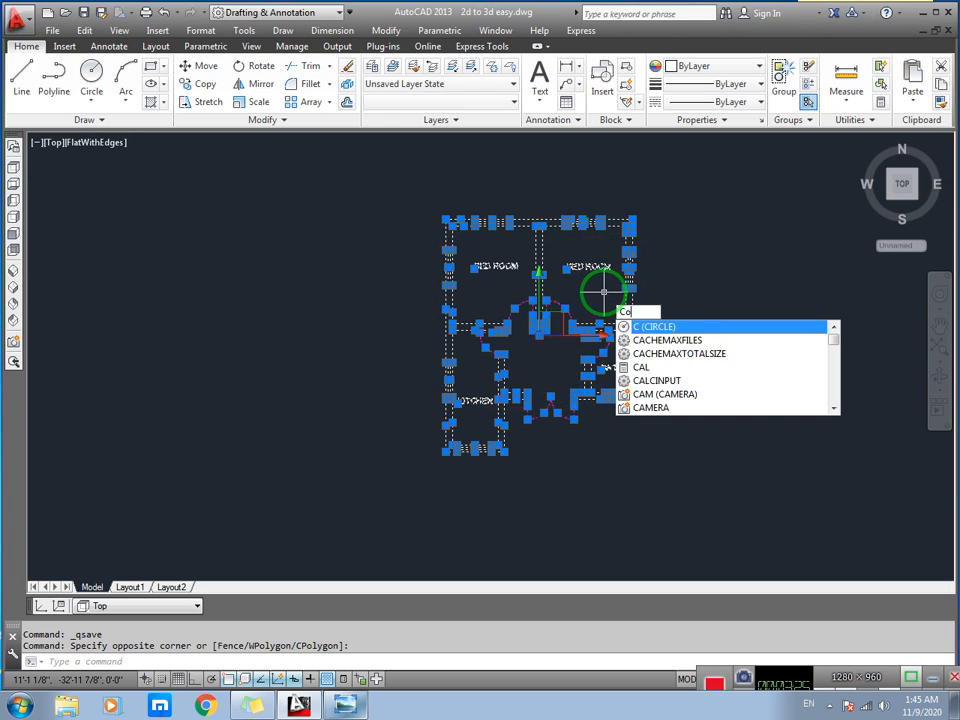
text(o)
key(Return)
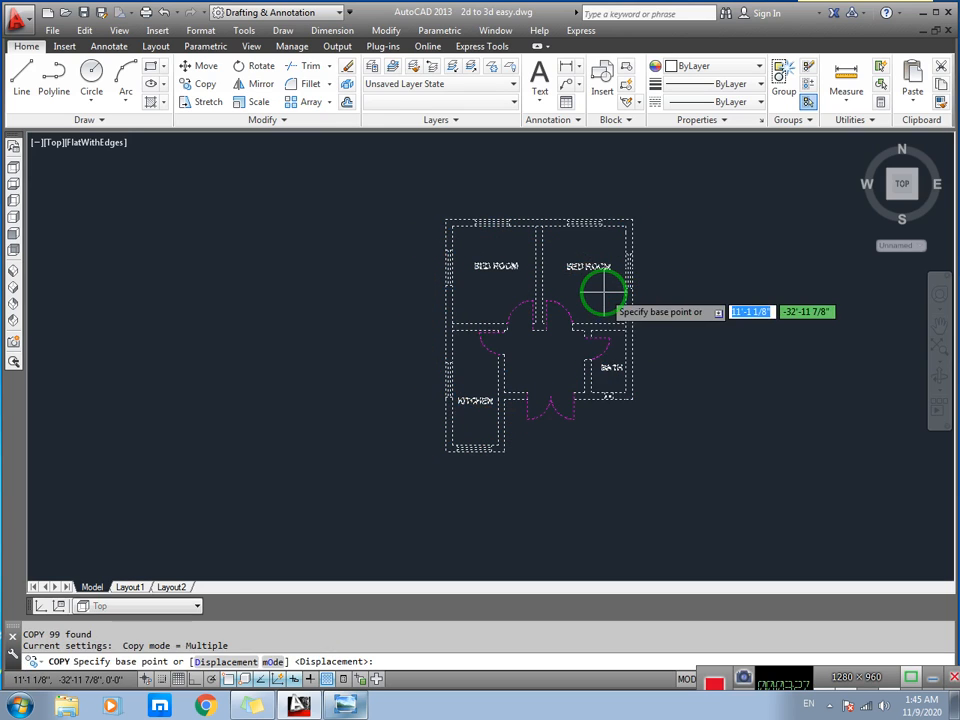
click(504, 451)
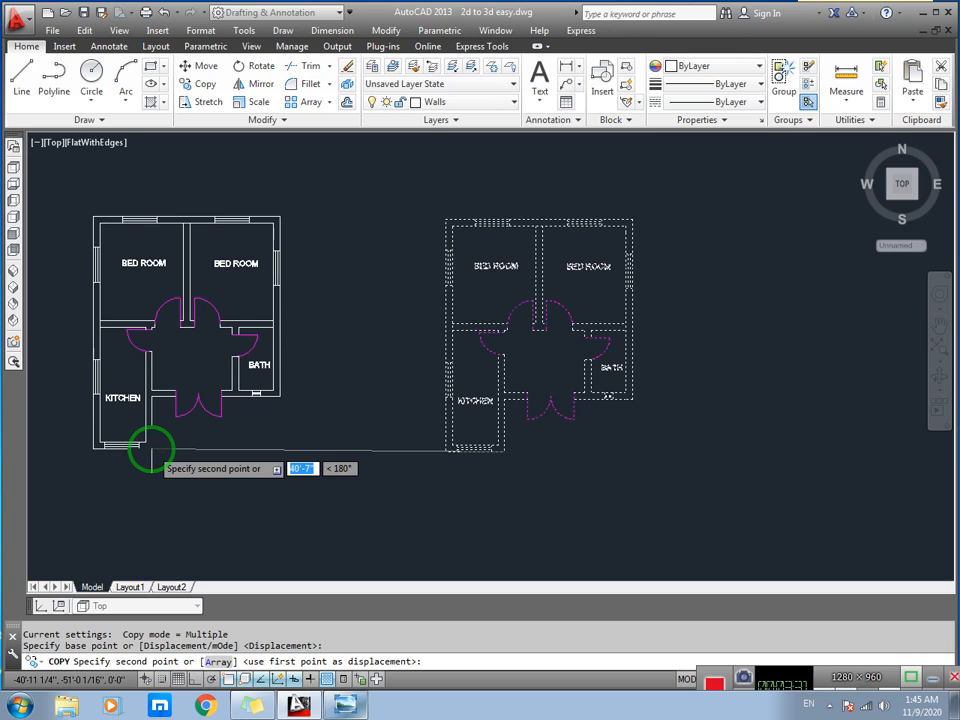
click(151, 451)
- Examine the bath and kitchen windows and the wall openings around the copied floor plan
scroll(450, 392, up, 3)
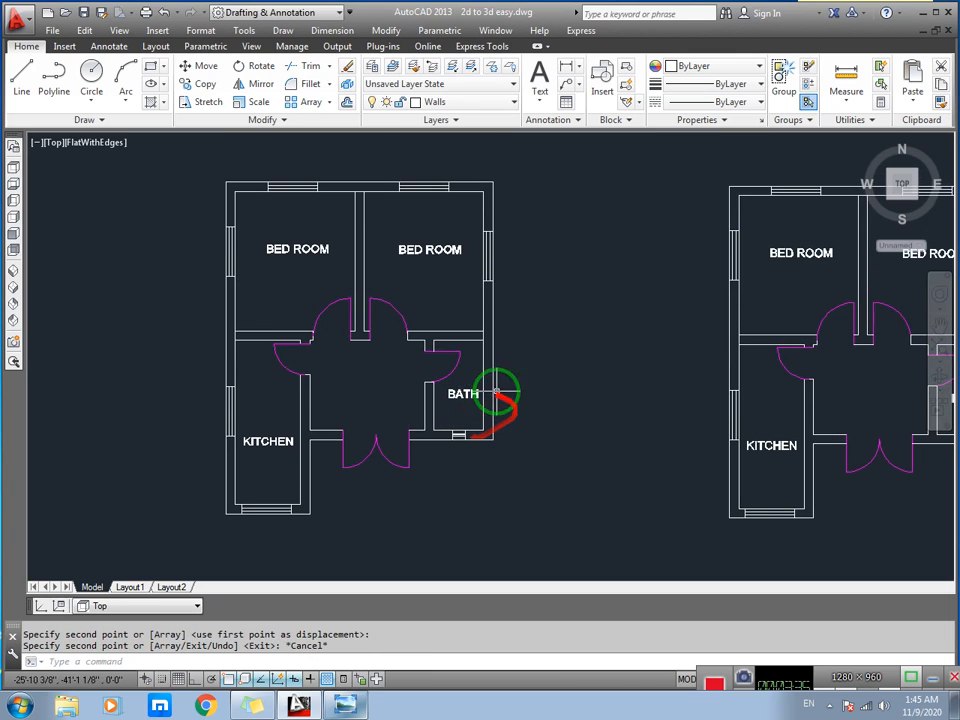
scroll(458, 435, up, 4)
scroll(458, 435, up, 3)
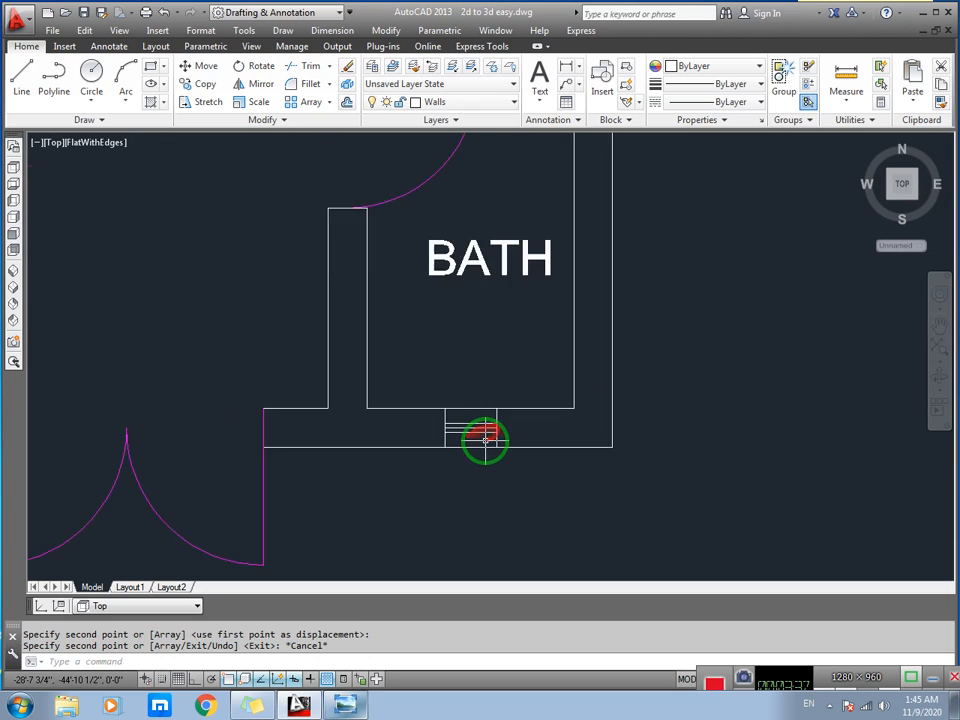
scroll(456, 418, down, 5)
middle_drag(231, 425, 370, 390)
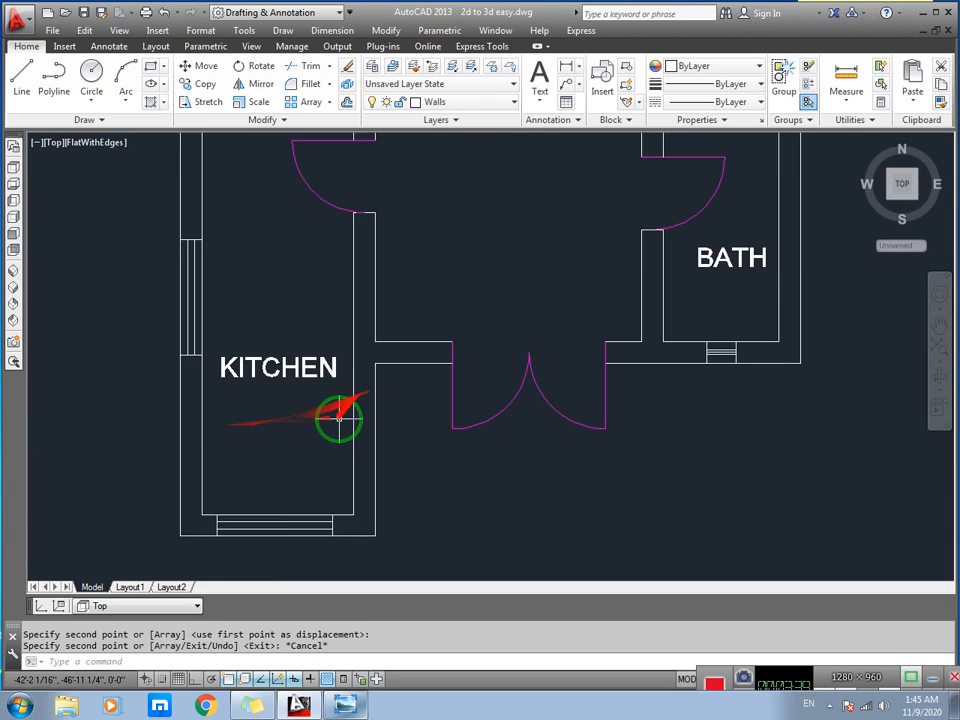
scroll(298, 471, up, 3)
middle_drag(328, 465, 333, 385)
scroll(335, 400, down, 4)
middle_drag(437, 375, 407, 444)
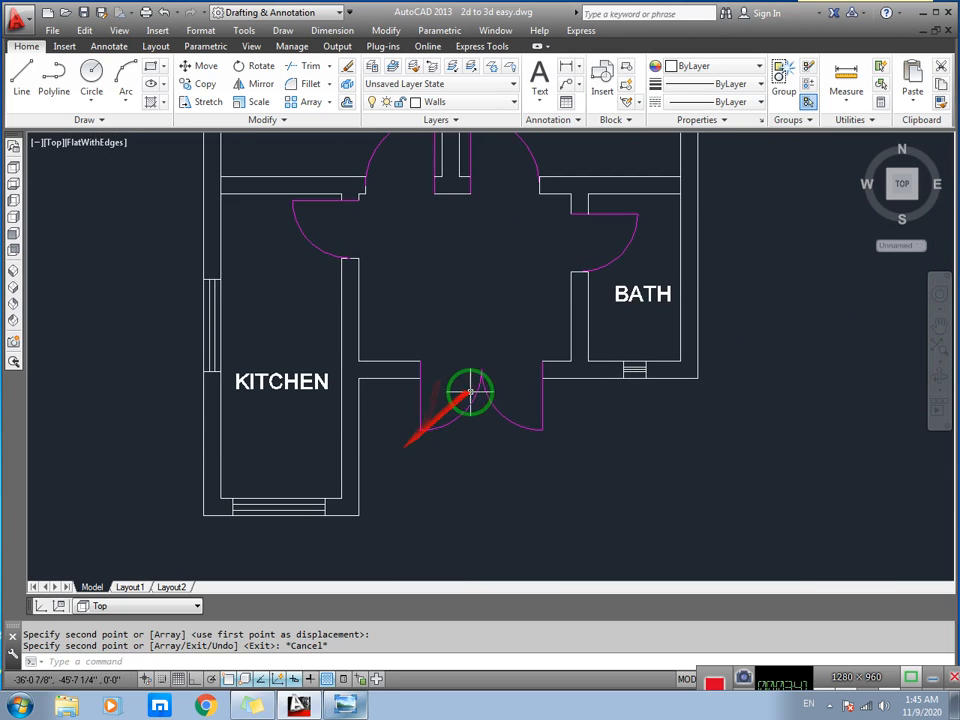
middle_drag(409, 350, 381, 424)
mouse_move(499, 356)
middle_down()
mouse_move(494, 398)
mouse_move(405, 447)
middle_up()
middle_drag(489, 291, 488, 421)
- Erase the lines of both windows in the upper outer wall of the copied plan's bedrooms
scroll(426, 290, up, 3)
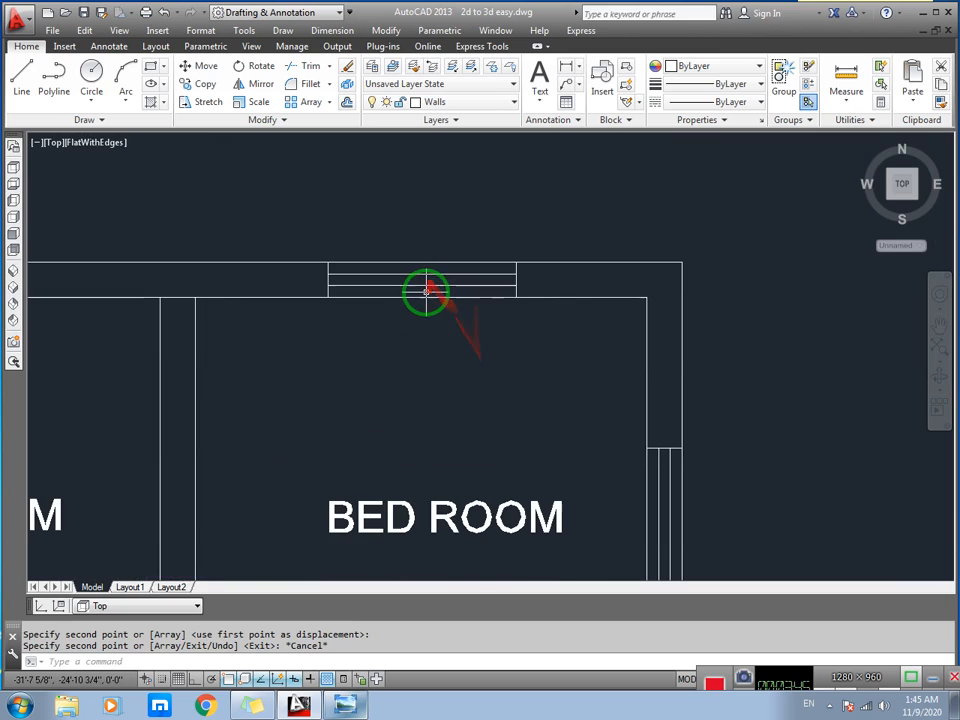
middle_drag(420, 273, 588, 270)
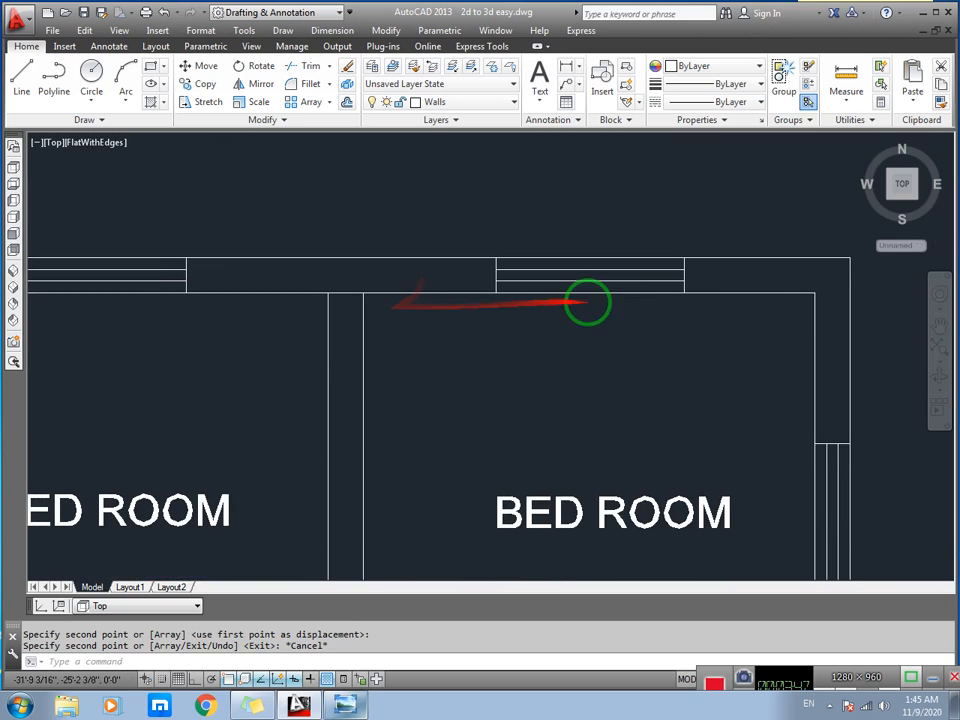
click(695, 267)
click(463, 281)
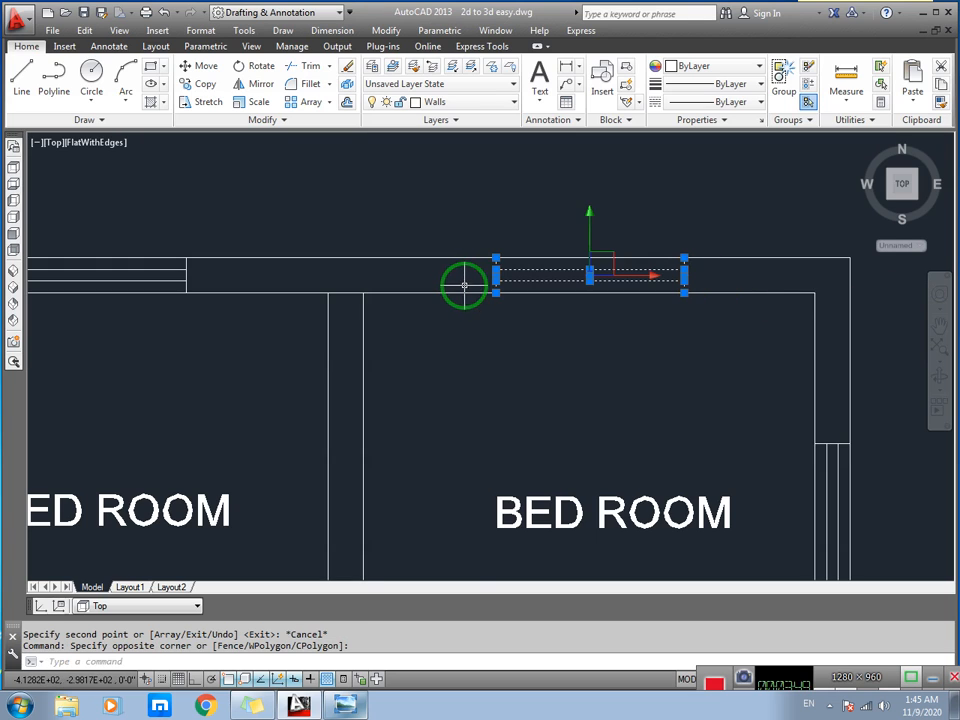
middle_drag(244, 279, 394, 278)
click(350, 266)
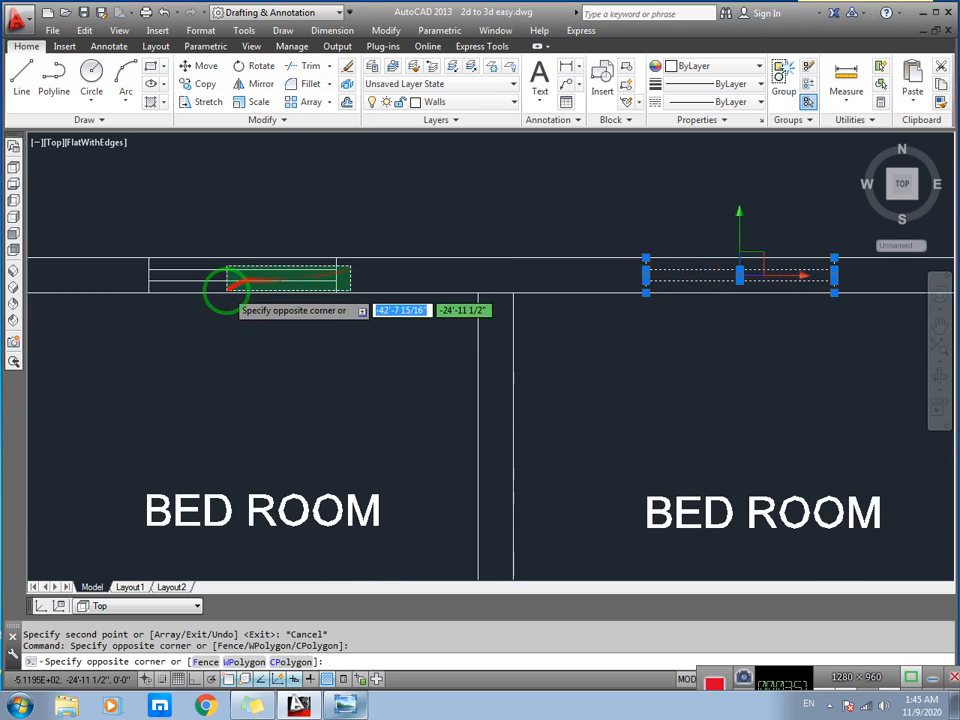
click(143, 283)
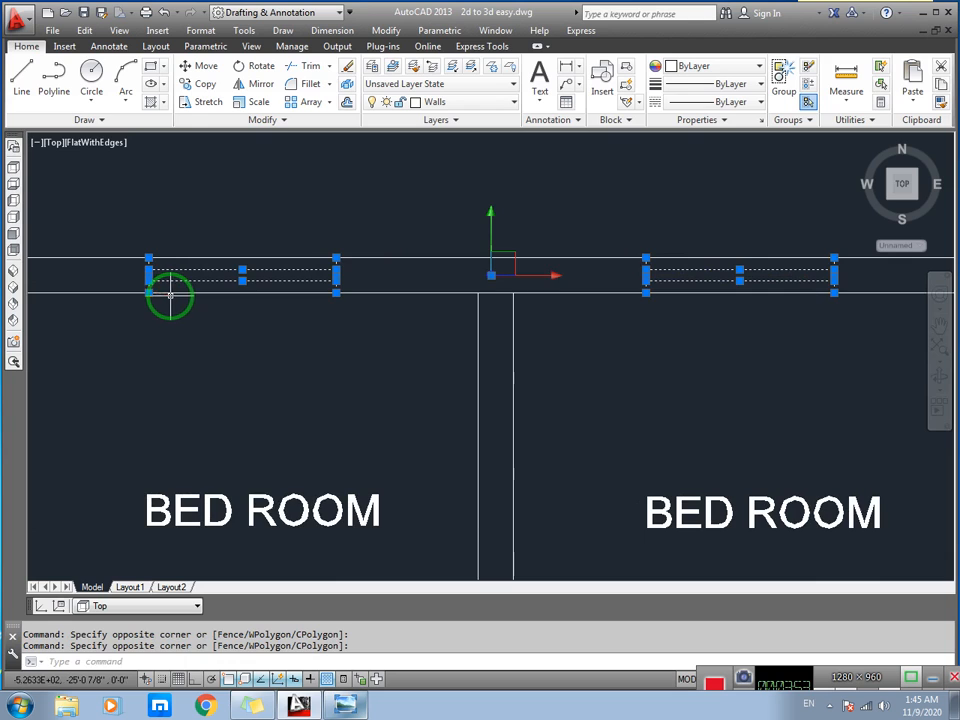
key(Delete)
- Erase the window lines in the right outer wall of the copied plan's right bedroom
scroll(274, 343, up, 4)
scroll(403, 311, down, 3)
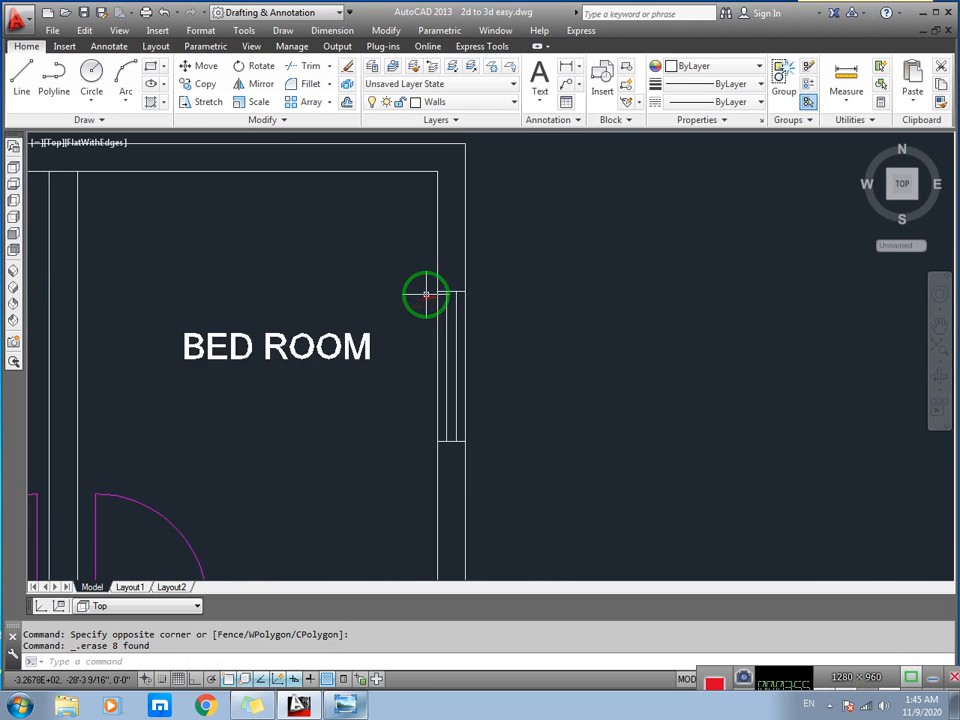
middle_drag(426, 295, 396, 235)
scroll(411, 218, up, 2)
click(419, 209)
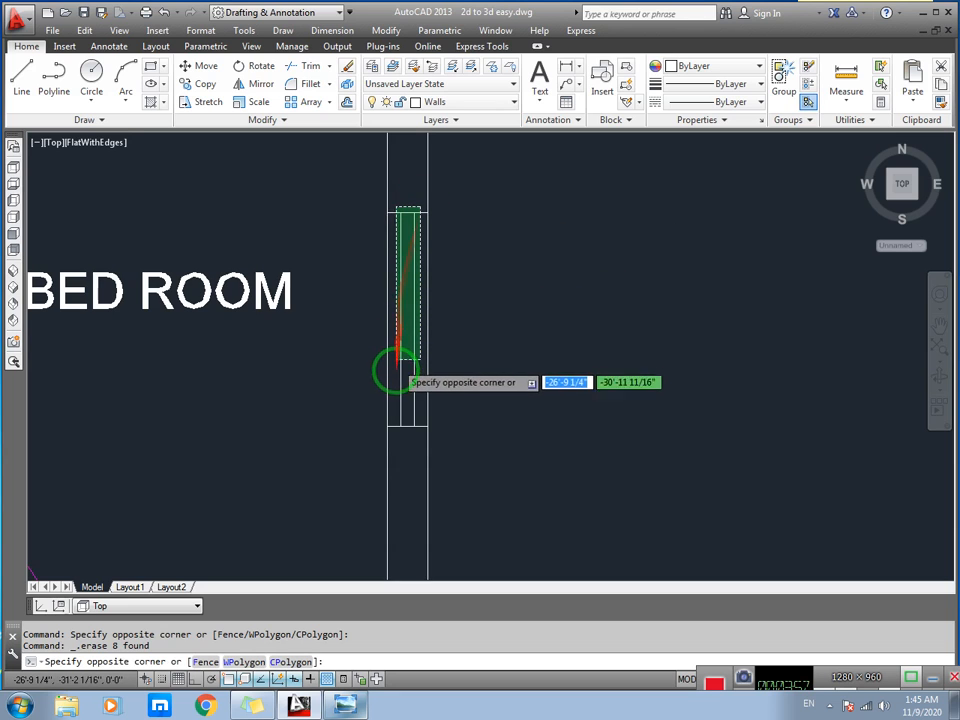
click(404, 442)
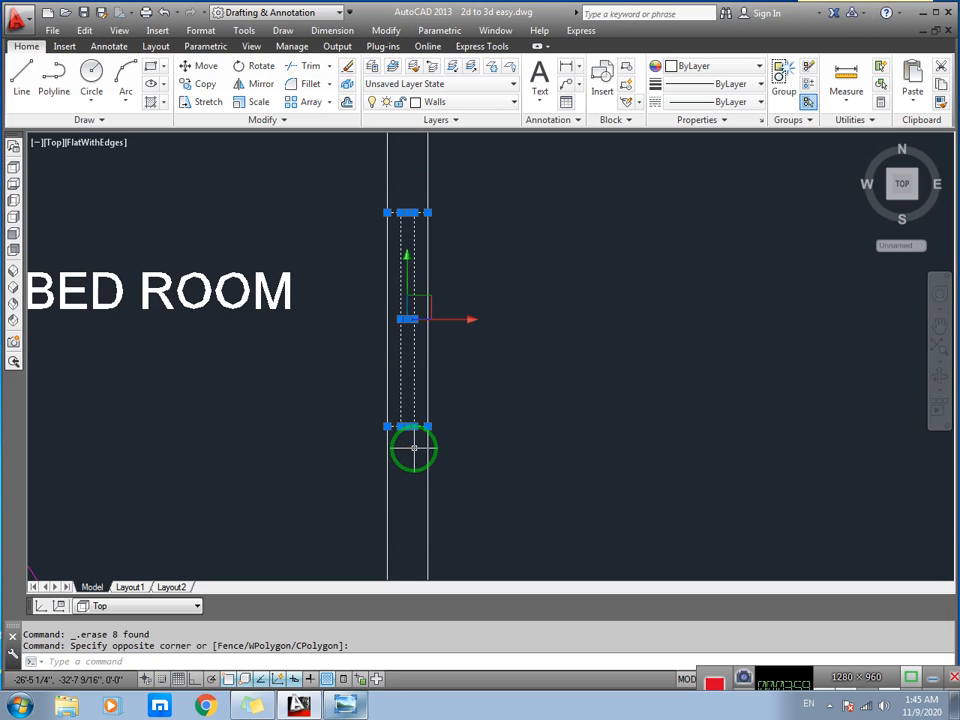
key(Delete)
- Erase the small window in the lower wall of the copied plan's bath
scroll(529, 420, down, 3)
middle_drag(529, 420, 189, 343)
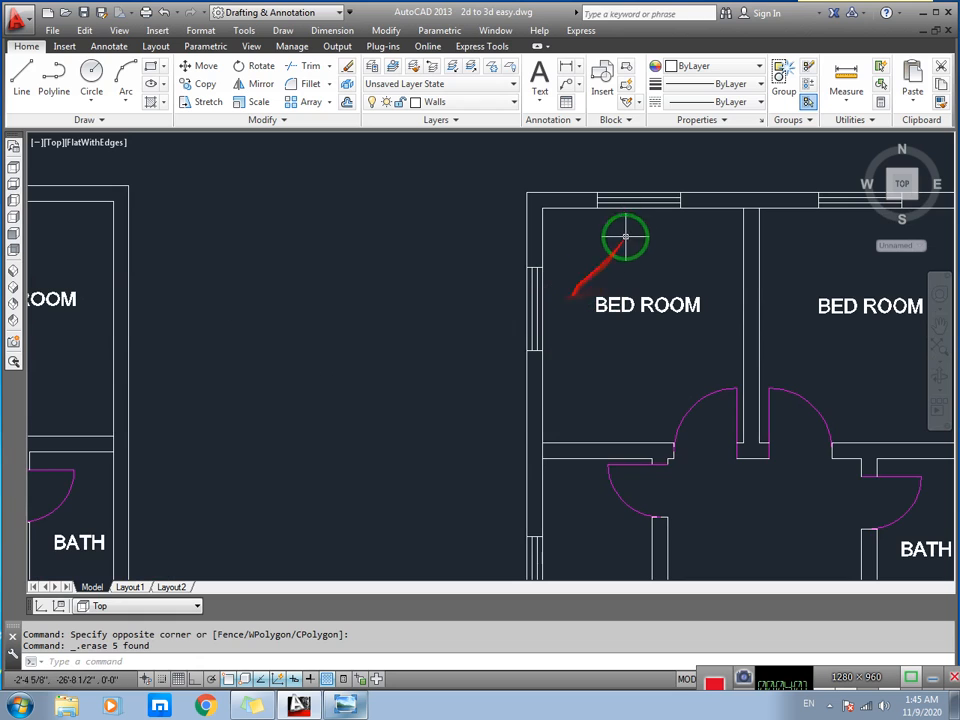
middle_drag(681, 238, 514, 255)
middle_drag(578, 320, 467, 180)
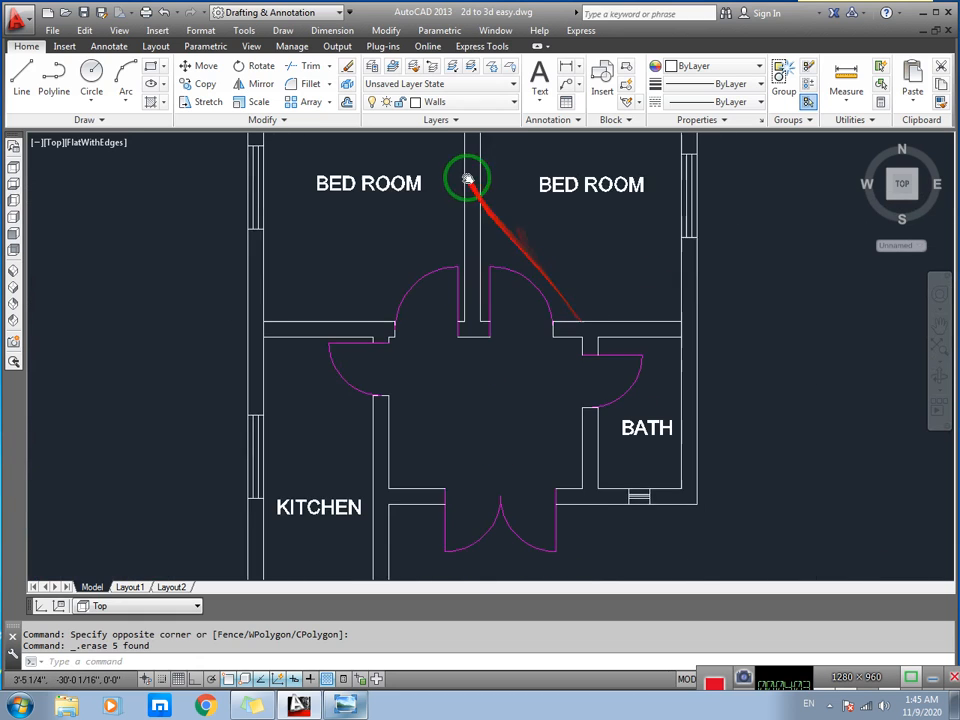
middle_drag(358, 360, 653, 354)
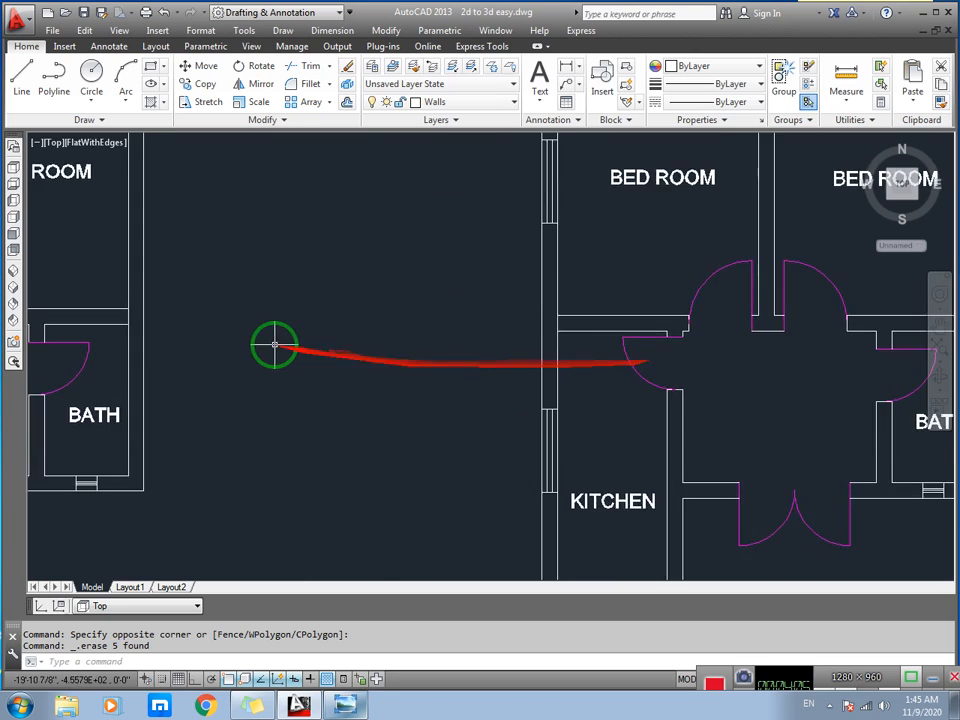
scroll(247, 328, down, 2)
mouse_move(247, 315)
middle_down()
mouse_move(317, 343)
mouse_move(482, 349)
middle_up()
middle_drag(388, 413, 444, 318)
scroll(442, 372, up, 5)
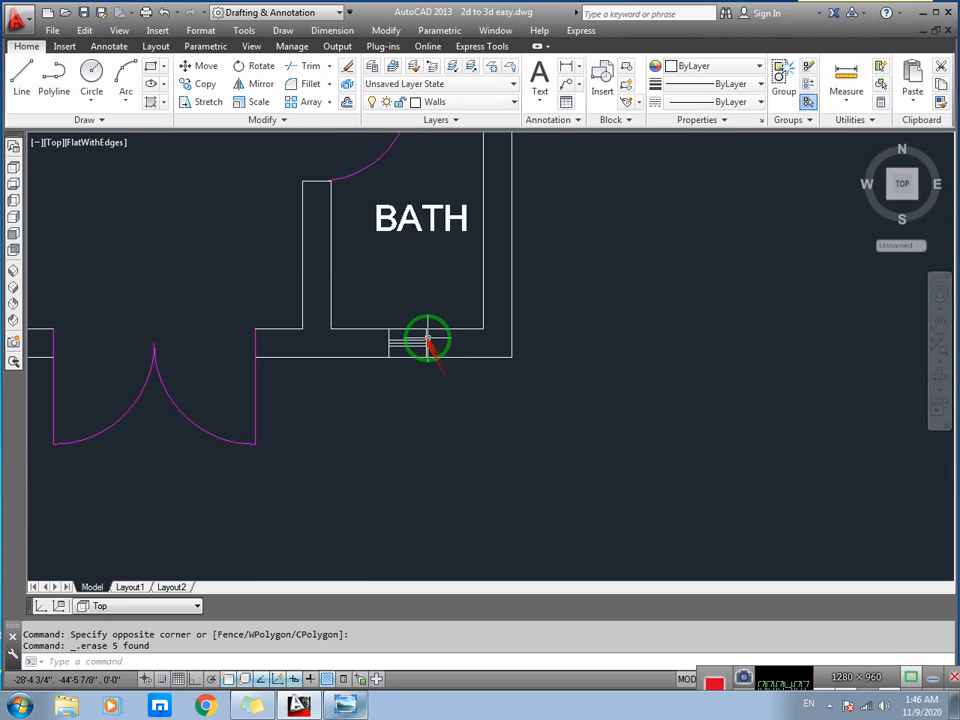
click(434, 338)
click(360, 346)
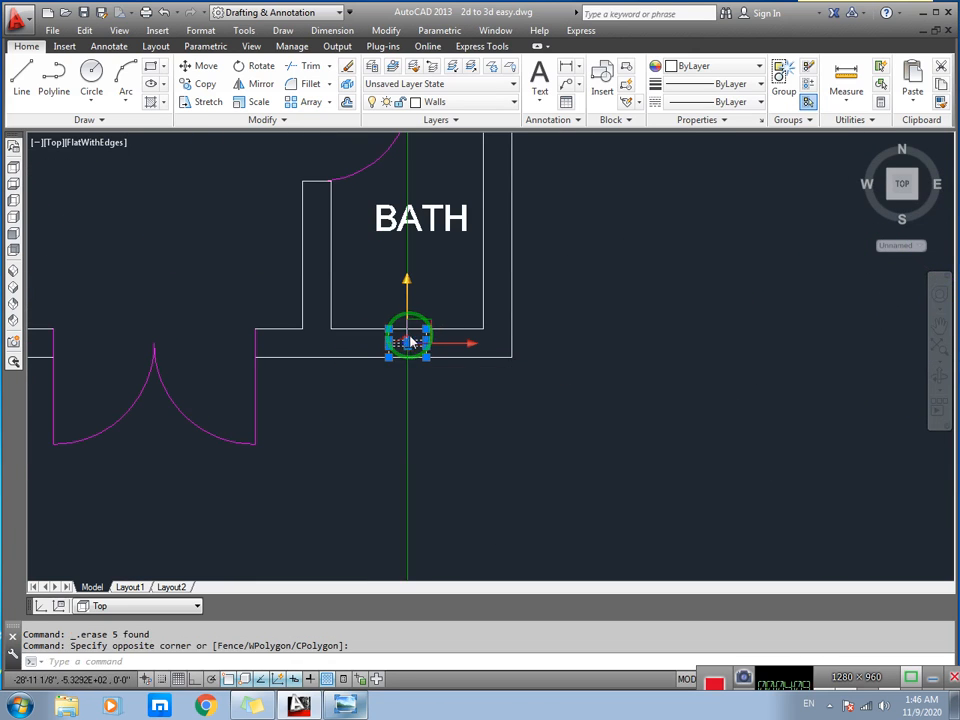
key(Delete)
- Erase the window lines in the lower wall of the copied plan's kitchen
scroll(232, 366, down, 4)
middle_drag(240, 360, 439, 369)
scroll(288, 434, up, 3)
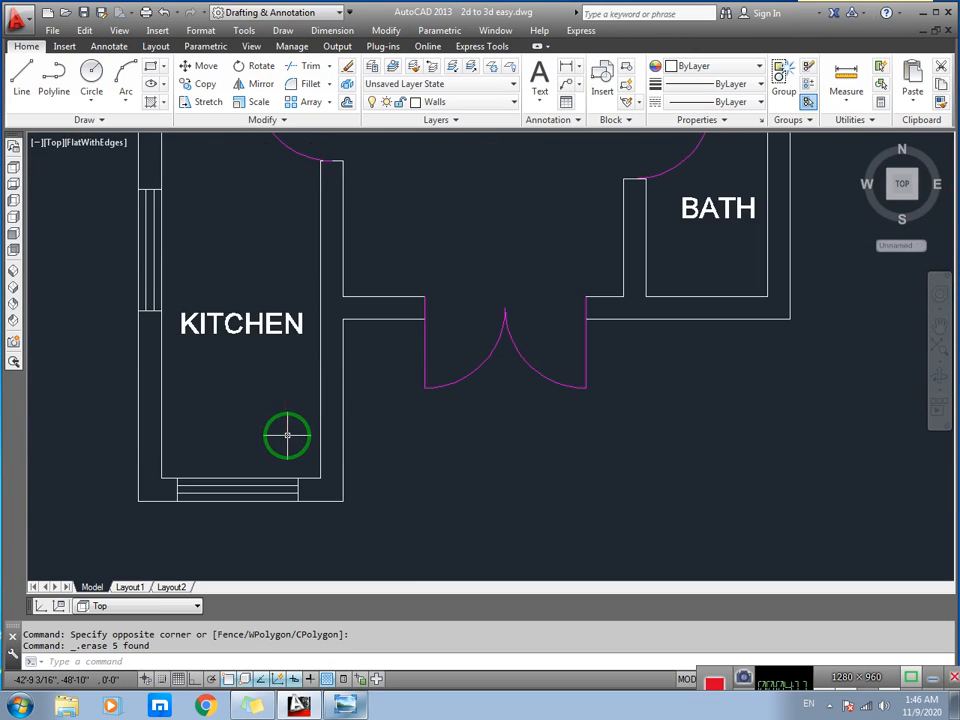
middle_drag(303, 437, 395, 356)
scroll(408, 412, up, 2)
click(384, 388)
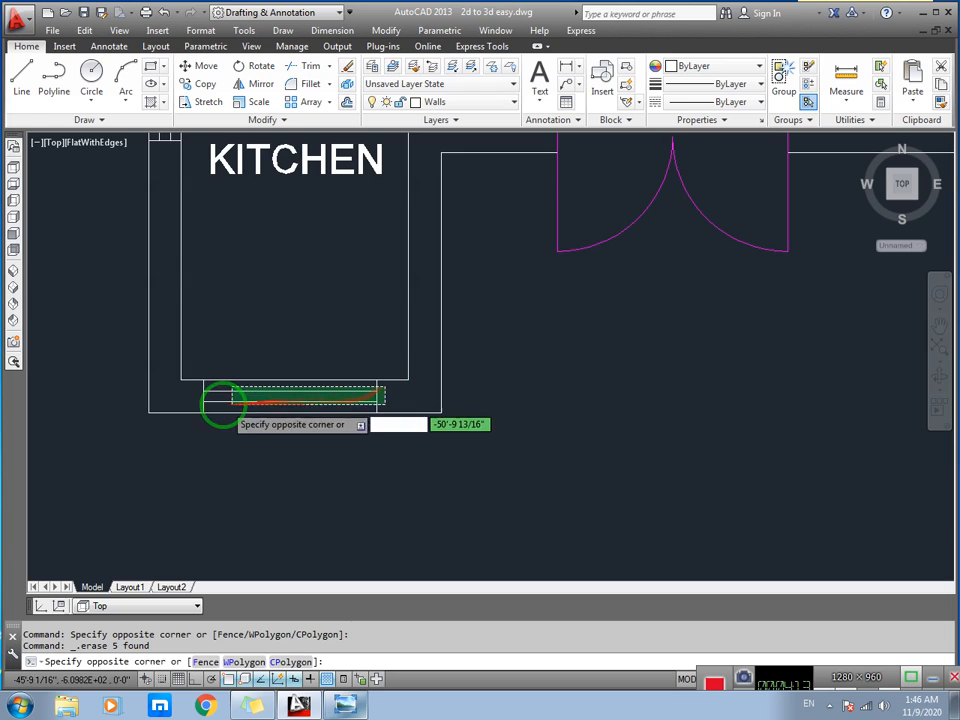
click(186, 406)
key(Delete)
middle_drag(274, 290, 294, 457)
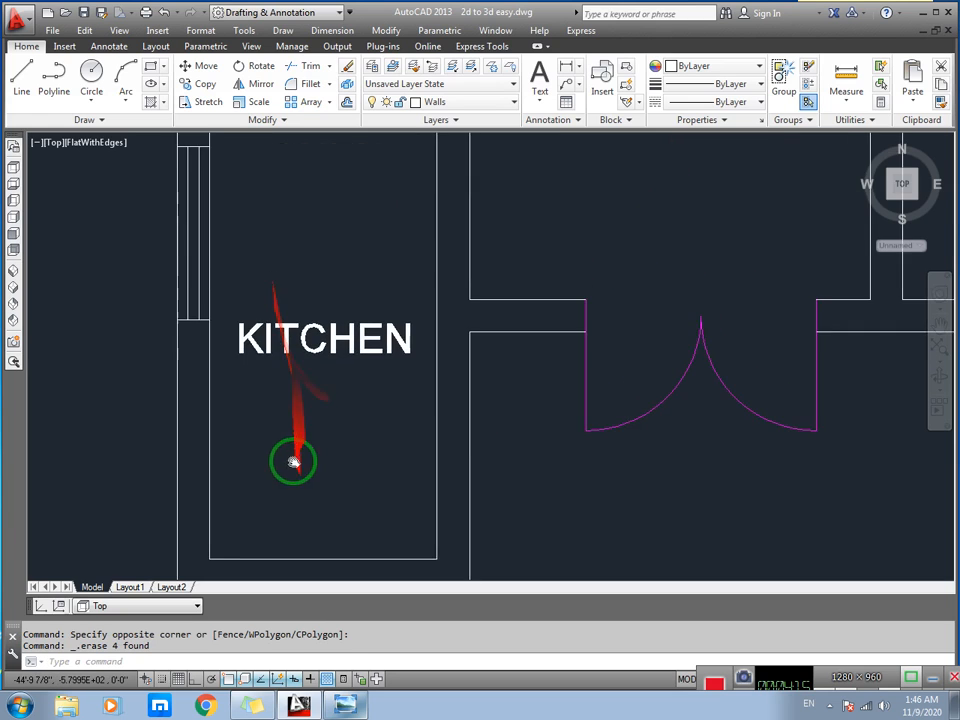
- Erase the window lines in the left outer wall of the copied plan's kitchen
scroll(199, 257, down, 3)
scroll(204, 196, up, 2)
click(199, 190)
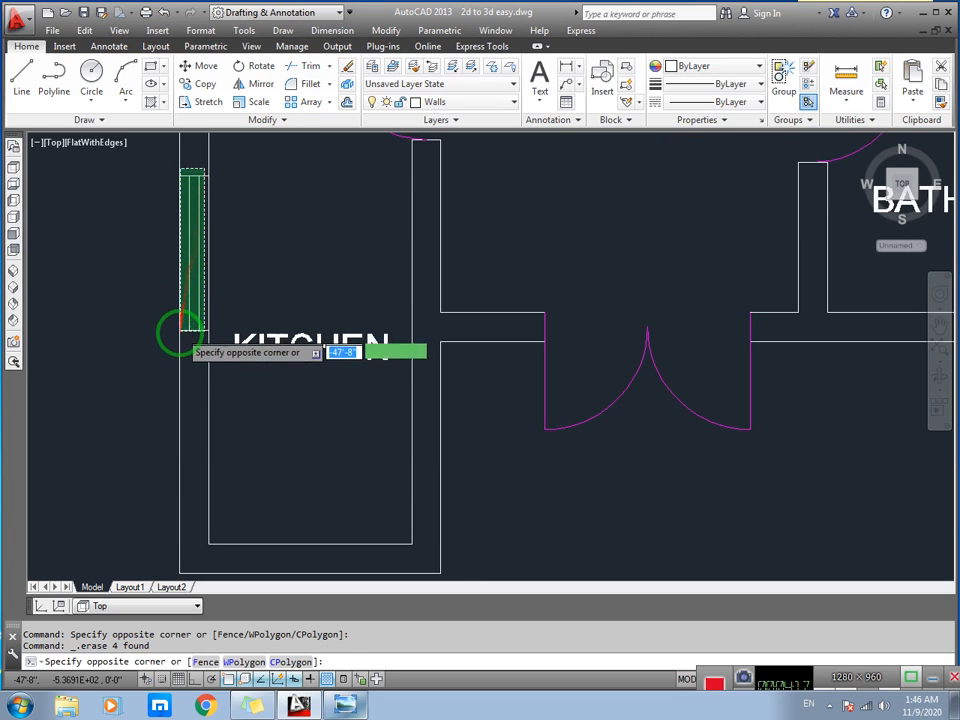
click(185, 337)
key(Delete)
scroll(290, 300, down, 3)
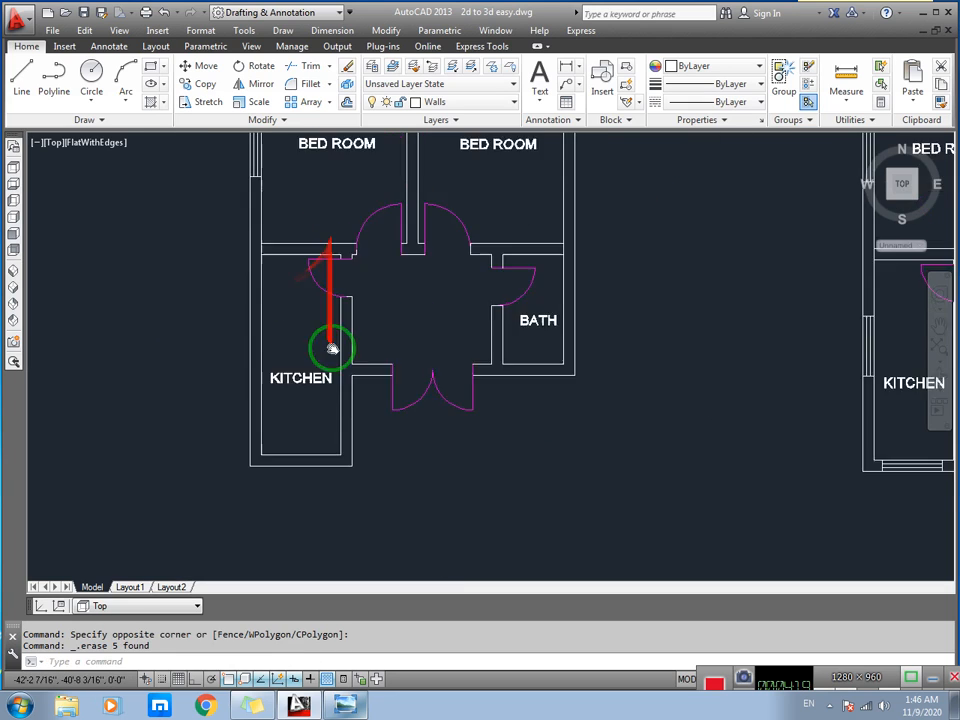
- Erase the window lines in the left outer wall of the copied plan's left bedroom and save the drawing
scroll(255, 223, up, 3)
scroll(278, 256, up, 2)
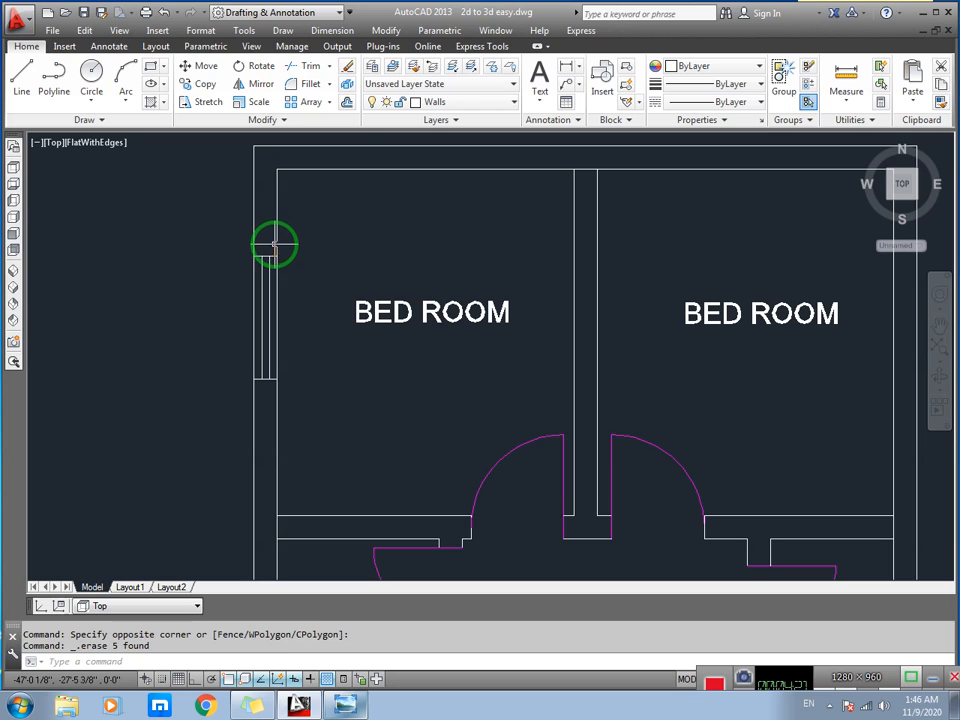
click(269, 264)
click(256, 330)
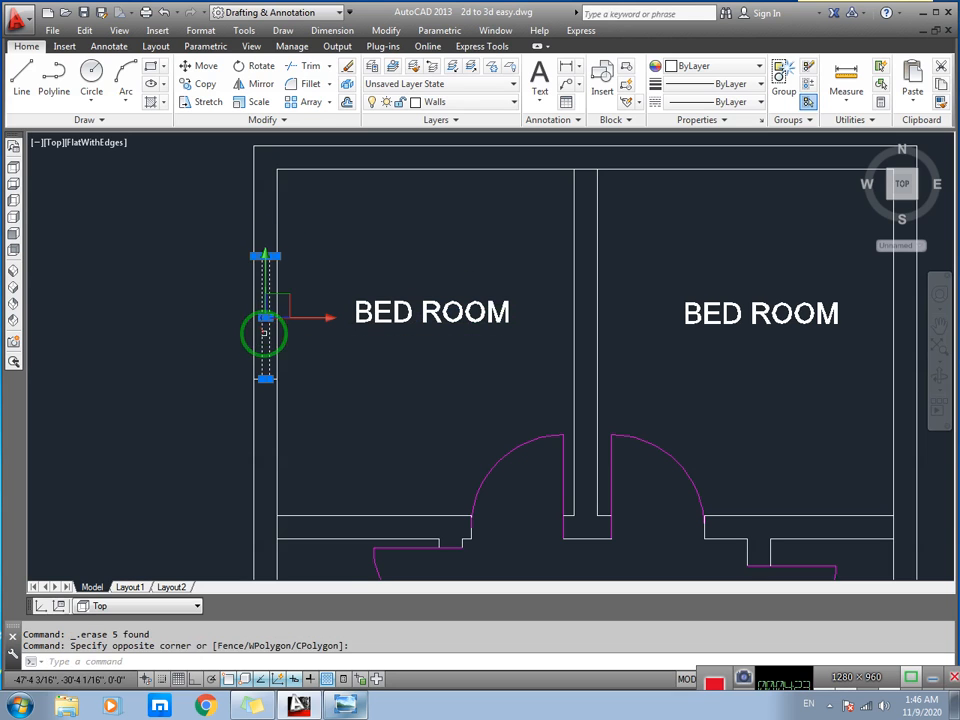
key(Delete)
click(240, 318)
click(311, 388)
key(Delete)
scroll(328, 386, down, 4)
middle_drag(465, 402, 386, 294)
key(ctrl+s)
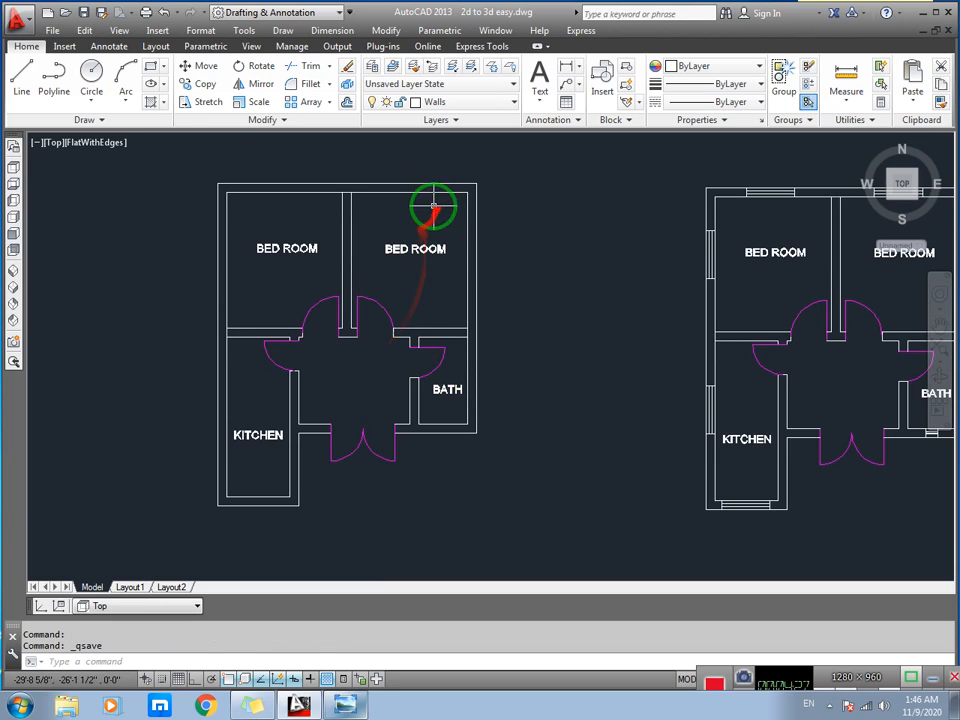
- Switch the drawing from the top view to the SE Isometric view
middle_drag(428, 300, 431, 332)
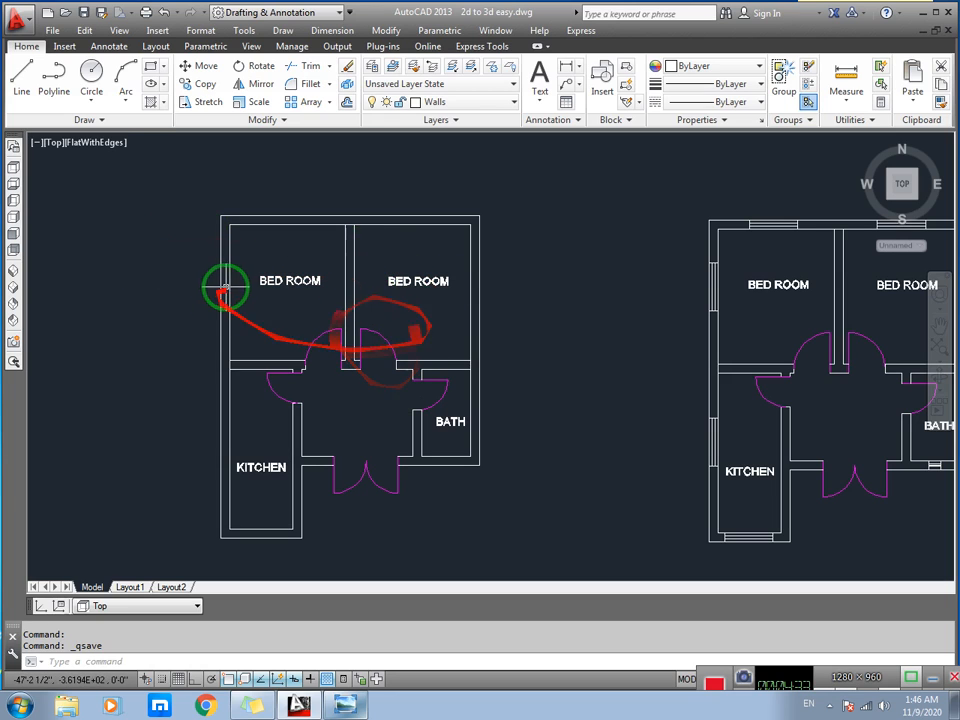
click(13, 272)
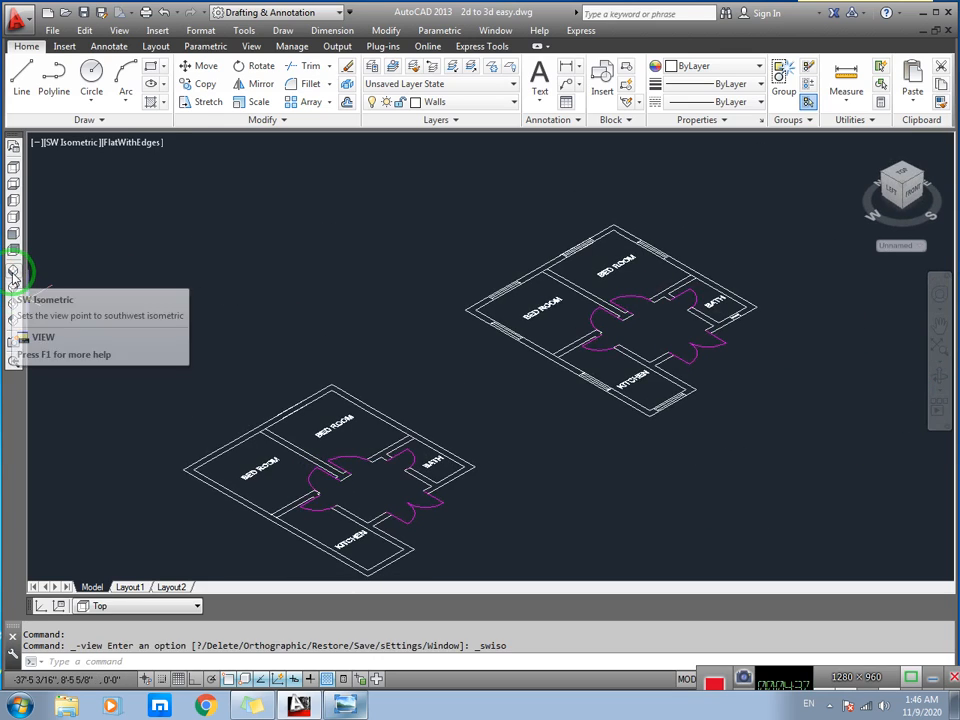
click(14, 297)
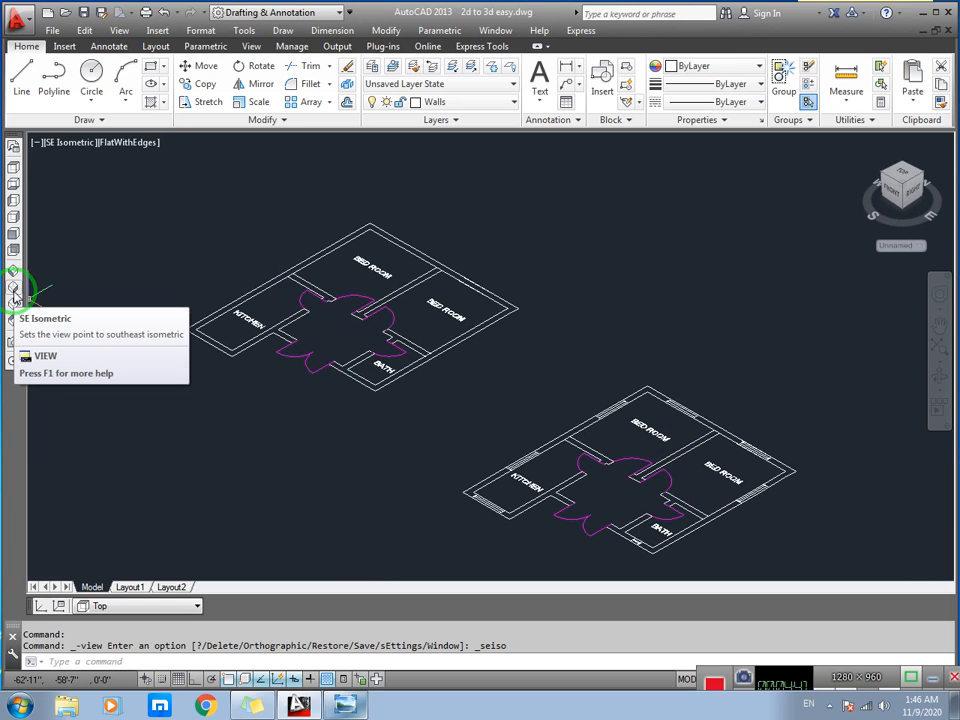
click(527, 484)
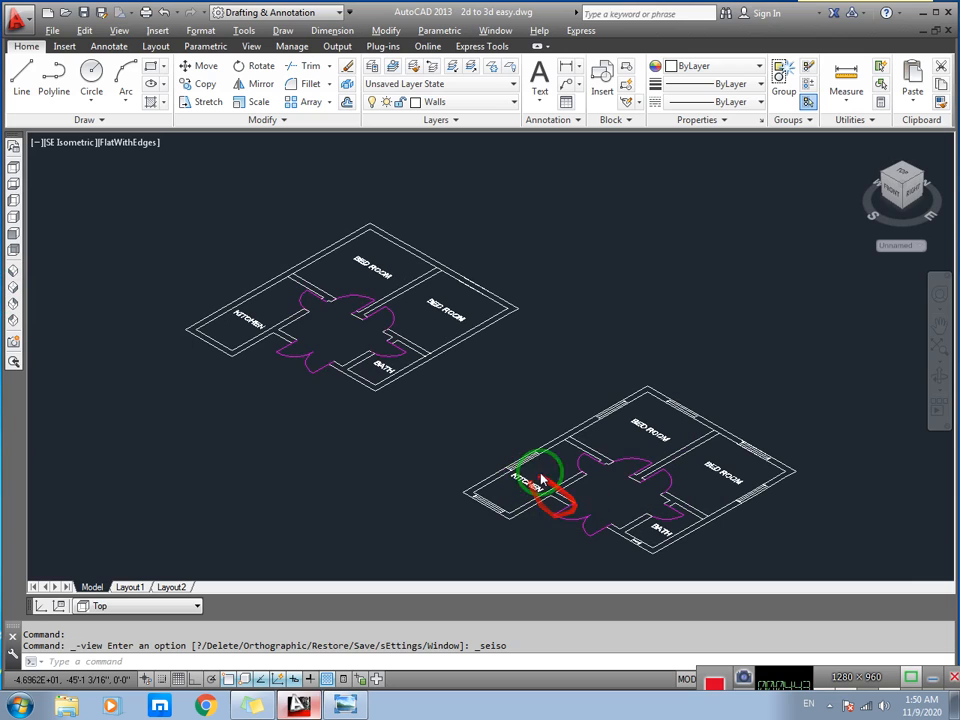
click(439, 446)
key(Escape)
middle_drag(310, 352, 317, 414)
scroll(306, 392, up, 3)
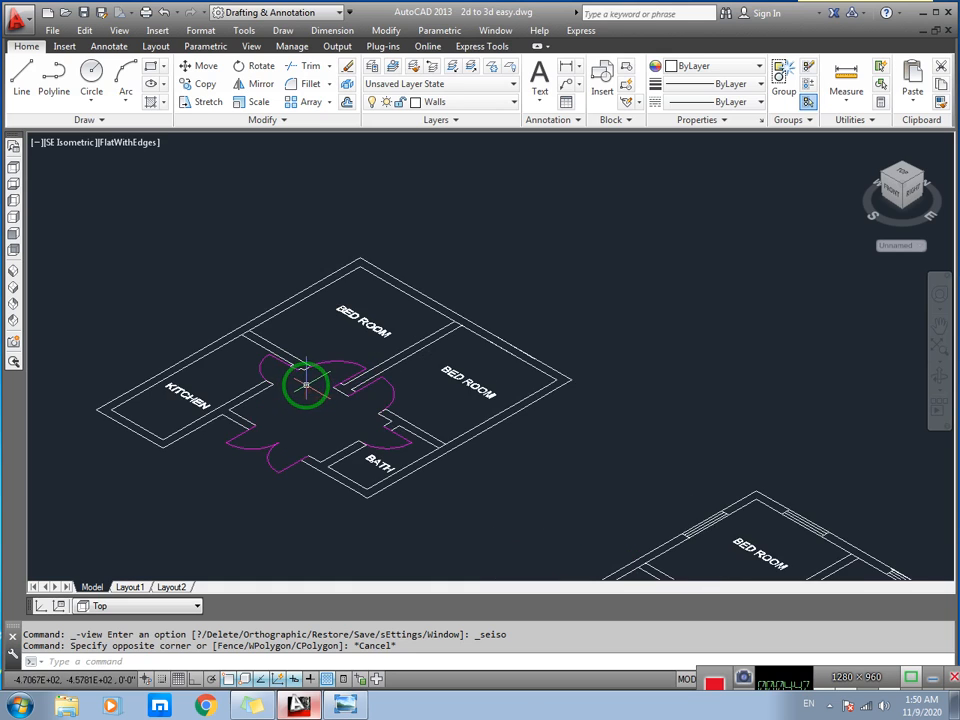
scroll(306, 386, up, 2)
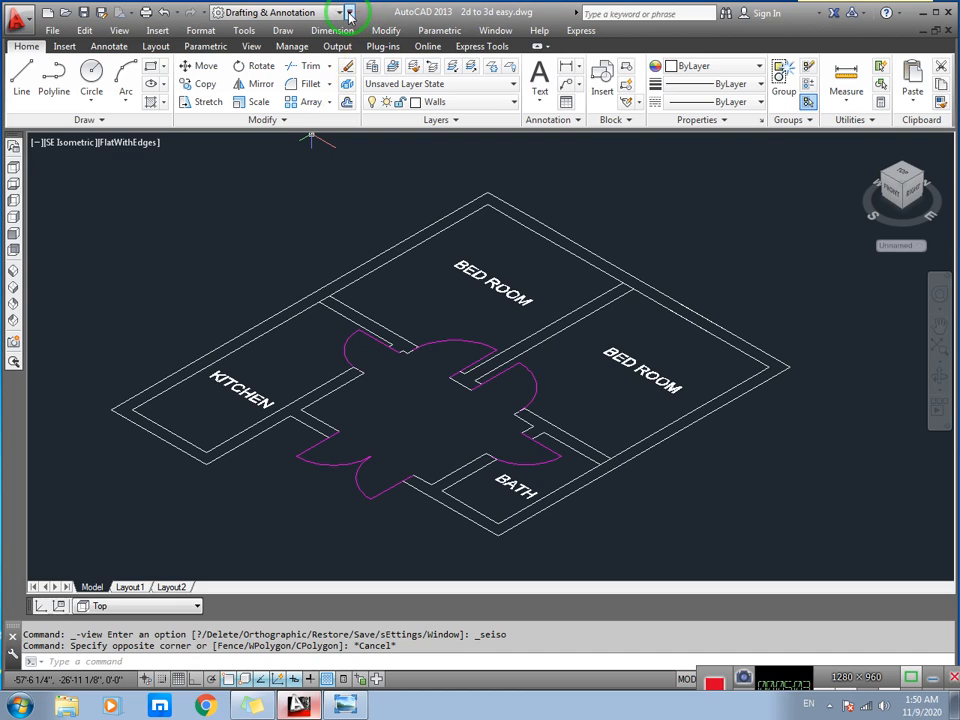
- Switch the workspace to 3D Basics
click(268, 14)
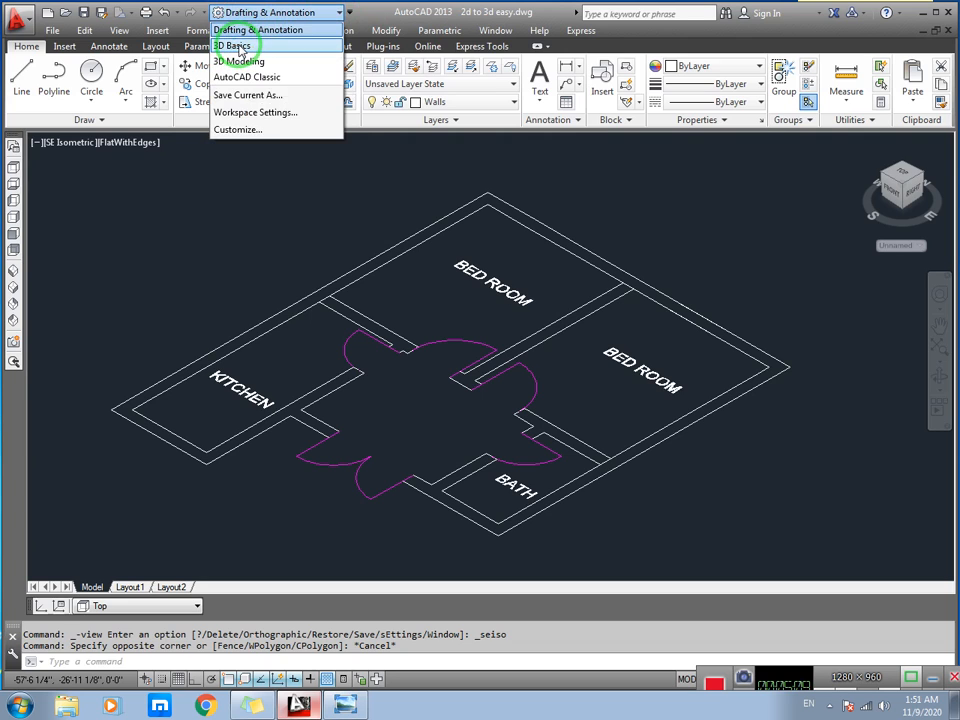
click(236, 46)
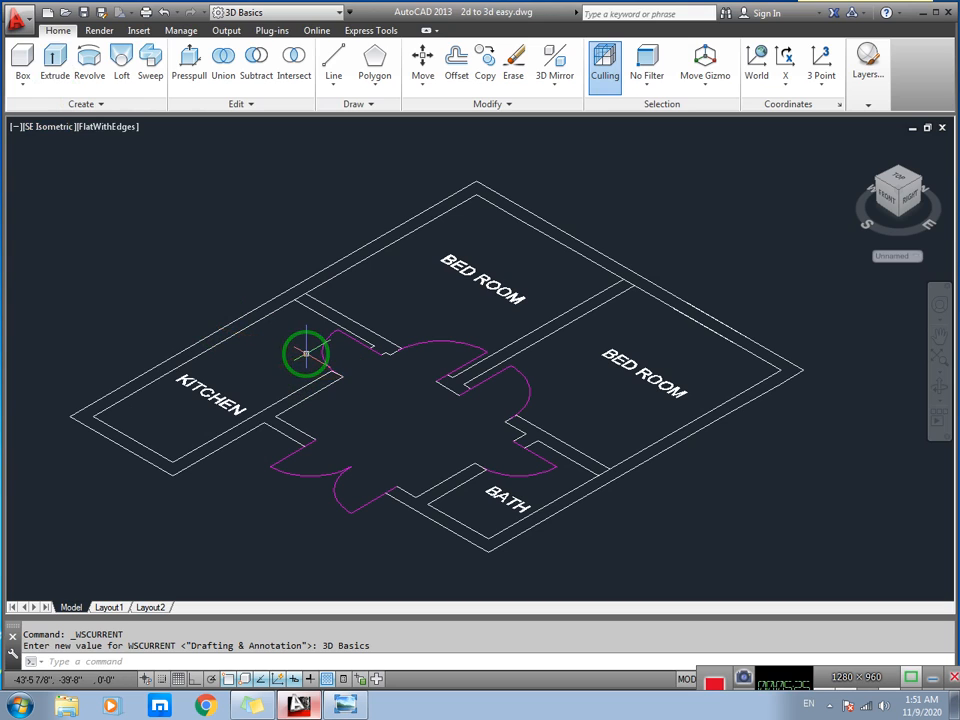
mouse_move(343, 336)
middle_down()
mouse_move(279, 321)
mouse_move(326, 321)
mouse_move(316, 321)
middle_up()
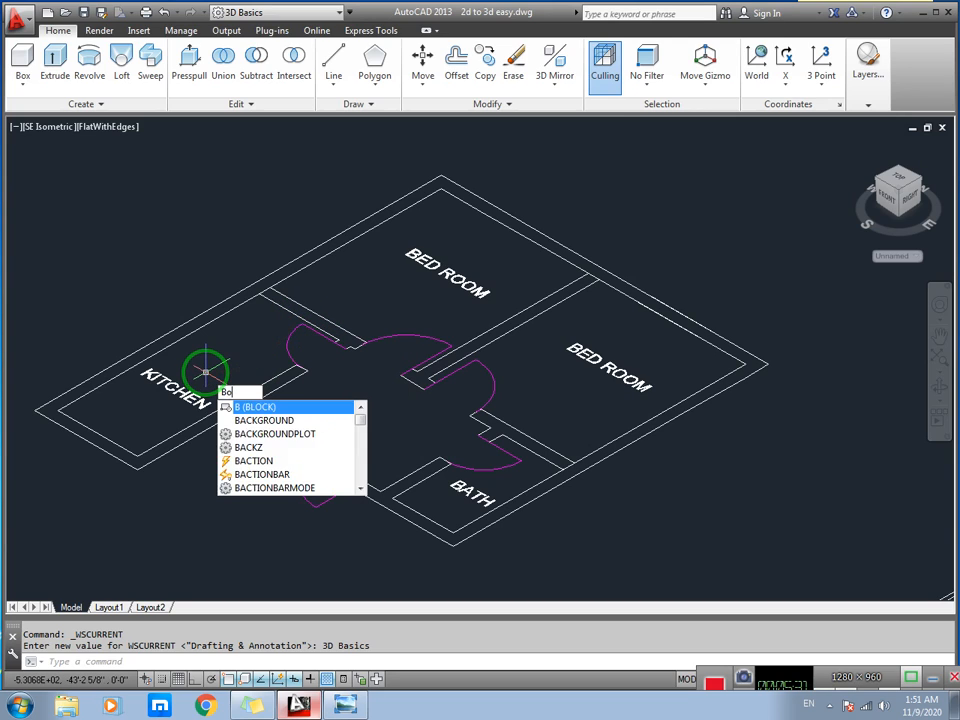
- Create a polyline boundary inside the copied plan's wall between the kitchen and the adjoining bedroom
text(O)
key(Return)
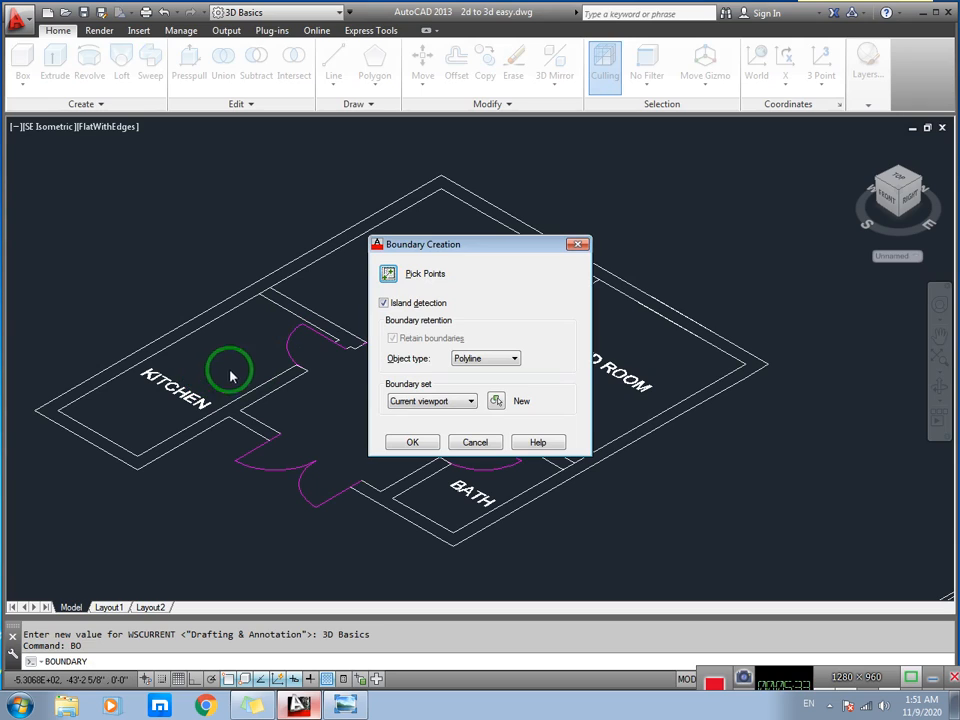
click(390, 275)
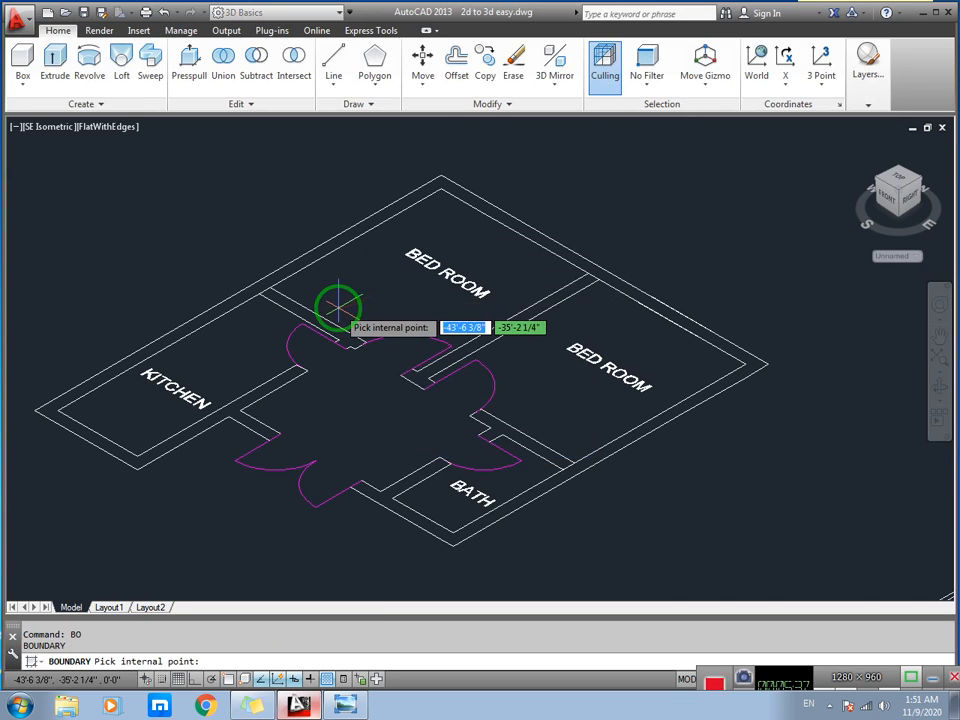
scroll(338, 310, up, 3)
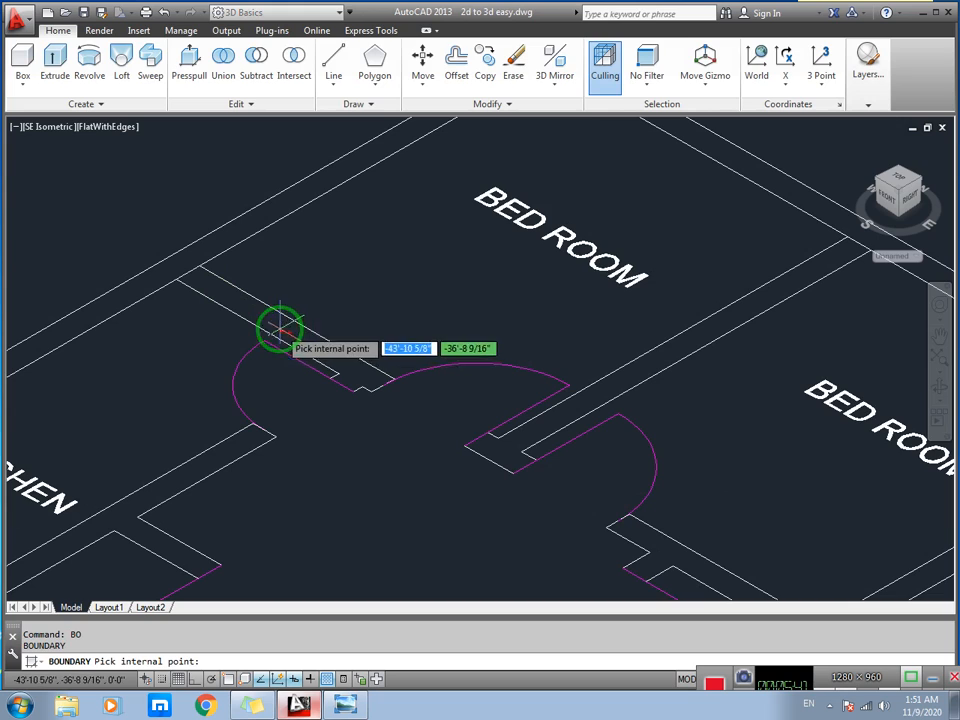
click(281, 330)
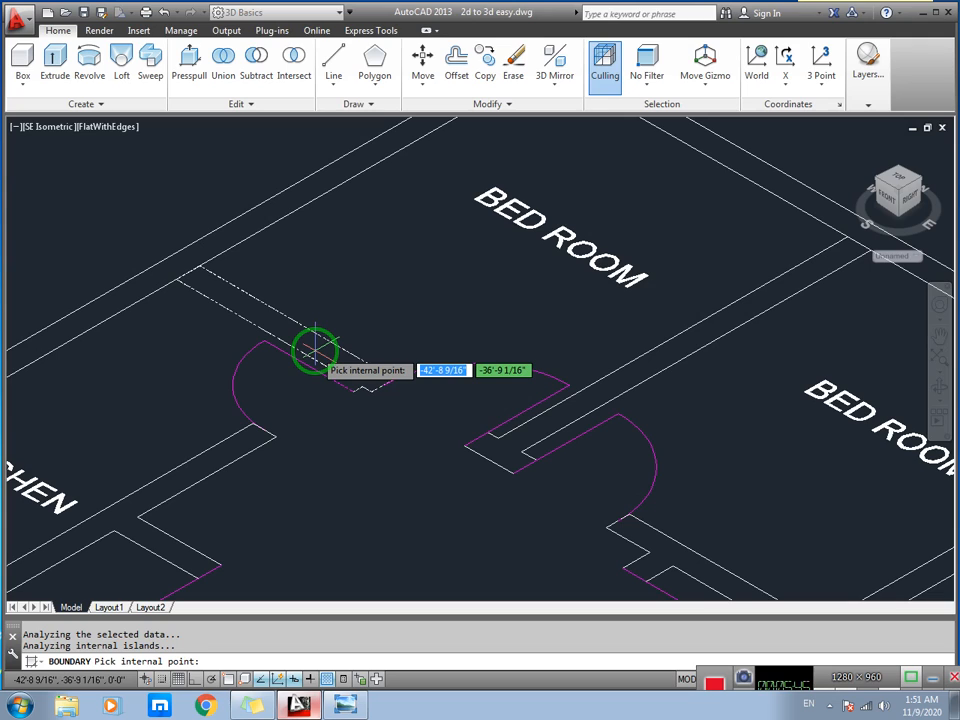
key(Return)
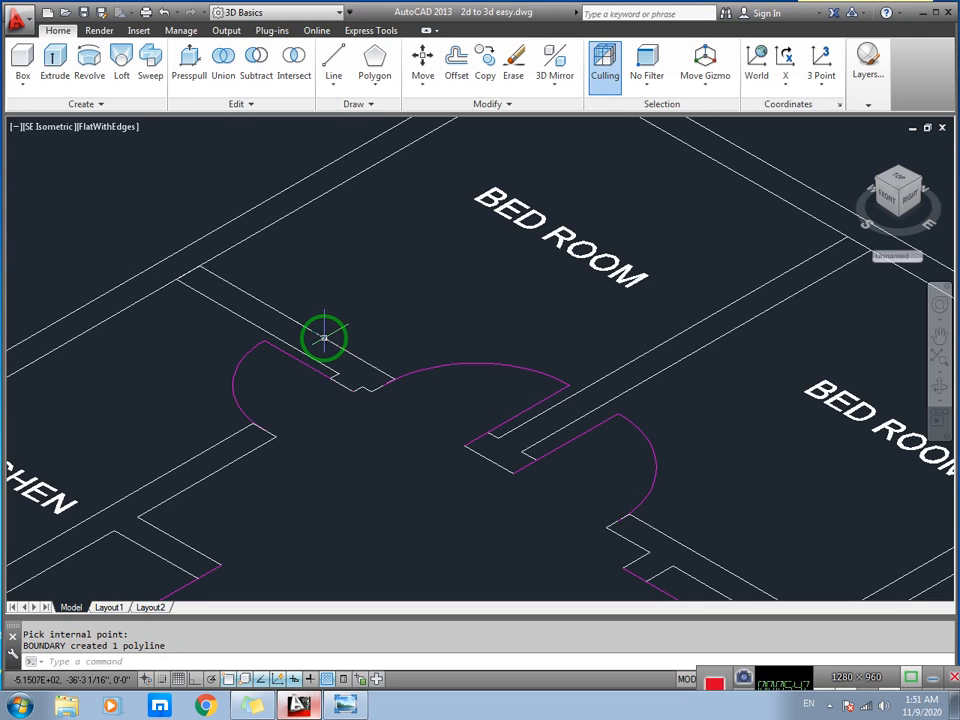
- Erase the two original long lines of the kitchen-bedroom wall and check the boundary polyline by selecting it
click(323, 338)
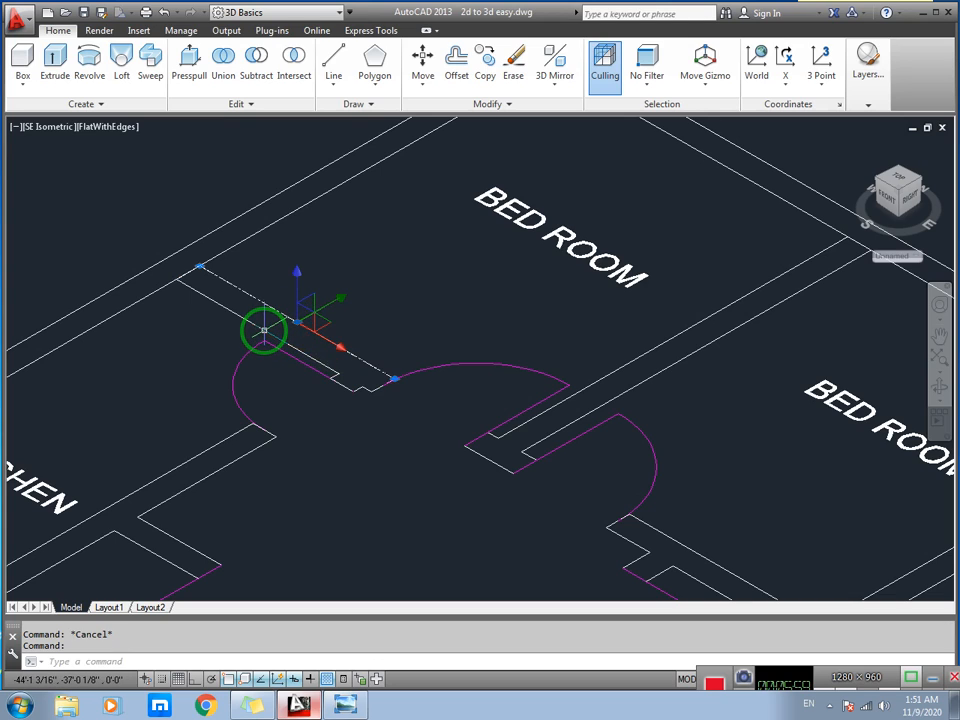
click(268, 335)
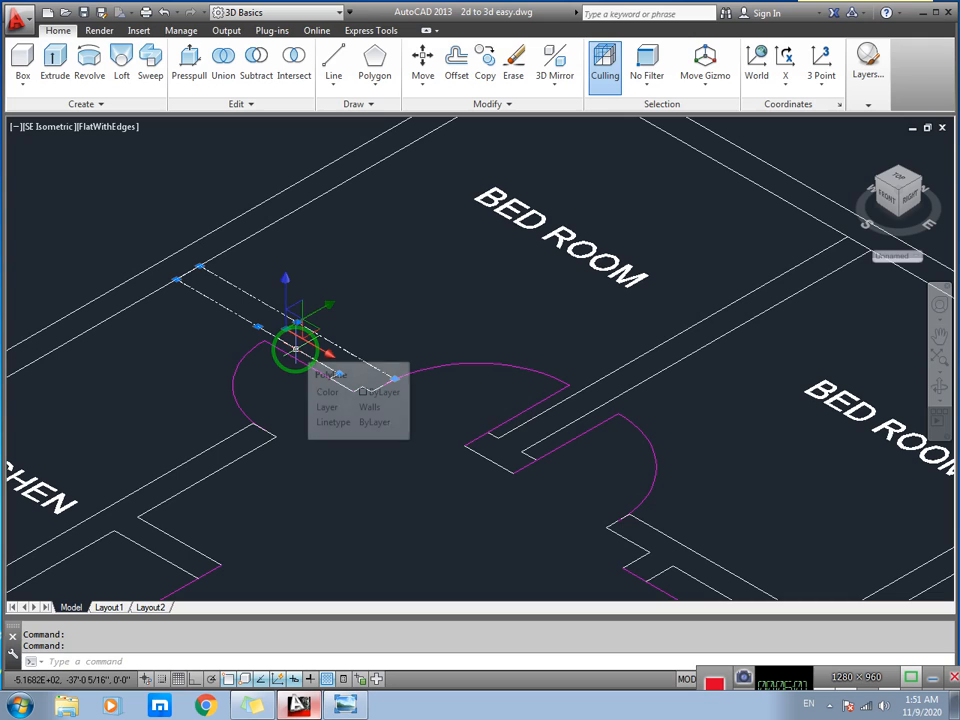
key(Escape)
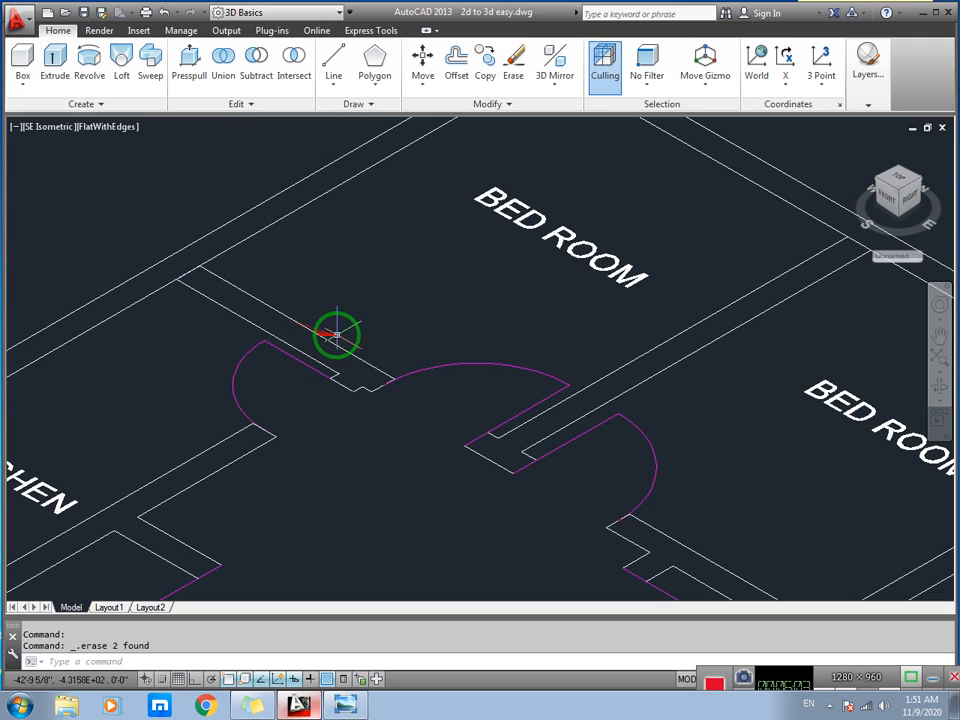
click(306, 328)
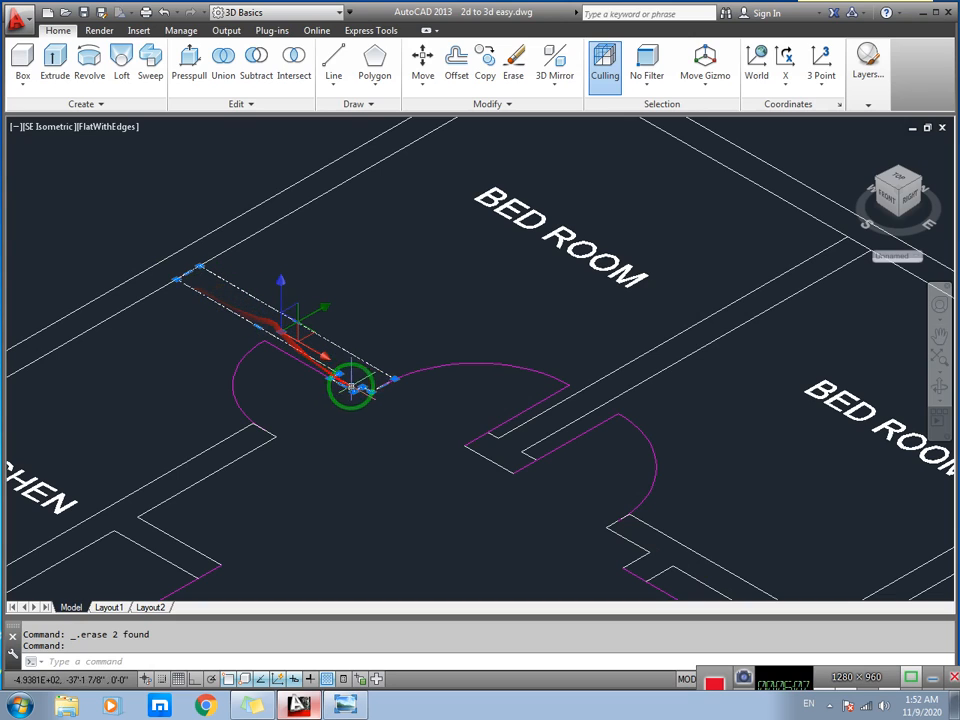
mouse_move(362, 389)
key(Escape)
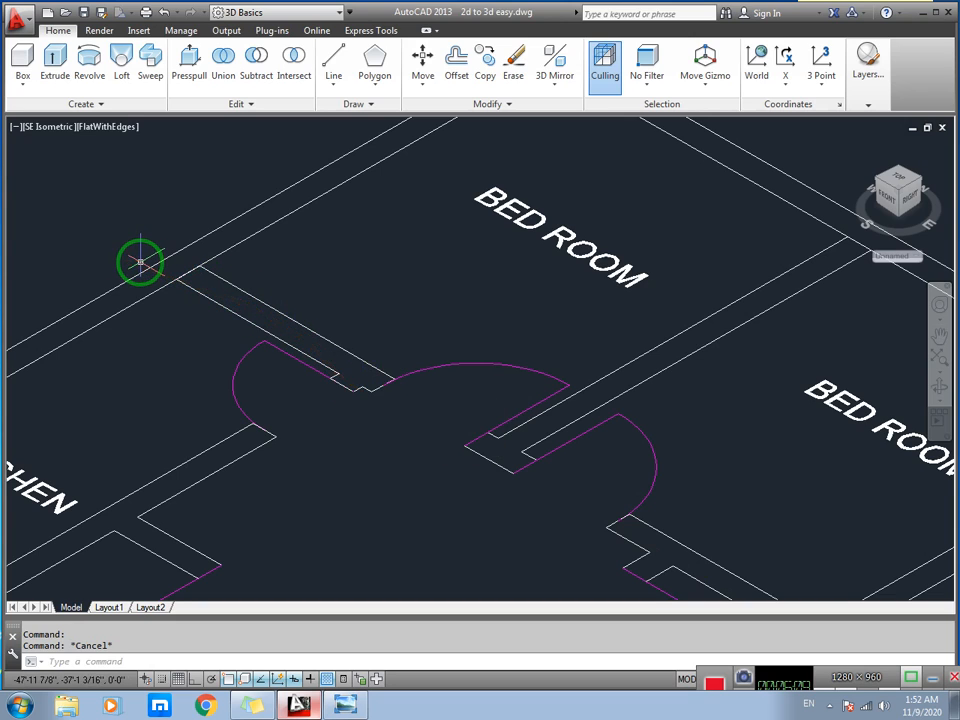
- Extrude the kitchen-bedroom wall's boundary polyline as a solid to a height of 11'
scroll(279, 336, down, 2)
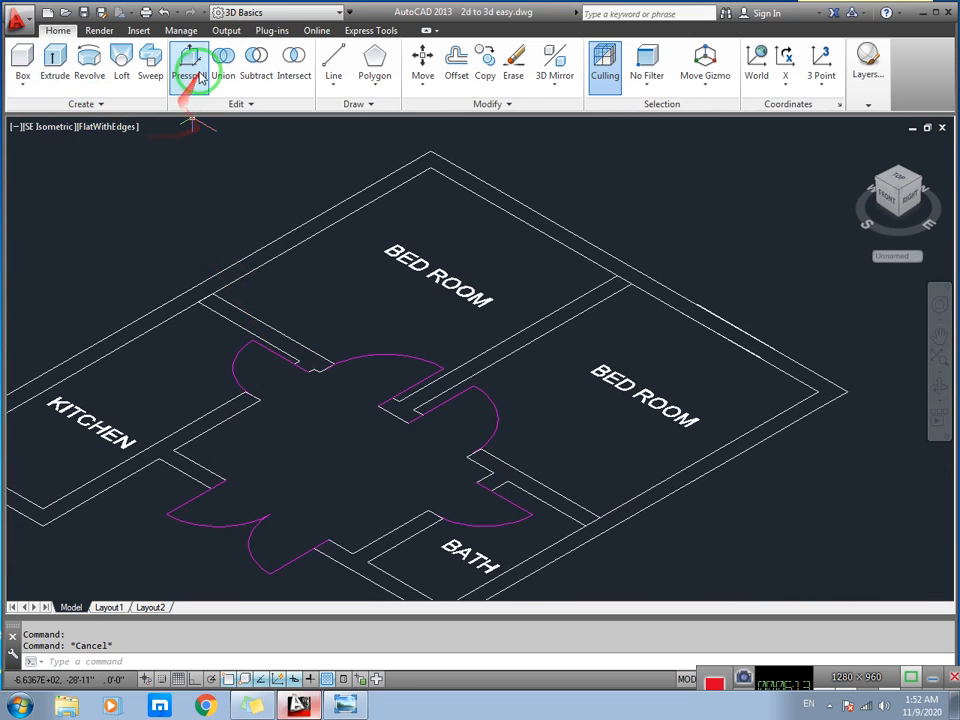
scroll(265, 323, up, 2)
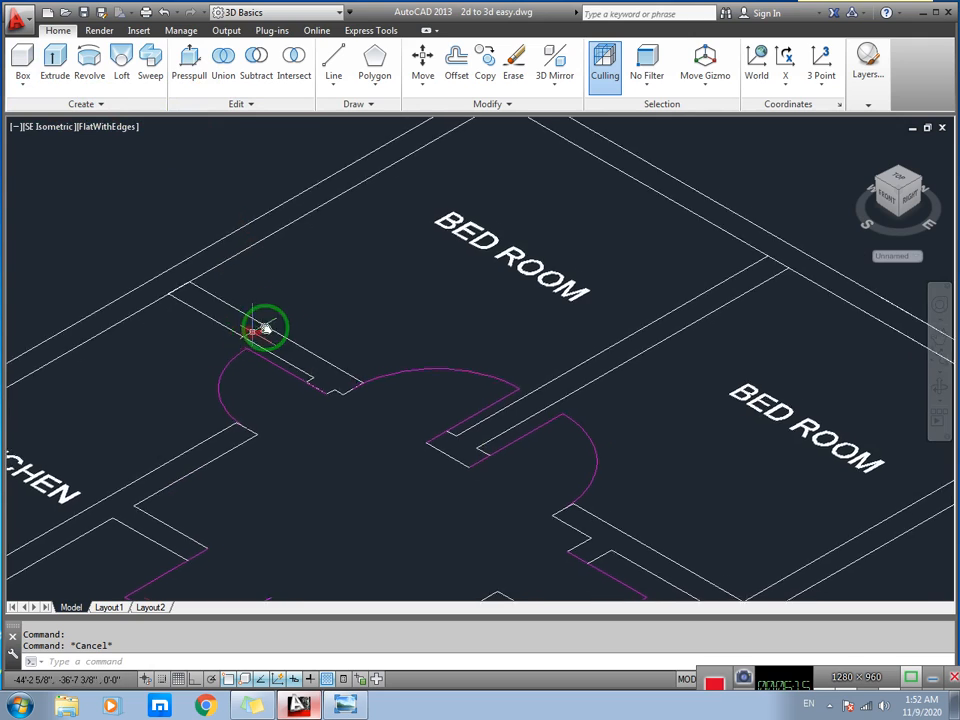
scroll(270, 326, up, 1)
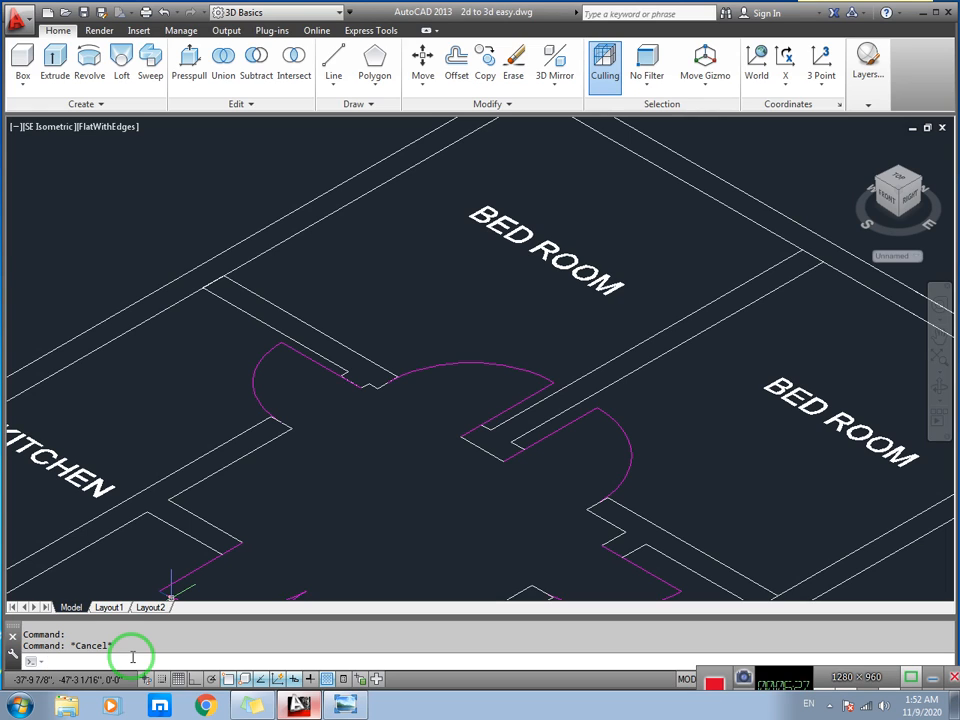
click(56, 68)
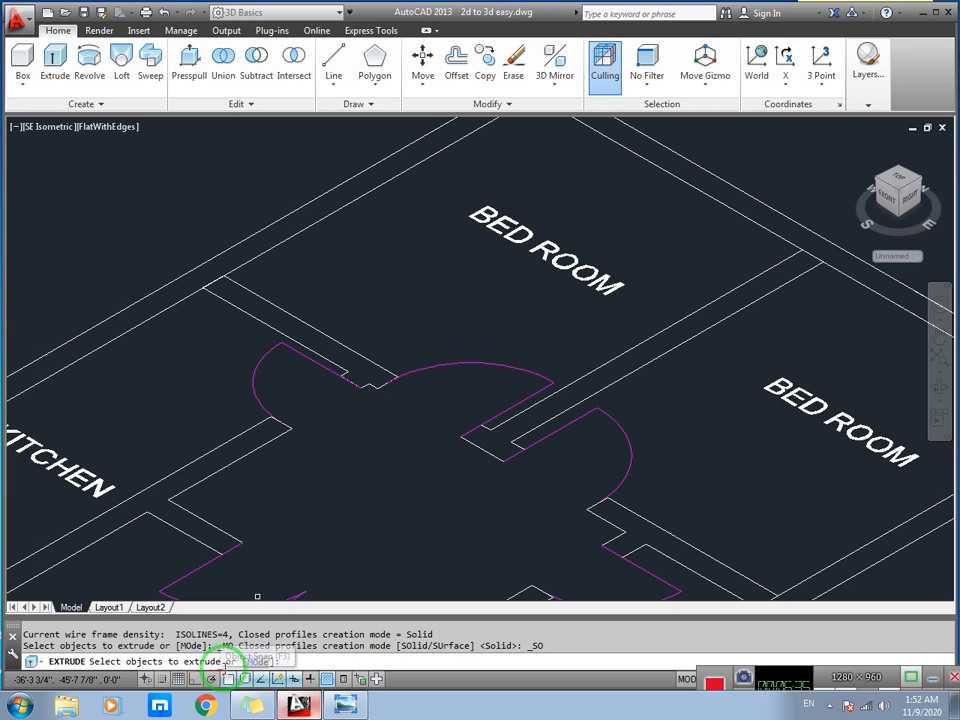
click(312, 327)
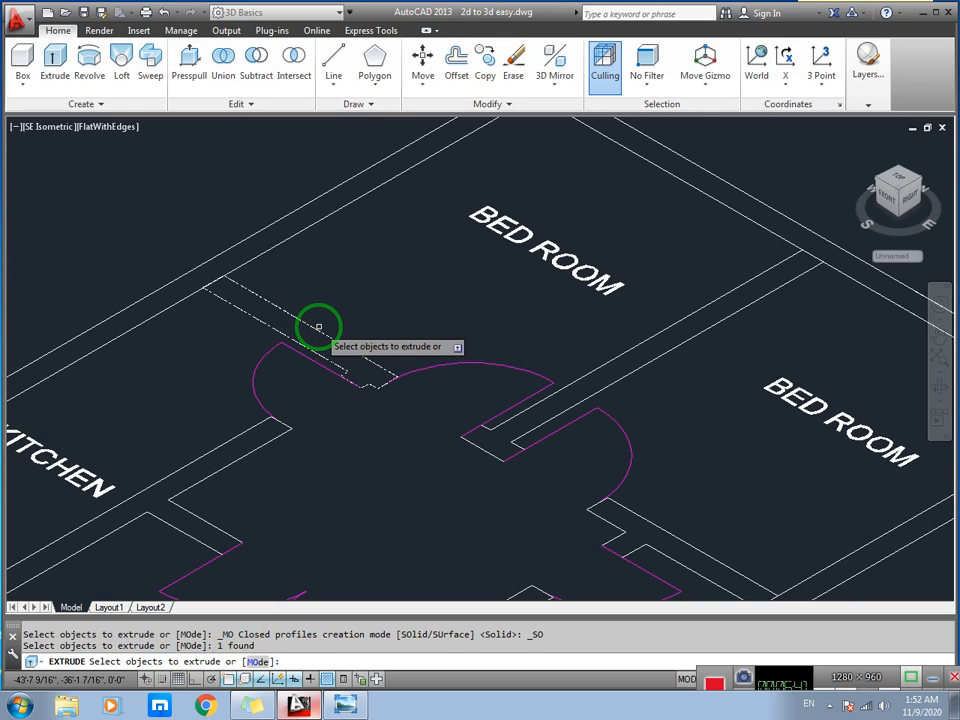
key(Return)
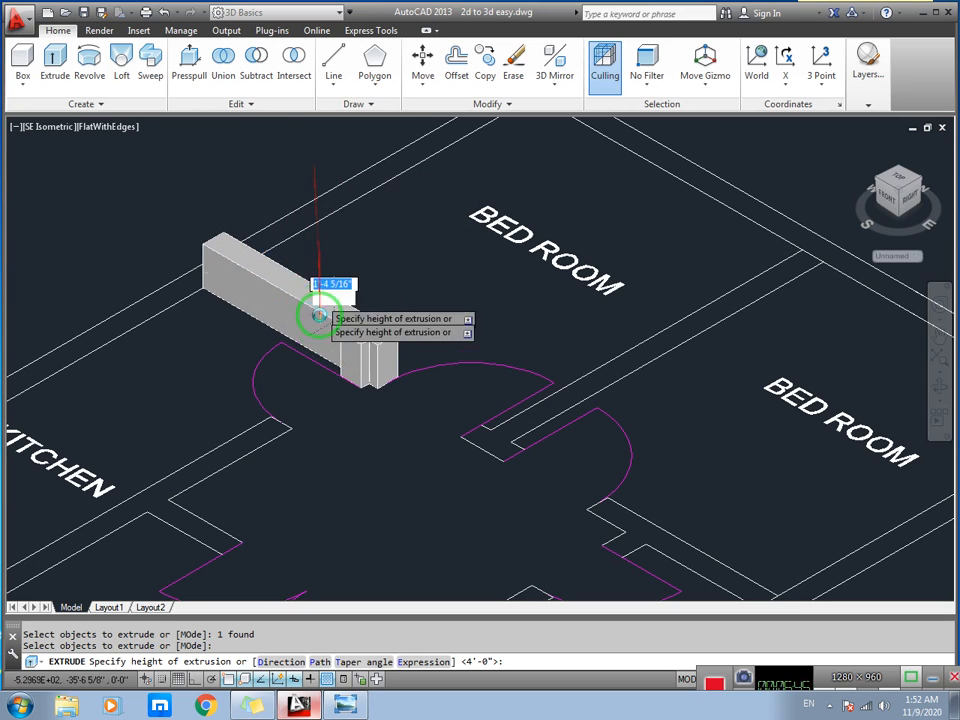
middle_drag(315, 246, 315, 347)
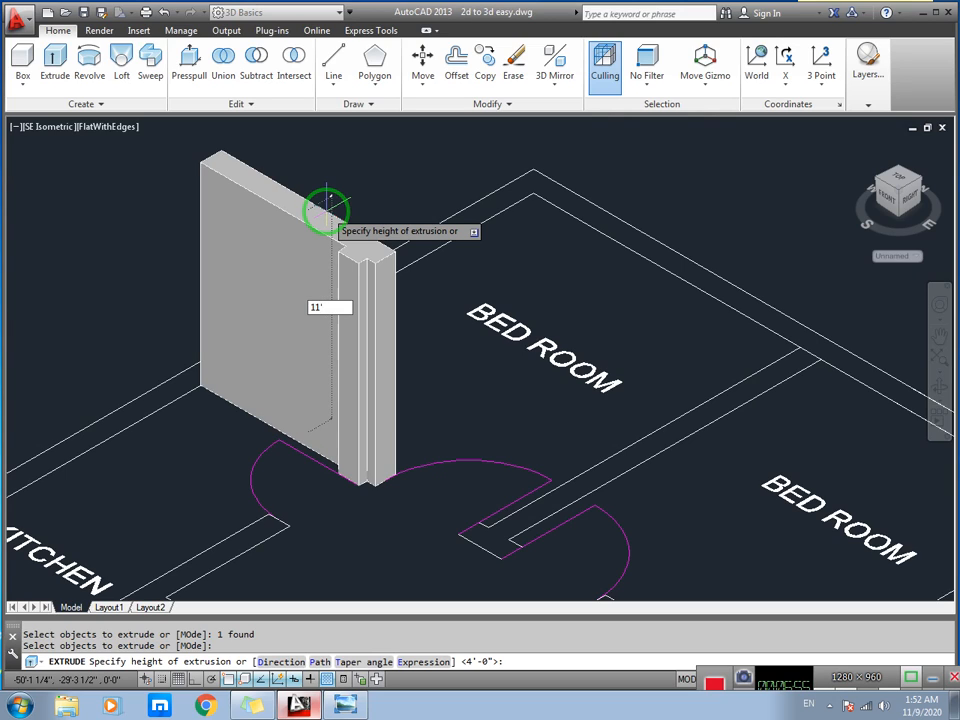
key(Return)
scroll(321, 210, down, 2)
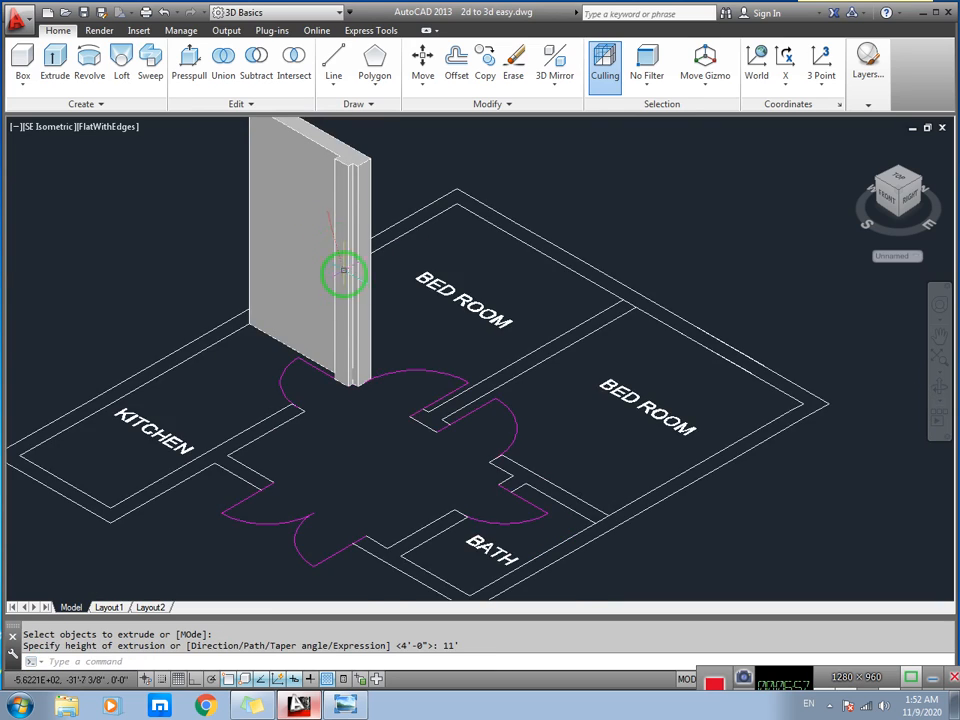
middle_drag(346, 303, 348, 368)
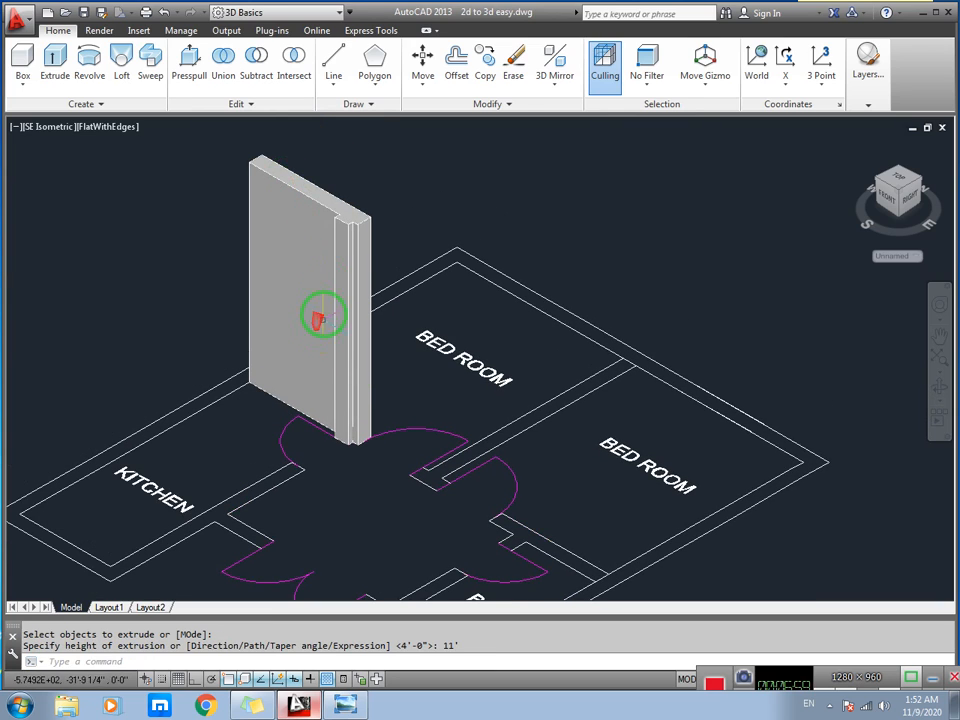
middle_drag(345, 293, 316, 318)
middle_drag(428, 315, 385, 250)
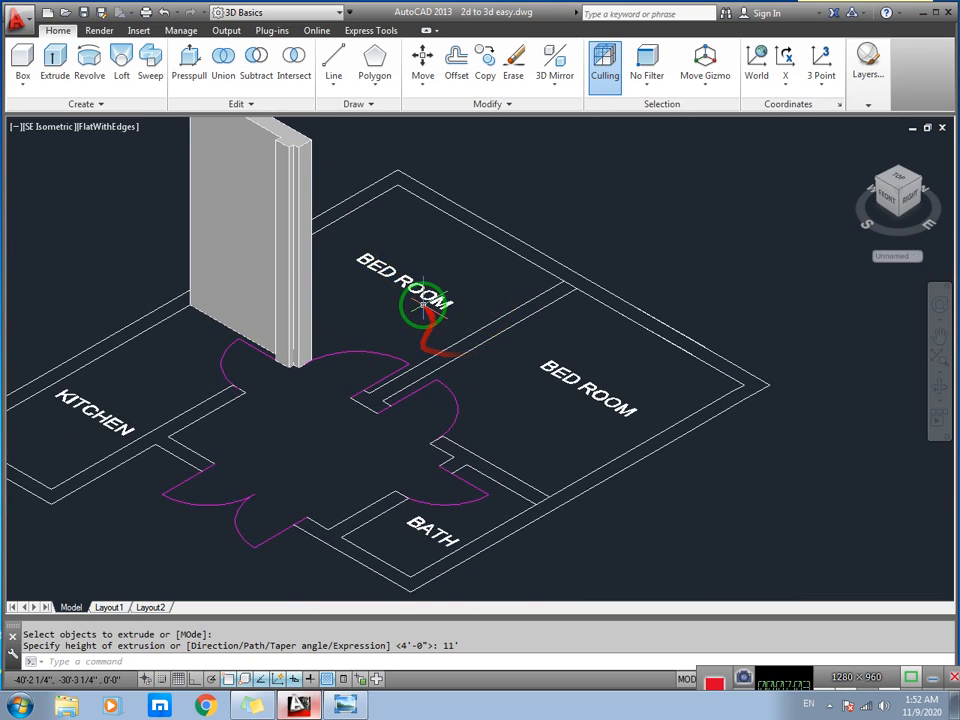
middle_drag(359, 289, 375, 317)
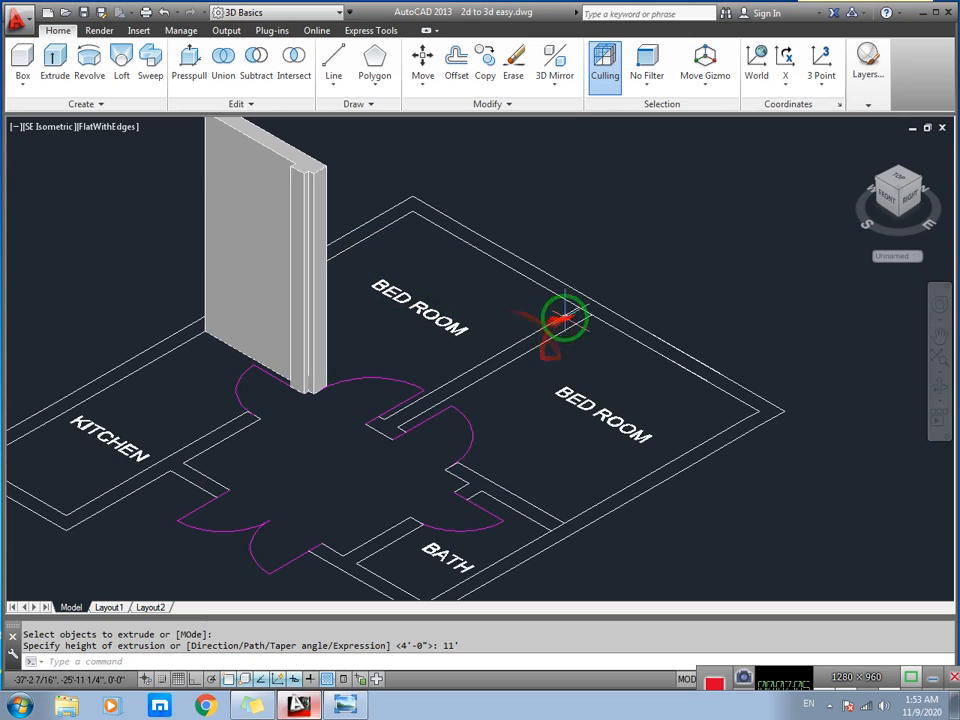
- Presspull the bounded area of the outer walls, including the attached kitchen and bath wall stubs, up to a height of 11'
middle_drag(490, 439, 532, 399)
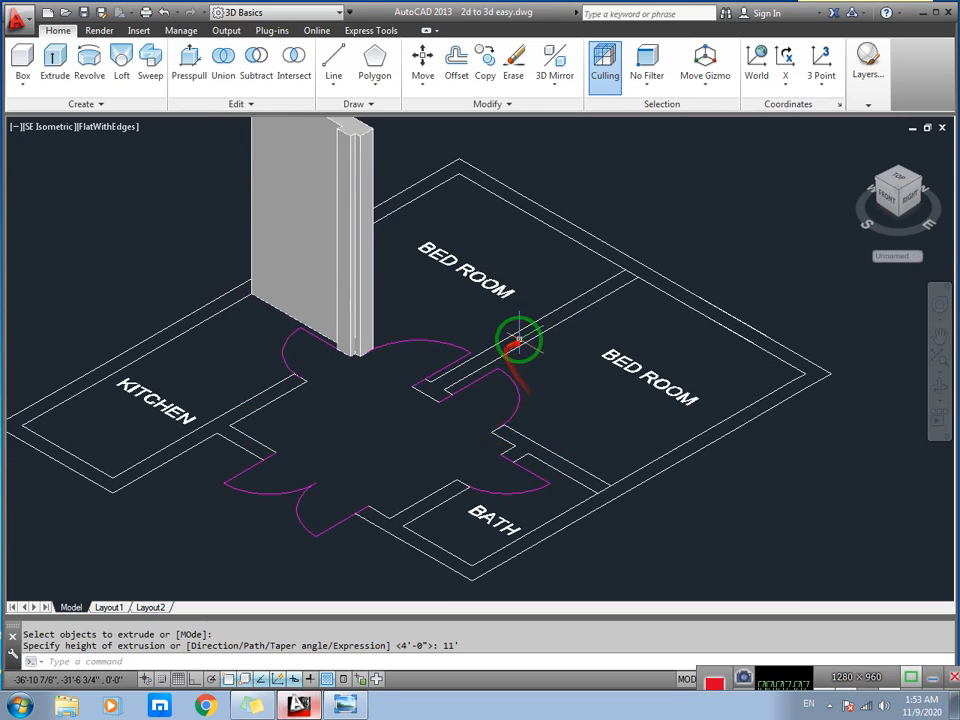
middle_drag(519, 341, 498, 388)
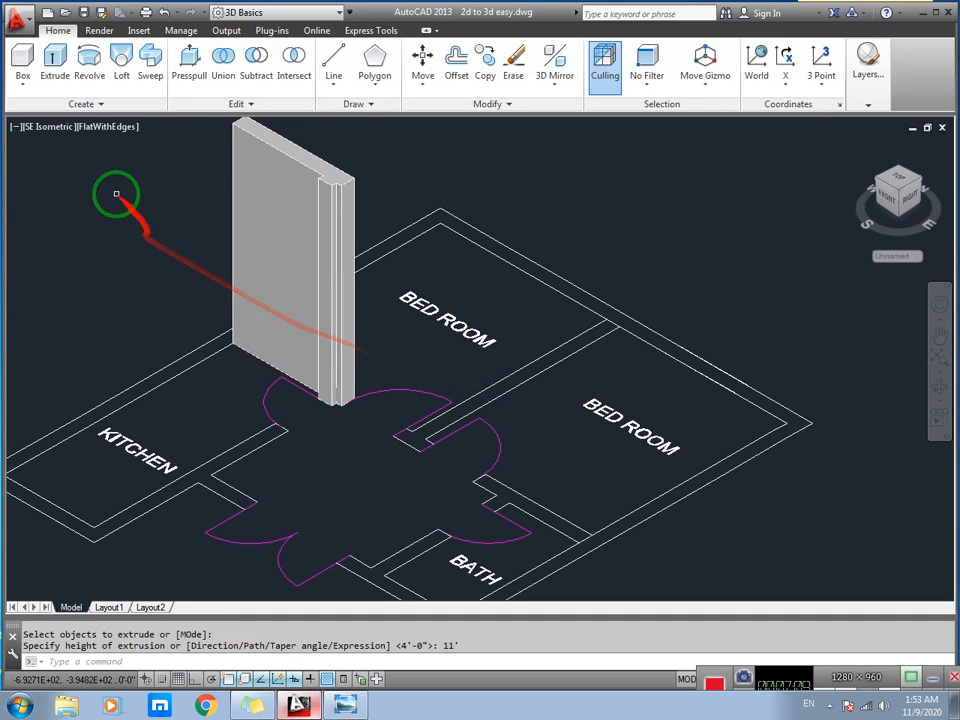
click(190, 80)
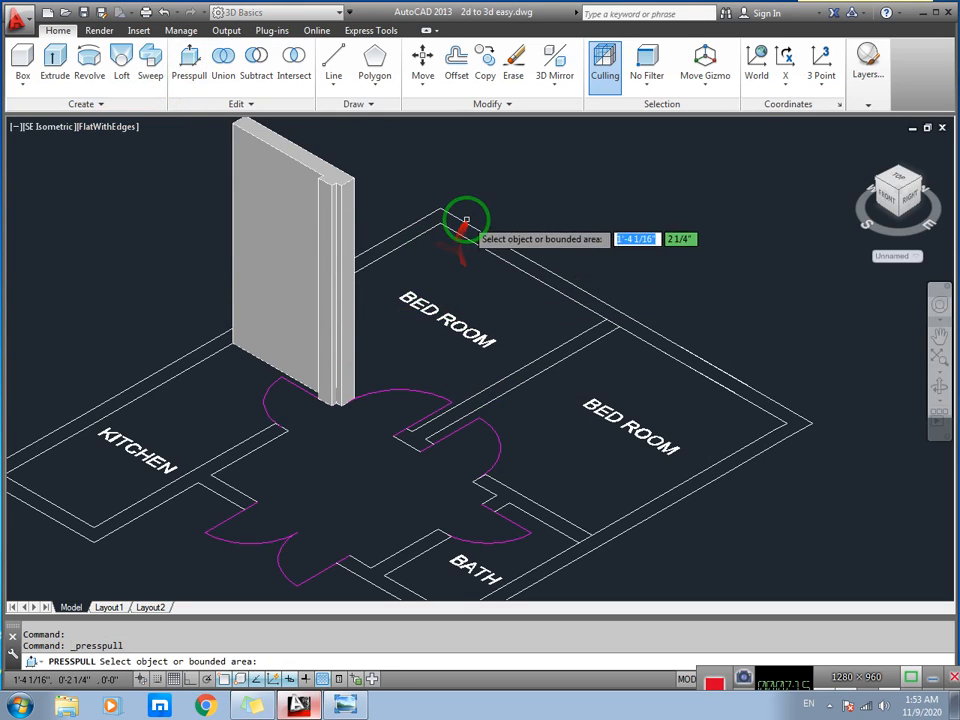
mouse_move(463, 243)
middle_down()
mouse_move(376, 241)
mouse_move(366, 231)
middle_up()
middle_drag(408, 263, 408, 297)
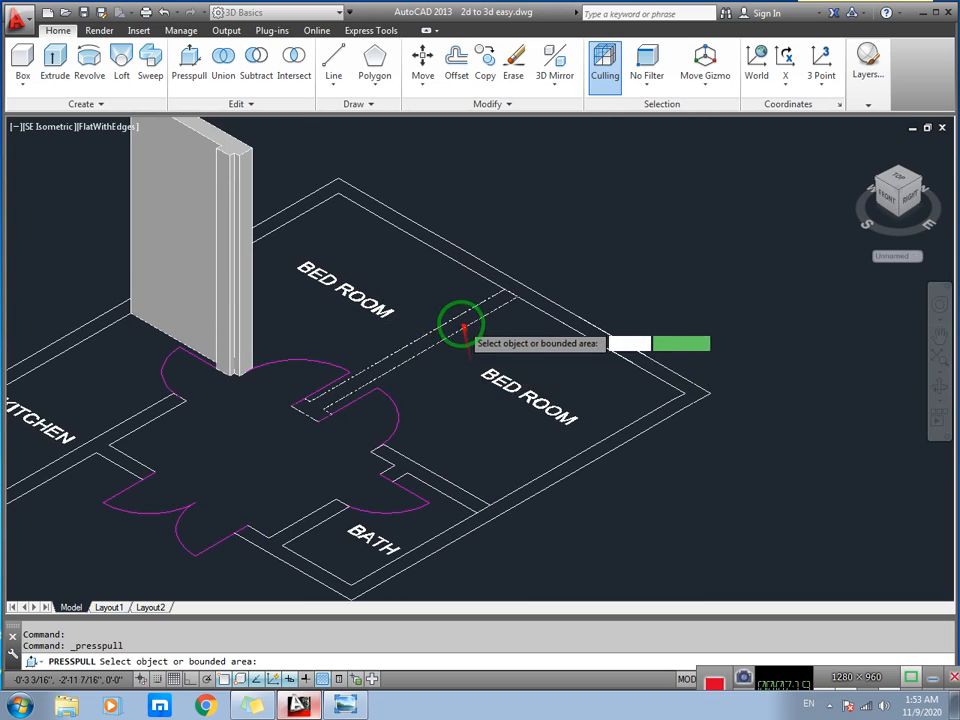
scroll(456, 321, up, 2)
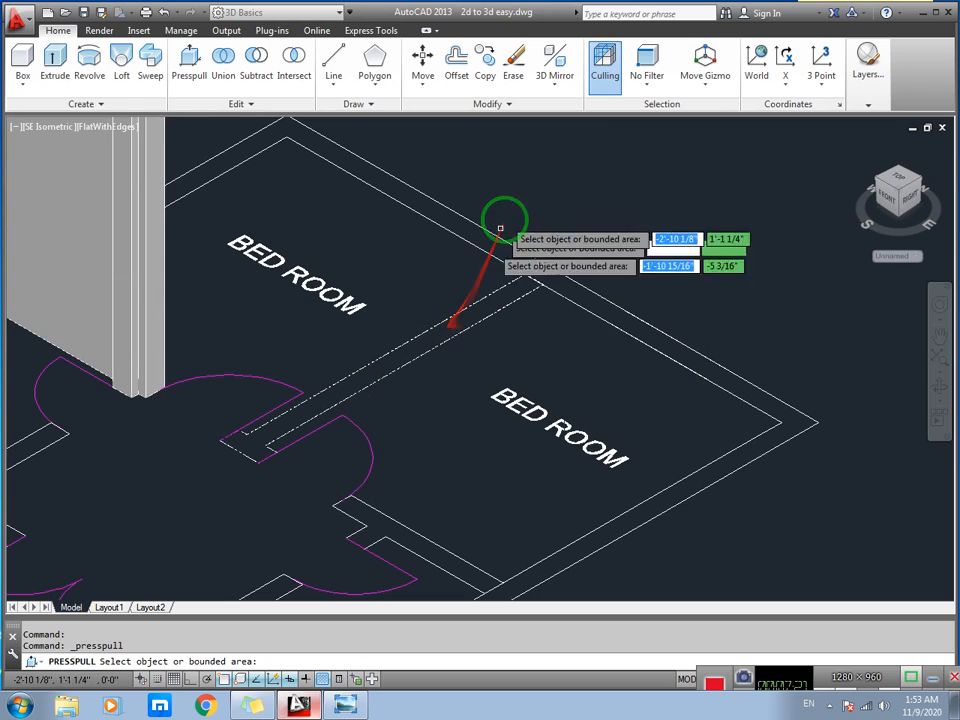
mouse_move(515, 328)
middle_down()
mouse_move(518, 261)
mouse_move(489, 316)
middle_up()
scroll(514, 285, down, 2)
mouse_move(394, 285)
middle_down()
mouse_move(456, 296)
mouse_move(312, 311)
middle_up()
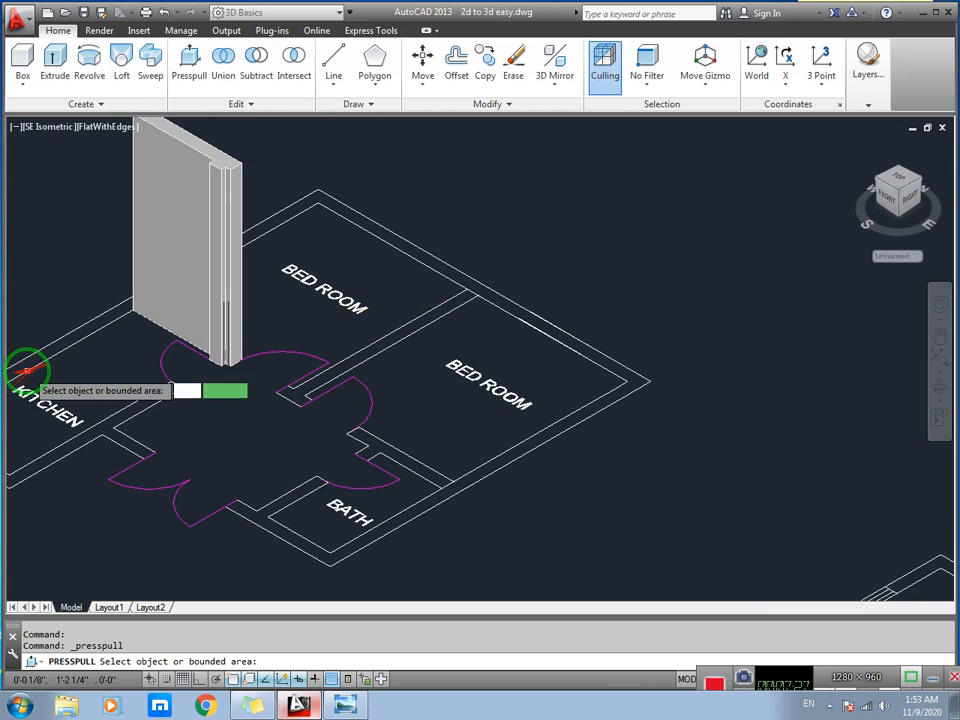
mouse_move(143, 369)
middle_down()
mouse_move(251, 347)
mouse_move(251, 369)
middle_up()
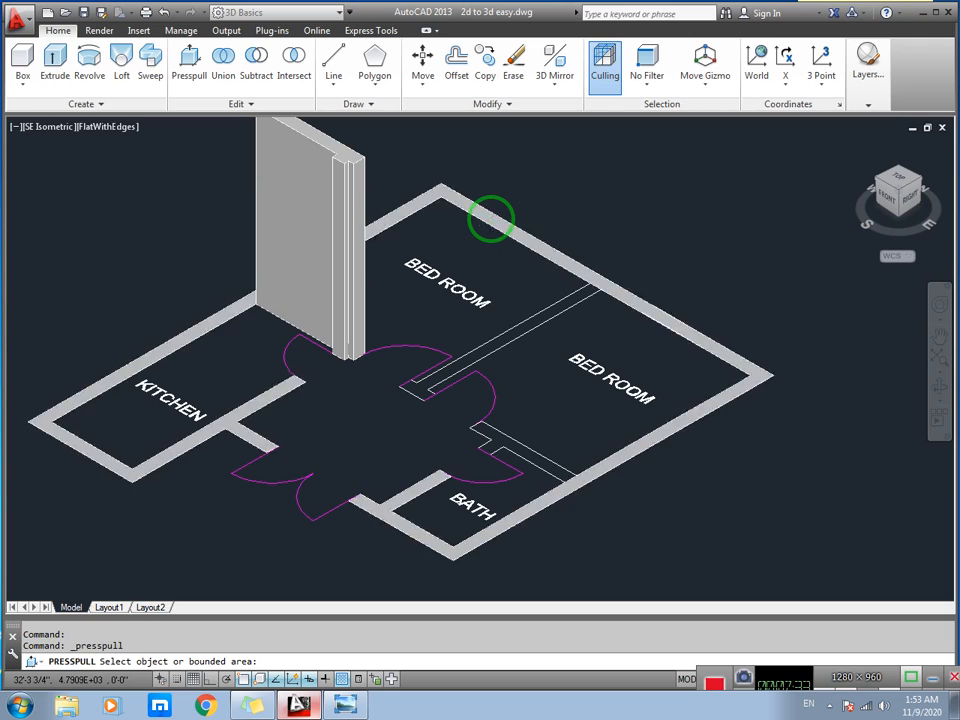
click(491, 217)
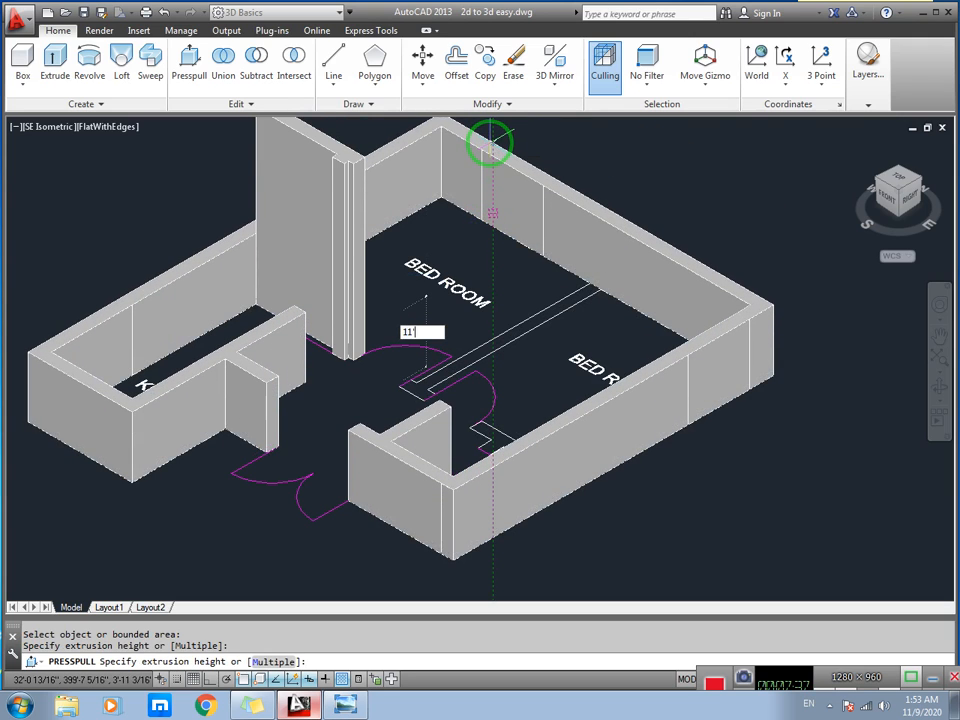
text(11')
scroll(491, 143, up, 2)
key(Return)
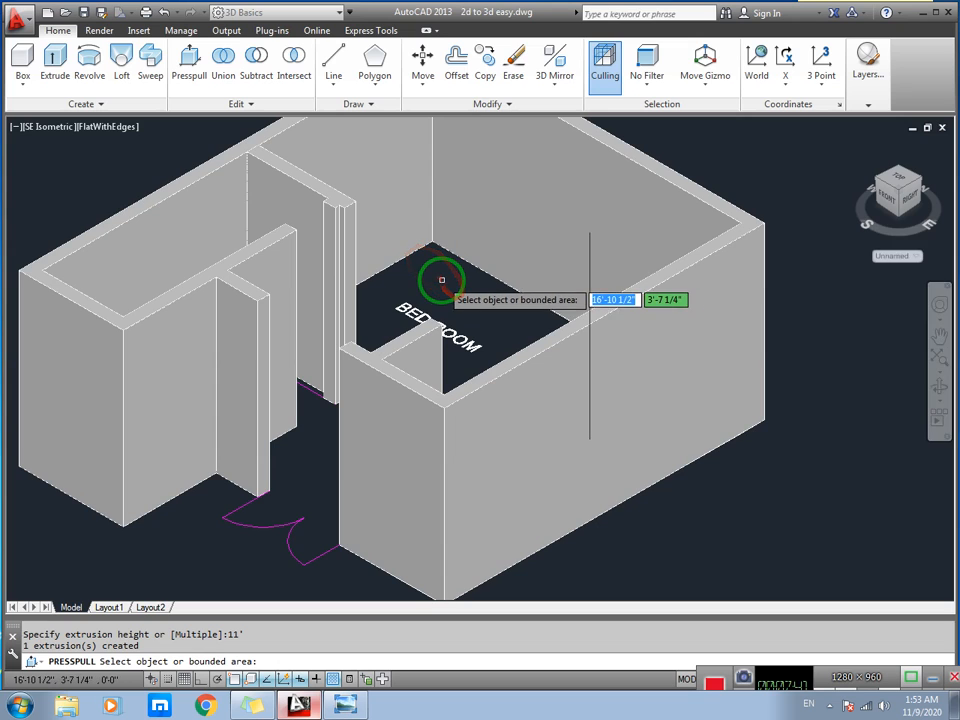
- Presspull the partition wall between the two bedrooms to a height of 11'
mouse_move(430, 268)
middle_down()
mouse_move(438, 286)
mouse_move(429, 287)
middle_up()
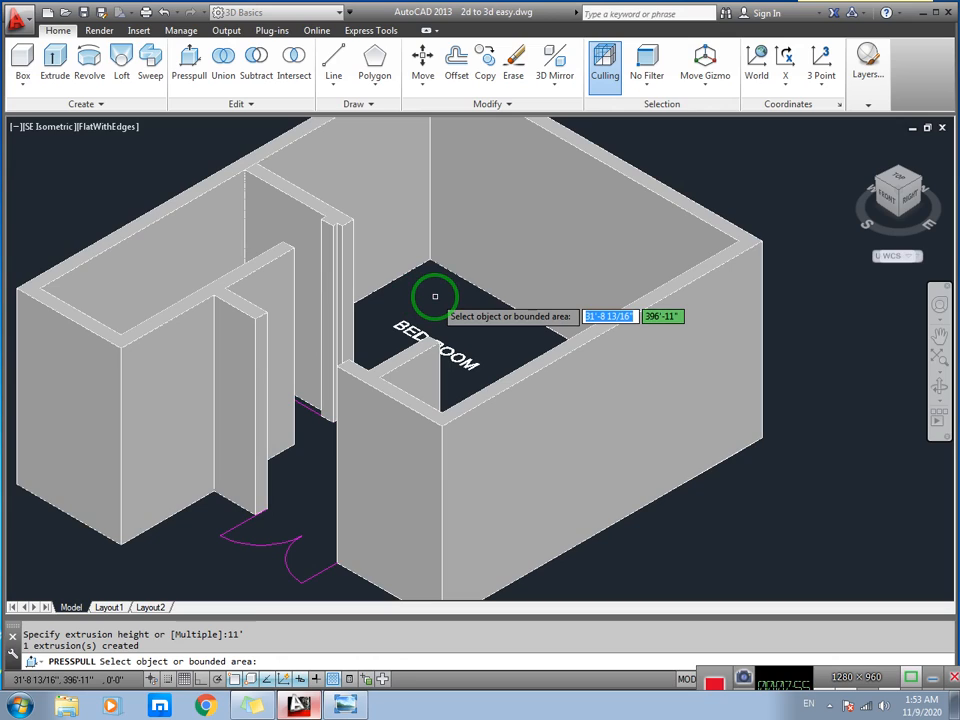
shift+middle_drag(435, 297, 435, 298)
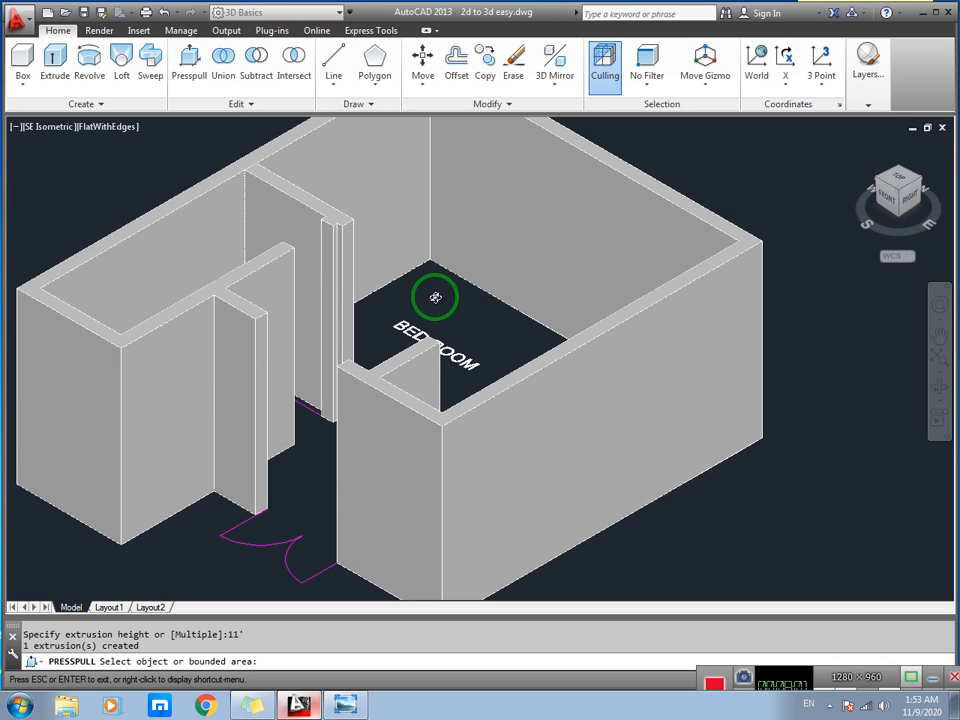
mouse_move(435, 297)
shift+middle_down()
mouse_move(433, 375)
mouse_move(461, 385)
mouse_move(435, 285)
mouse_move(436, 313)
shift+middle_up()
scroll(475, 381, down, 2)
scroll(440, 355, down, 1)
scroll(440, 300, up, 3)
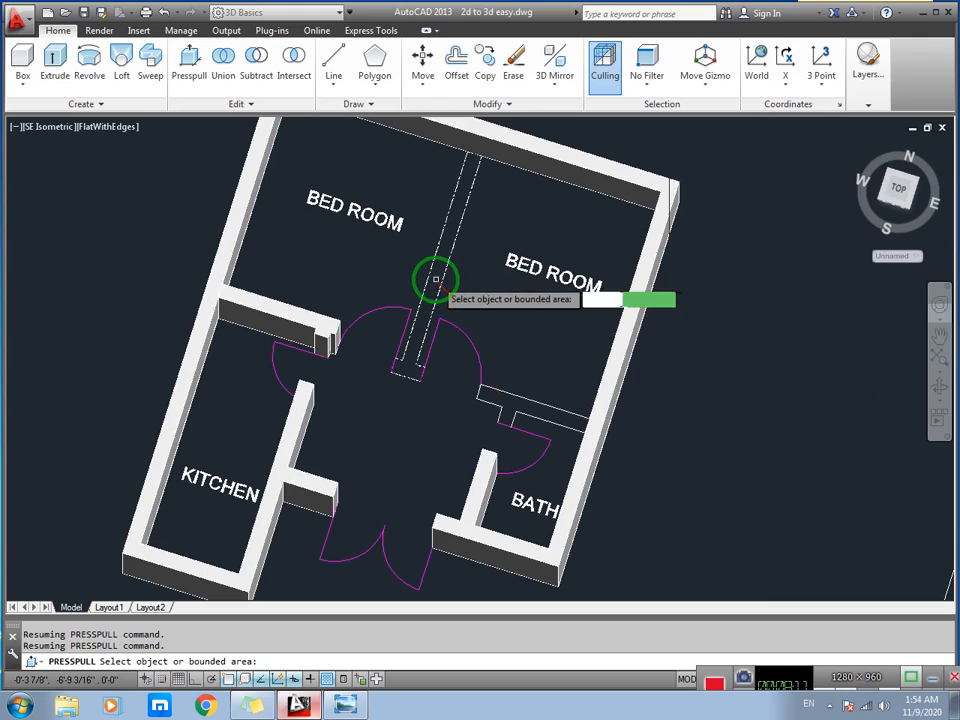
click(432, 278)
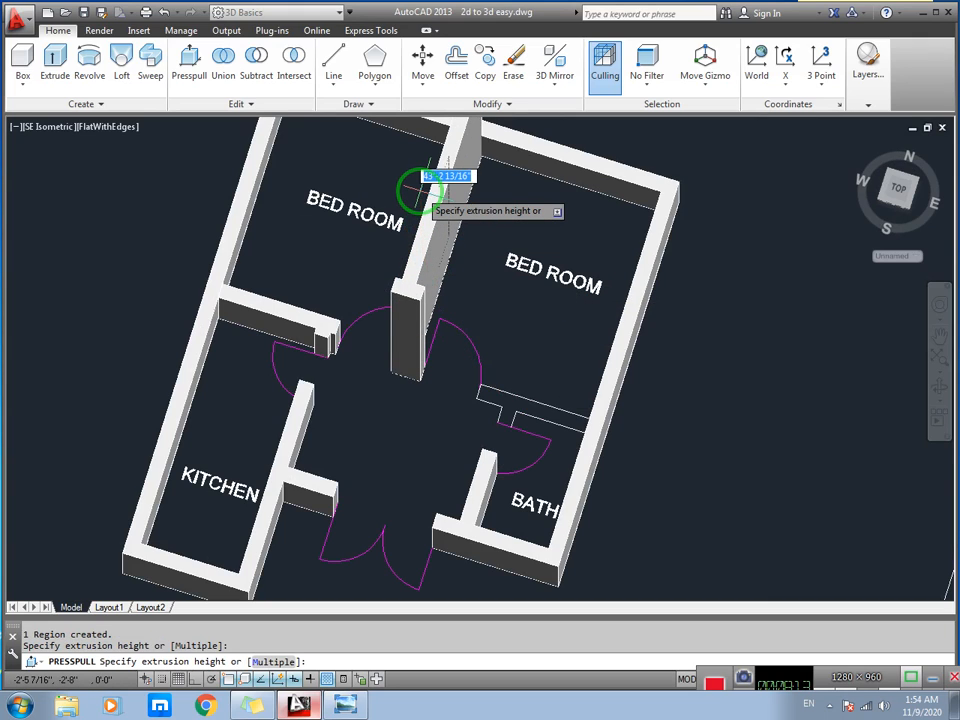
text(11')
key(Return)
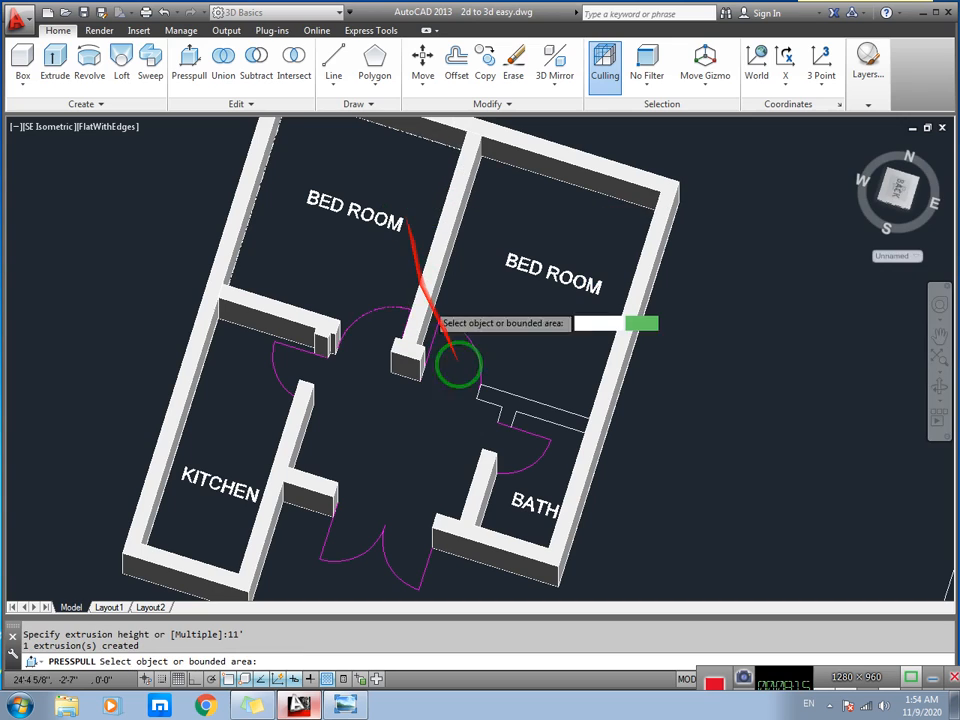
- Presspull the wall between the bath and the adjoining bedroom to 11' and end the command
click(505, 400)
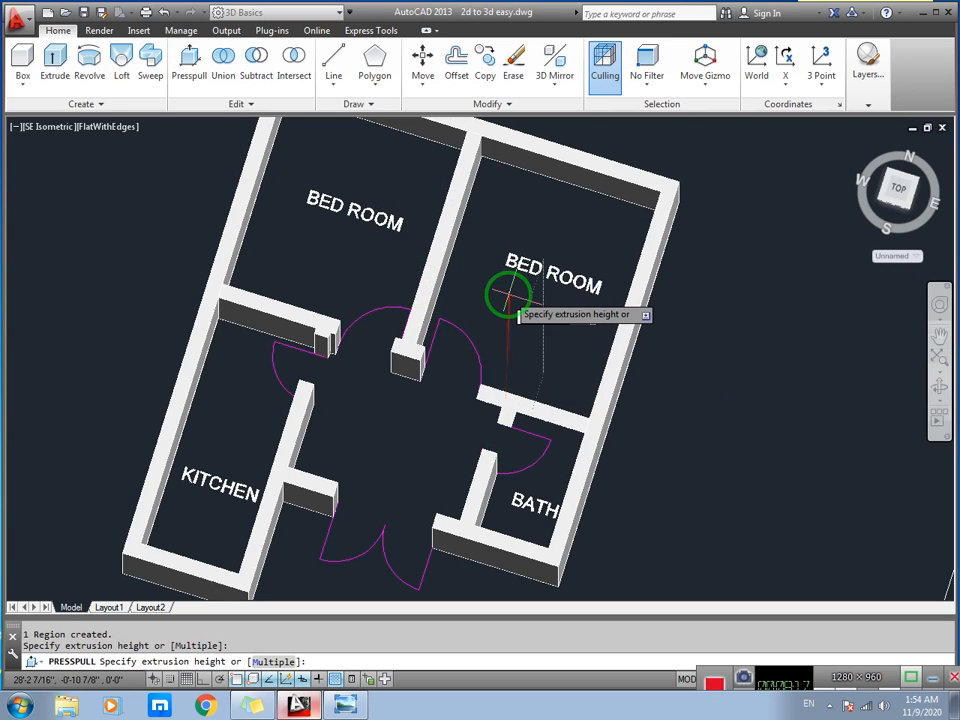
text(11')
key(Return)
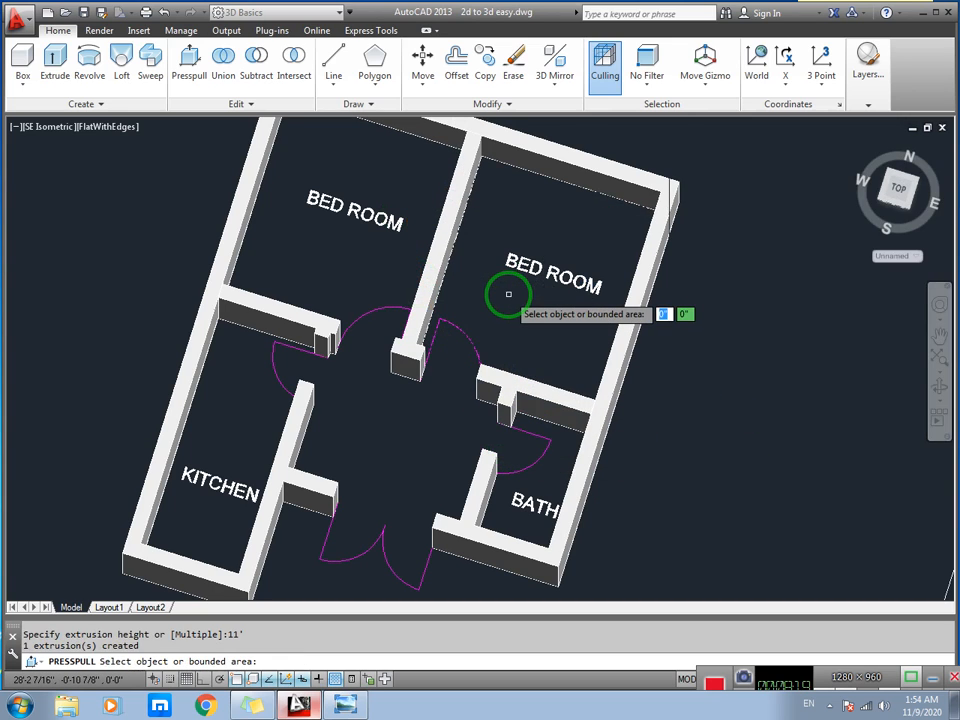
key(Return)
- Examine the raised walls of the 3D model from a tilted viewpoint and at several distances
scroll(501, 375, down, 2)
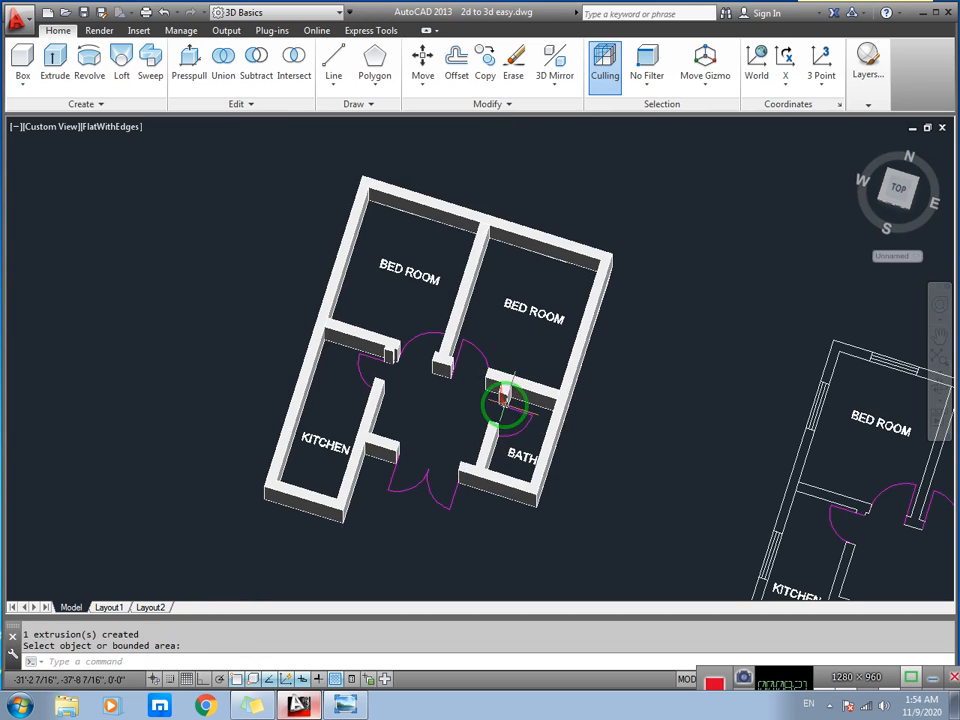
shift+middle_drag(487, 405, 442, 360)
scroll(445, 350, up, 3)
scroll(445, 395, down, 2)
scroll(442, 361, down, 2)
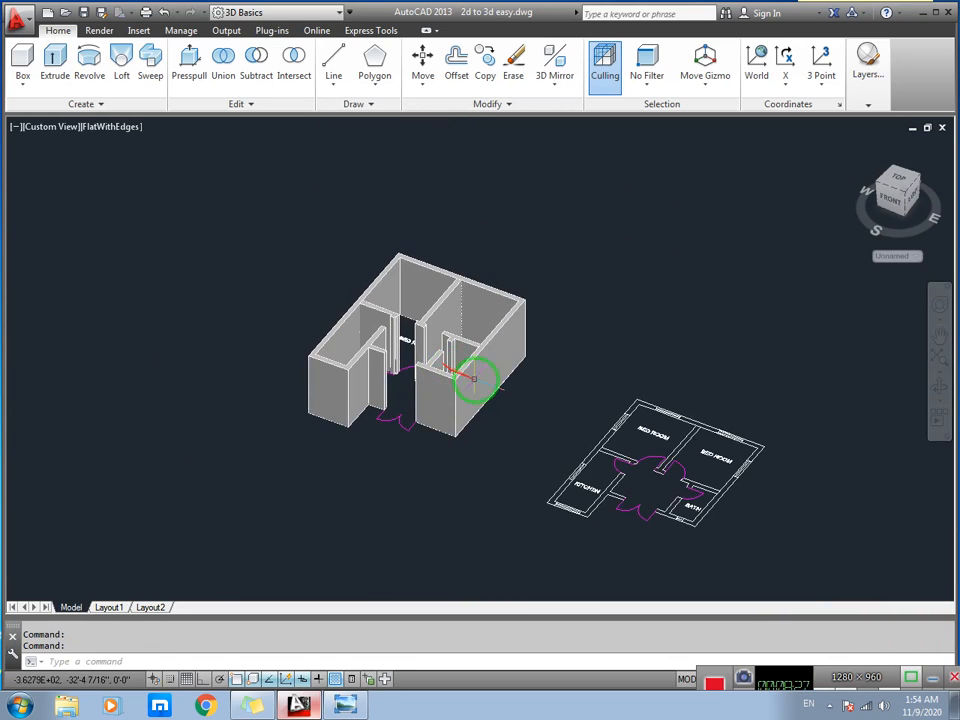
middle_drag(485, 391, 455, 389)
scroll(390, 350, up, 3)
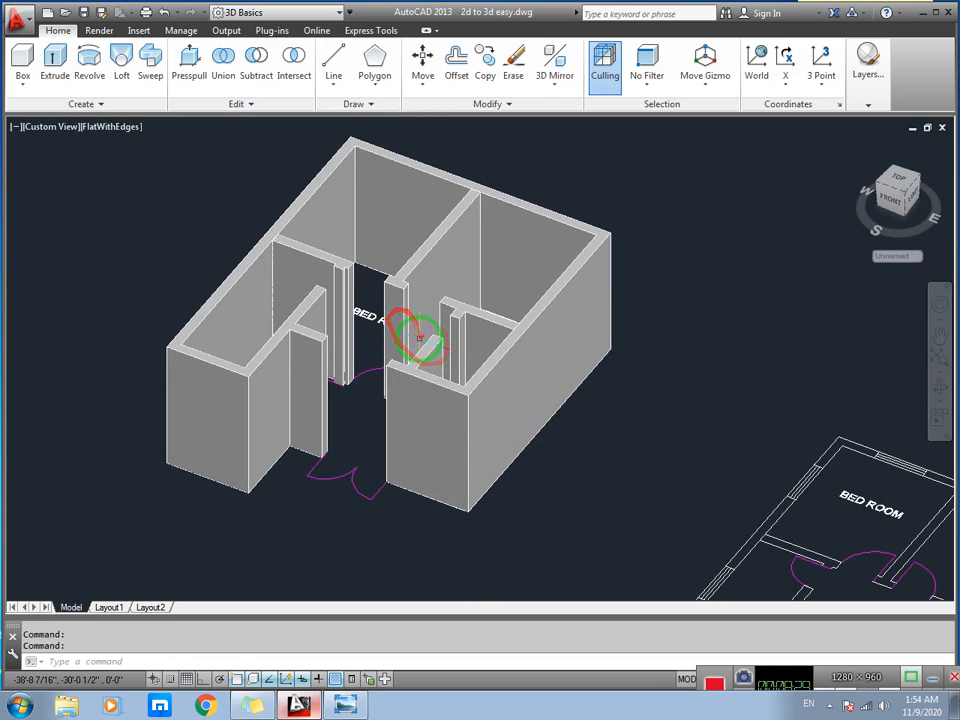
middle_drag(443, 333, 334, 348)
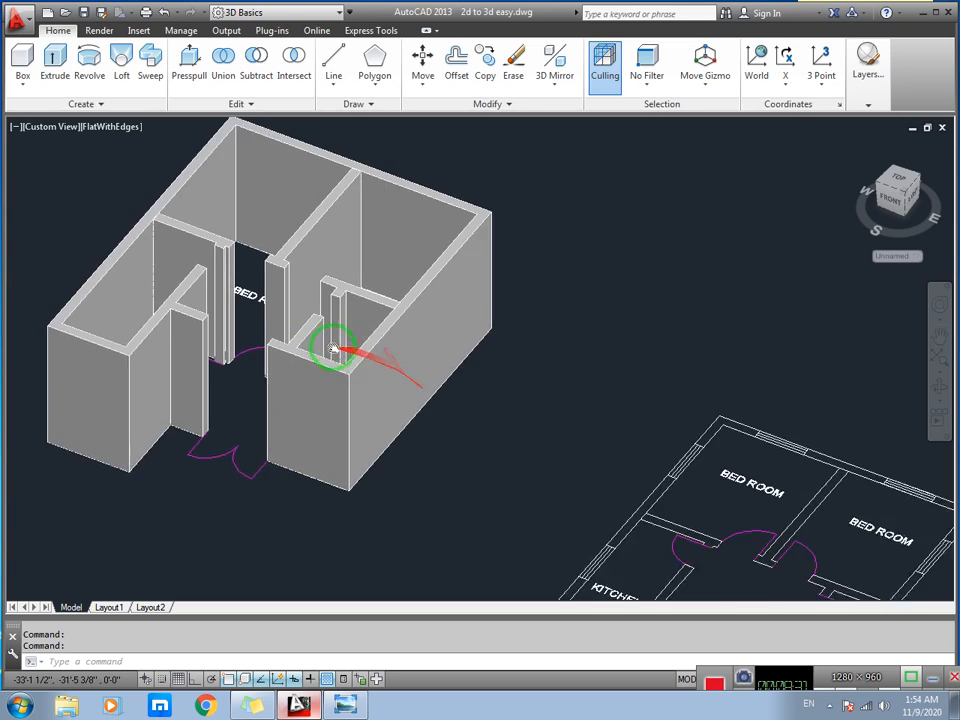
- Examine the windows in the original 2D plan beside the 3D model, especially those around the kitchen
scroll(401, 372, down, 2)
middle_drag(564, 444, 484, 364)
scroll(521, 326, up, 2)
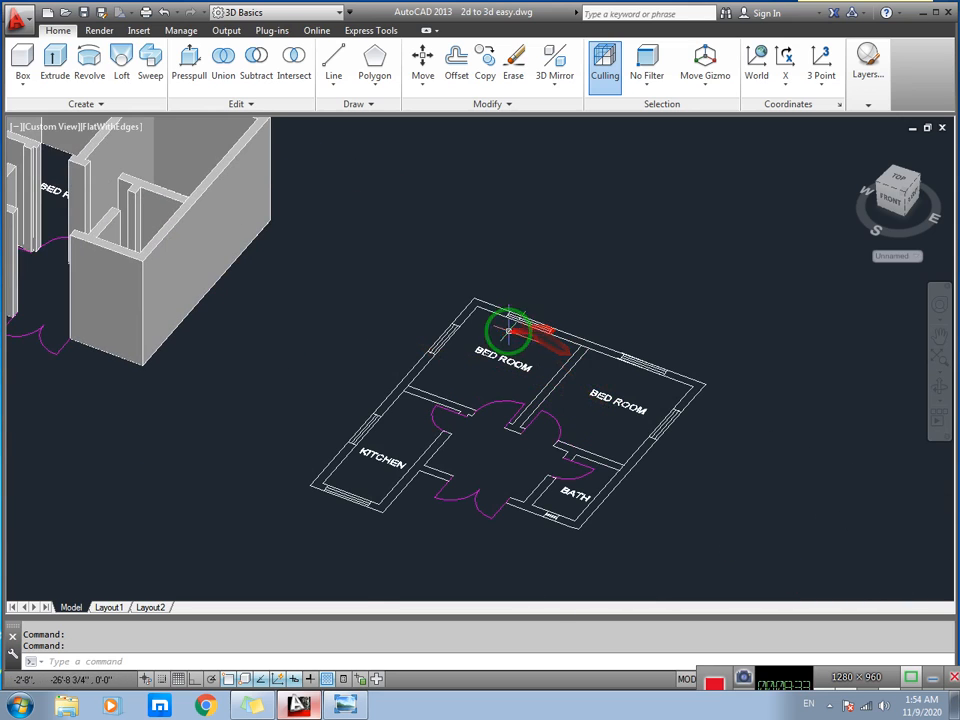
middle_drag(549, 388, 499, 365)
middle_drag(206, 302, 259, 339)
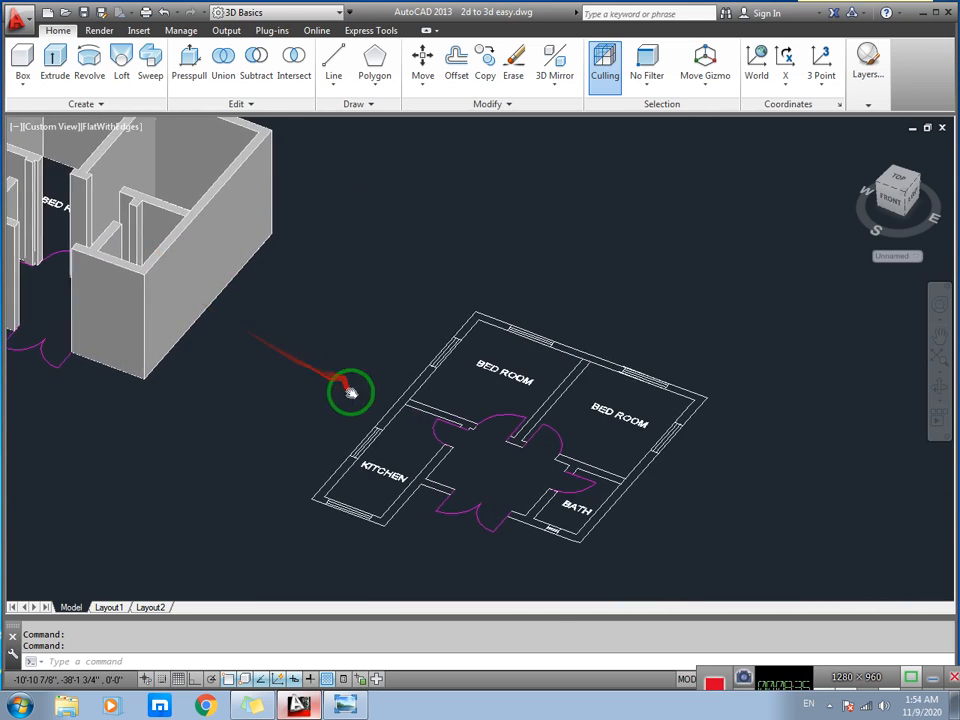
middle_drag(351, 392, 415, 335)
middle_drag(250, 260, 371, 321)
scroll(330, 290, up, 2)
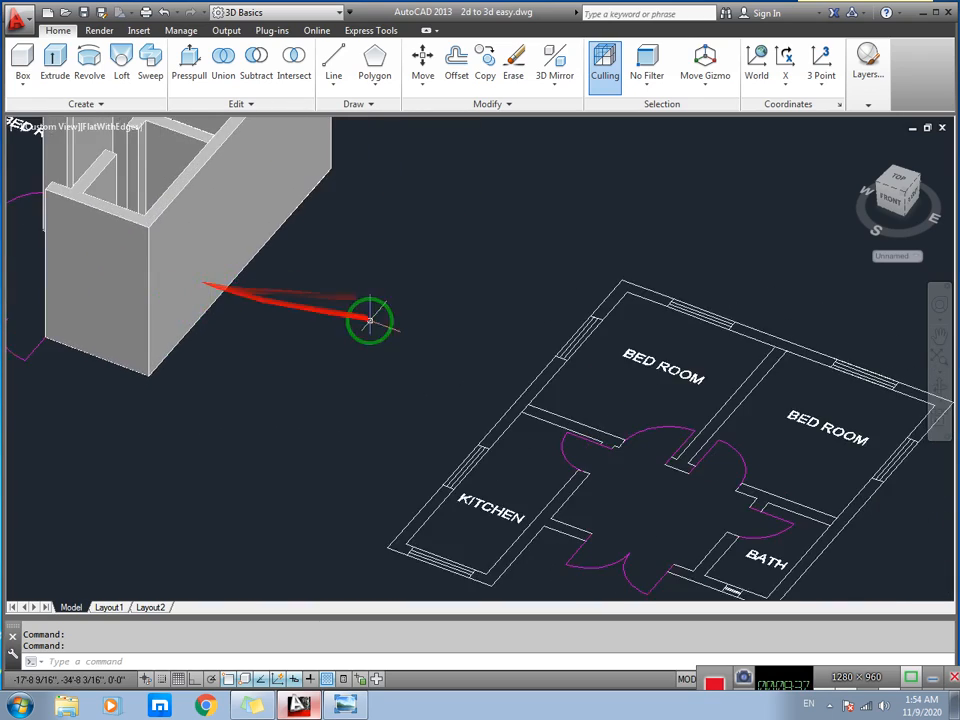
scroll(302, 334, down, 2)
scroll(383, 357, up, 3)
middle_drag(283, 330, 383, 290)
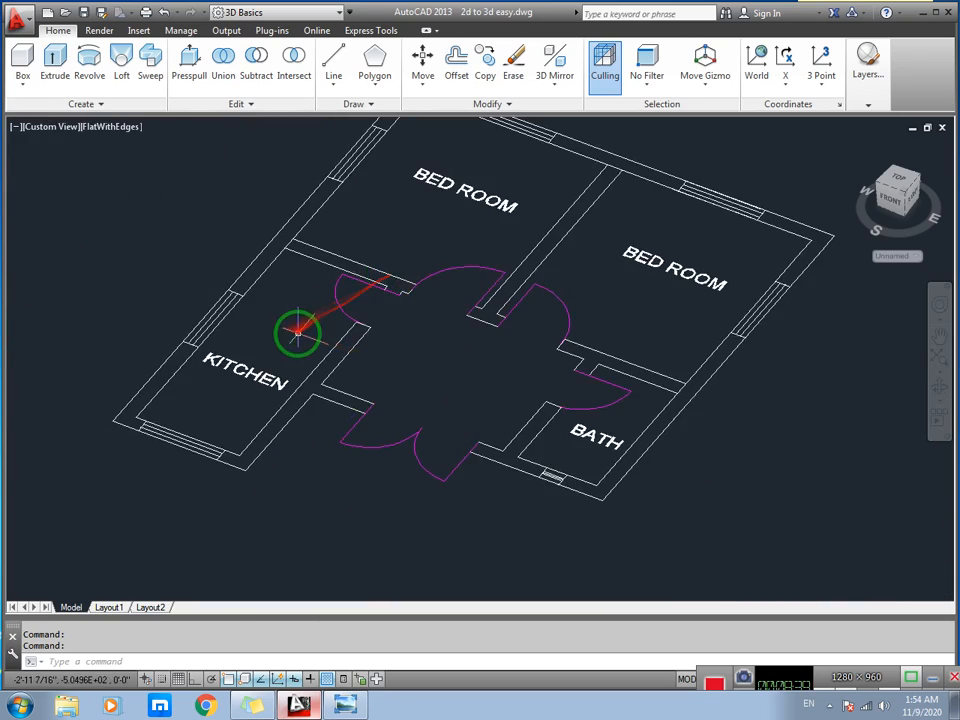
scroll(150, 429, up, 3)
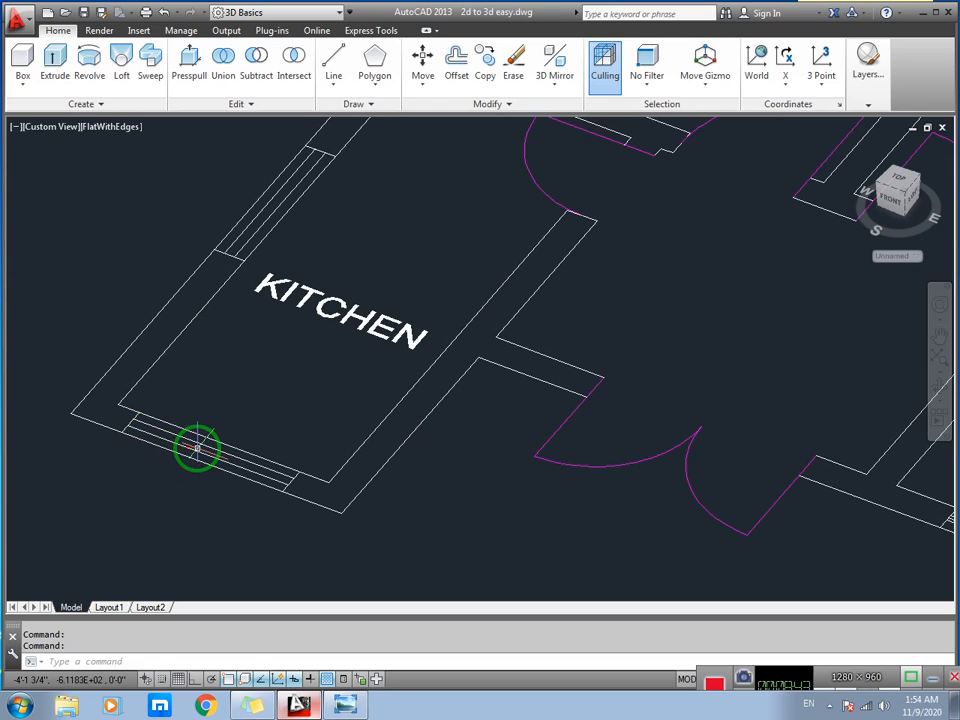
scroll(197, 447, down, 4)
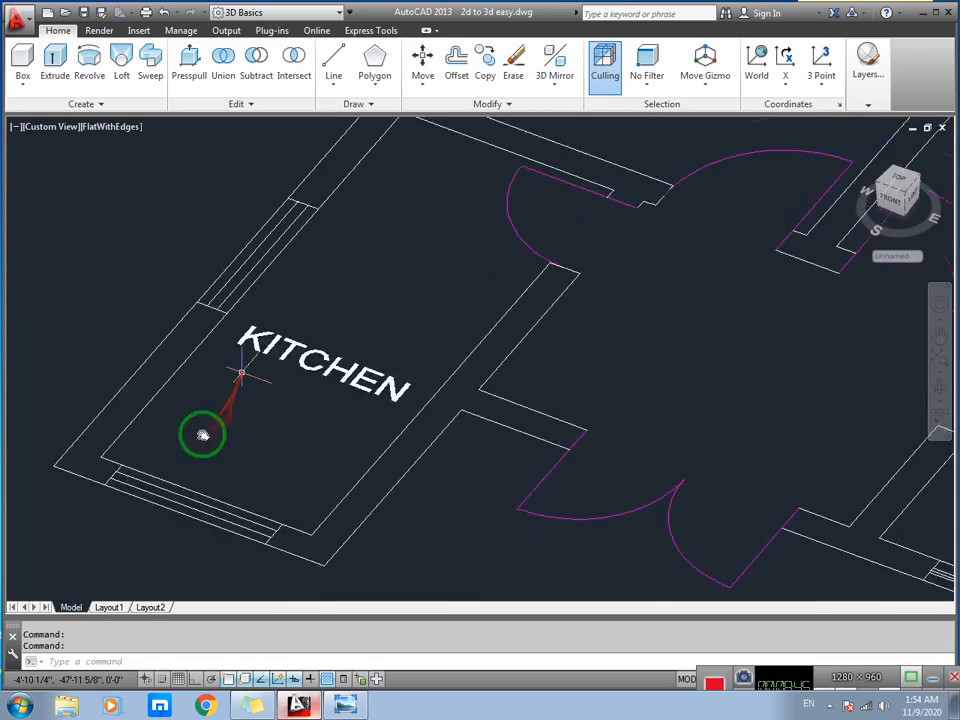
- Draw a rectangle over the window in the kitchen's short outer wall on the original plan, between the window's opposite corners
middle_drag(250, 452, 207, 403)
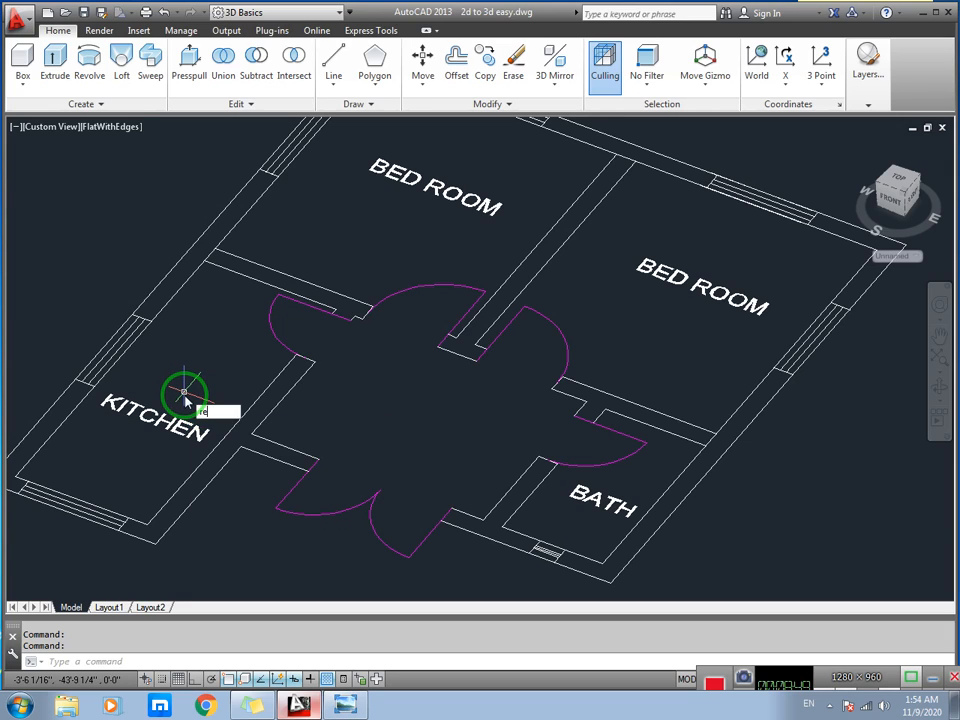
text(c)
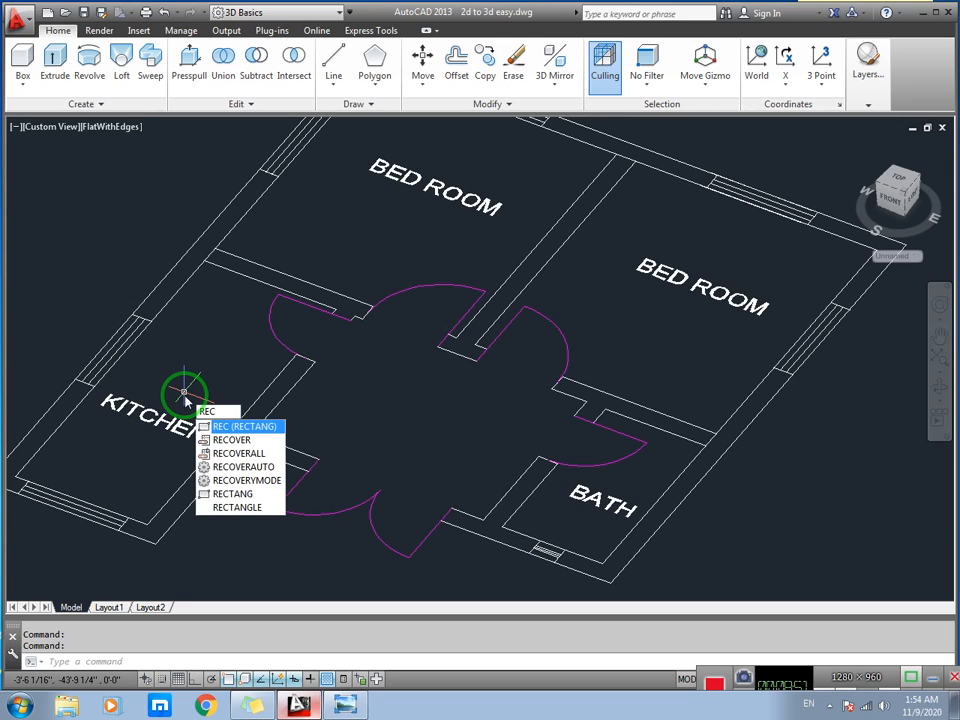
key(Return)
scroll(139, 476, up, 4)
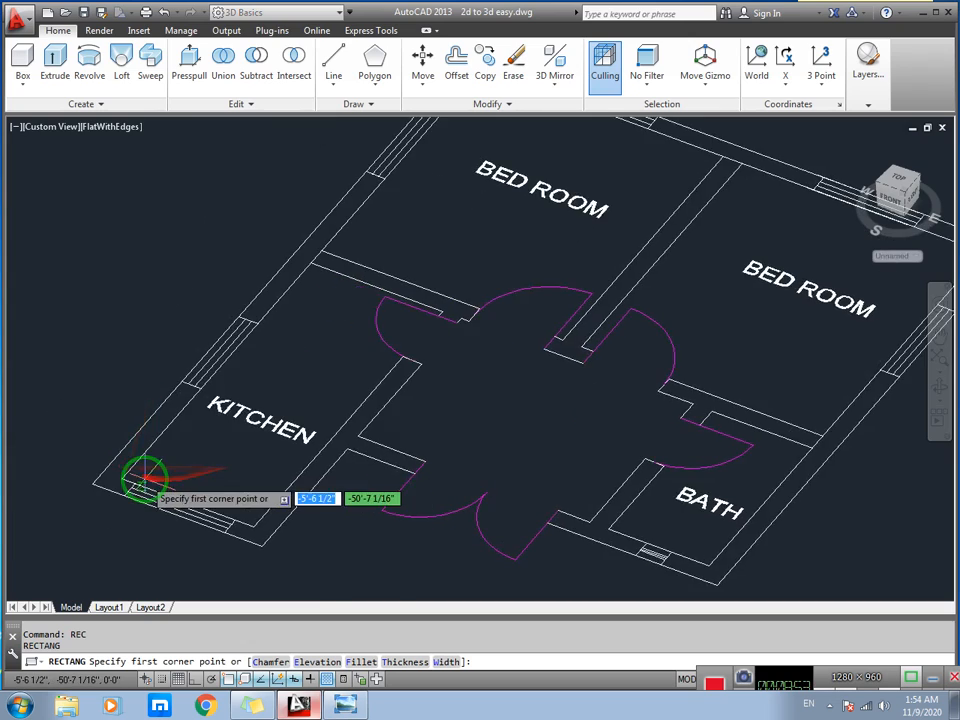
click(123, 489)
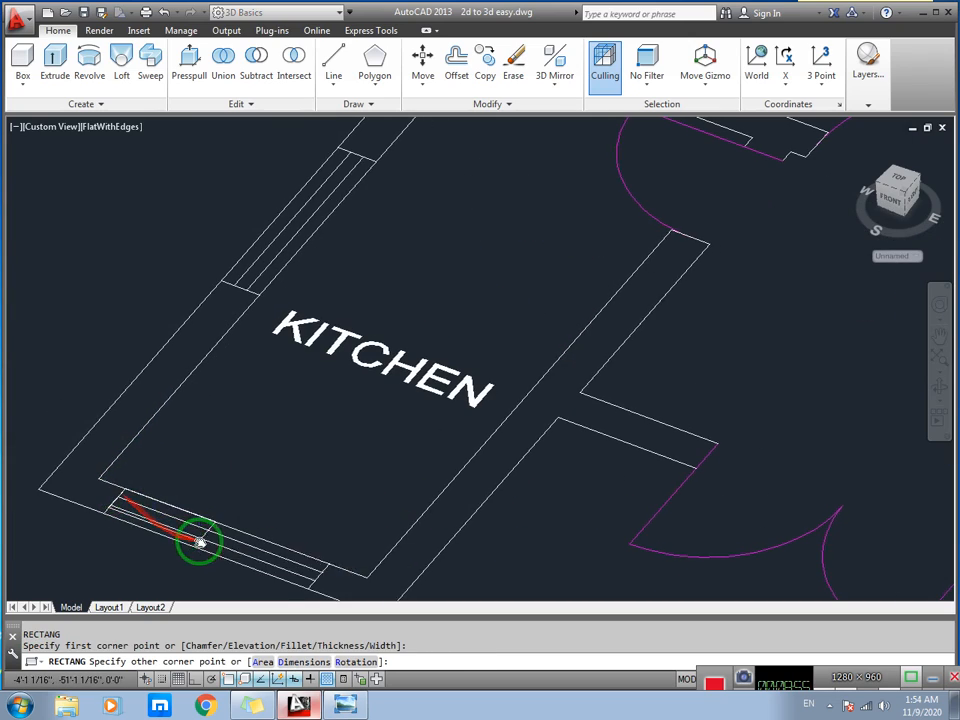
middle_drag(199, 543, 239, 463)
click(339, 506)
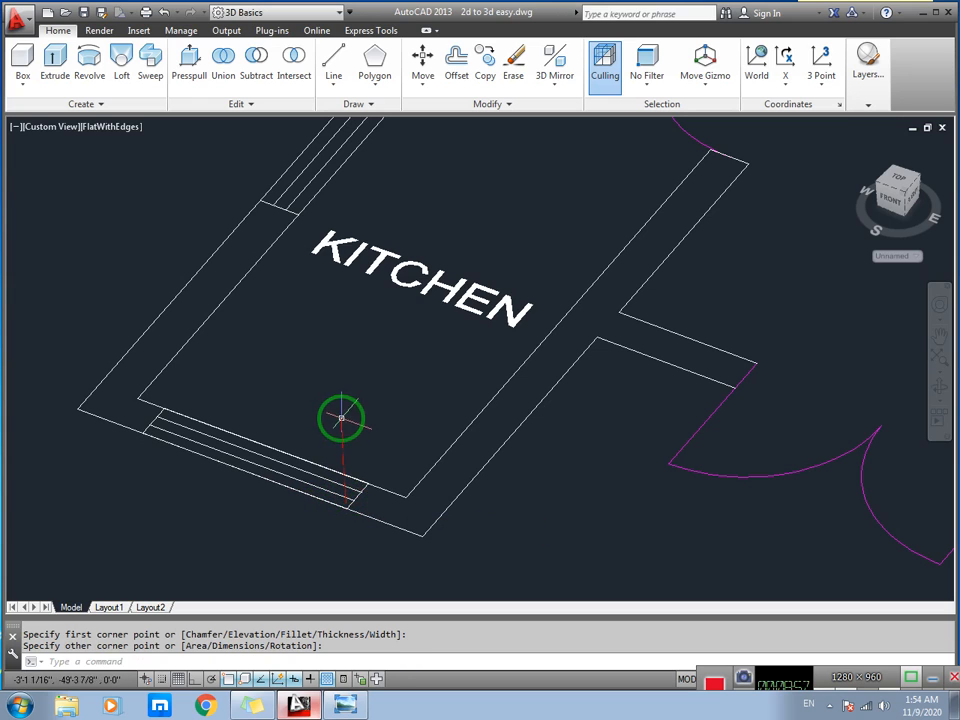
- Draw a rectangle over the window in the kitchen's long outer wall, from its inner corner to the opposite outer corner
scroll(336, 350, up, 3)
middle_drag(335, 361, 311, 514)
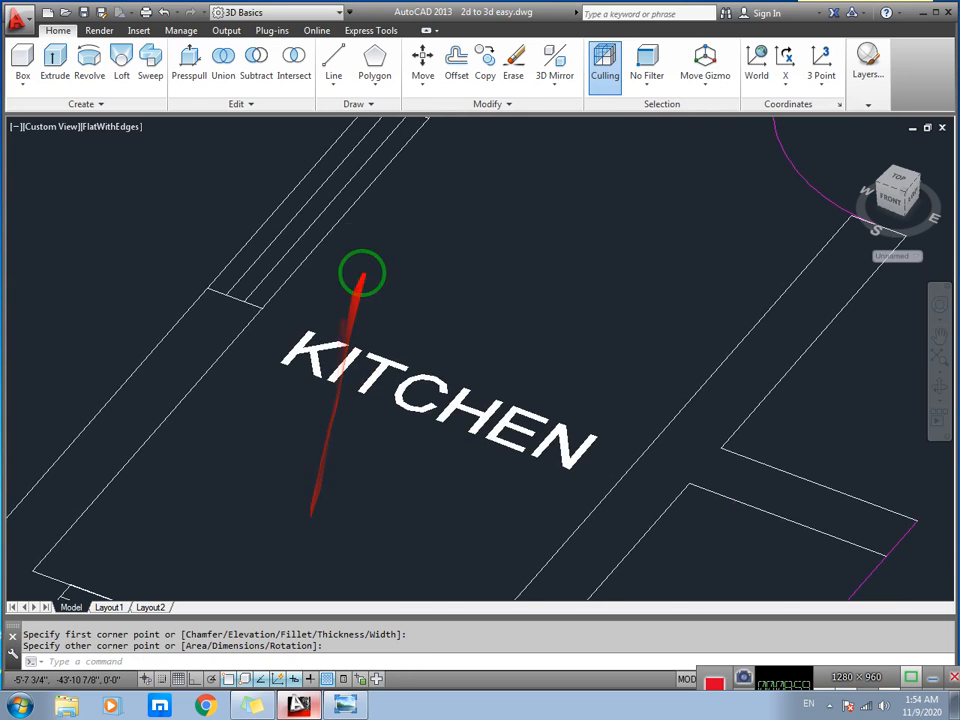
scroll(340, 339, down, 4)
key(Return)
middle_drag(410, 228, 338, 280)
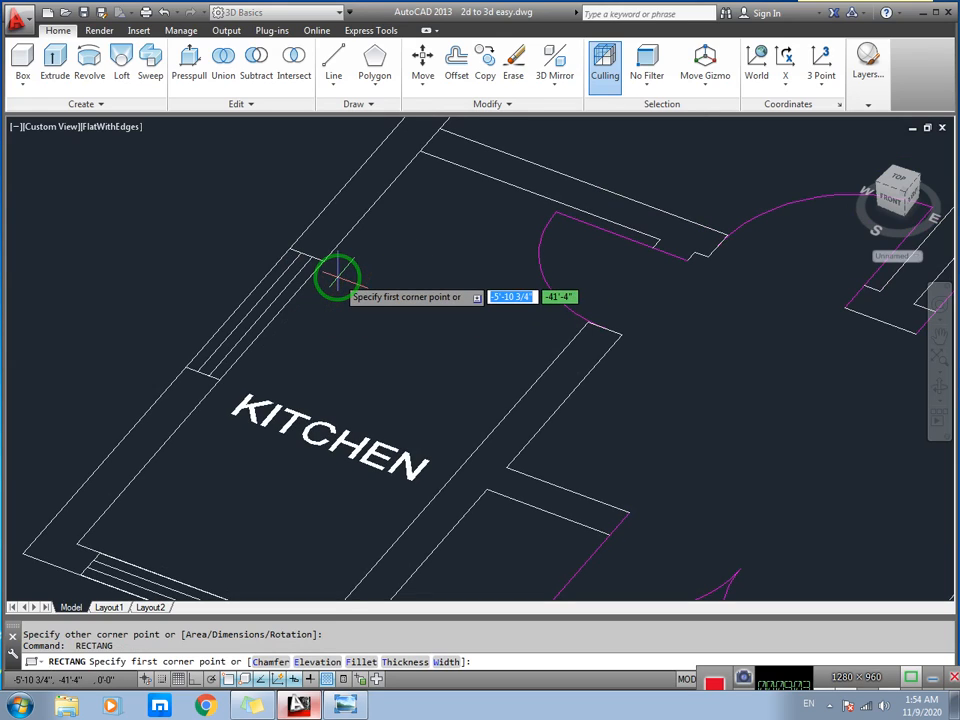
click(317, 264)
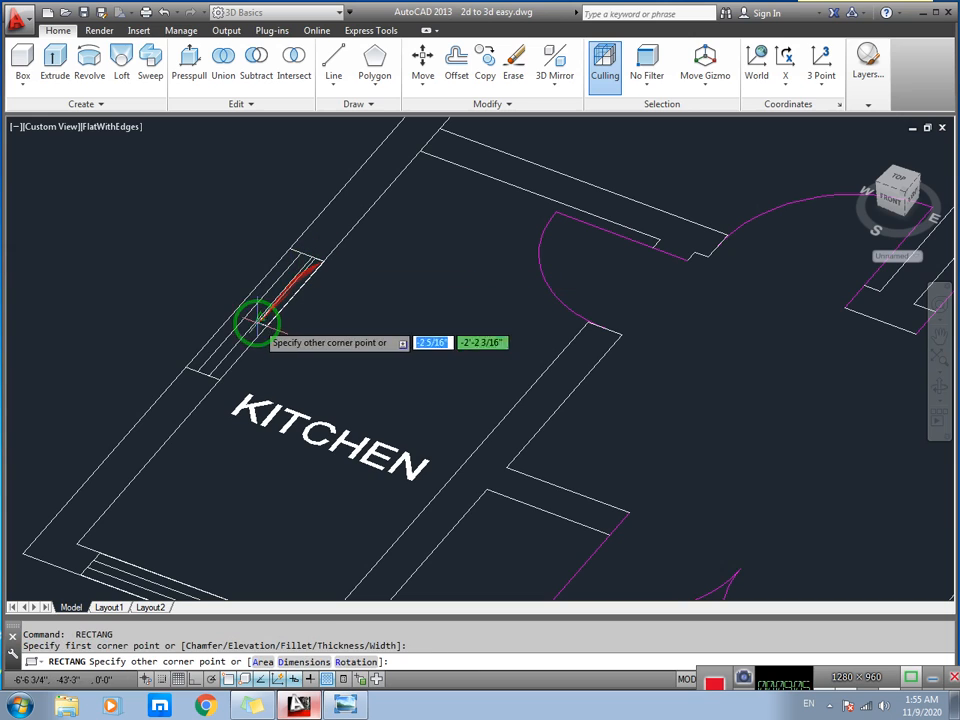
click(186, 367)
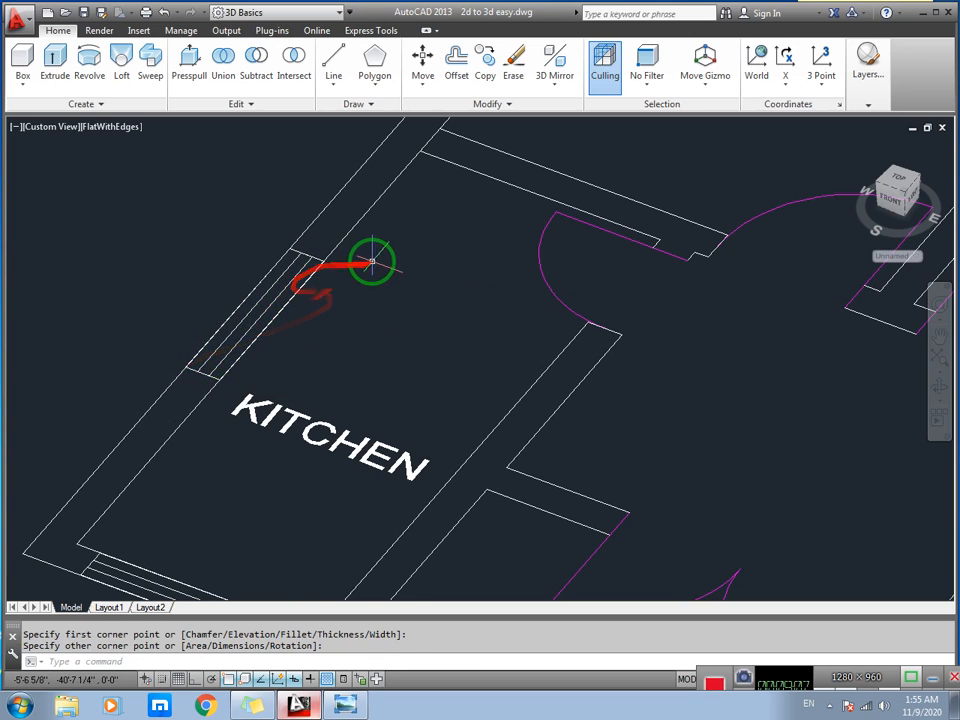
- Draw a rectangle over the side-wall window of the bedroom next to the kitchen, between the window's opposite corners
middle_drag(371, 261, 203, 414)
scroll(362, 261, down, 2)
middle_drag(404, 205, 332, 285)
key(Return)
scroll(318, 275, up, 3)
click(318, 276)
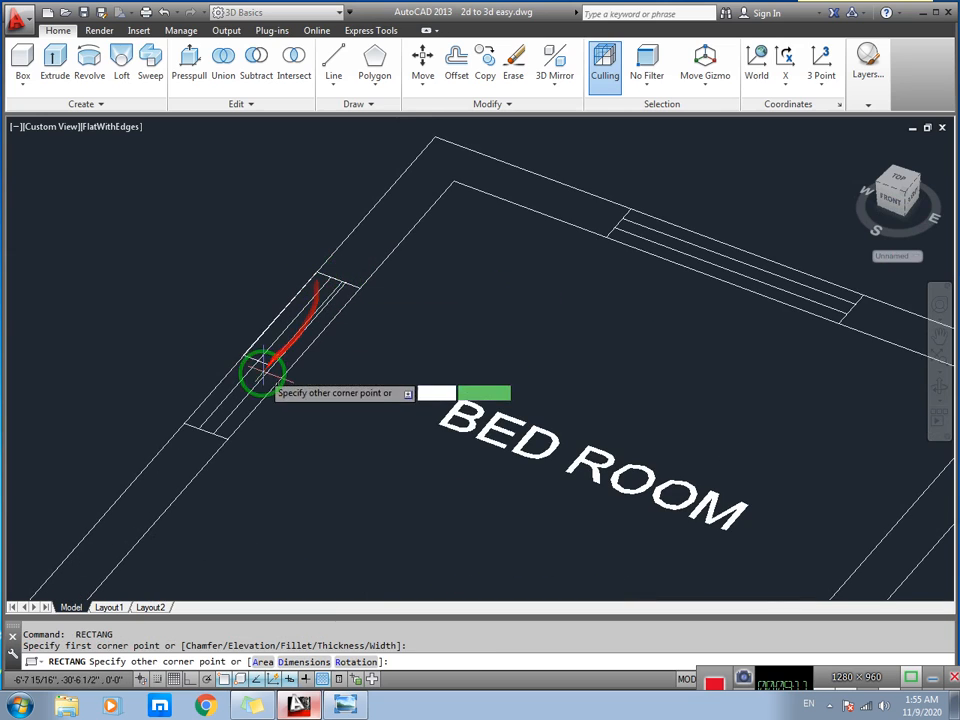
click(226, 440)
- Draw a rectangle over the back-wall window of the bedroom next to the kitchen, from outer corner to opposite inner corner
middle_drag(381, 327, 274, 317)
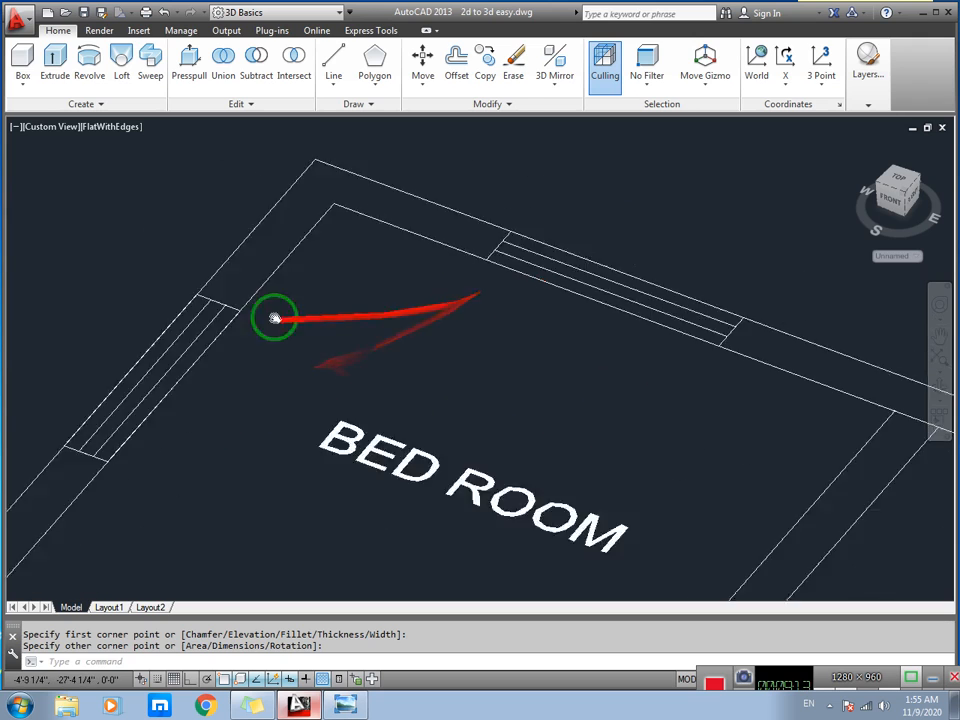
middle_drag(529, 191, 368, 223)
key(Return)
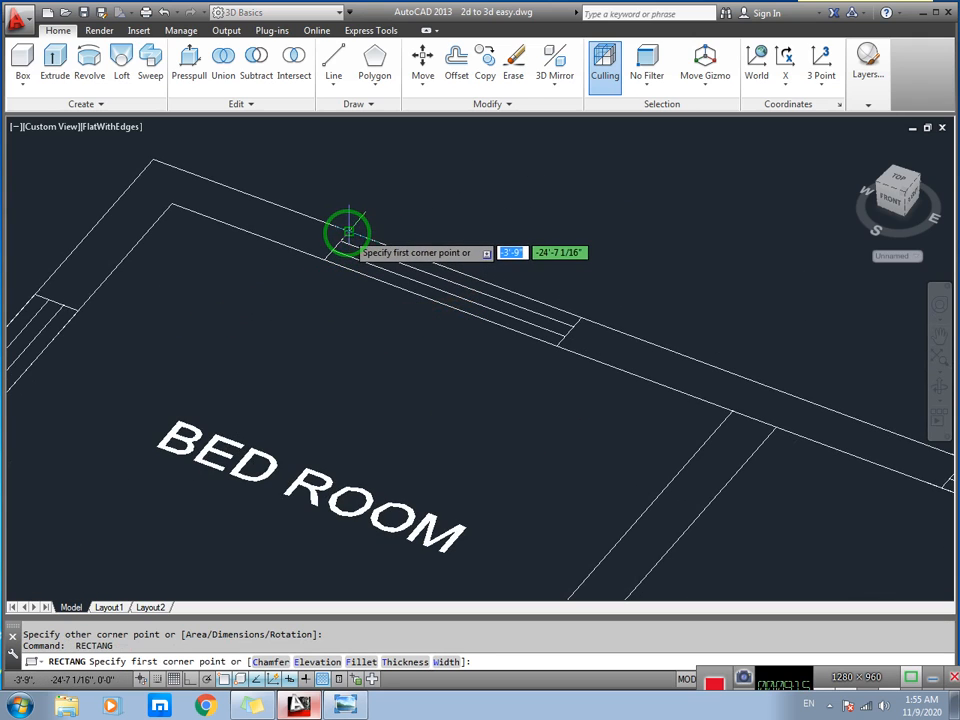
click(346, 233)
click(555, 343)
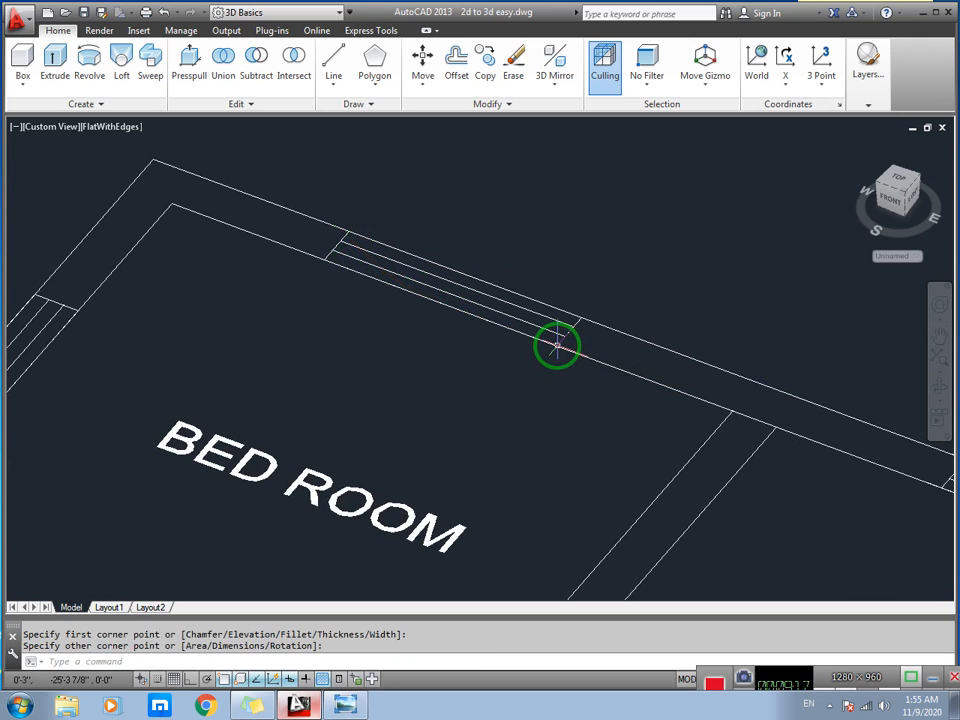
- Draw a rectangle over the back-wall window of the bedroom next to the bath, from outer corner to opposite inner corner
middle_drag(540, 394, 302, 154)
scroll(302, 154, down, 2)
middle_drag(617, 245, 456, 253)
key(Return)
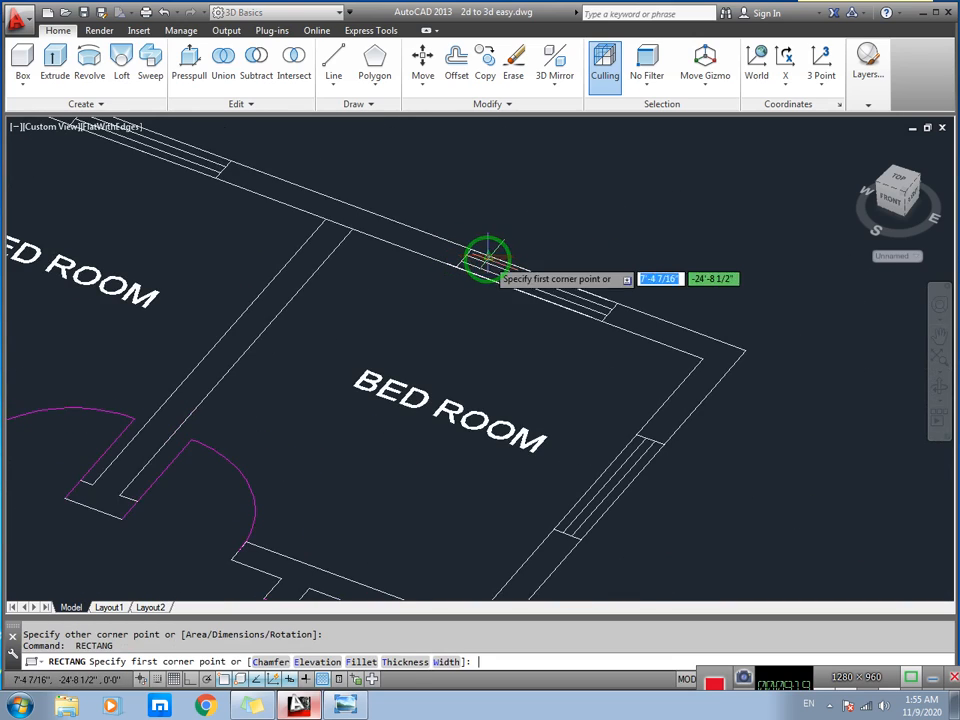
scroll(470, 248, up, 2)
click(470, 241)
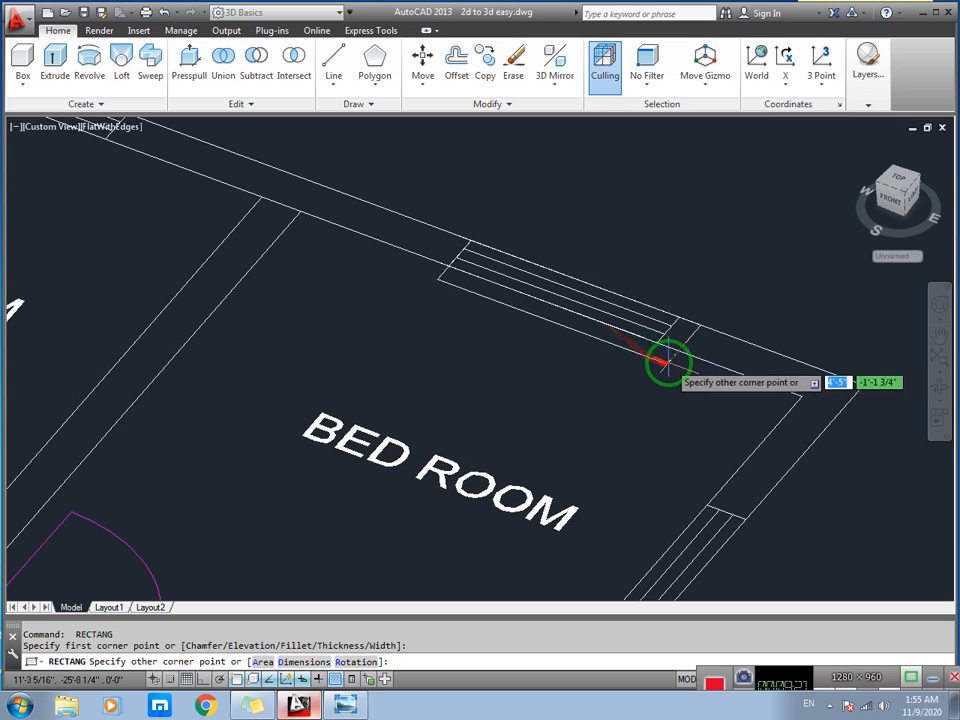
click(655, 346)
- Draw a rectangle over the side-wall window of the bedroom next to the bath, from inner corner to opposite outer corner
middle_drag(581, 392, 561, 268)
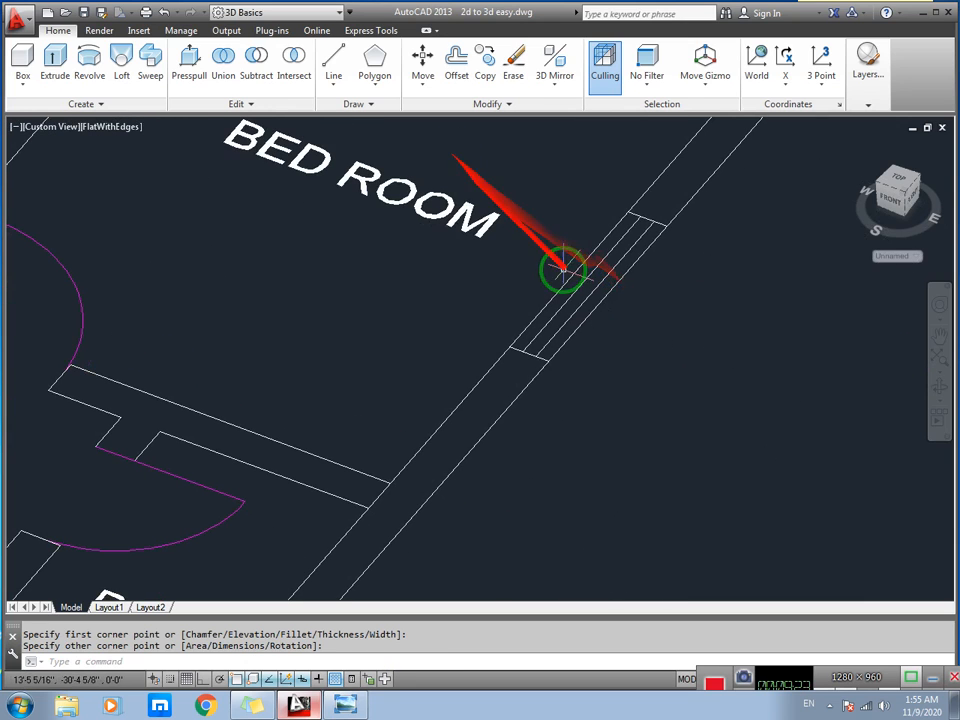
key(Return)
click(629, 216)
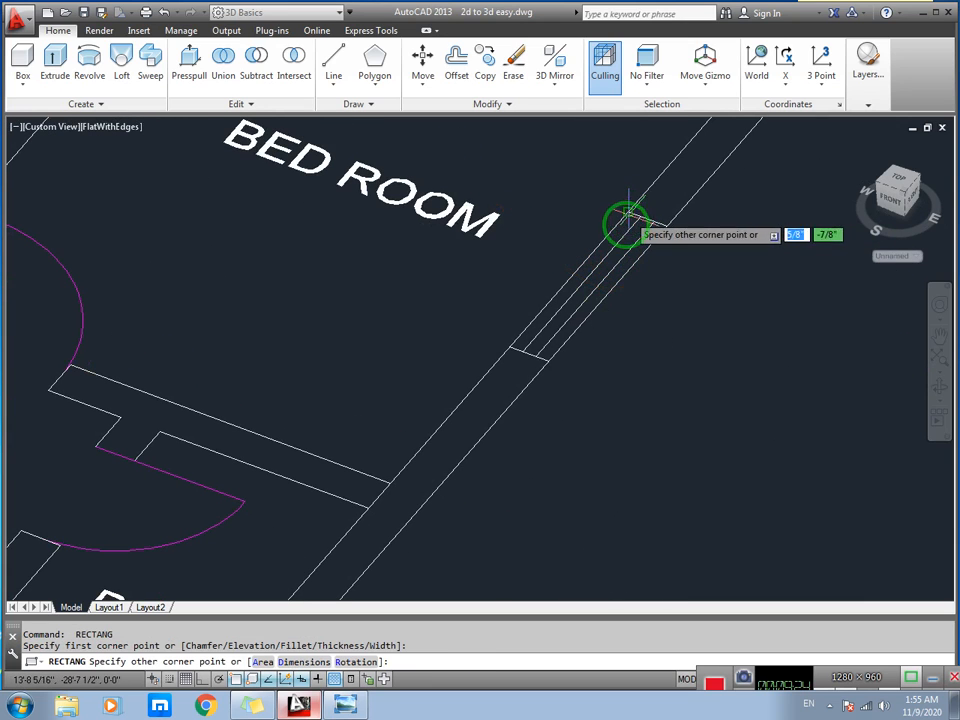
click(547, 358)
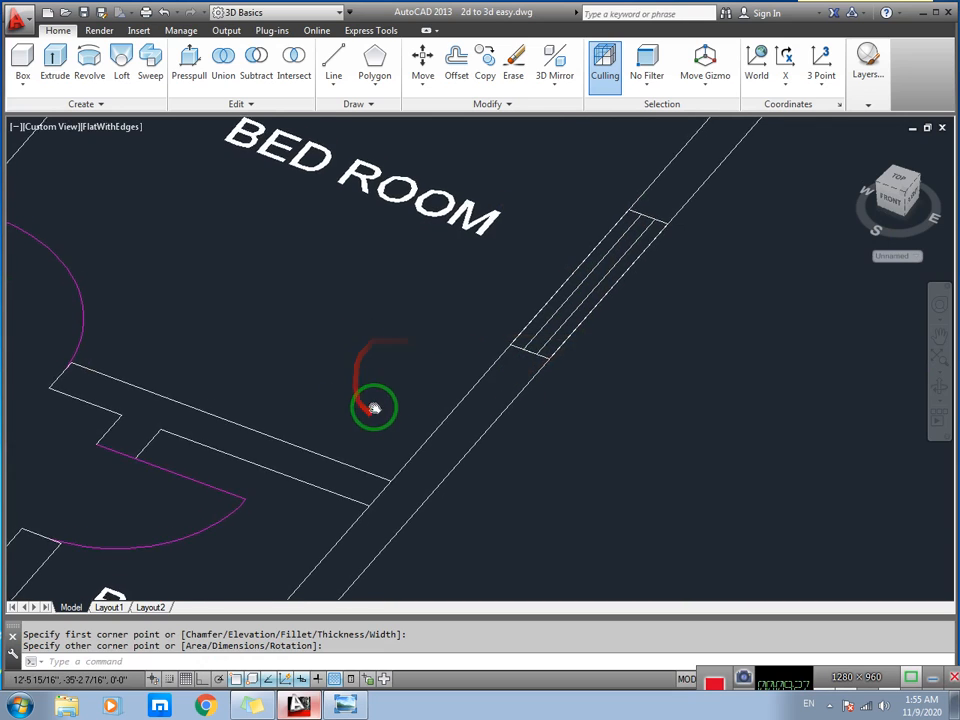
- Draw a rectangle over the small window in the bath's outer wall, between the window's opposite corners
middle_drag(375, 401, 468, 298)
mouse_move(525, 343)
middle_down()
mouse_move(640, 253)
mouse_move(523, 364)
middle_up()
scroll(499, 317, down, 3)
middle_drag(598, 255, 530, 356)
scroll(518, 270, down, 2)
middle_drag(409, 320, 540, 240)
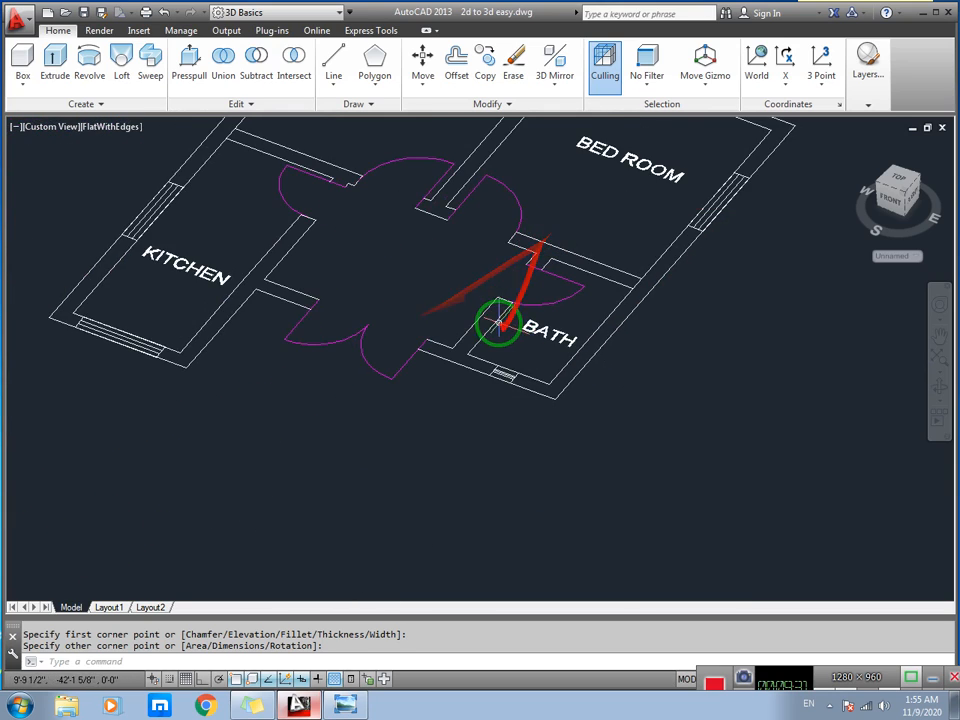
scroll(491, 356, up, 3)
middle_drag(497, 379, 413, 367)
scroll(418, 358, up, 3)
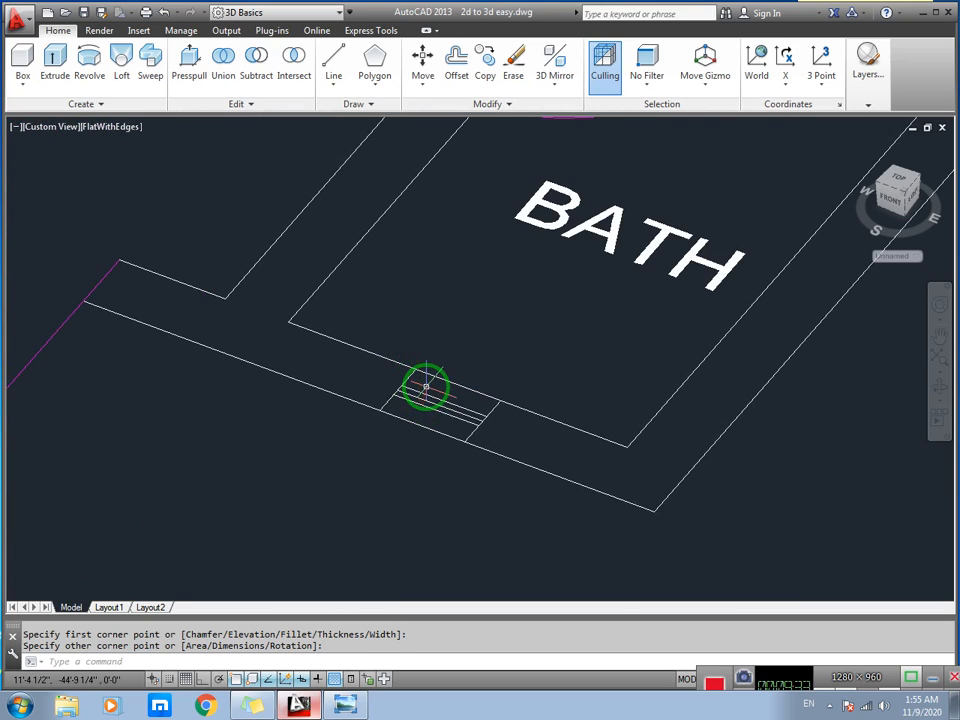
key(Return)
click(422, 381)
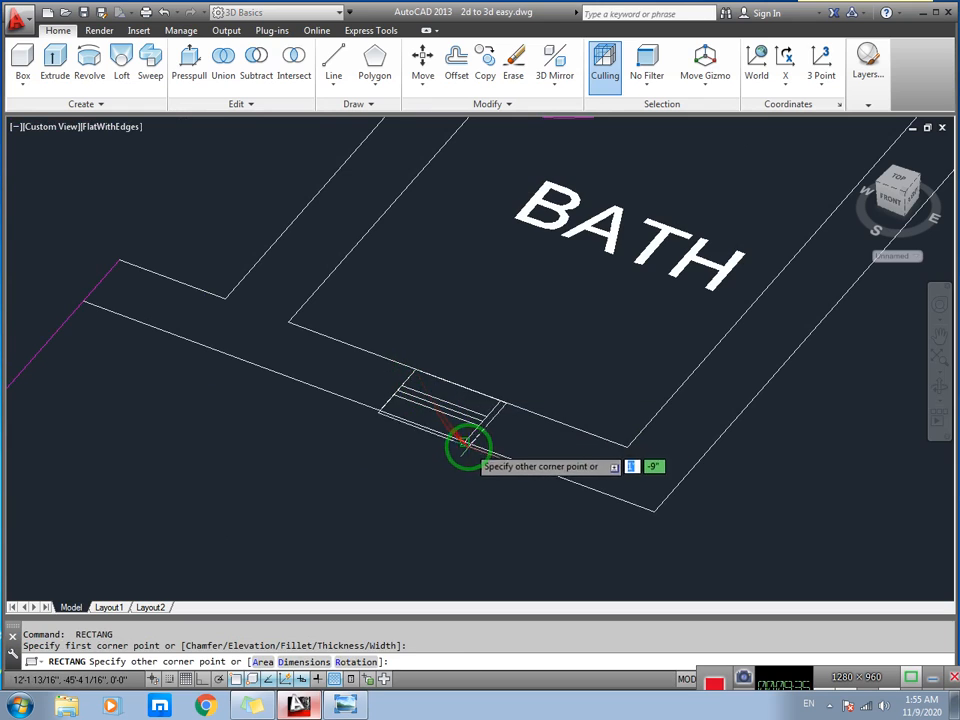
key(Escape)
- Examine the traced windows around the whole floor plan, from the kitchen past both bedrooms to the bath
scroll(262, 358, down, 3)
middle_drag(203, 353, 293, 343)
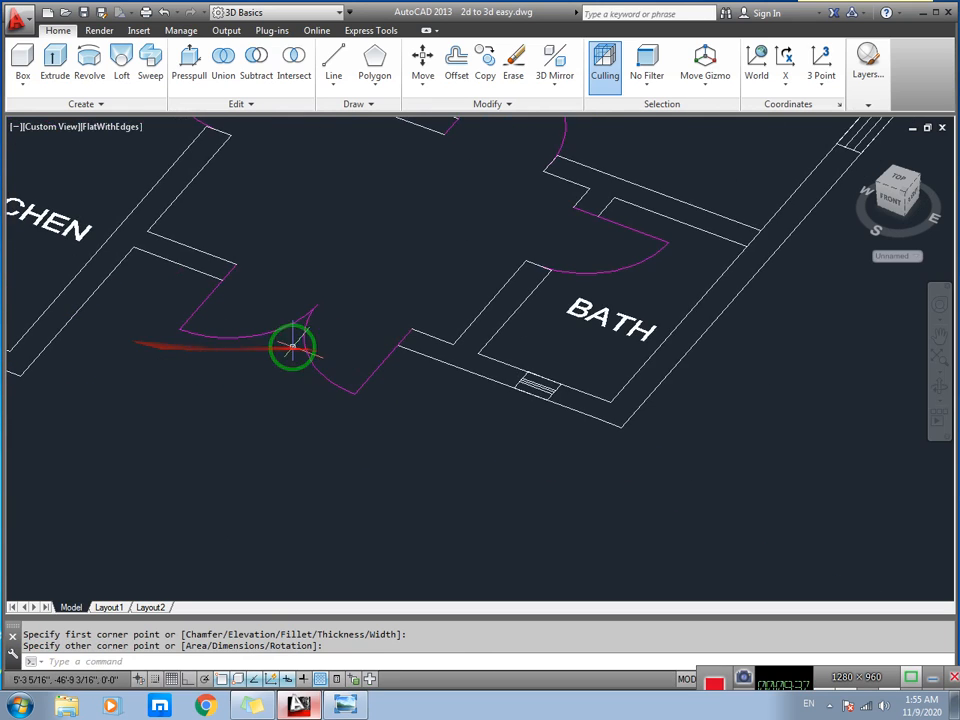
scroll(110, 305, down, 2)
middle_drag(112, 305, 210, 330)
middle_drag(105, 340, 100, 407)
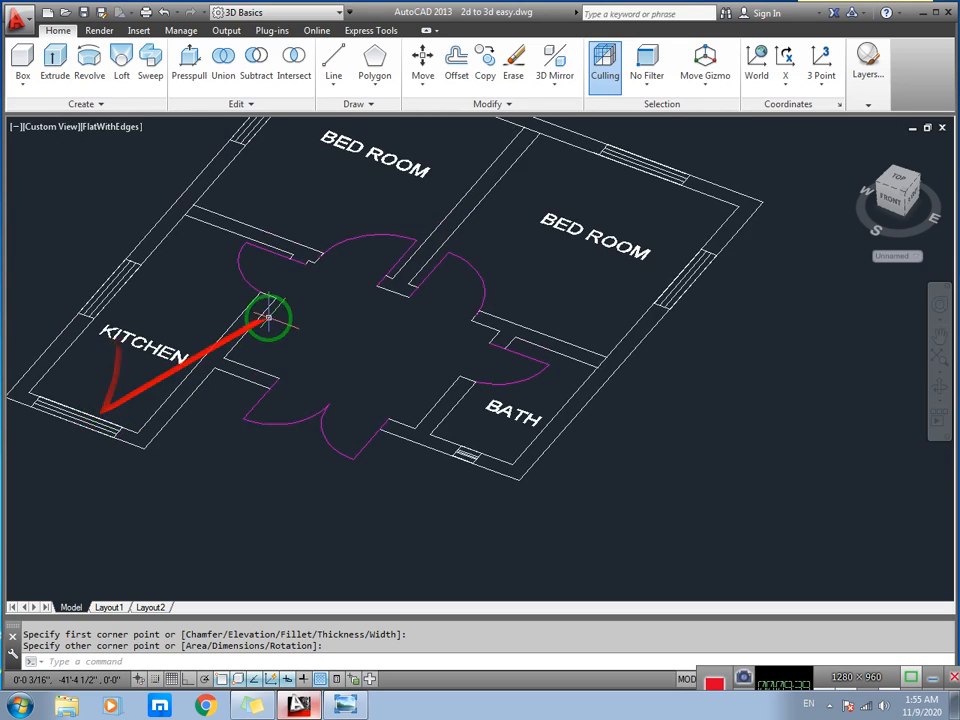
scroll(285, 322, down, 2)
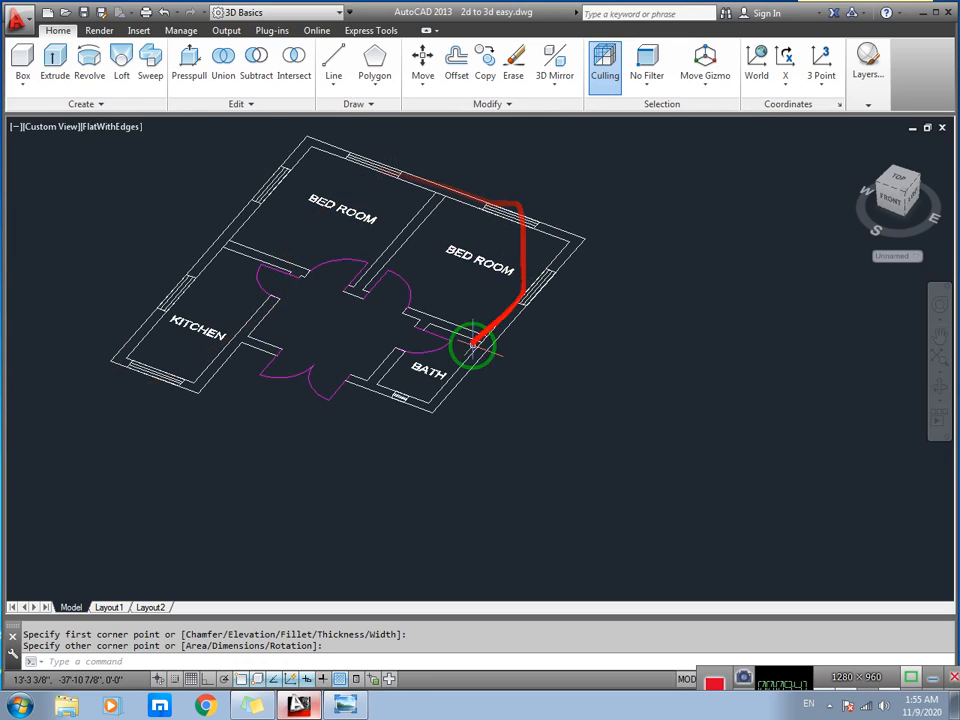
key(Escape)
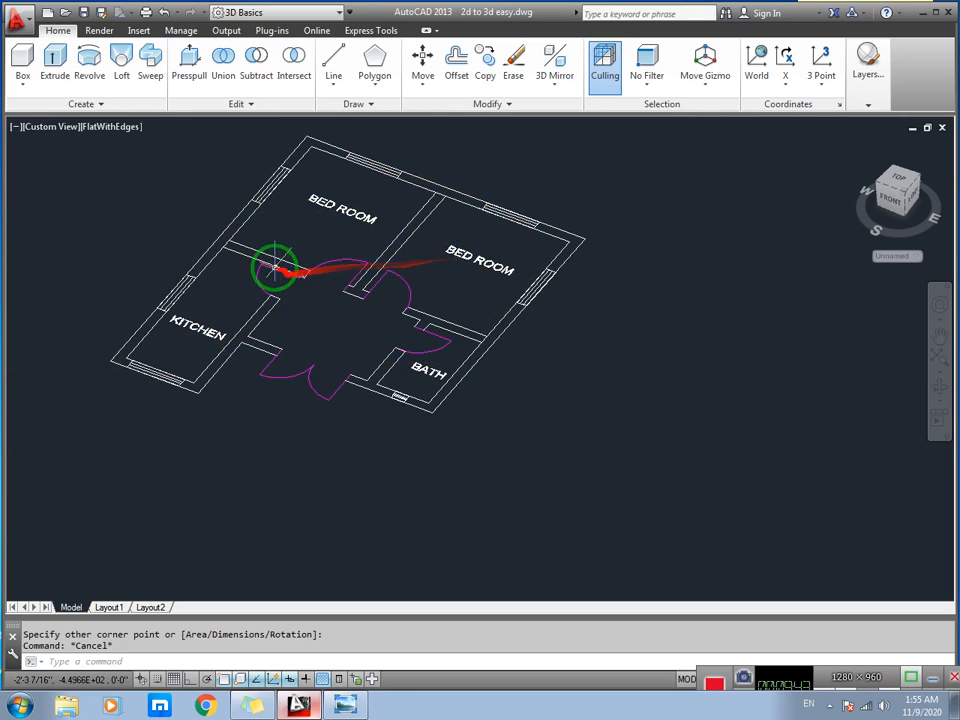
- Try to select the traced rectangle of the side-wall window in the bedroom next to the kitchen
middle_drag(265, 276, 251, 309)
middle_drag(229, 262, 219, 296)
scroll(254, 250, up, 2)
scroll(254, 250, up, 4)
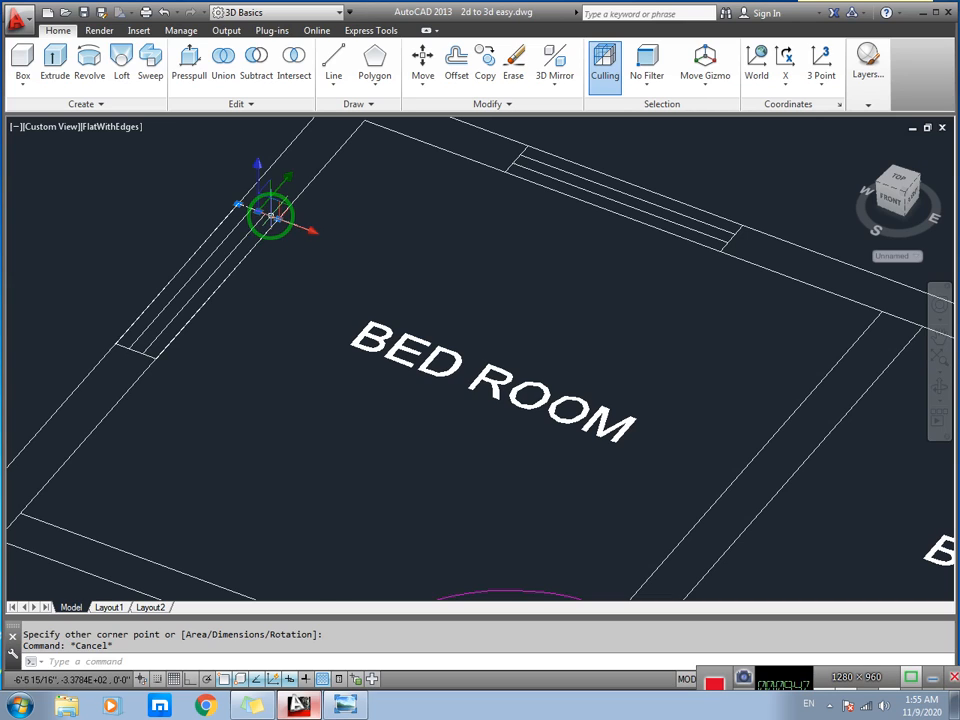
key(Escape)
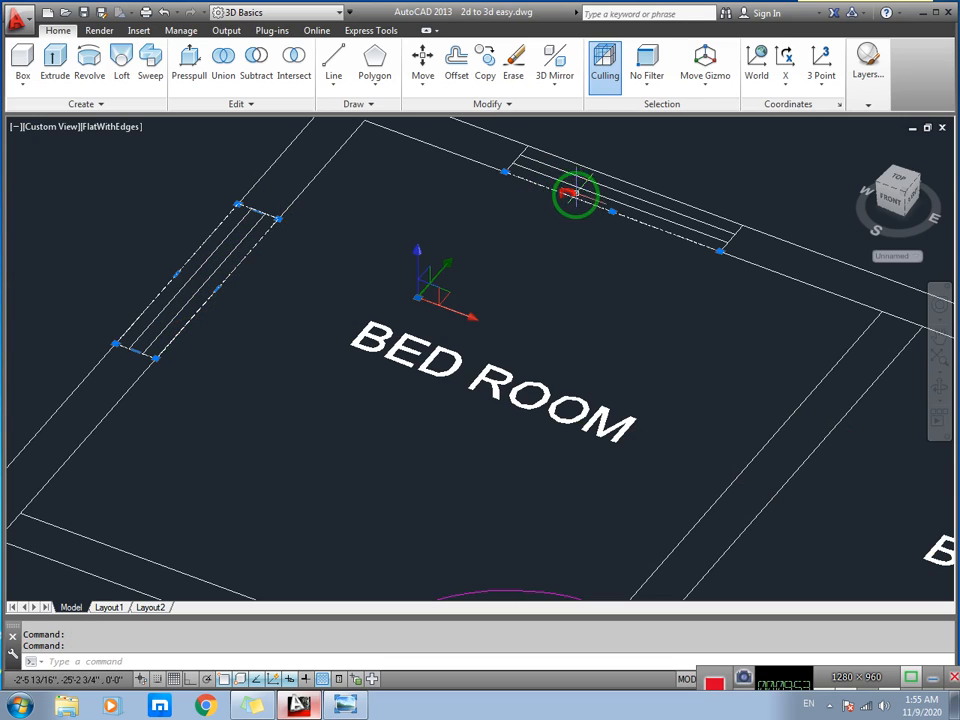
- Erase the loose line overlapping the back-wall window of the bedroom next to the kitchen, and select that window's rectangle
scroll(561, 205, up, 5)
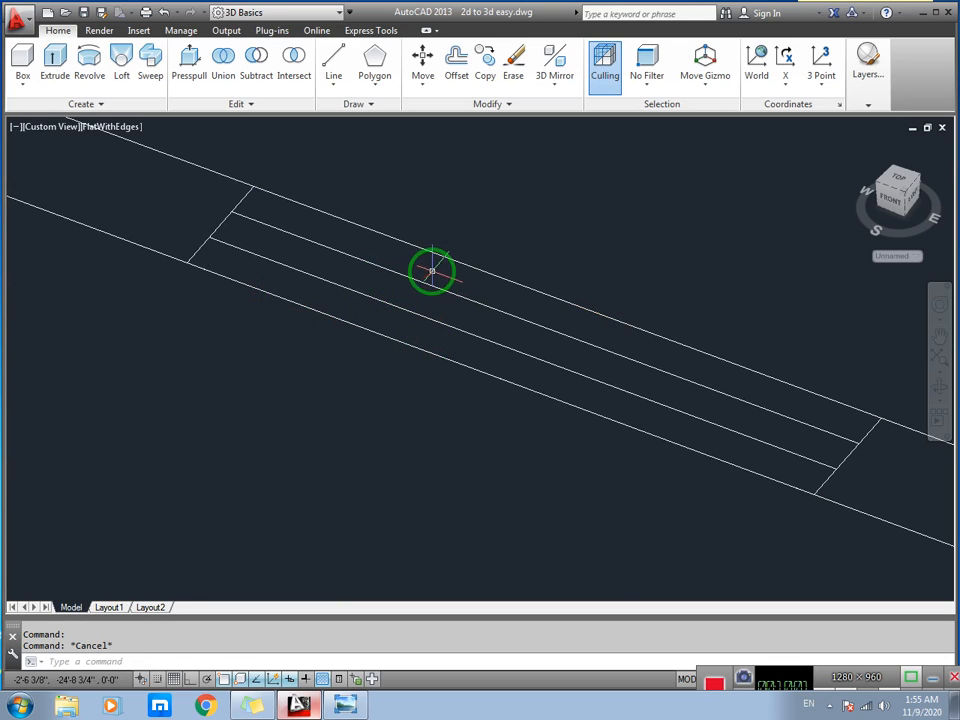
scroll(432, 270, down, 5)
middle_drag(435, 272, 455, 248)
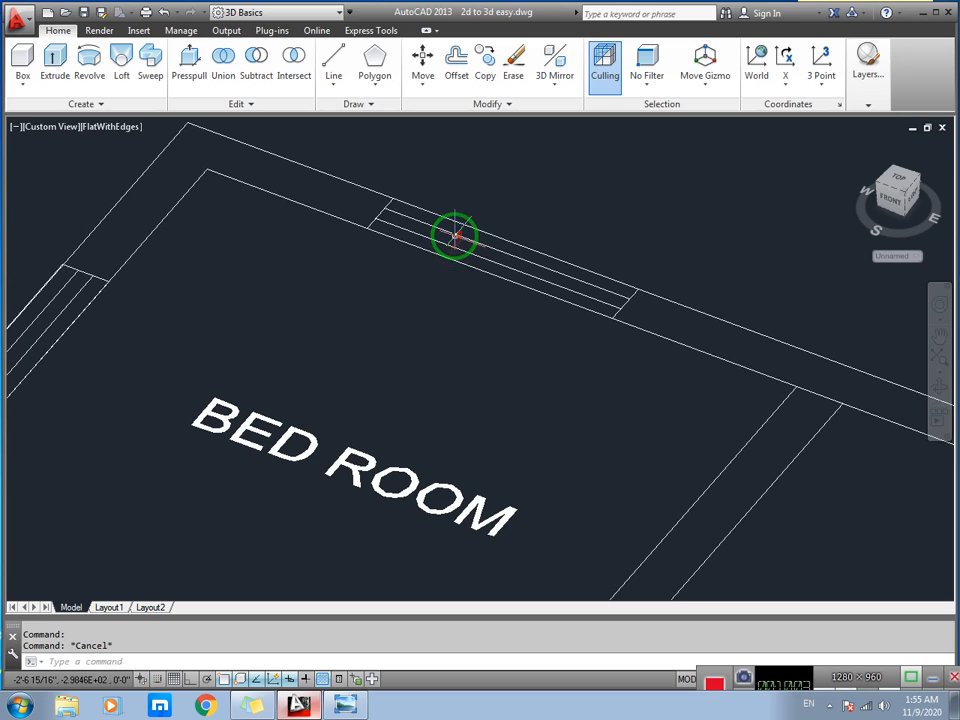
scroll(437, 264, up, 2)
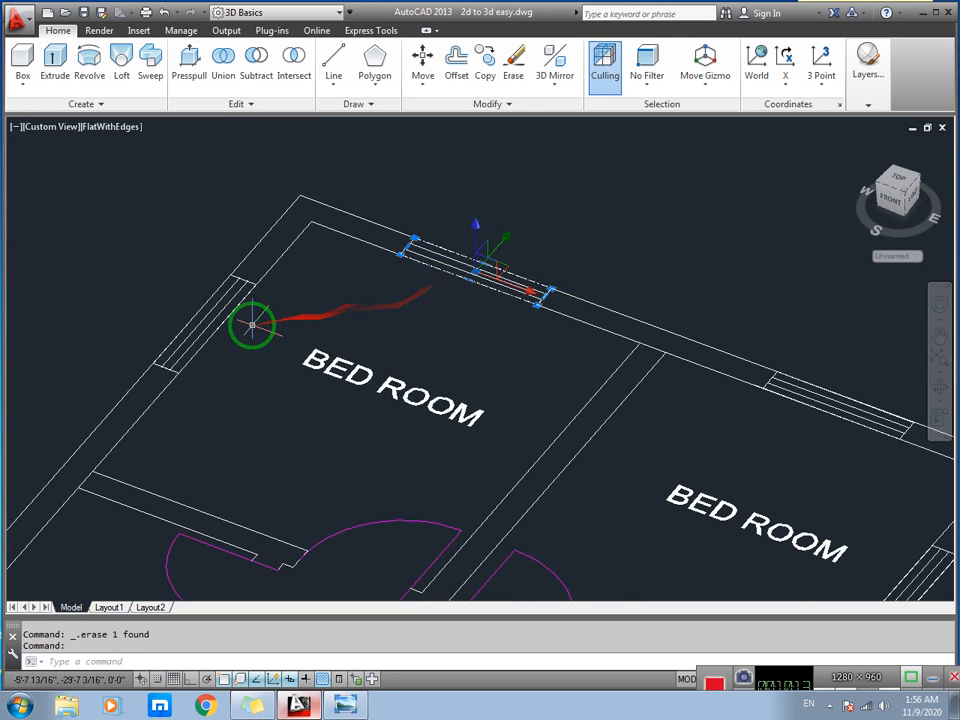
- Add the window rectangles in the adjoining bedroom's side wall and the kitchen's long outer wall to the selection
mouse_move(249, 326)
middle_down()
mouse_move(327, 318)
mouse_move(514, 200)
middle_up()
scroll(320, 293, up, 2)
click(311, 298)
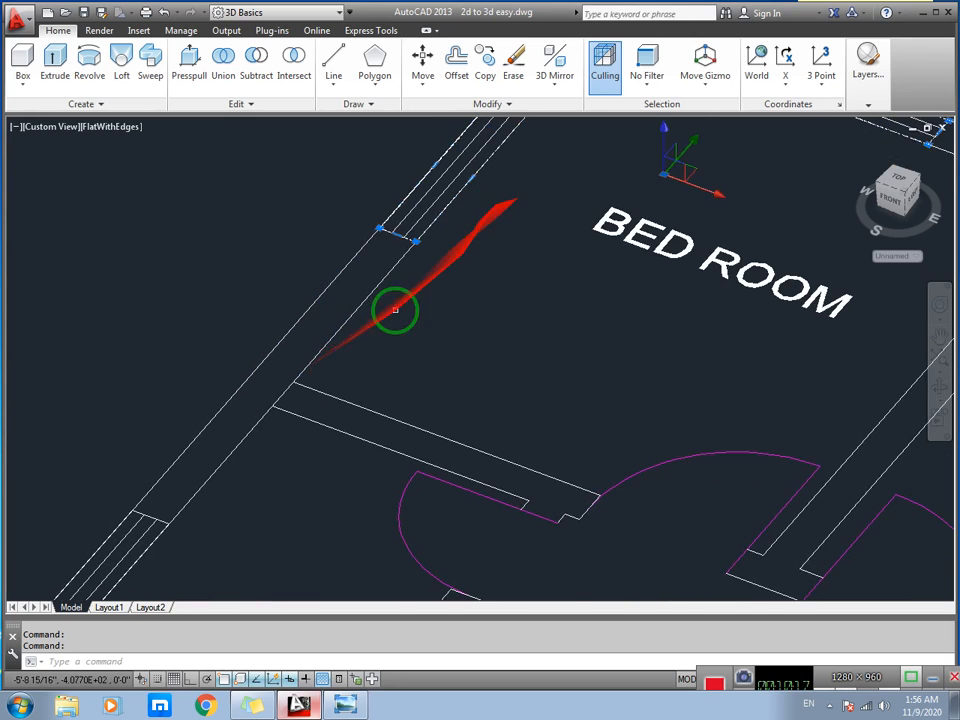
middle_drag(285, 382, 456, 197)
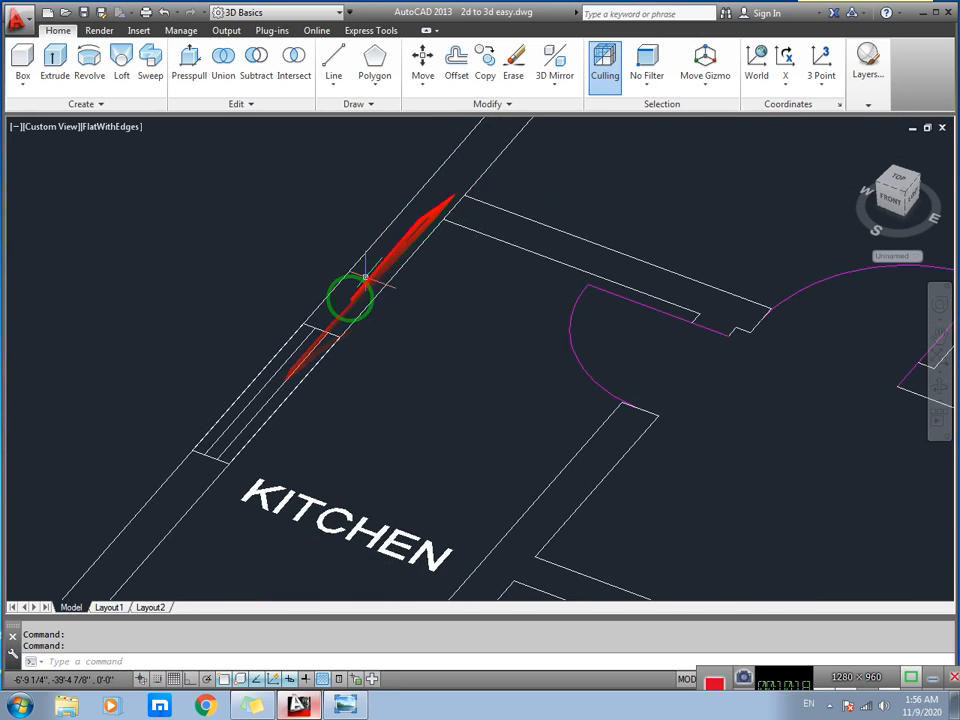
click(291, 394)
- Try to pick the traced rectangle of the window in the kitchen's short outer wall among its overlapping lines
scroll(310, 416, down, 3)
middle_drag(321, 407, 480, 226)
scroll(404, 310, down, 3)
middle_drag(396, 343, 350, 315)
scroll(370, 325, up, 6)
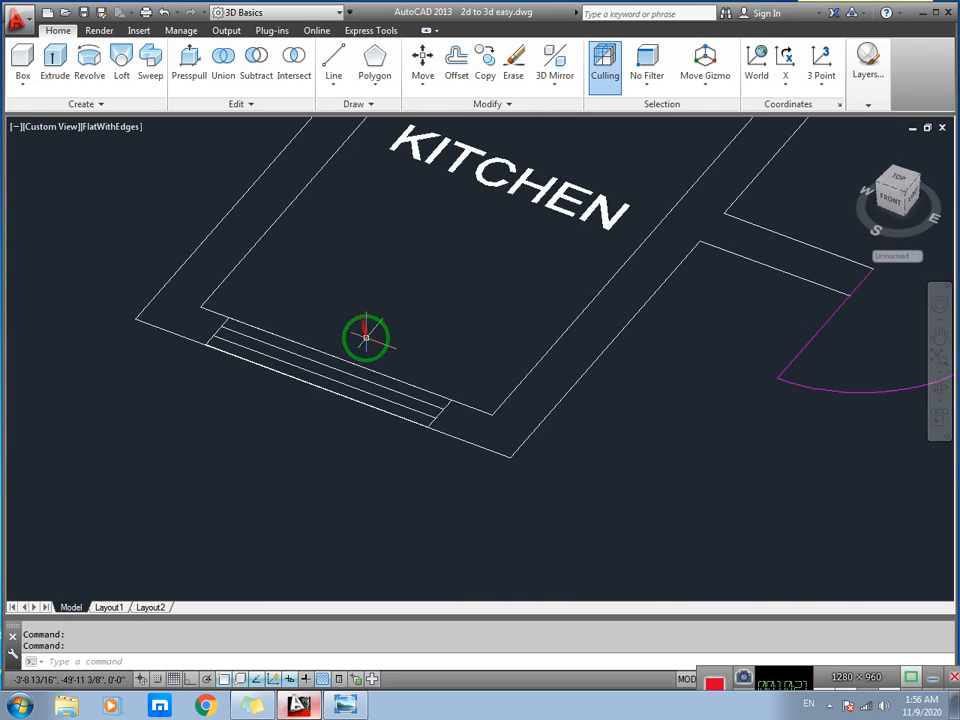
scroll(366, 337, up, 4)
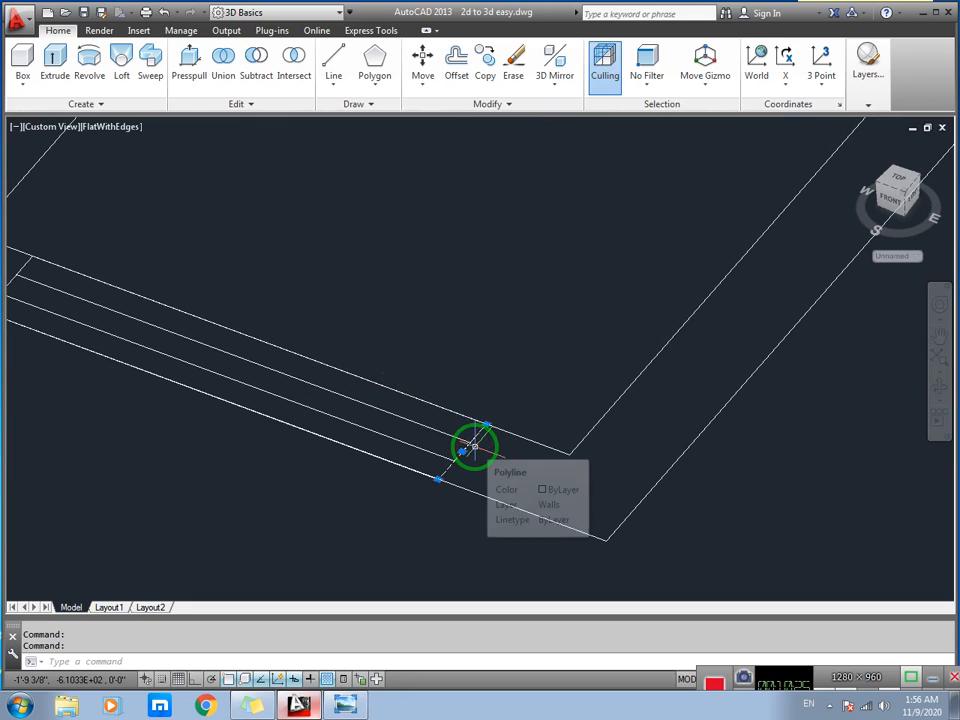
scroll(478, 438, up, 2)
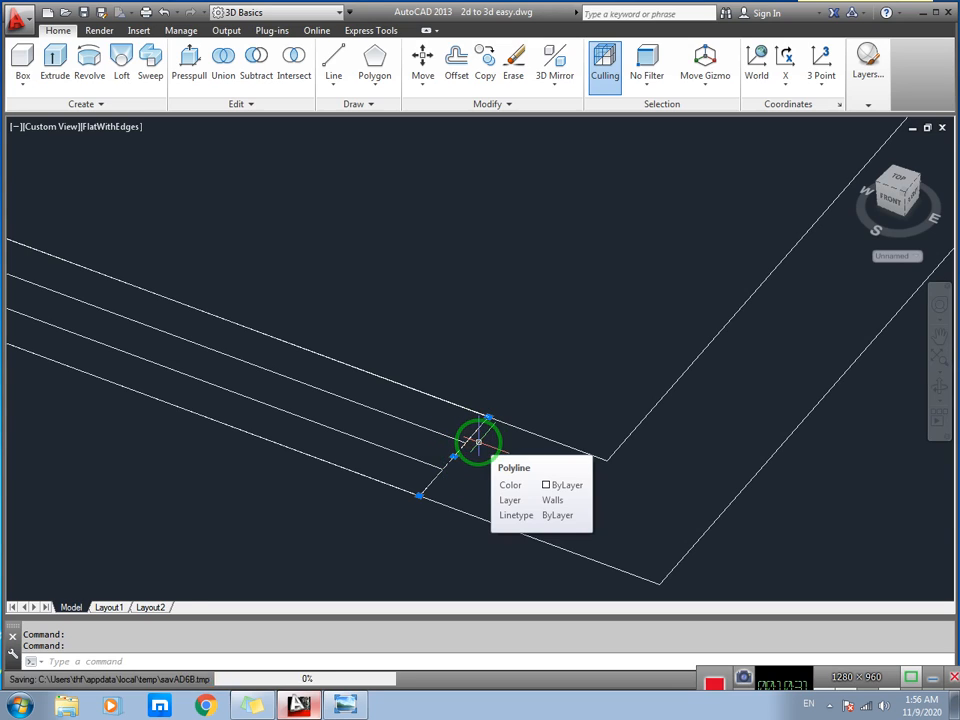
key(Escape)
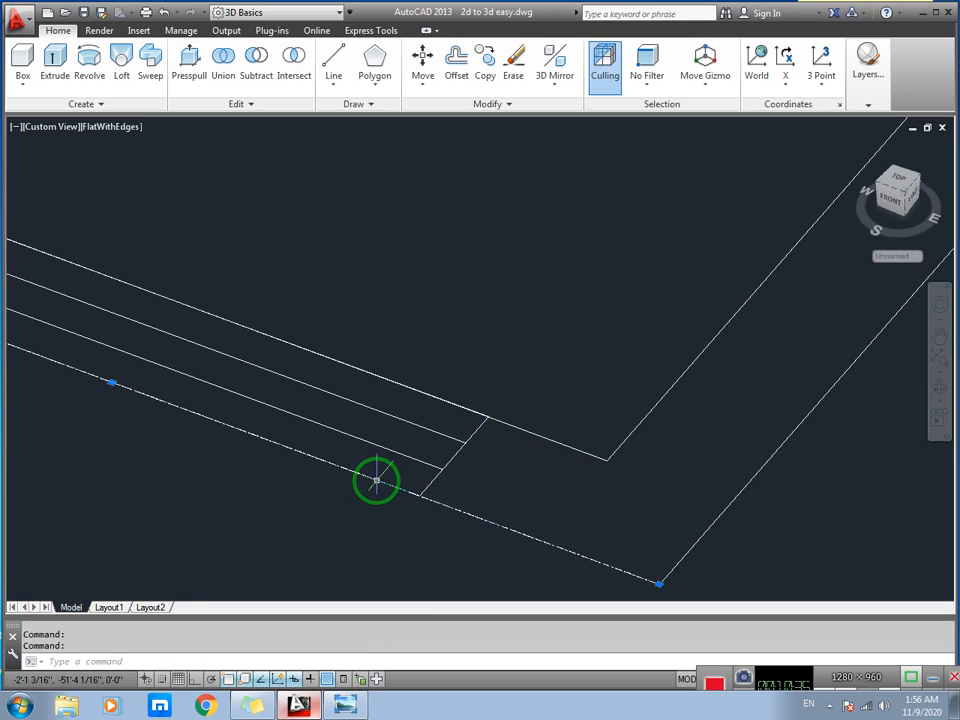
mouse_move(347, 497)
shift+middle_down()
mouse_move(311, 501)
mouse_move(384, 467)
shift+middle_up()
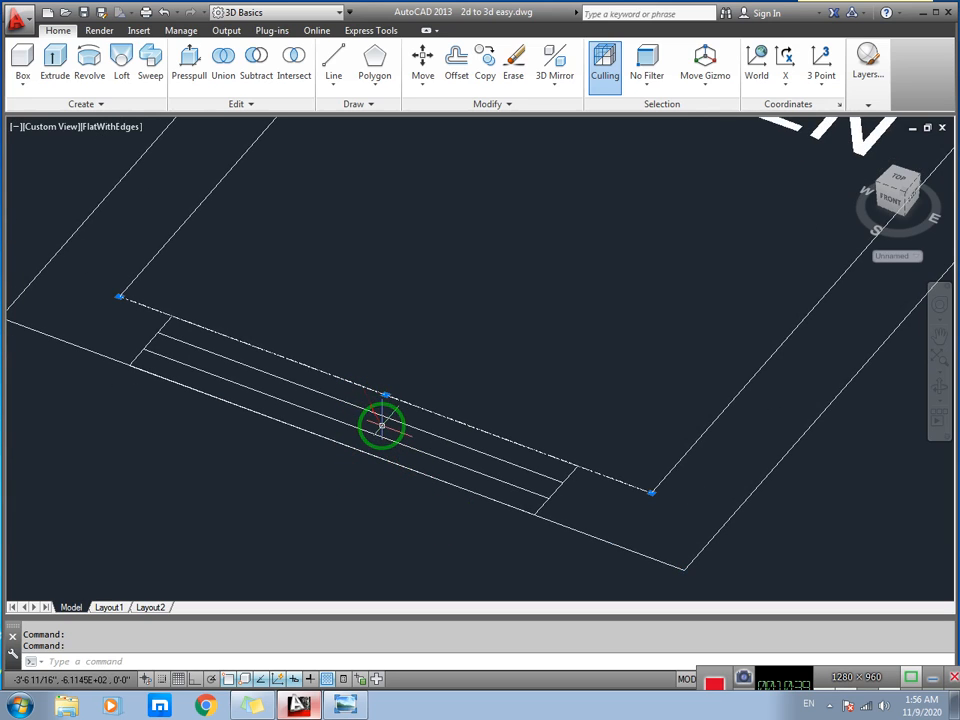
click(150, 346)
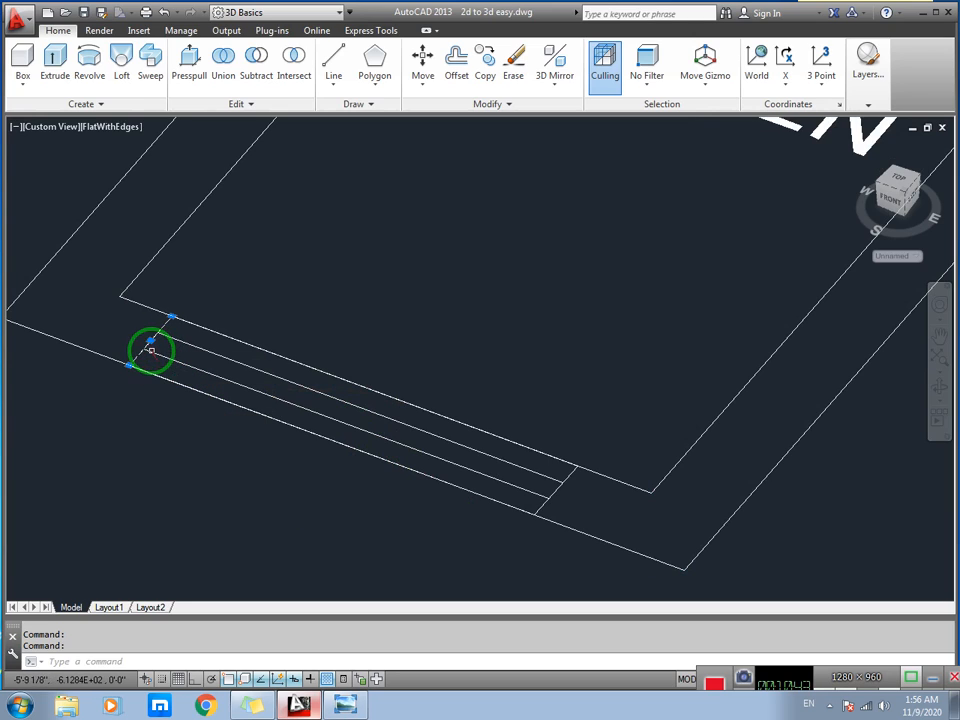
scroll(229, 402, down, 4)
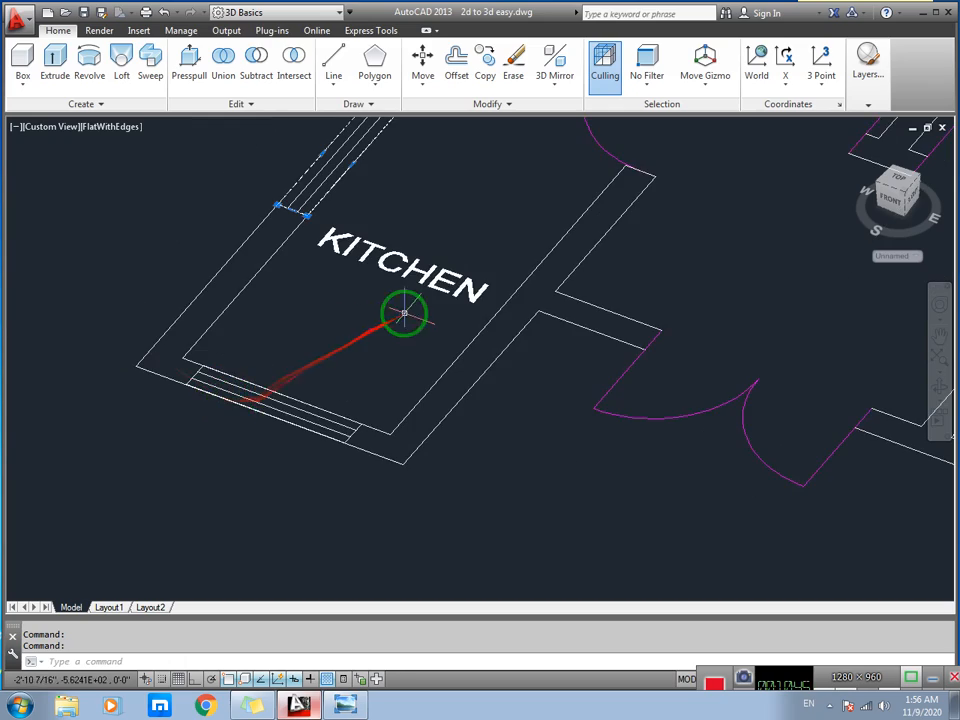
- Try to add the back-wall window rectangle of the bedroom next to the bath to the selection, and cancel the selection
middle_drag(403, 313, 185, 383)
scroll(371, 375, down, 2)
middle_drag(508, 412, 335, 407)
middle_drag(698, 320, 659, 452)
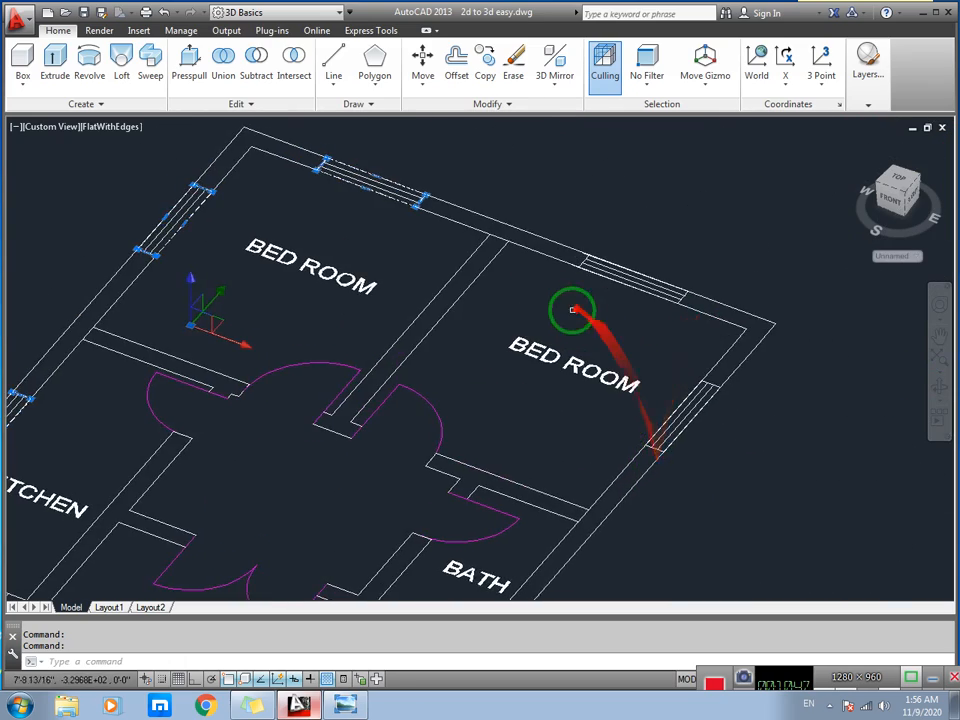
middle_drag(574, 312, 356, 401)
scroll(410, 343, up, 2)
scroll(420, 372, up, 3)
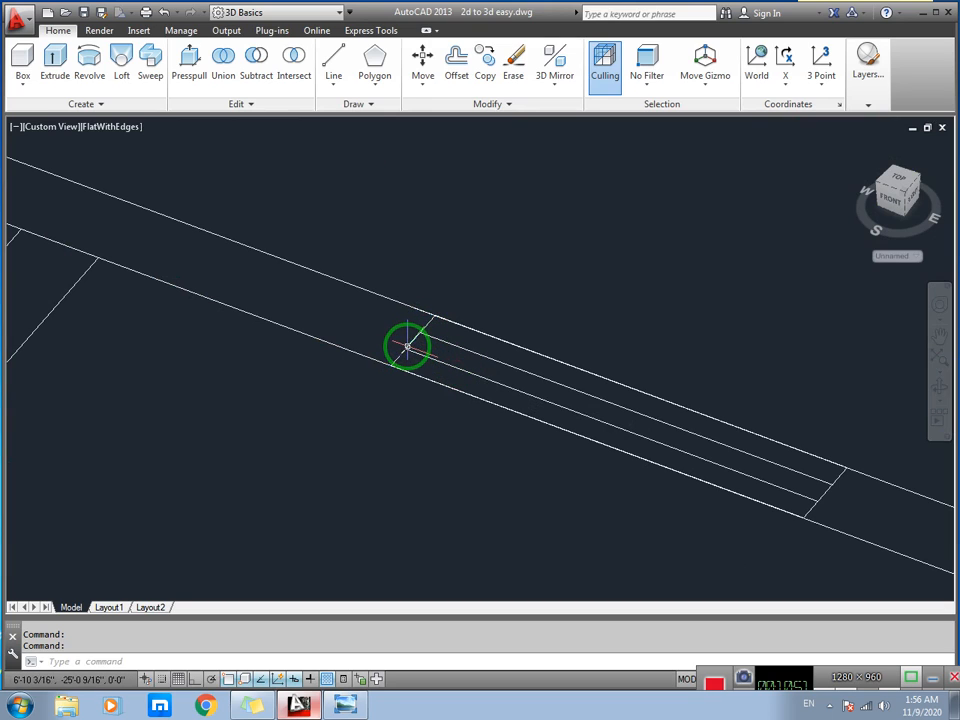
click(515, 343)
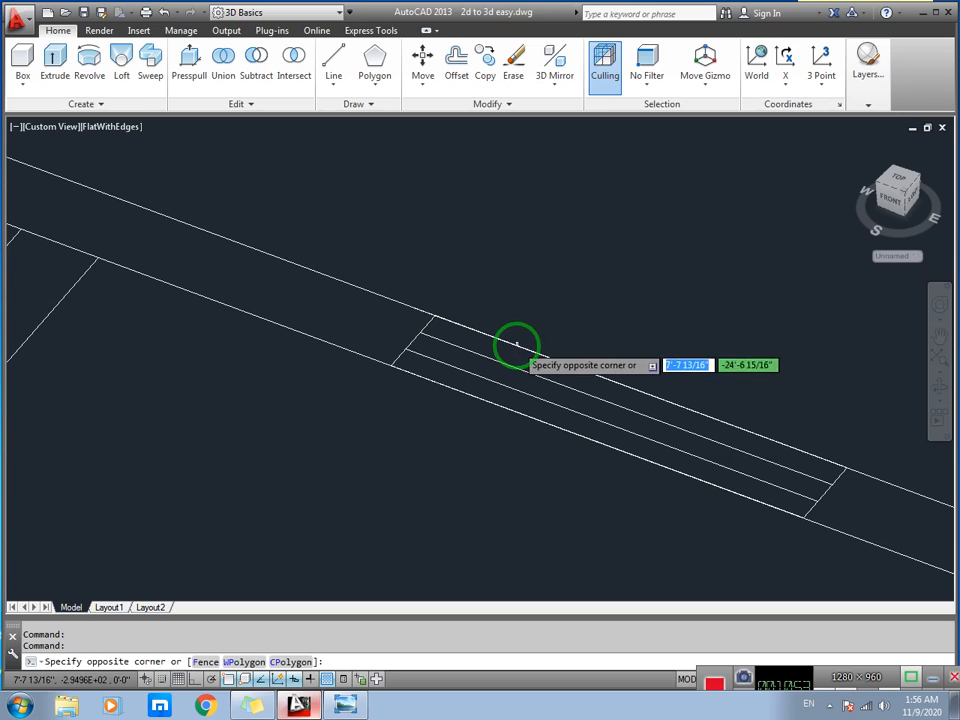
click(511, 344)
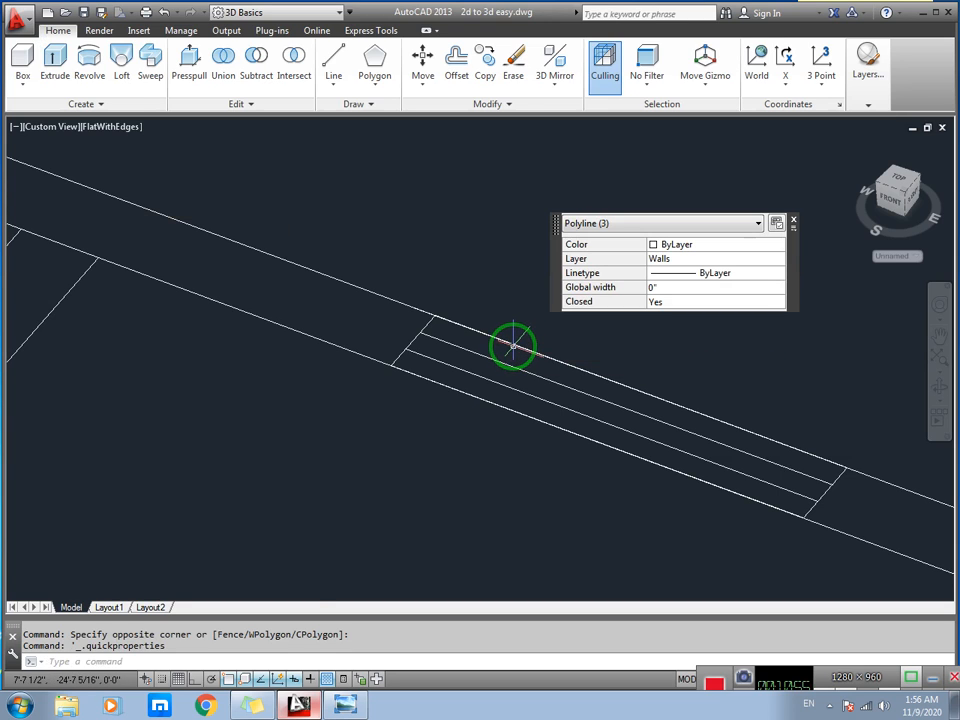
scroll(502, 362, down, 3)
key(Escape)
scroll(450, 400, down, 6)
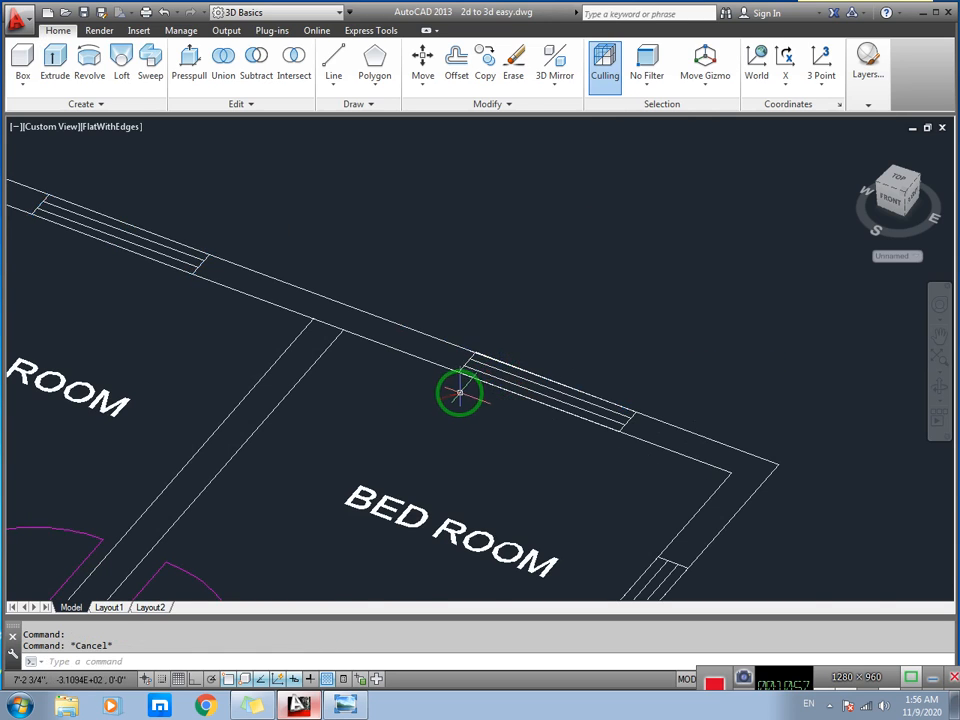
scroll(301, 345, up, 6)
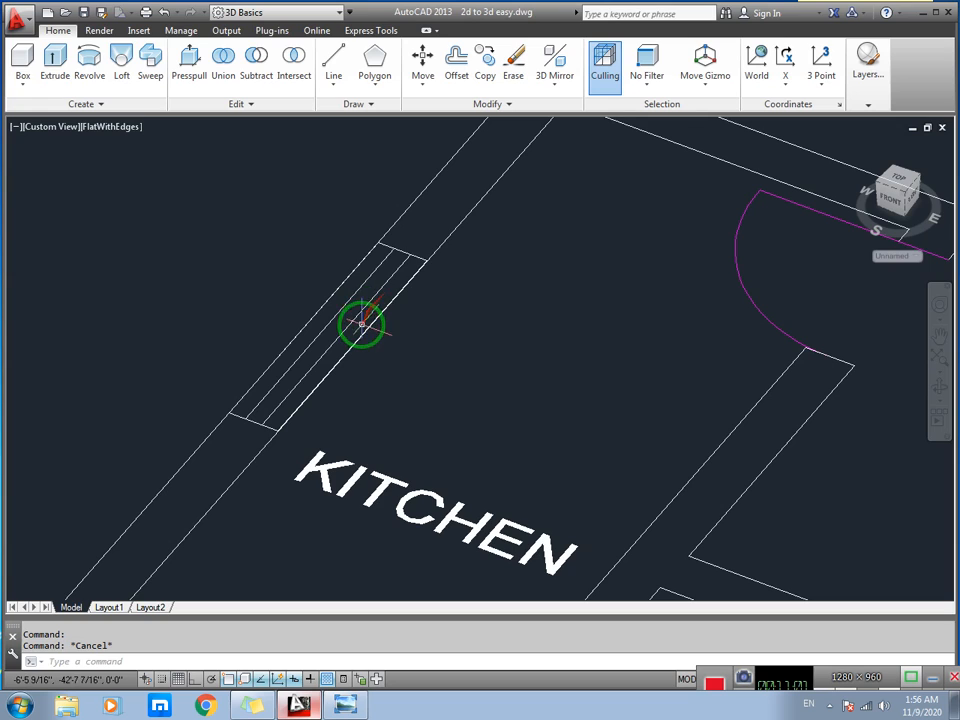
click(417, 240)
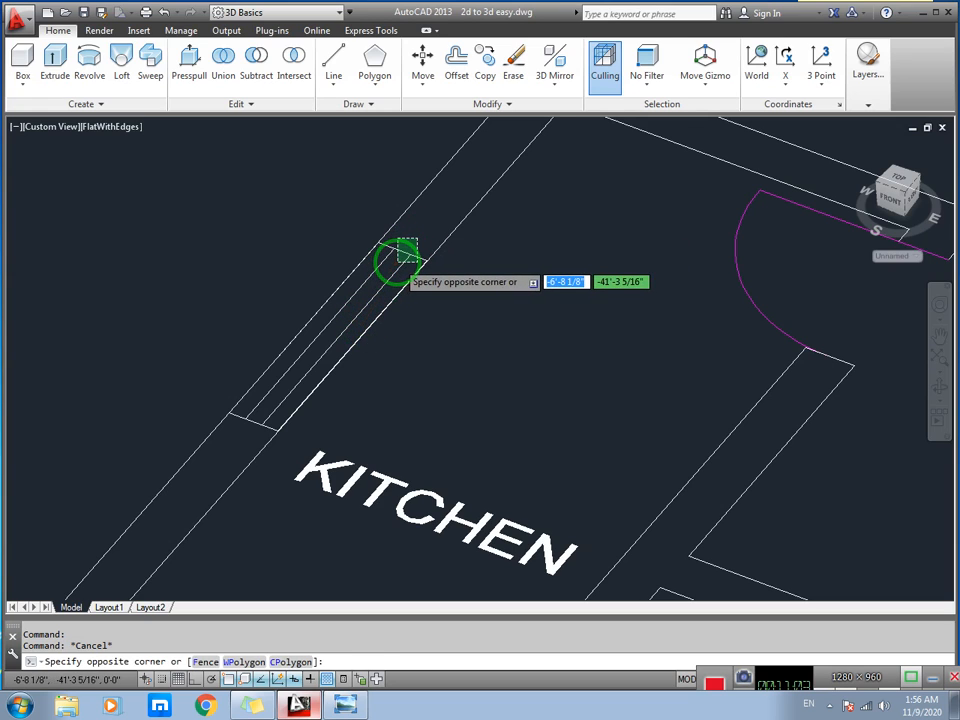
key(Escape)
click(382, 288)
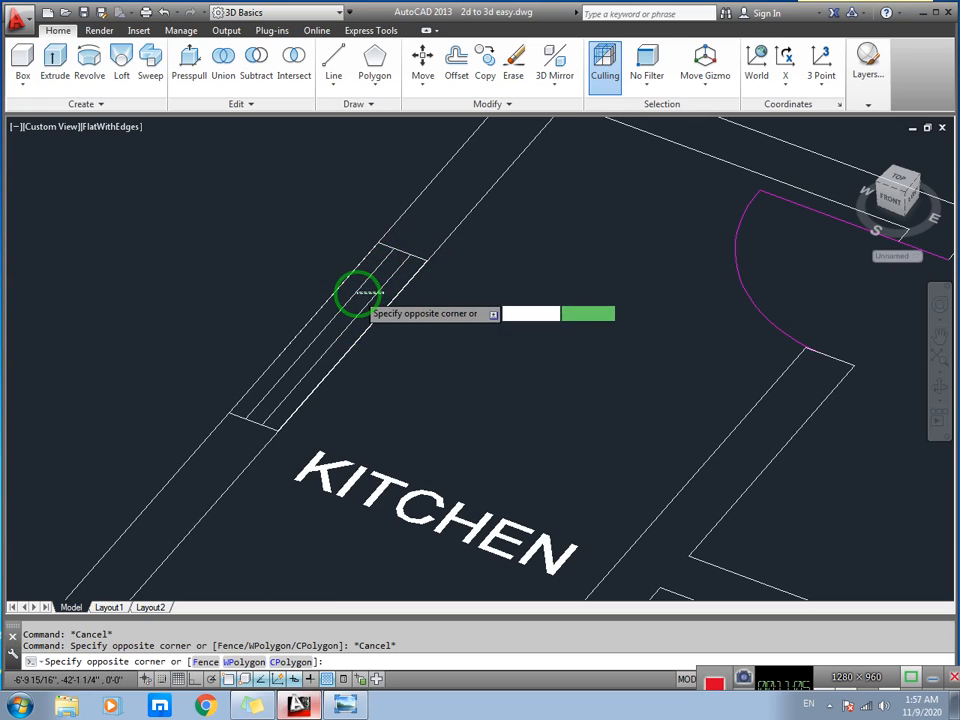
click(360, 292)
key(Escape)
scroll(428, 315, down, 5)
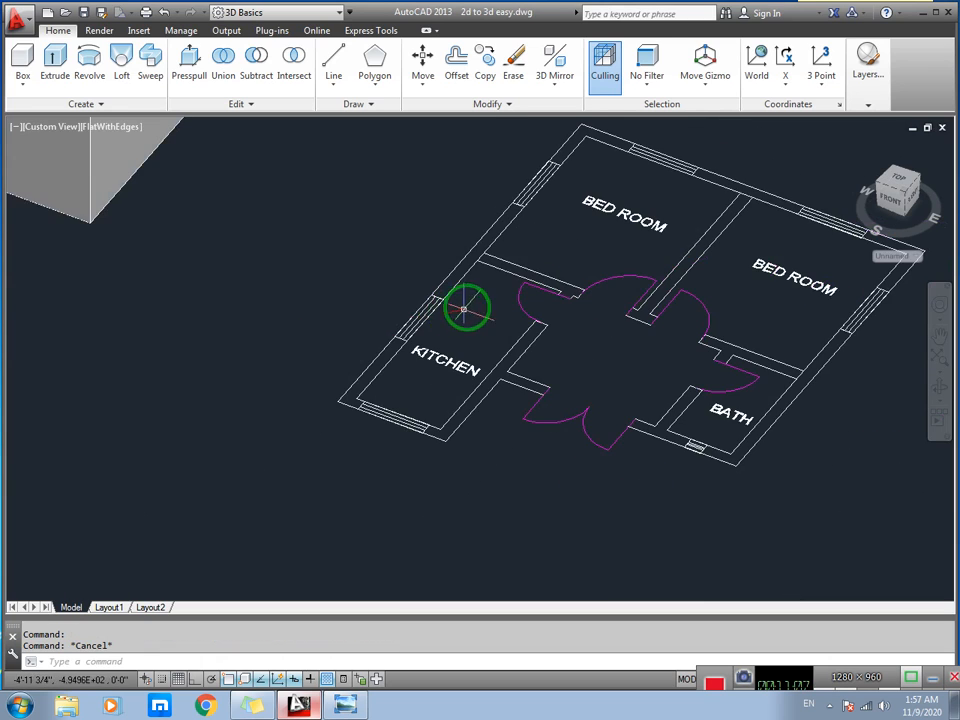
- Check the side-wall and back-wall window rectangles of the bedroom next to the kitchen by selecting each, and clear the selection
scroll(467, 311, up, 6)
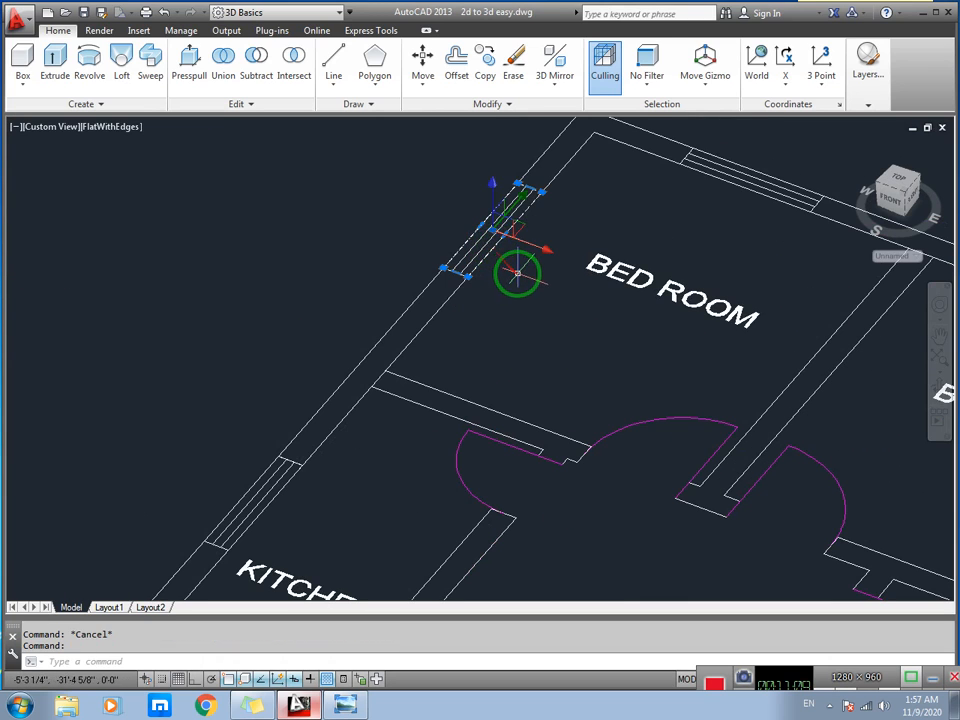
middle_drag(517, 273, 385, 355)
key(Escape)
click(581, 258)
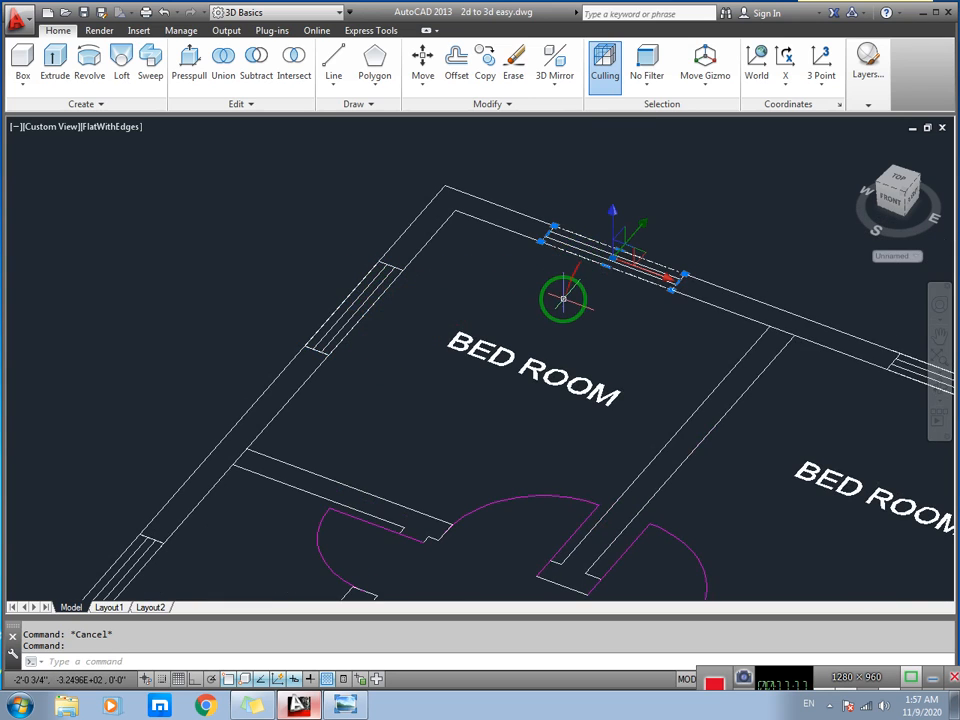
middle_drag(564, 300, 332, 304)
middle_drag(606, 314, 424, 261)
key(Escape)
- Erase the loose line overlapping the inner edge of the back-wall window in the bedroom next to the bath
scroll(494, 315, up, 2)
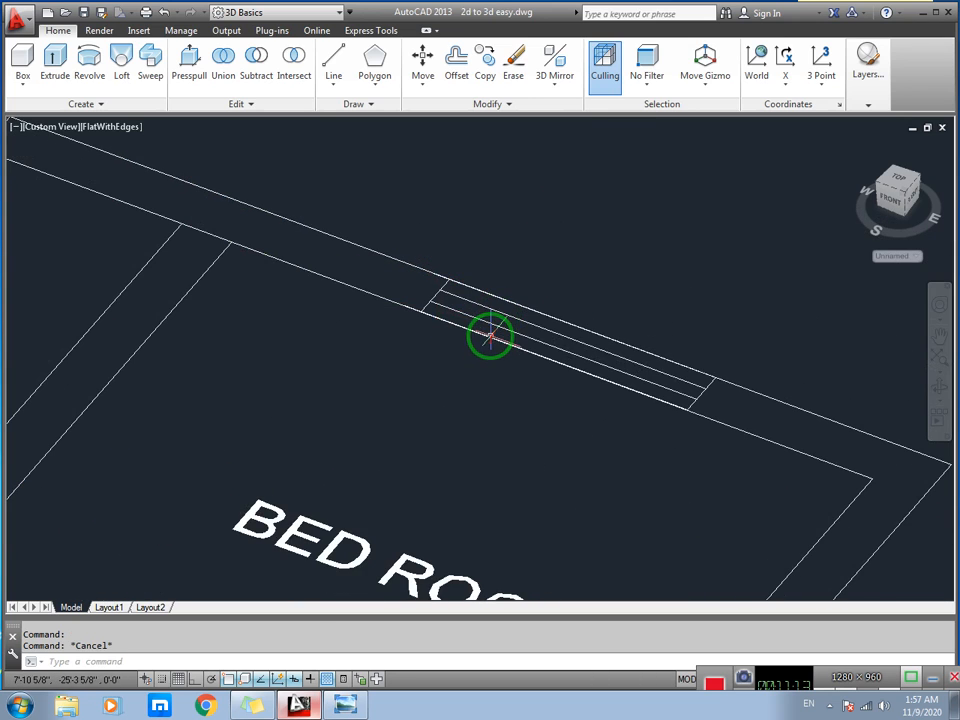
click(488, 338)
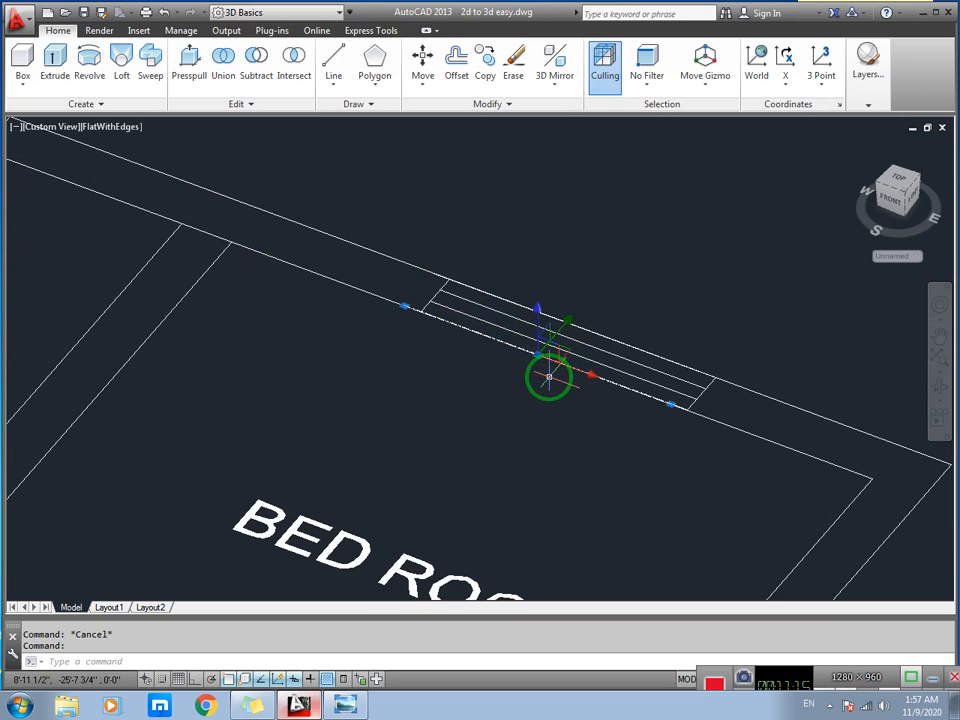
key(Delete)
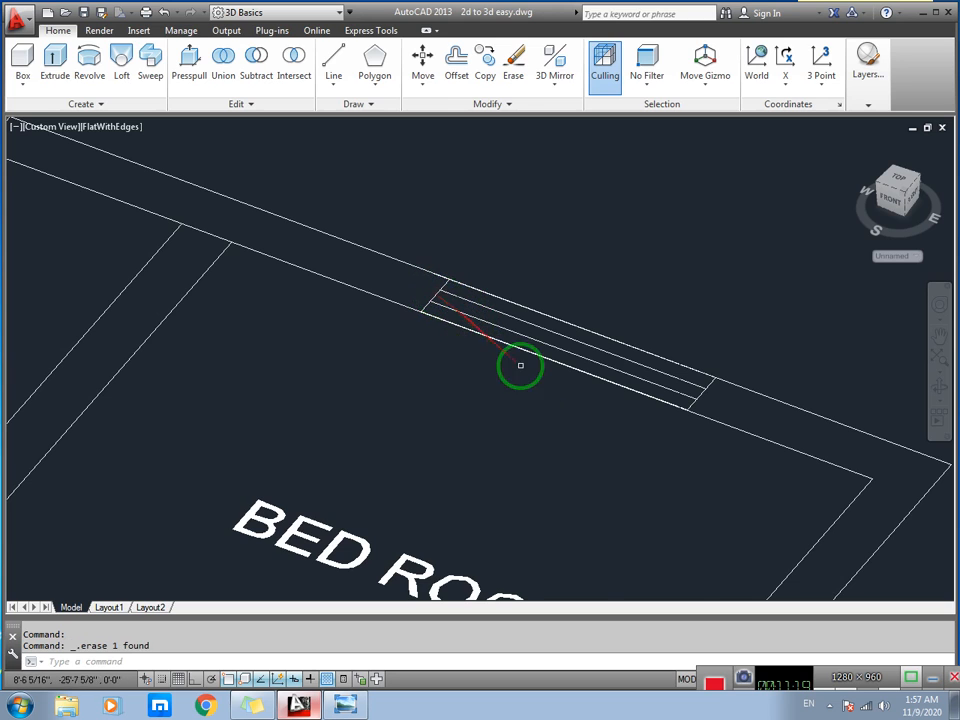
- Examine the windows in the bedroom's side wall, the bath wall and the kitchen's short outer wall for overlapping lines
scroll(520, 365, down, 2)
scroll(508, 311, down, 2)
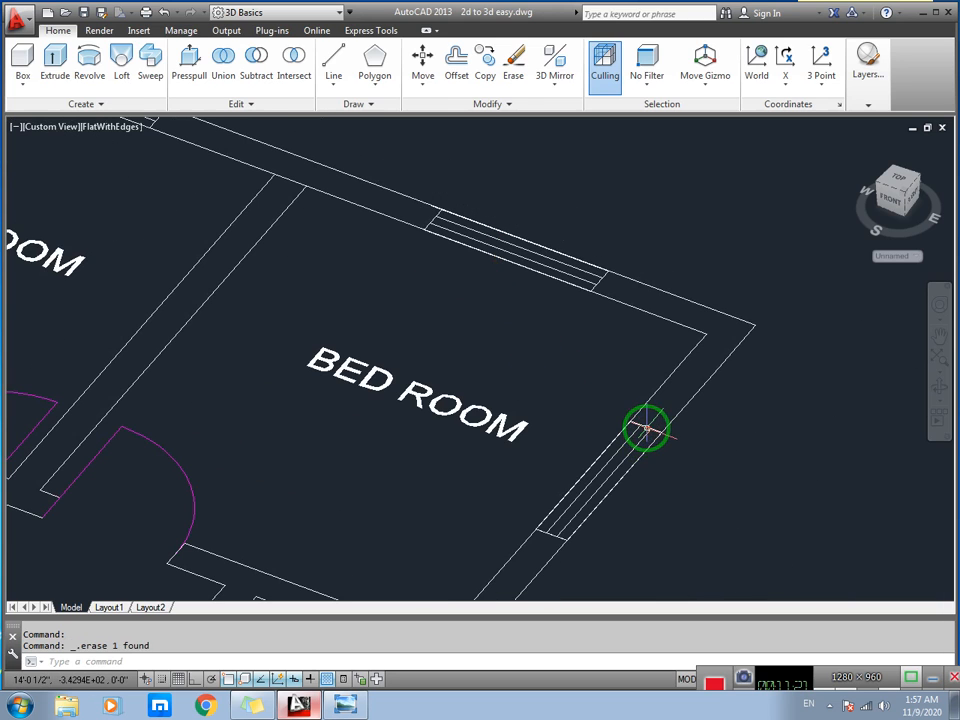
middle_drag(654, 446, 681, 289)
scroll(707, 261, up, 2)
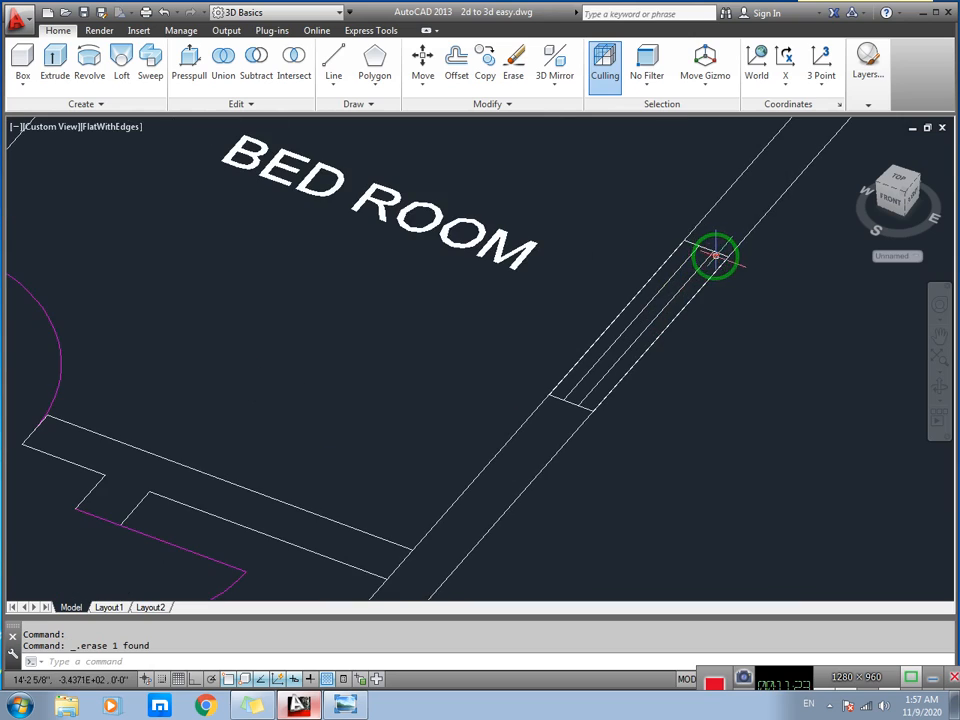
middle_drag(585, 355, 624, 279)
scroll(495, 340, down, 3)
middle_drag(330, 512, 444, 414)
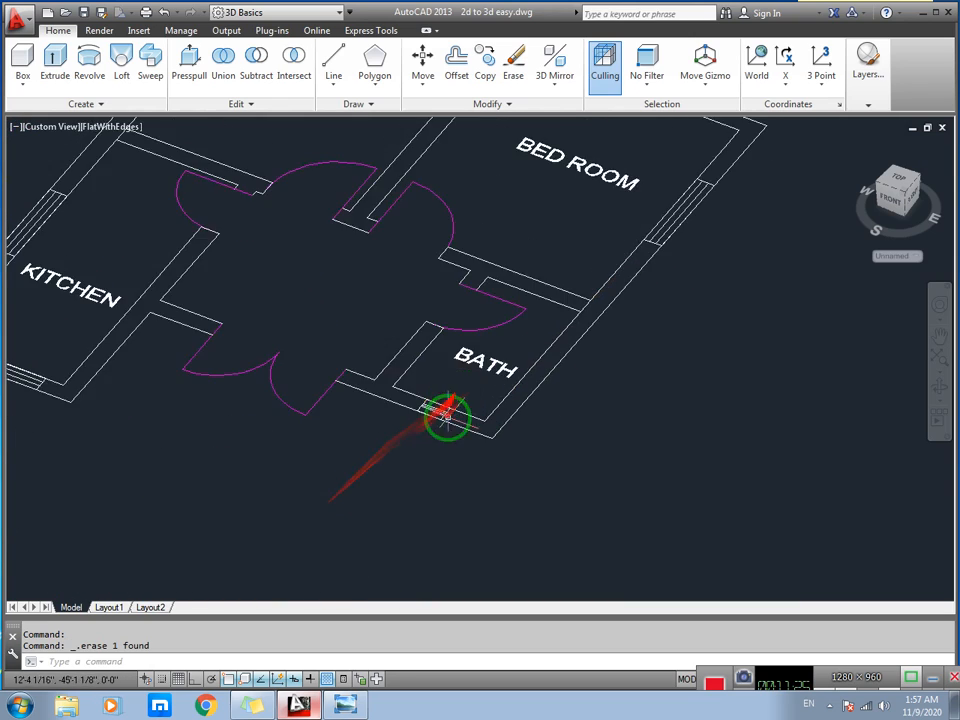
scroll(445, 448, up, 4)
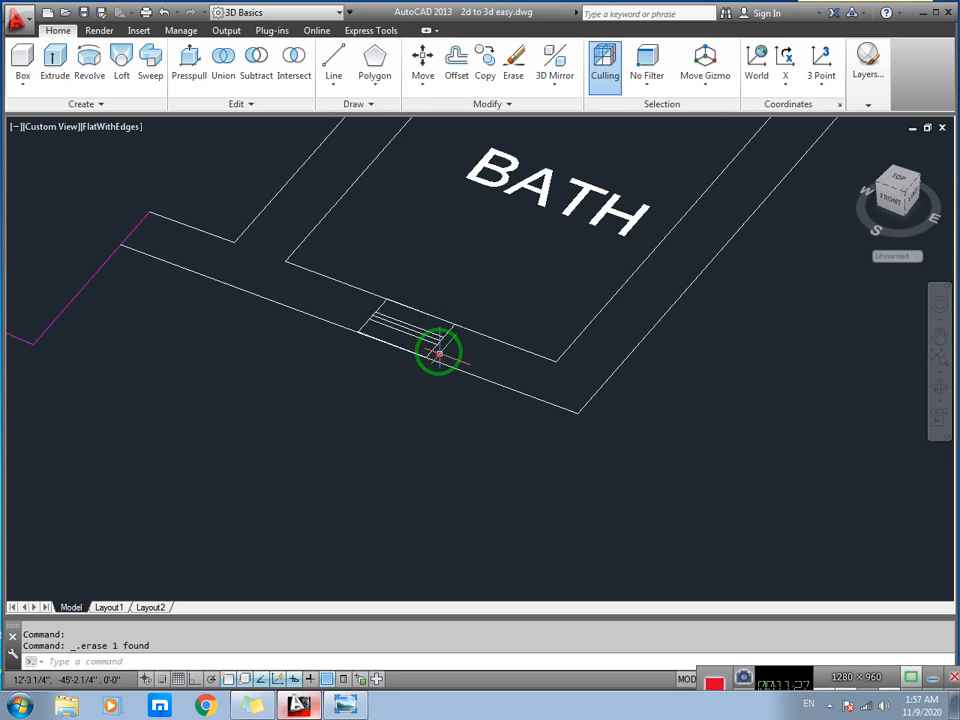
scroll(421, 356, down, 4)
middle_drag(137, 353, 392, 366)
middle_drag(190, 372, 253, 376)
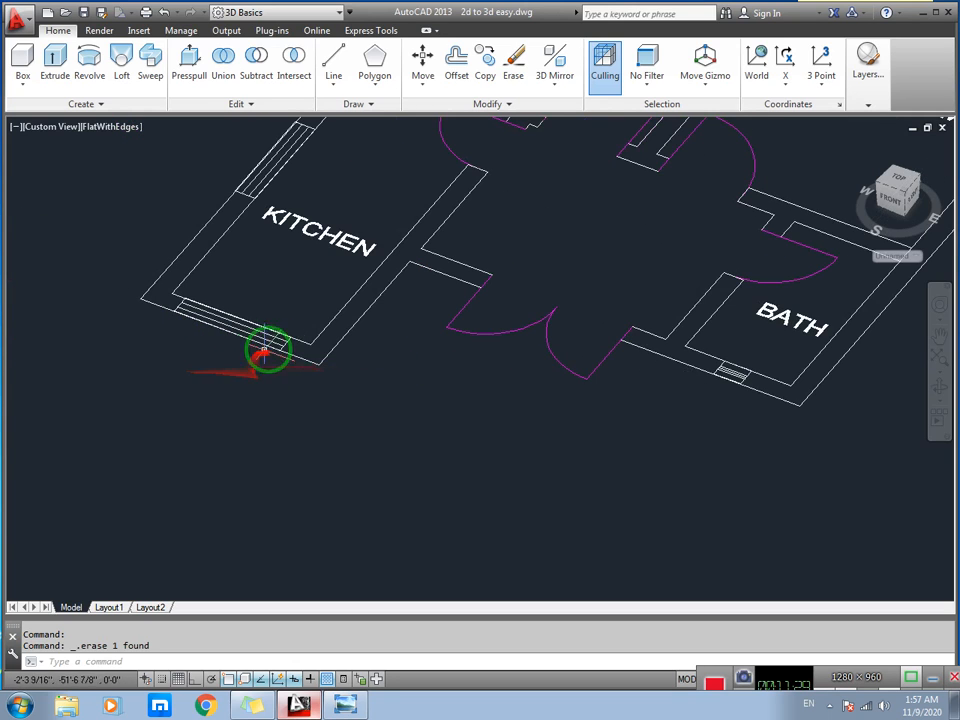
scroll(285, 345, up, 5)
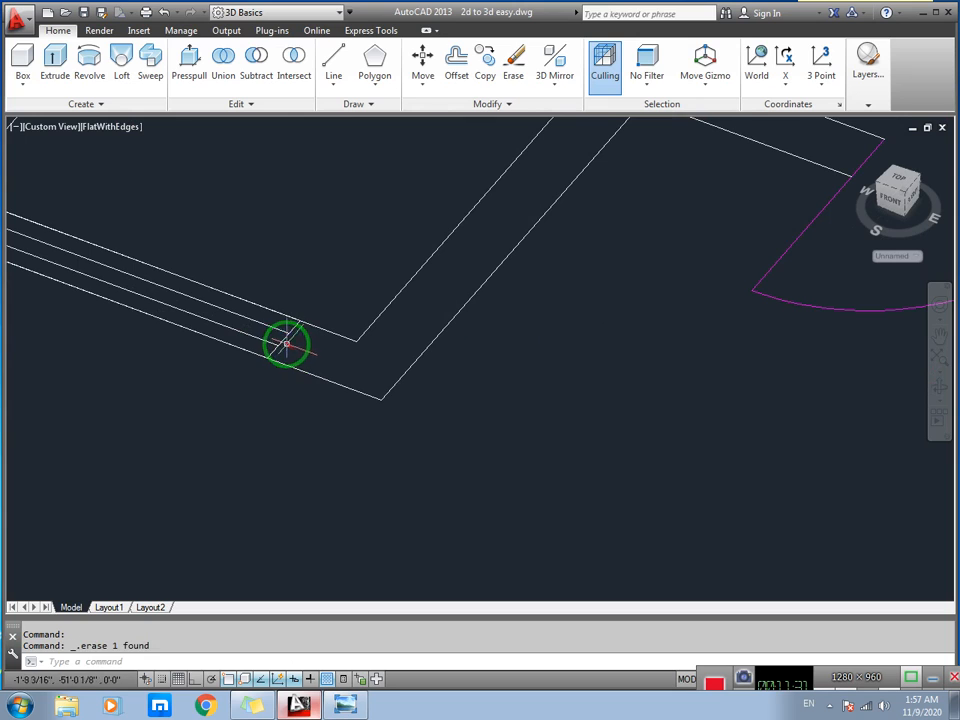
scroll(284, 341, down, 4)
middle_drag(291, 349, 321, 394)
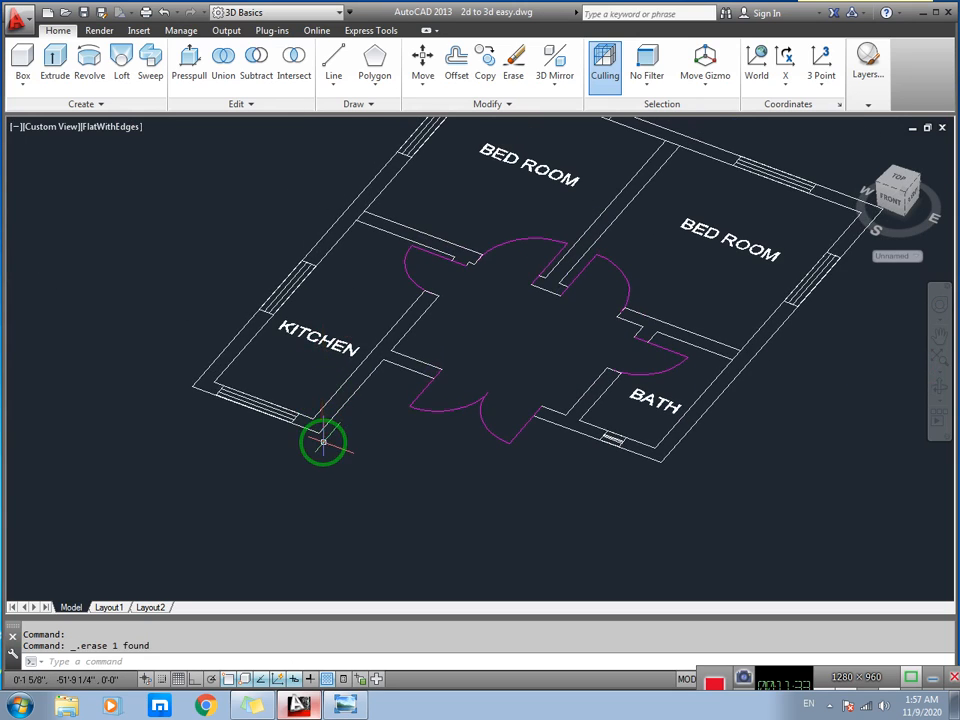
- Select the traced window rectangles in the kitchen's short outer wall and long outer wall
scroll(321, 441, up, 3)
scroll(288, 411, up, 4)
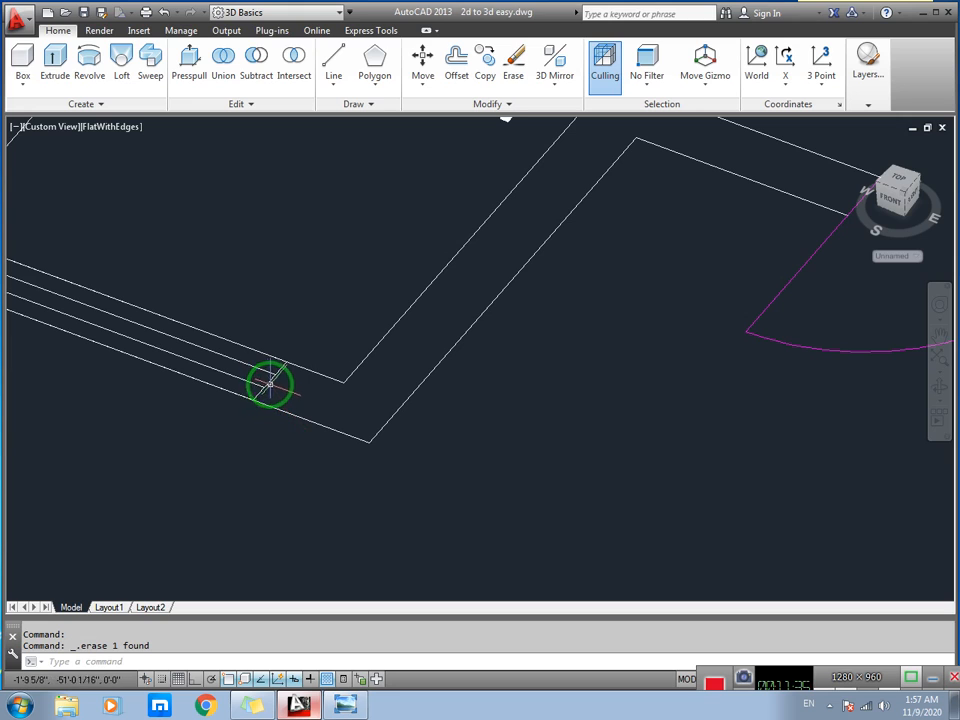
scroll(287, 405, down, 3)
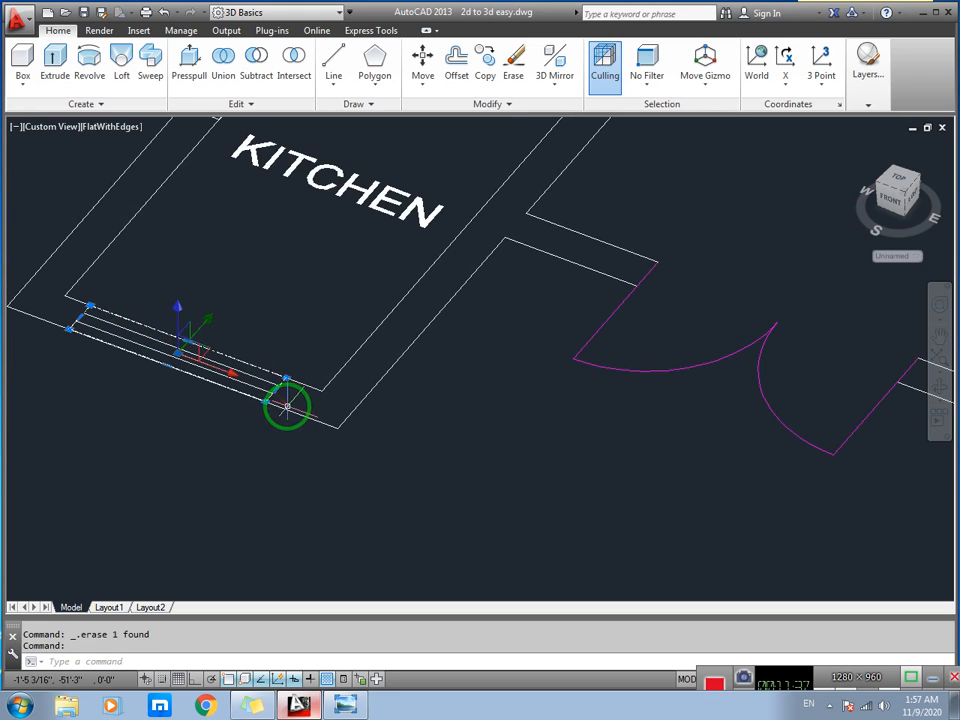
middle_drag(308, 322, 311, 454)
middle_drag(290, 293, 293, 425)
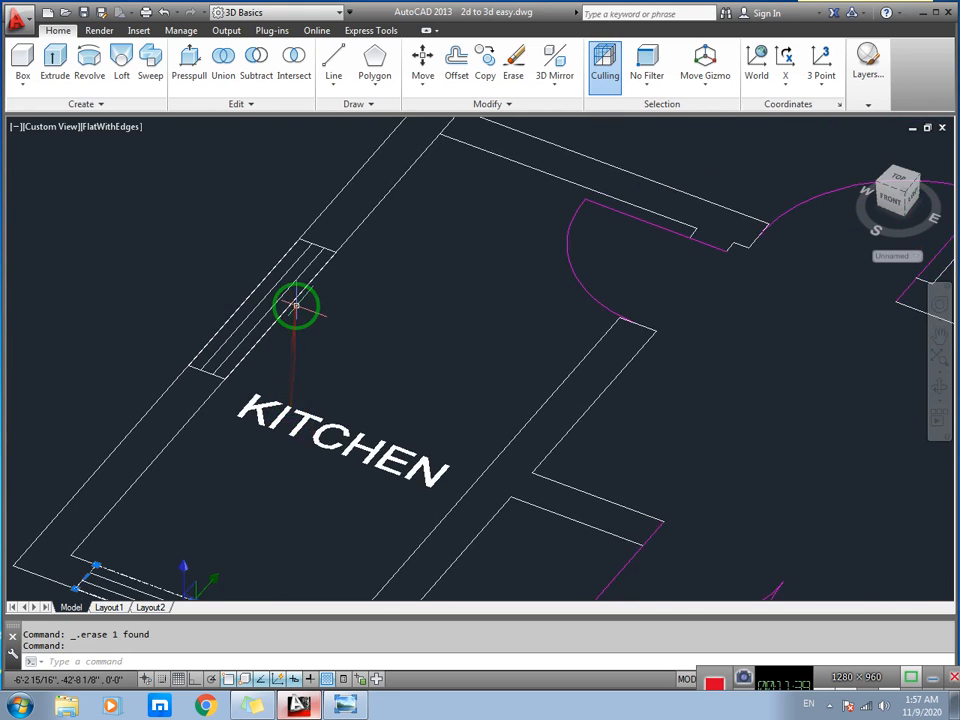
click(207, 374)
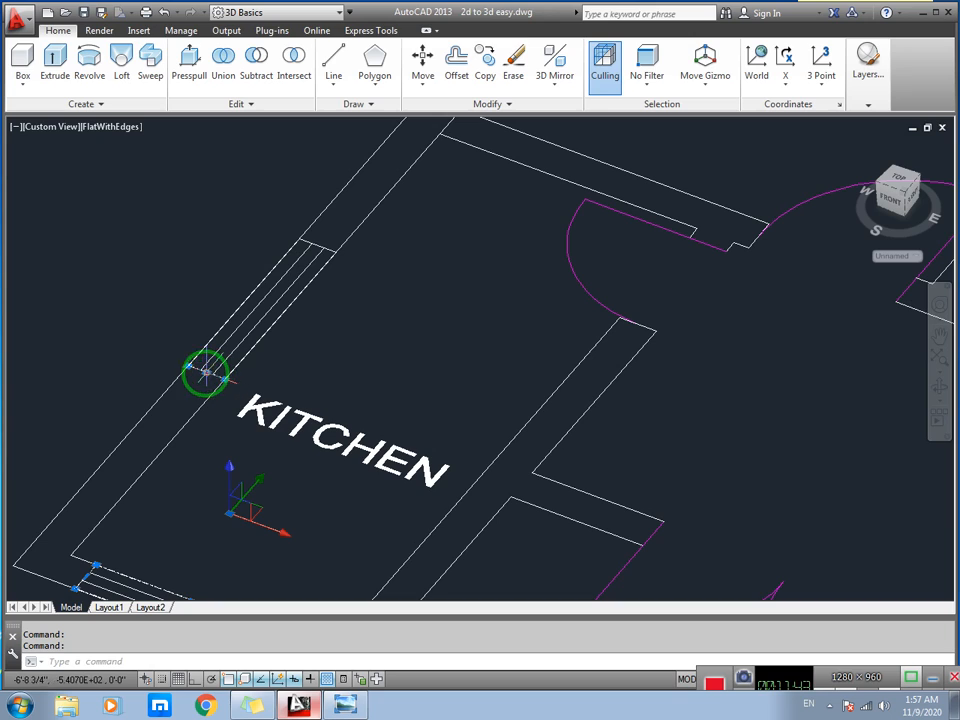
mouse_move(205, 372)
mouse_down()
mouse_move(197, 369)
mouse_move(302, 266)
mouse_move(321, 262)
mouse_up()
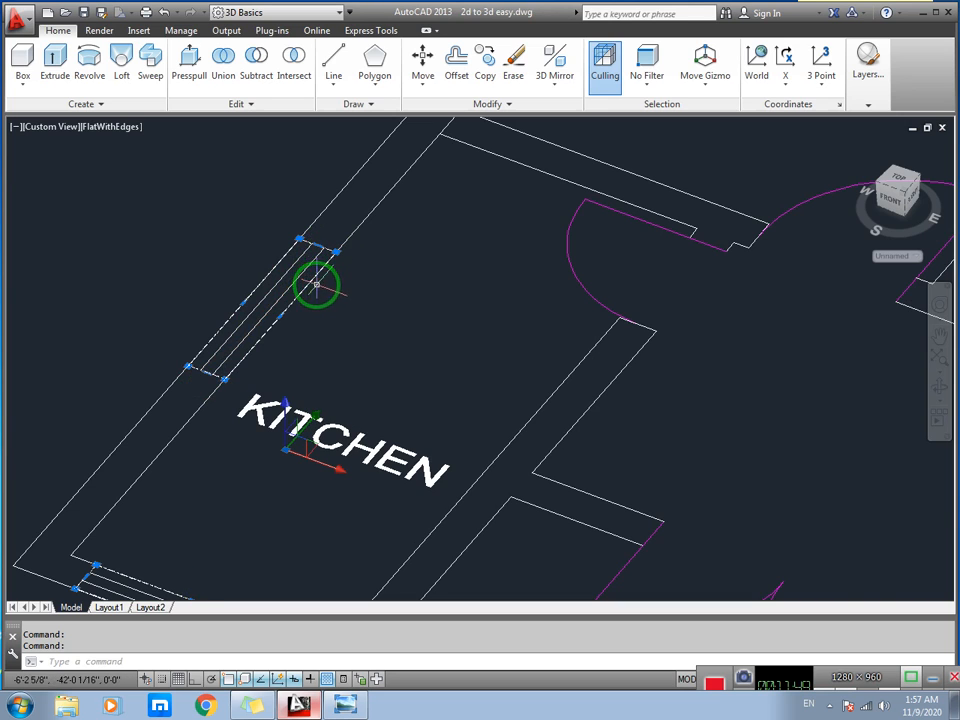
- Add the side-wall and back-wall window rectangles of the bedroom next to the kitchen to the selection
scroll(316, 285, down, 5)
scroll(321, 285, up, 6)
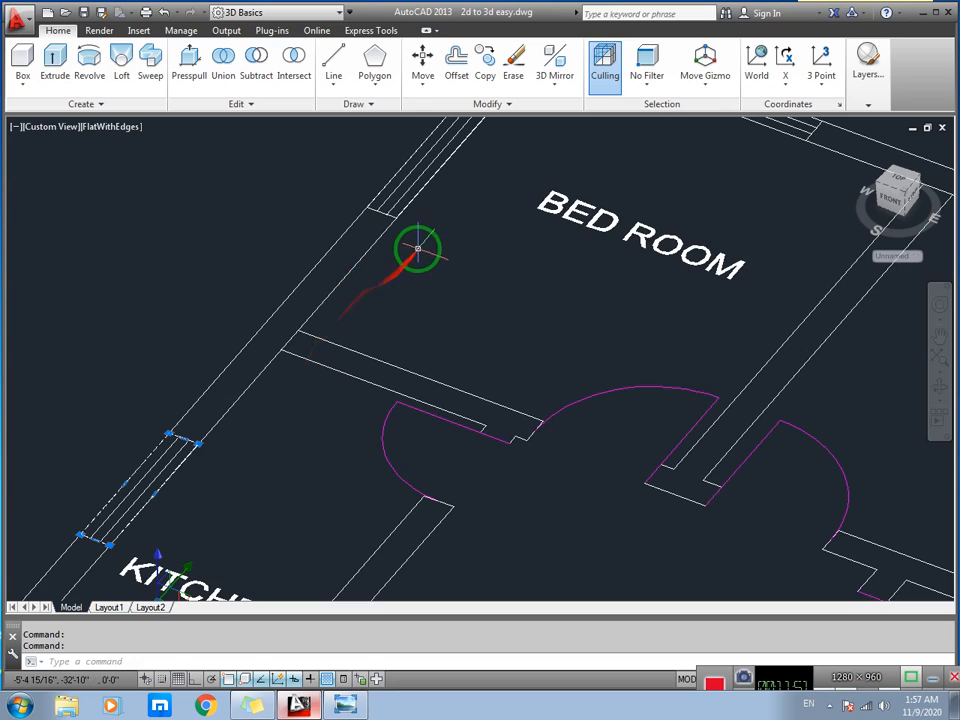
scroll(417, 248, up, 4)
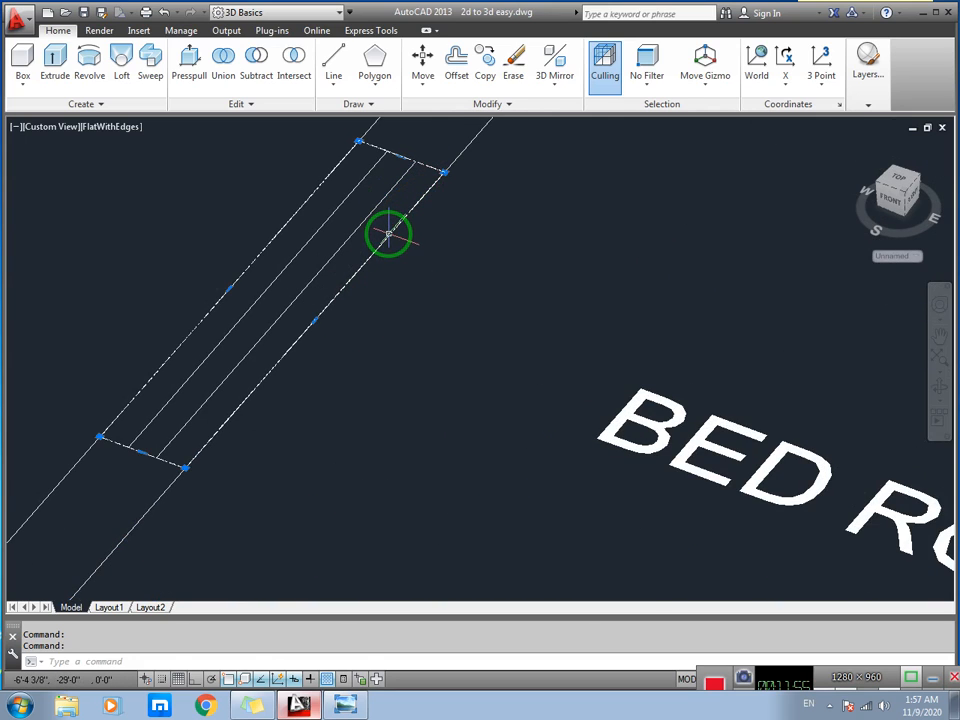
scroll(403, 239, down, 4)
middle_drag(484, 233, 175, 280)
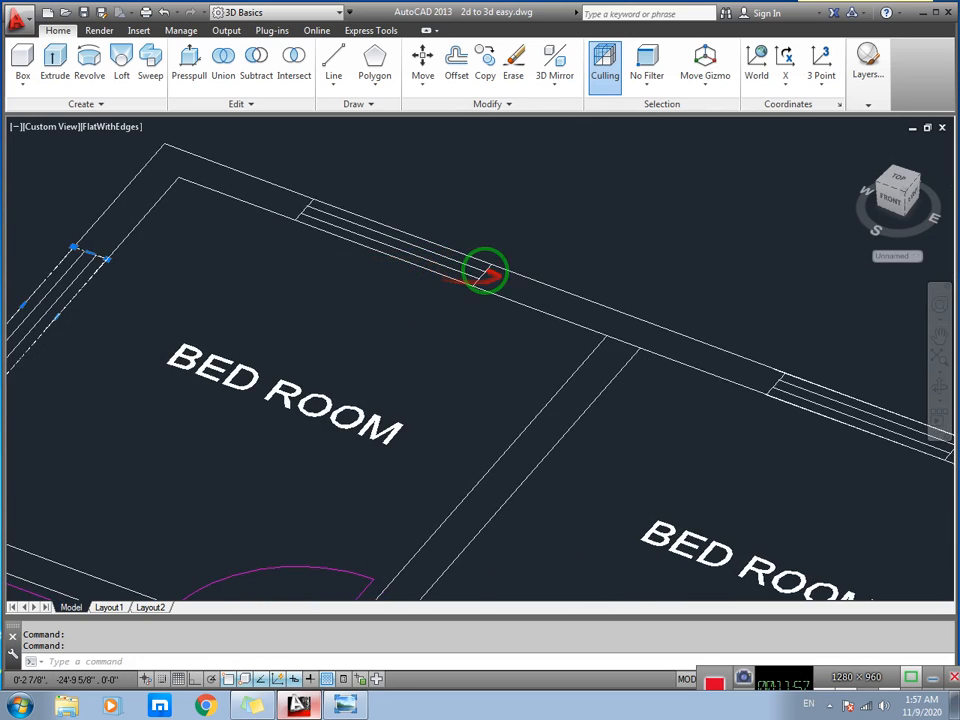
scroll(487, 271, up, 3)
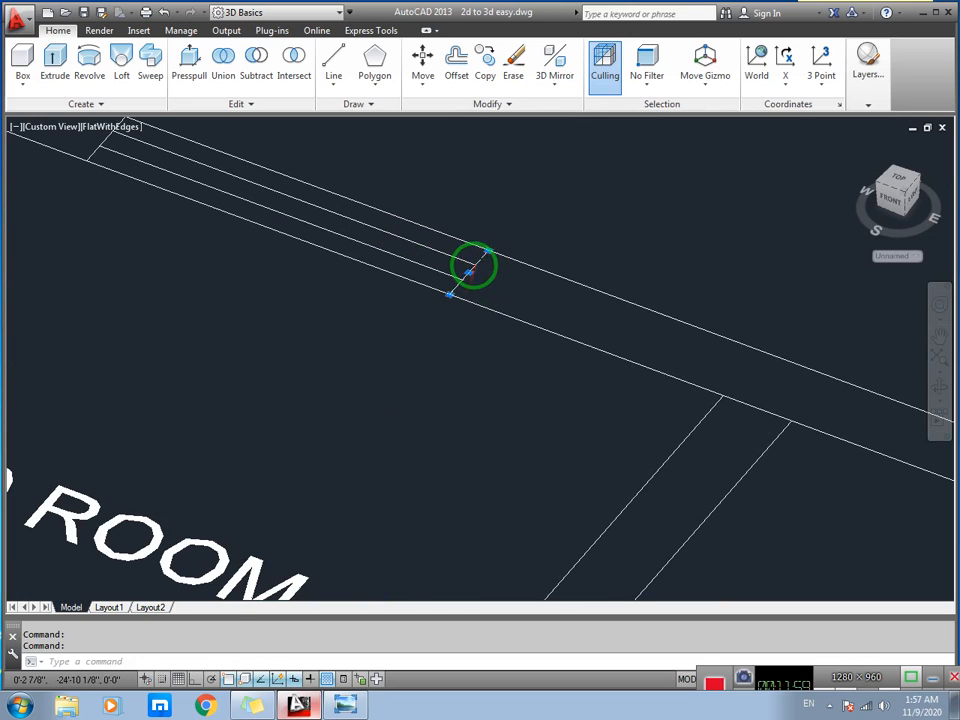
key(Escape)
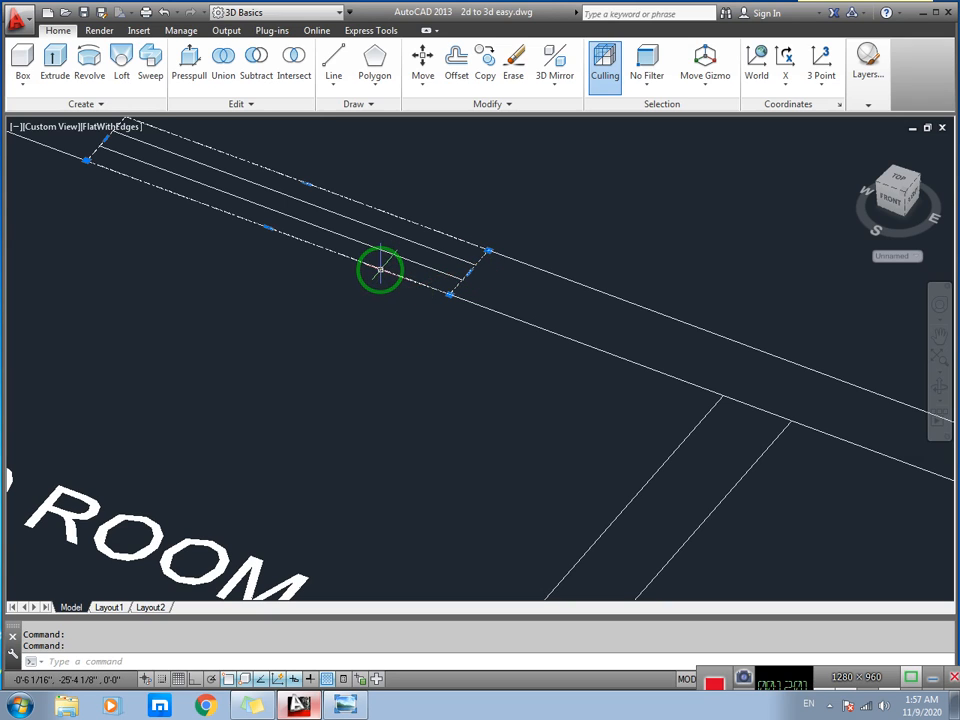
scroll(405, 320, down, 2)
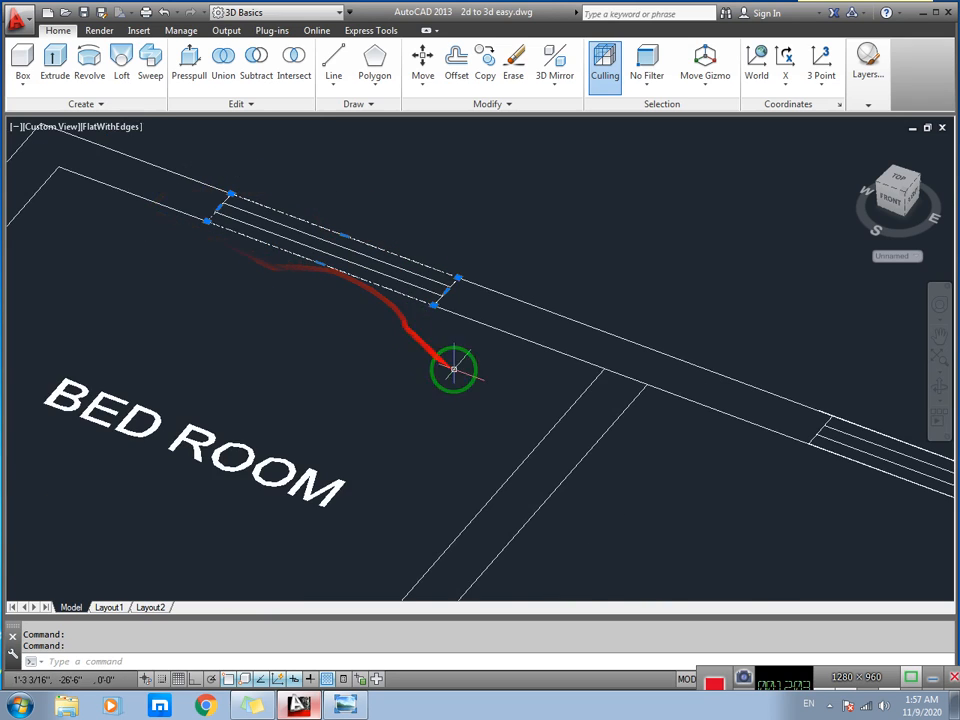
- Add the back-wall and side-wall window rectangles of the bedroom next to the bath to the selection
middle_drag(504, 406, 177, 261)
middle_drag(583, 322, 375, 274)
scroll(489, 294, up, 2)
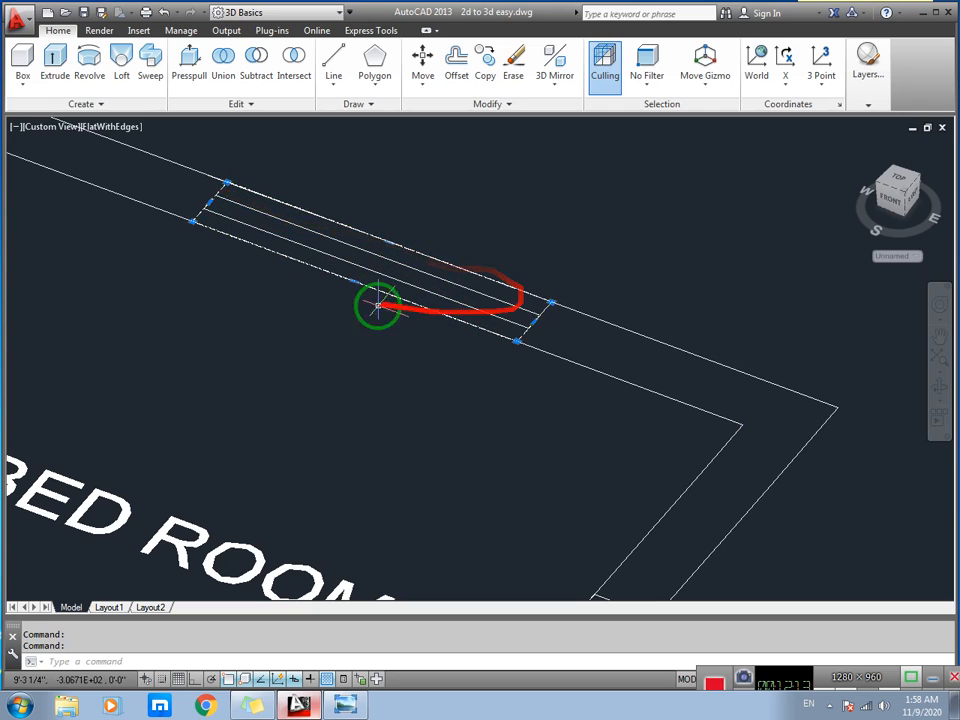
scroll(191, 220, down, 3)
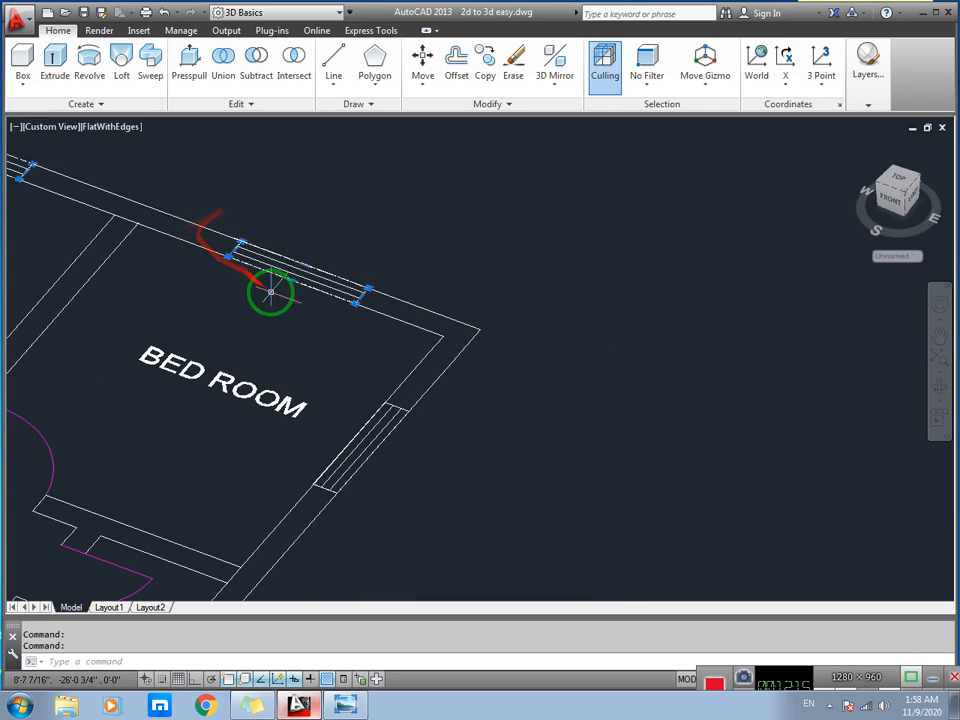
scroll(401, 279, up, 4)
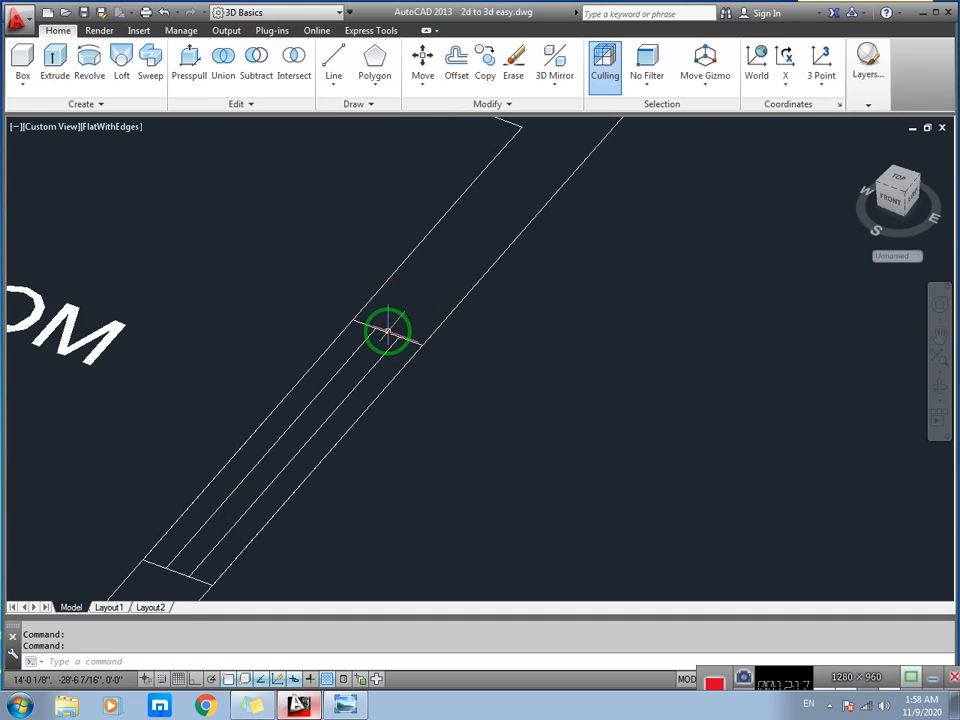
scroll(375, 357, down, 5)
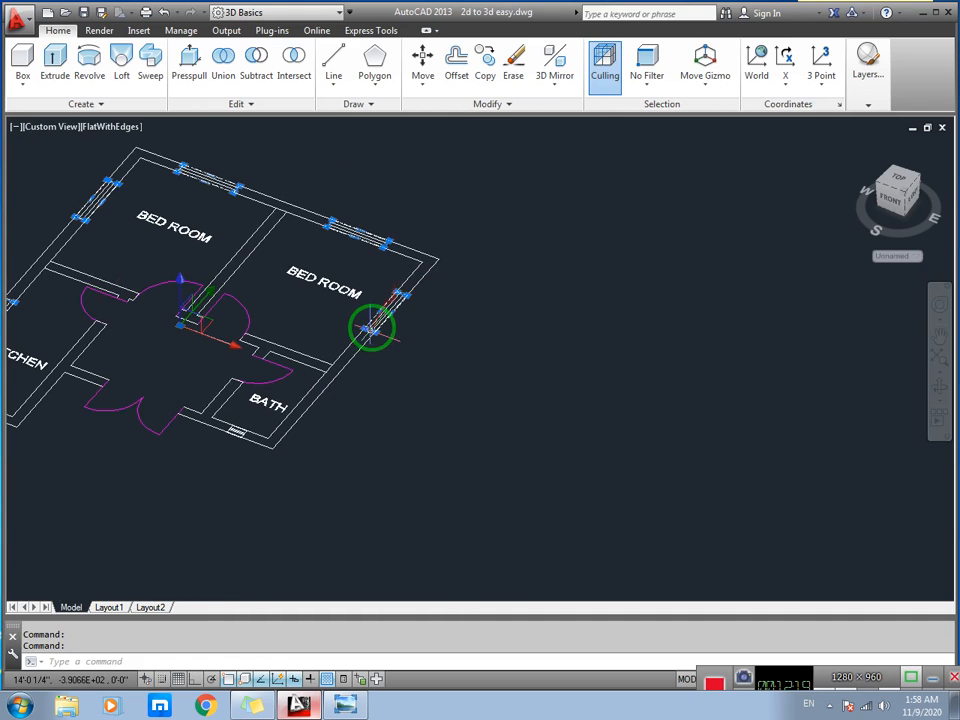
- Examine the bath window and review the selected window rectangles around the floor plan
middle_drag(275, 385, 471, 332)
scroll(349, 456, up, 3)
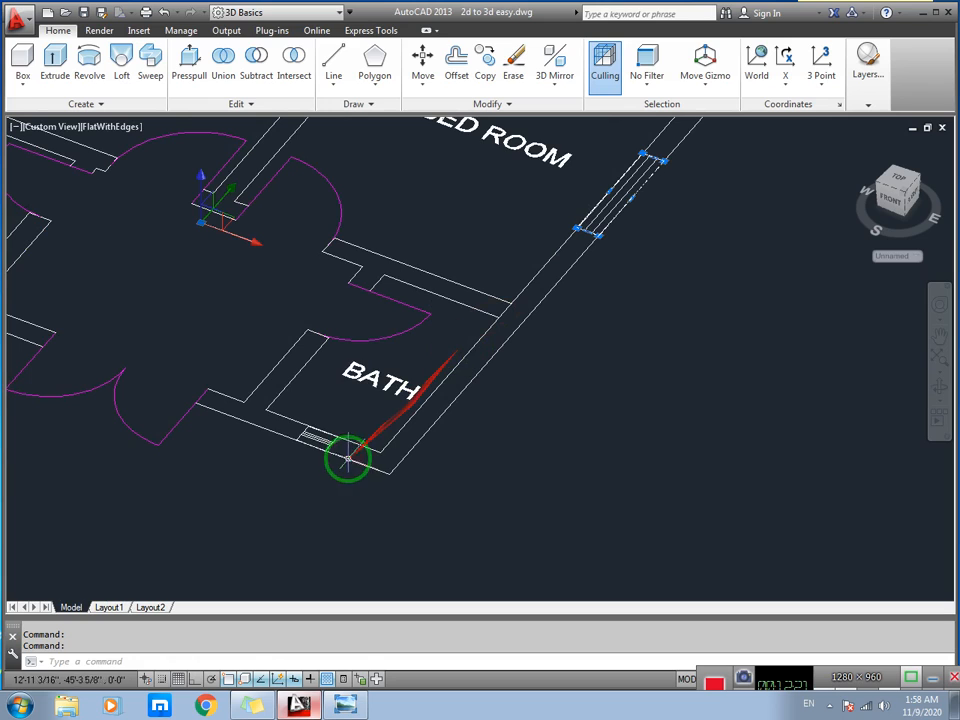
scroll(327, 443, up, 2)
scroll(343, 430, down, 3)
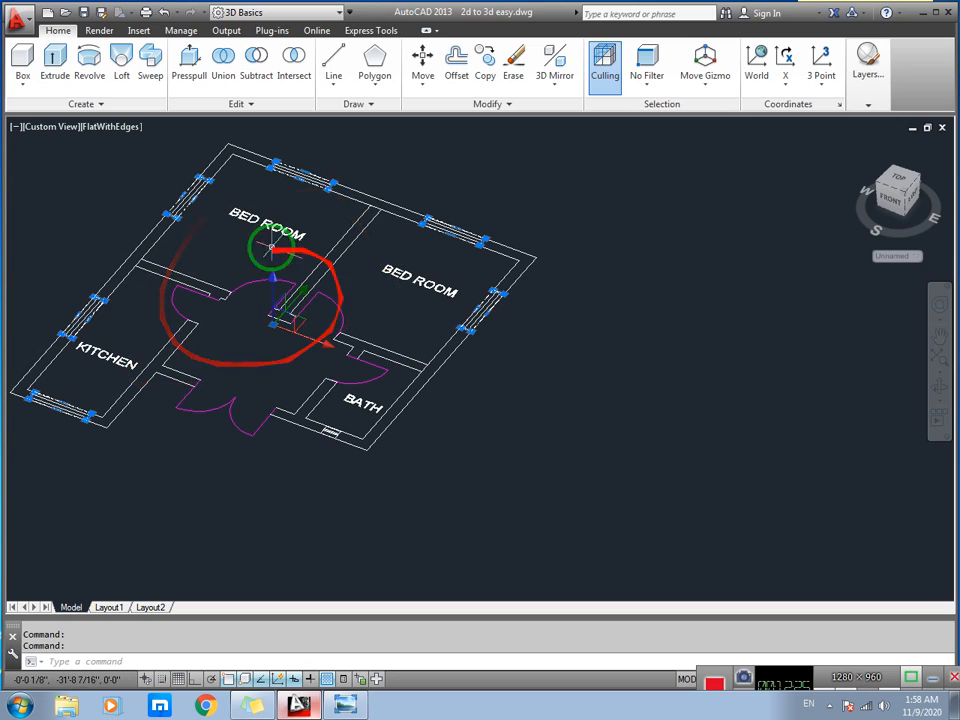
middle_drag(230, 324, 313, 364)
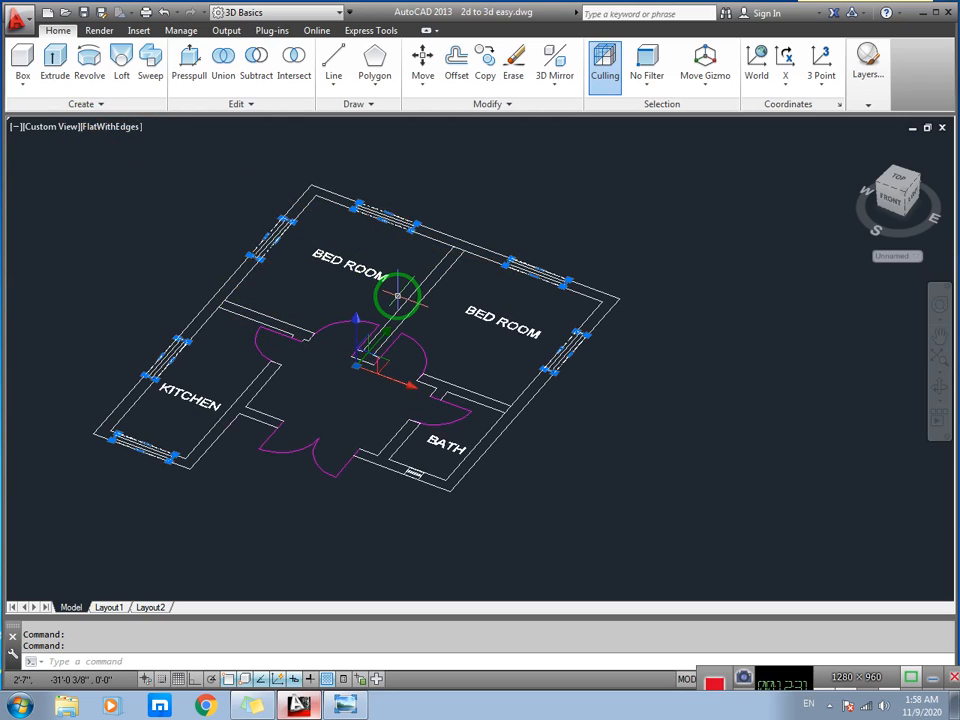
mouse_move(397, 296)
scroll(186, 343, up, 8)
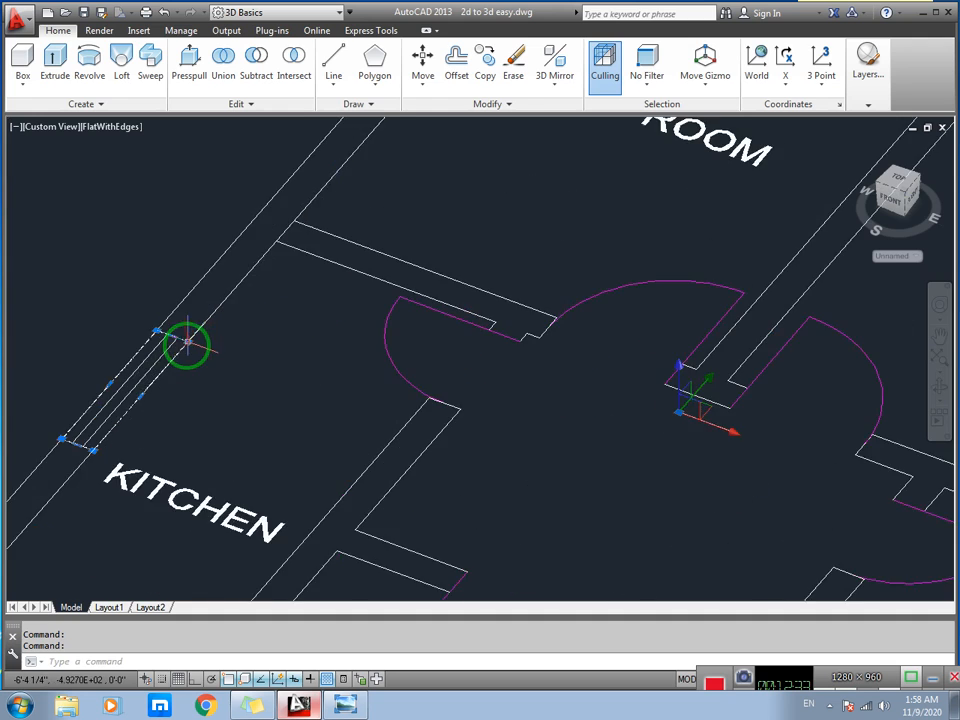
- Extrude the selected kitchen and bedroom window rectangles to a height of 4'
scroll(336, 302, down, 5)
scroll(336, 302, up, 7)
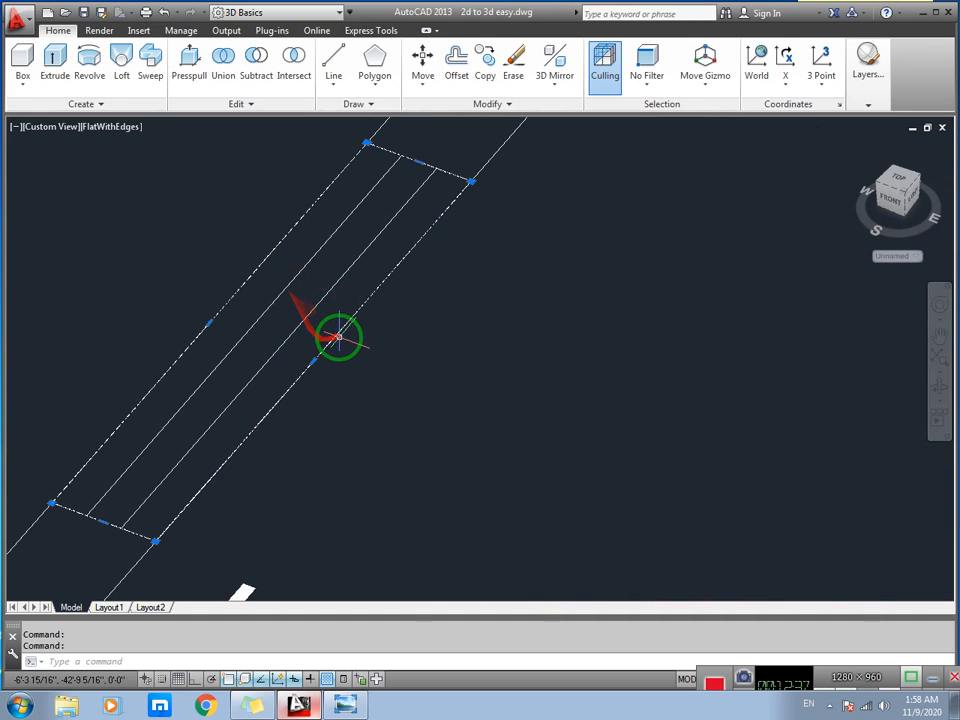
scroll(321, 300, down, 6)
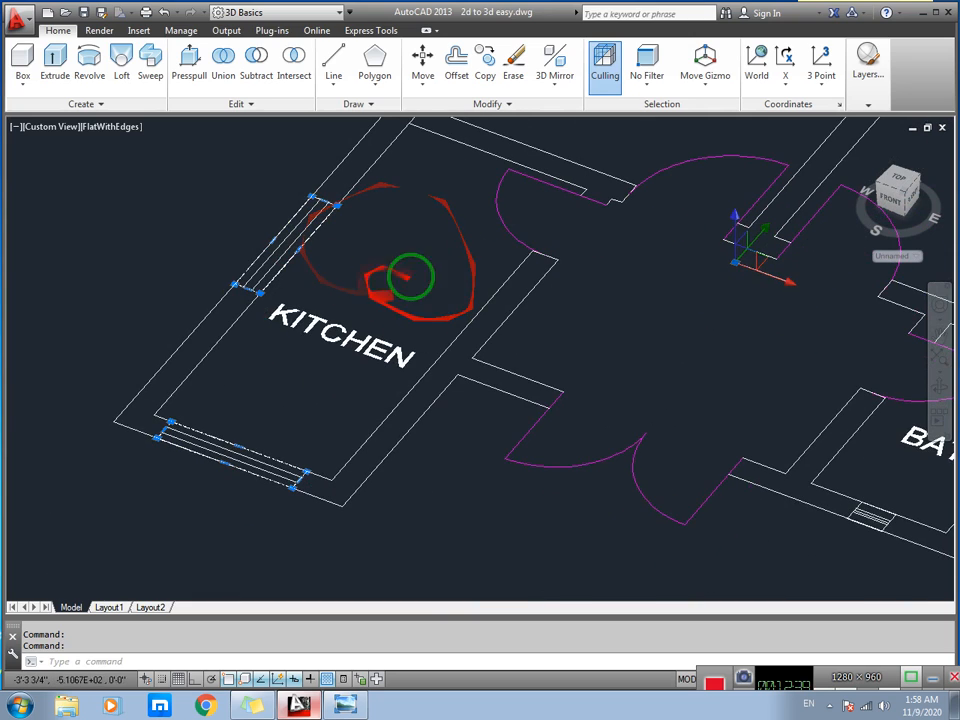
scroll(420, 300, down, 4)
middle_drag(544, 253, 541, 311)
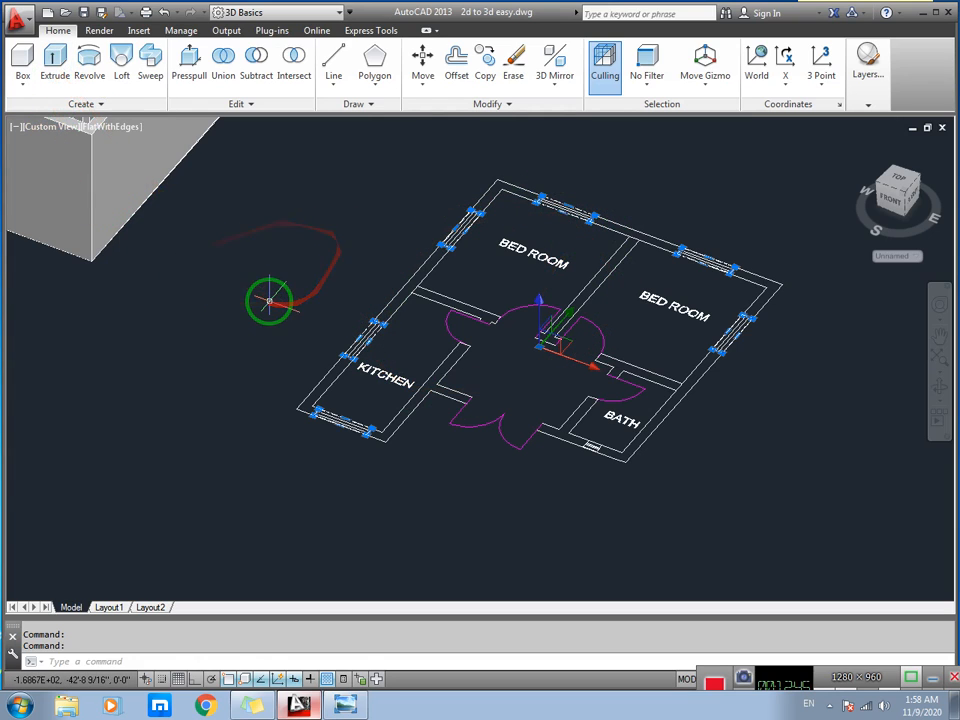
click(53, 62)
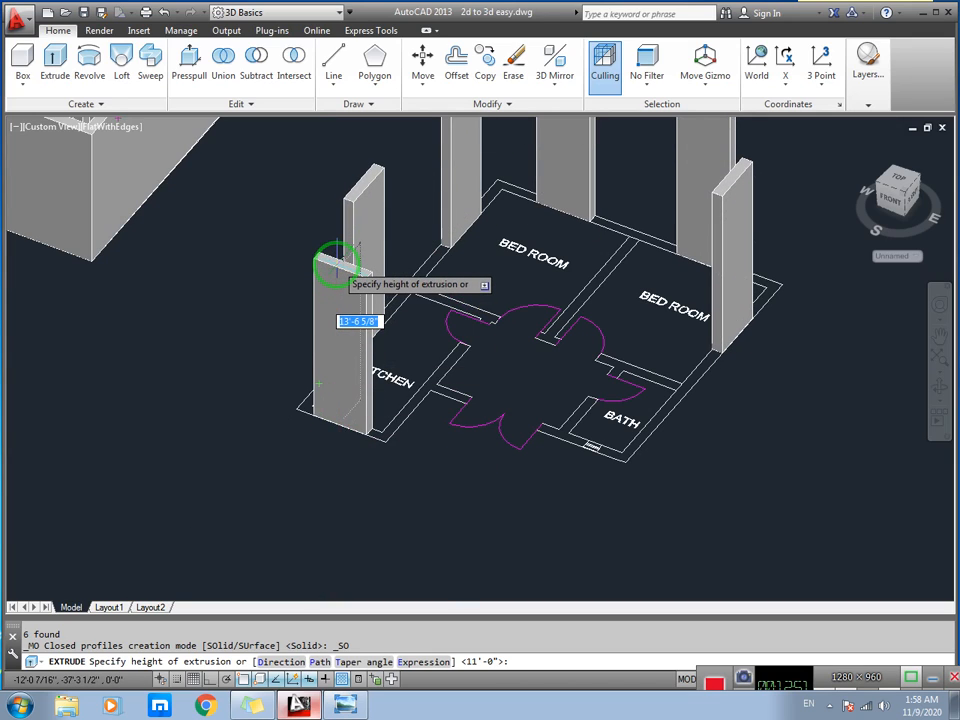
text(4)
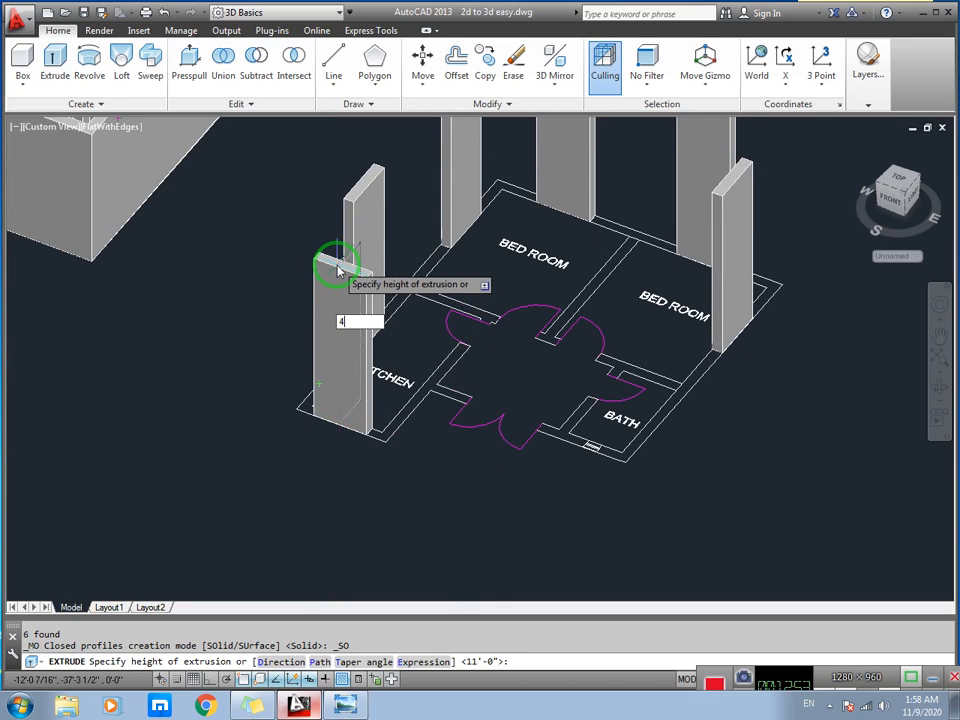
text(')
key(Return)
key(Escape)
middle_drag(392, 332, 385, 411)
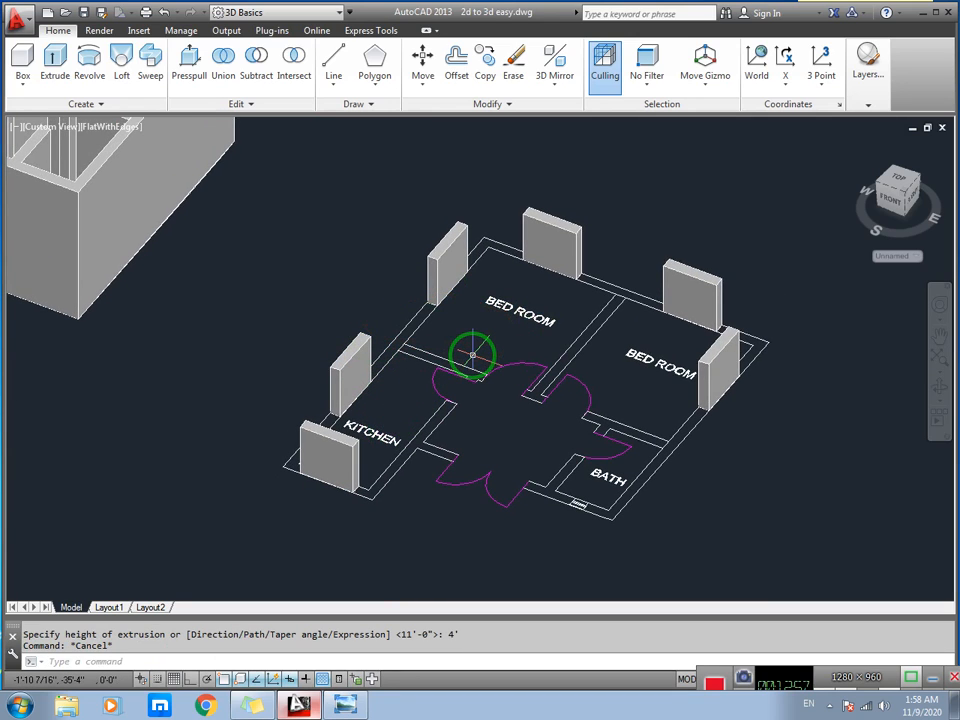
middle_drag(472, 355, 362, 375)
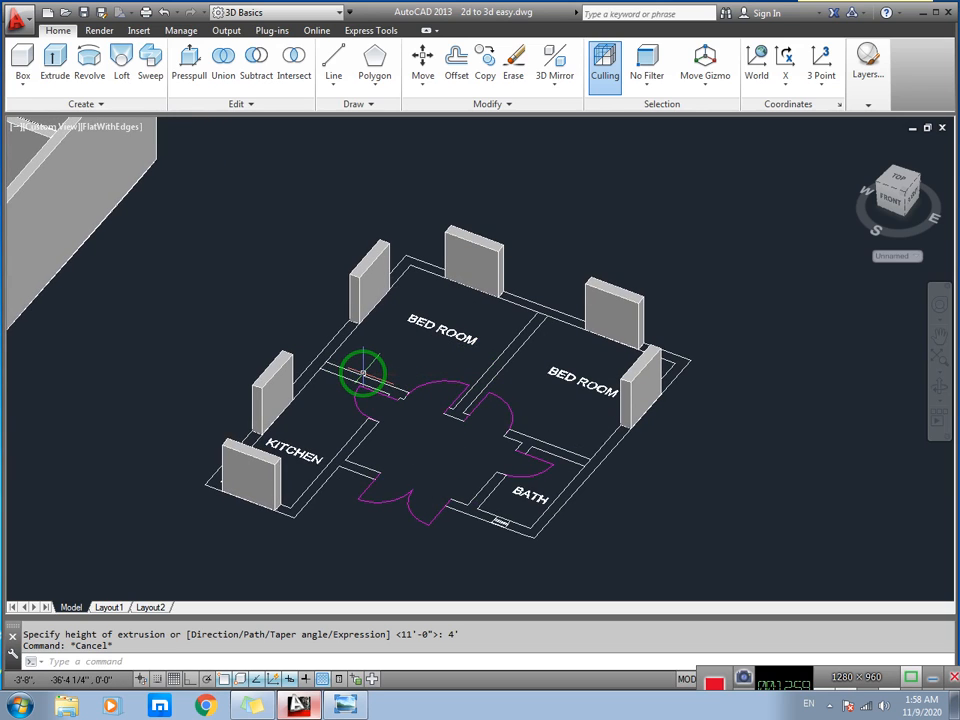
- Undo the extrusion of the window rectangles
key(ctrl+z)
key(ctrl+z)
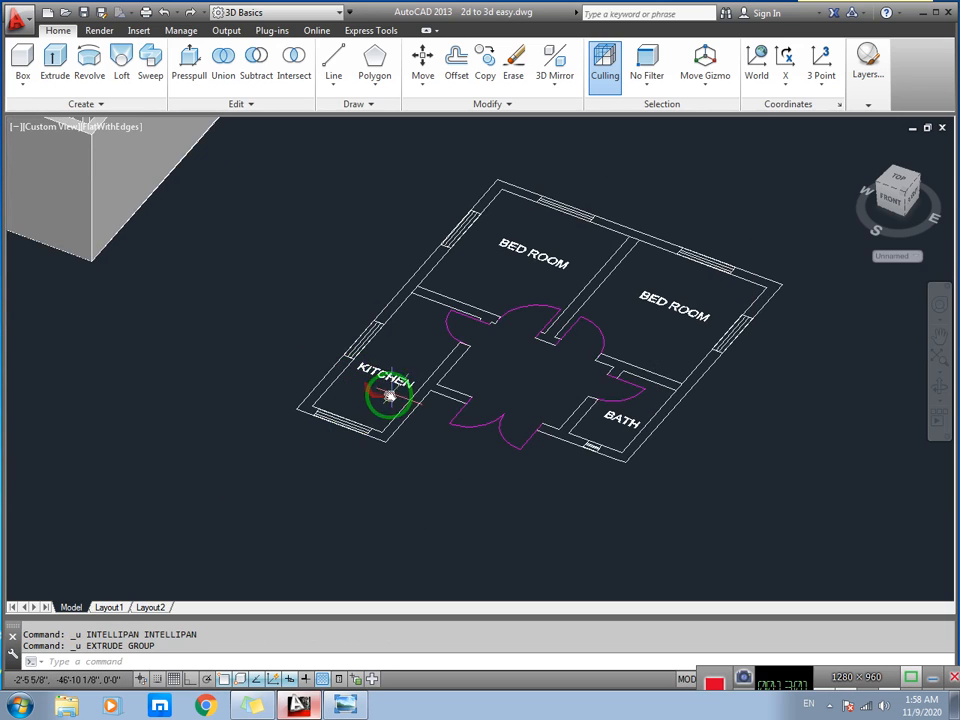
- Erase the inner lines of the window in the kitchen's long outer wall
scroll(311, 399, up, 8)
click(278, 411)
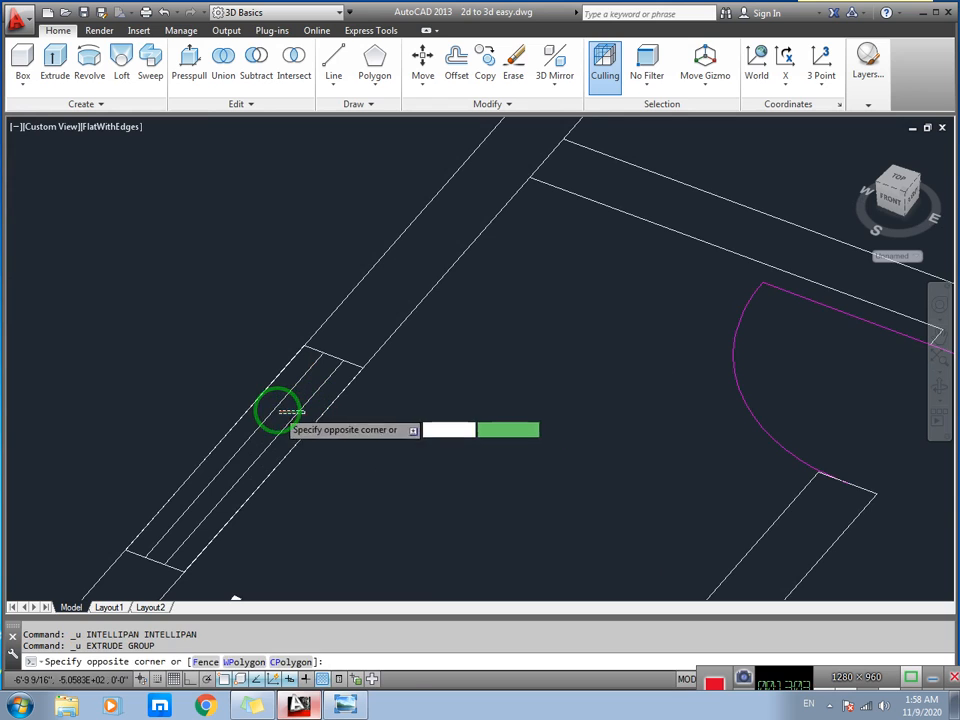
click(272, 407)
key(Delete)
- Erase the inner lines of the side-wall window in the bedroom next to the kitchen
scroll(407, 317, down, 6)
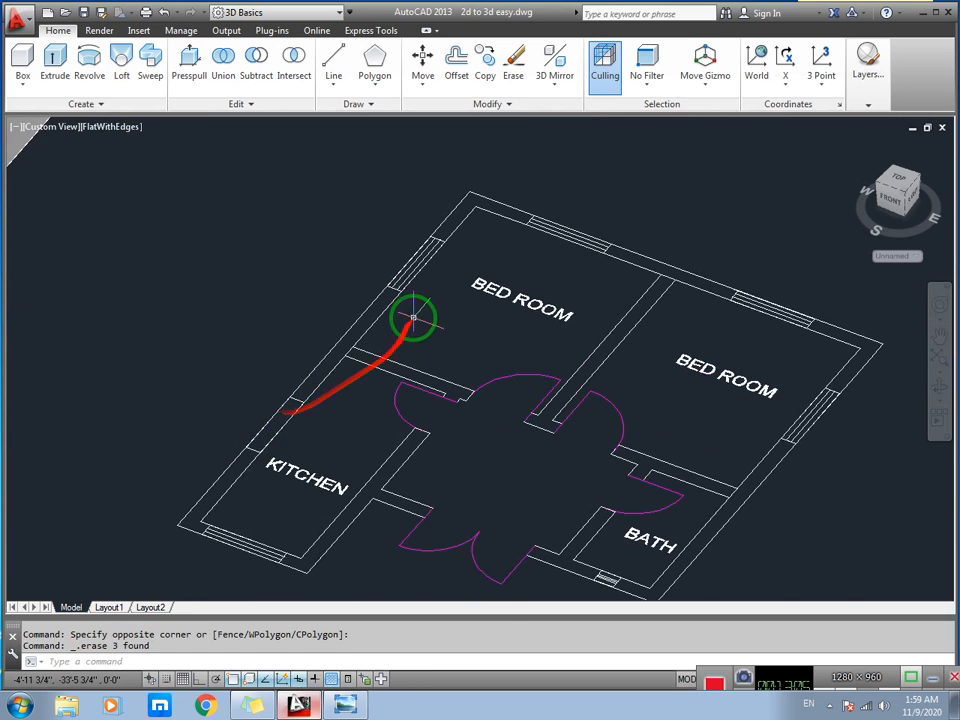
scroll(392, 336, up, 8)
click(396, 366)
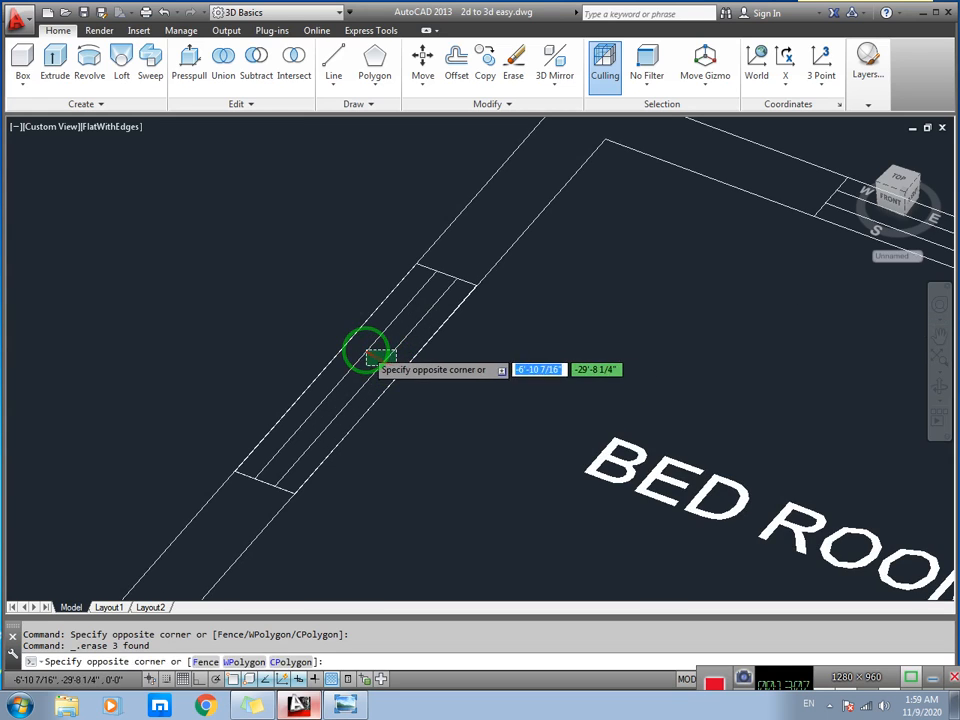
click(363, 344)
key(Delete)
- Erase the two inner lines of the back-wall window in the bedroom next to the kitchen
scroll(384, 361, down, 5)
middle_drag(530, 325, 416, 343)
scroll(520, 341, up, 4)
scroll(520, 341, up, 3)
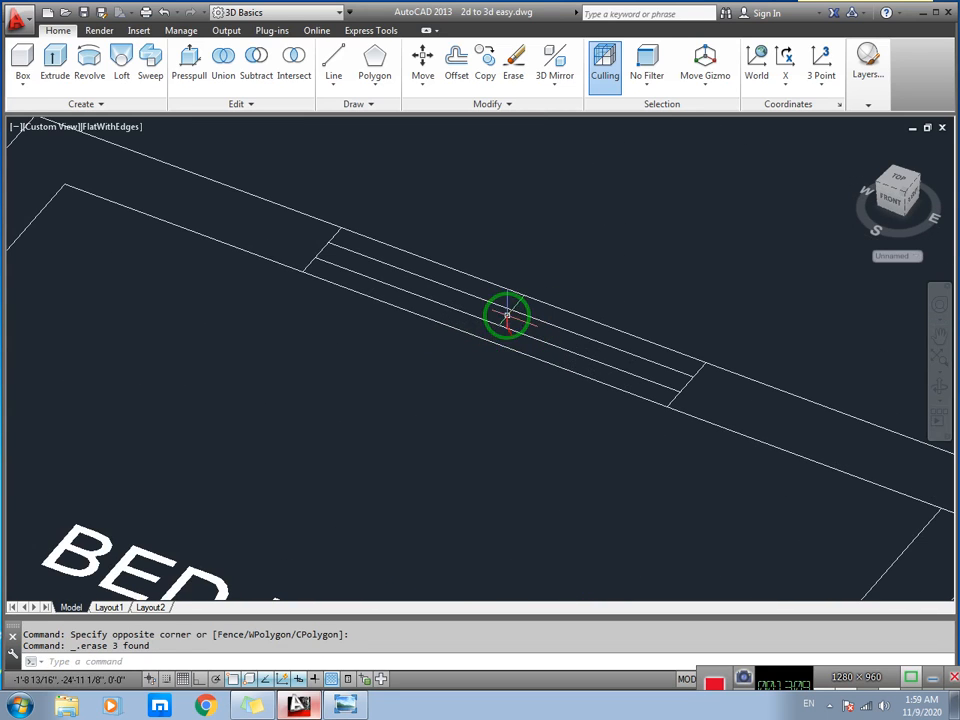
click(506, 302)
click(494, 334)
key(Delete)
- Erase the two inner lines of the back-wall window in the bedroom next to the bath
scroll(498, 338, down, 4)
scroll(498, 338, down, 3)
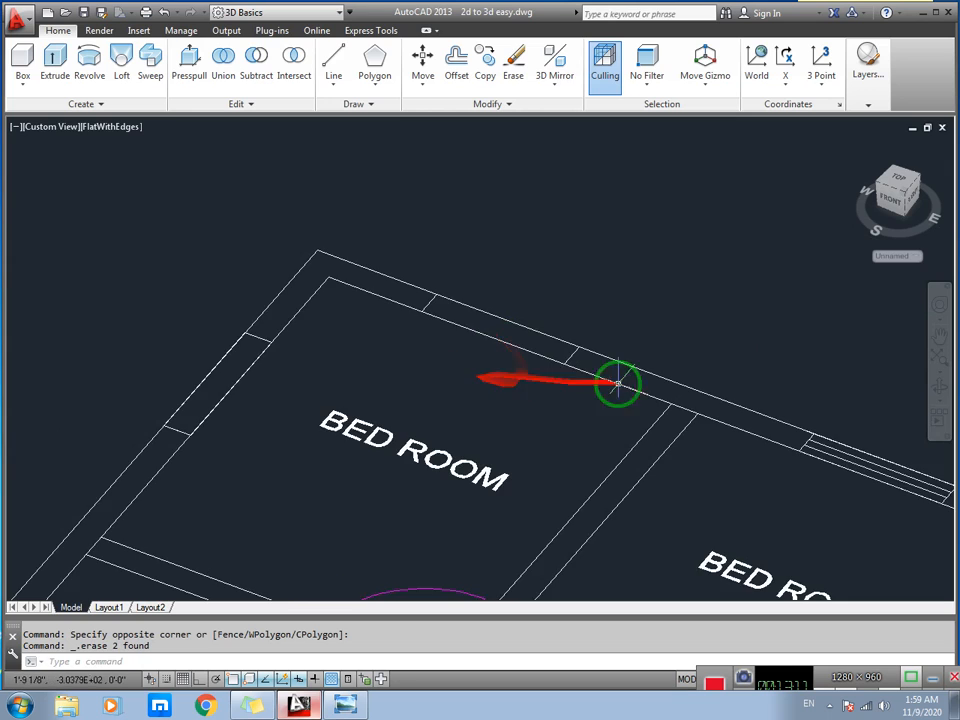
middle_drag(617, 381, 446, 281)
scroll(446, 281, up, 5)
click(446, 253)
click(424, 270)
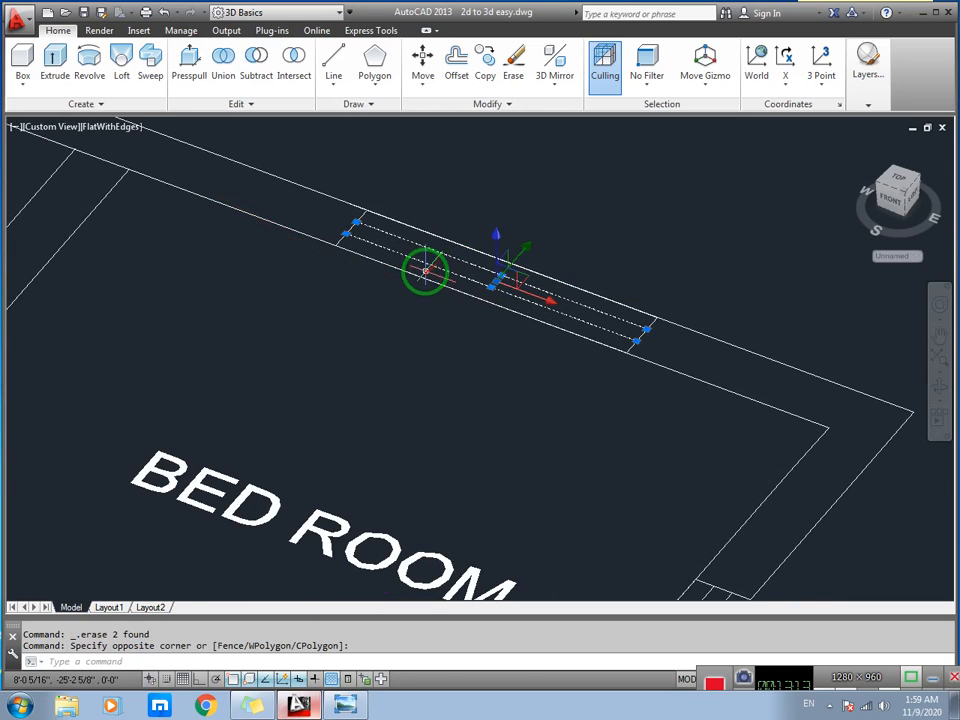
key(Delete)
- Erase the inner lines of the side-wall window in the bedroom next to the bath
middle_drag(482, 377, 268, 165)
scroll(386, 254, down, 4)
scroll(421, 300, up, 4)
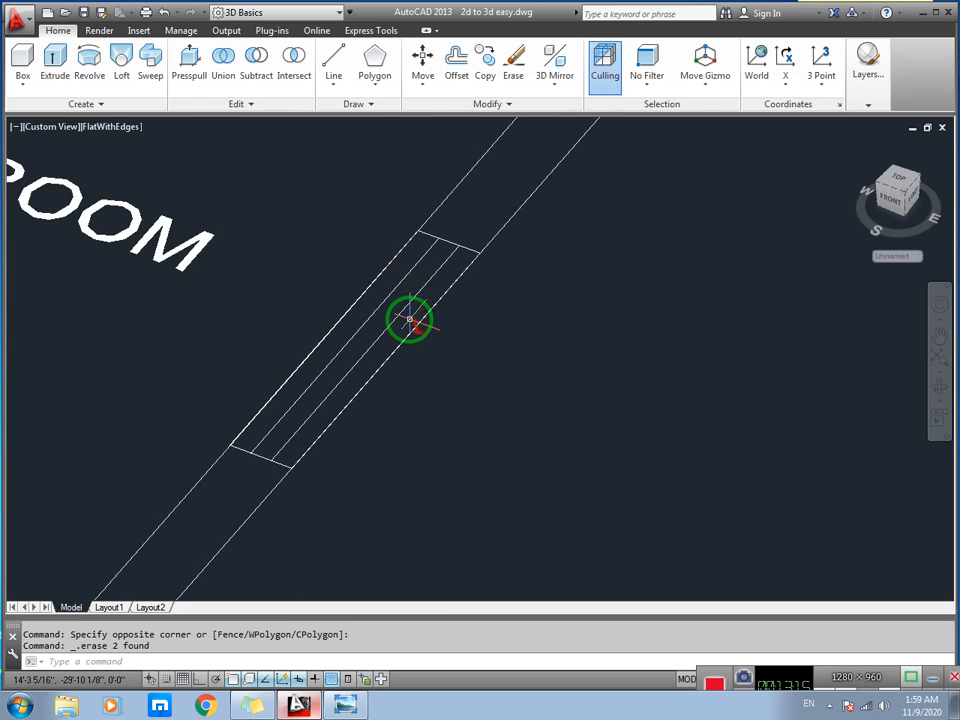
click(383, 314)
click(373, 304)
key(Delete)
- Erase the inner lines of the small bath window
scroll(340, 362, down, 3)
middle_drag(317, 384, 531, 208)
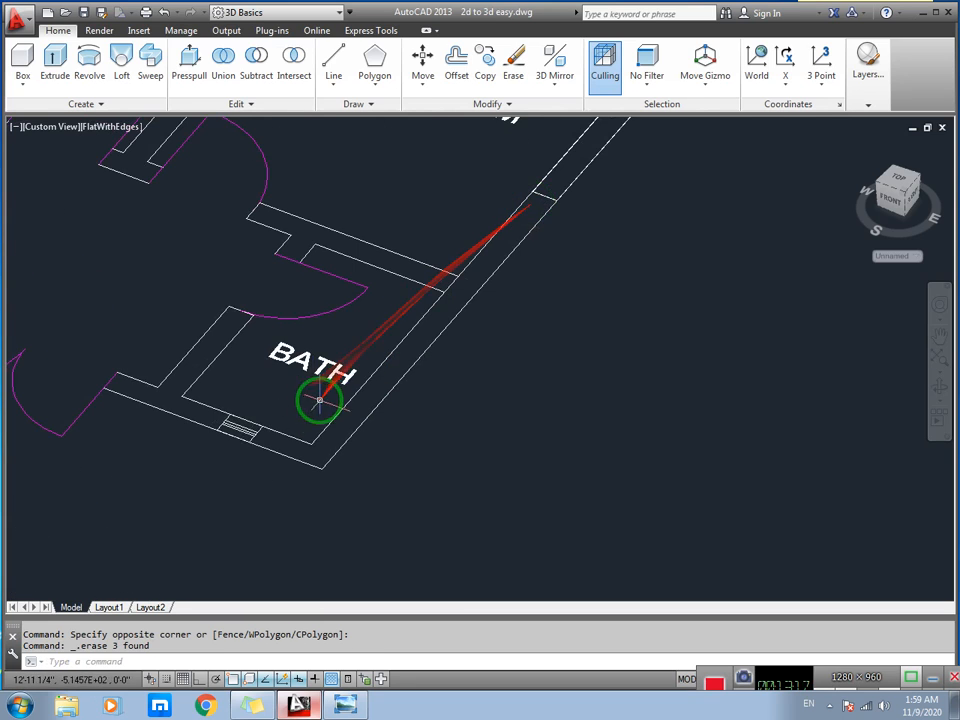
scroll(214, 412, up, 5)
click(294, 450)
click(276, 465)
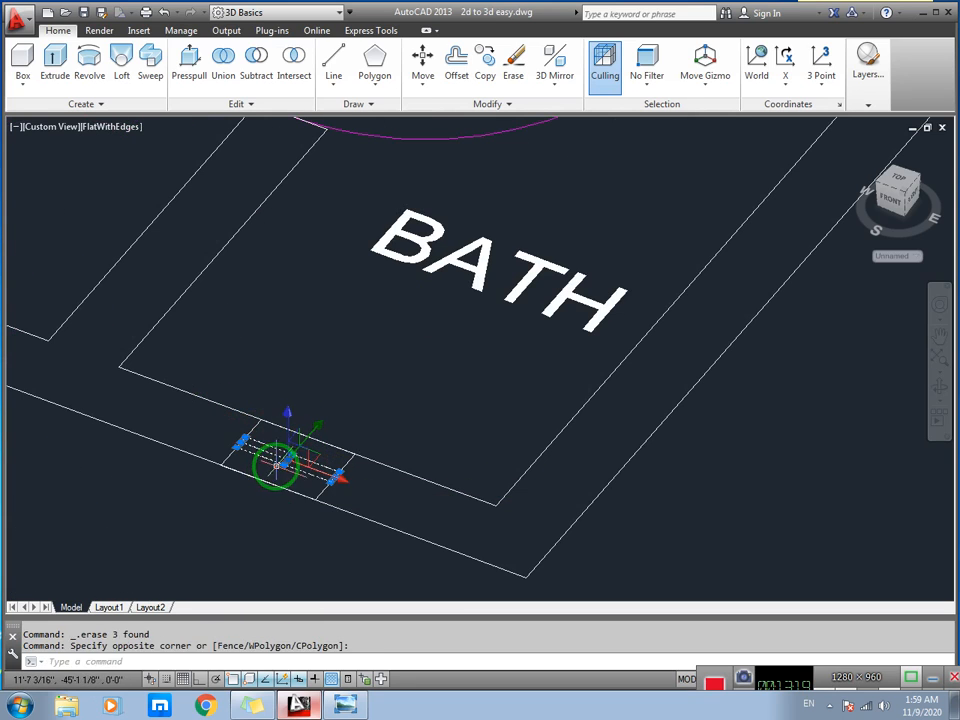
key(Delete)
- Erase the inner lines of the window in the kitchen's short outer wall
scroll(214, 407, down, 6)
middle_drag(137, 386, 495, 398)
scroll(170, 405, up, 3)
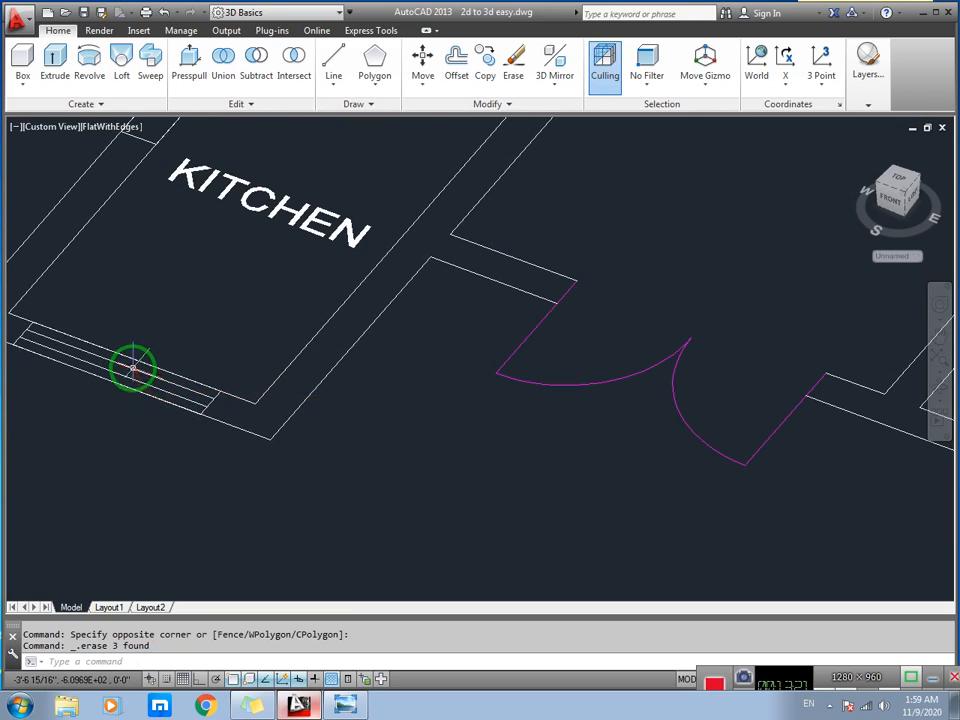
click(131, 370)
click(121, 378)
key(Delete)
- Presspull the back-wall window area of the bedroom next to the kitchen up to a height of 4'
scroll(122, 377, down, 5)
middle_drag(289, 294, 252, 373)
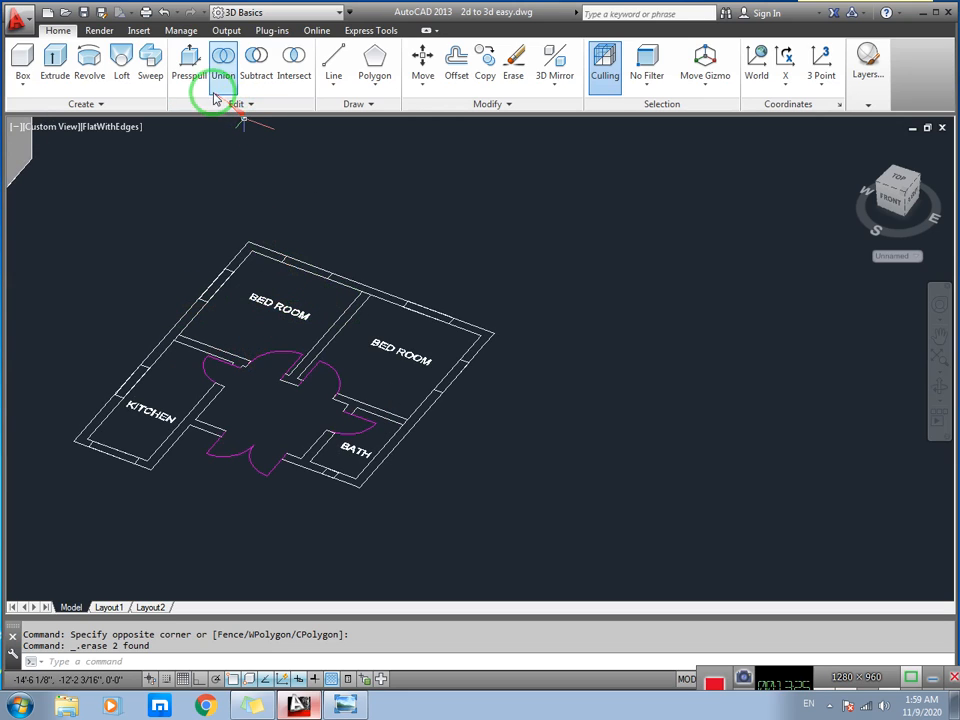
click(188, 60)
scroll(315, 285, up, 3)
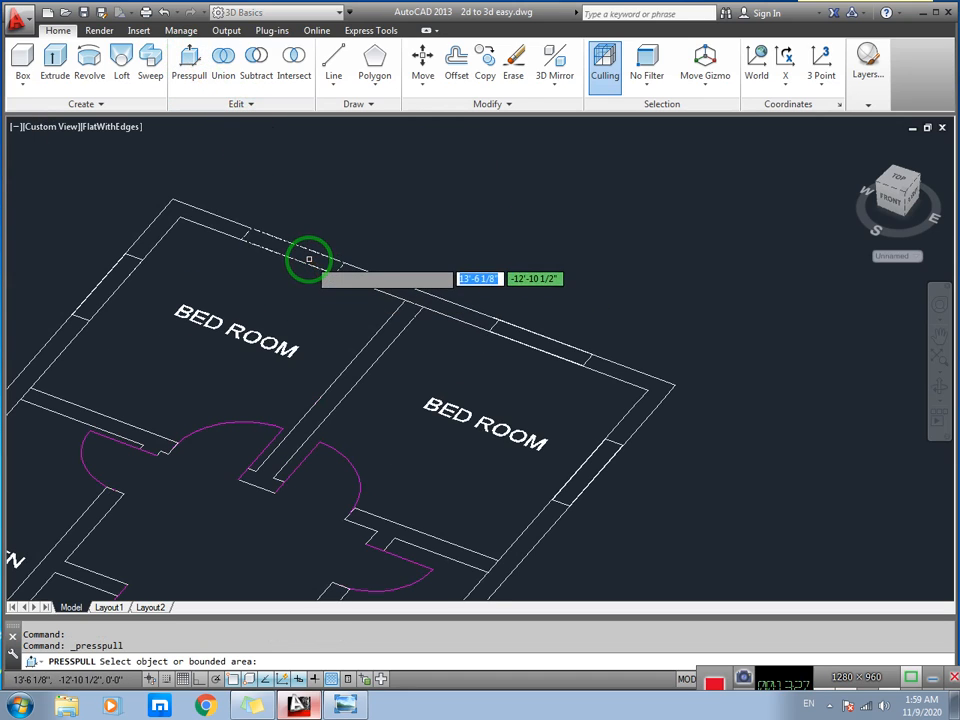
click(311, 257)
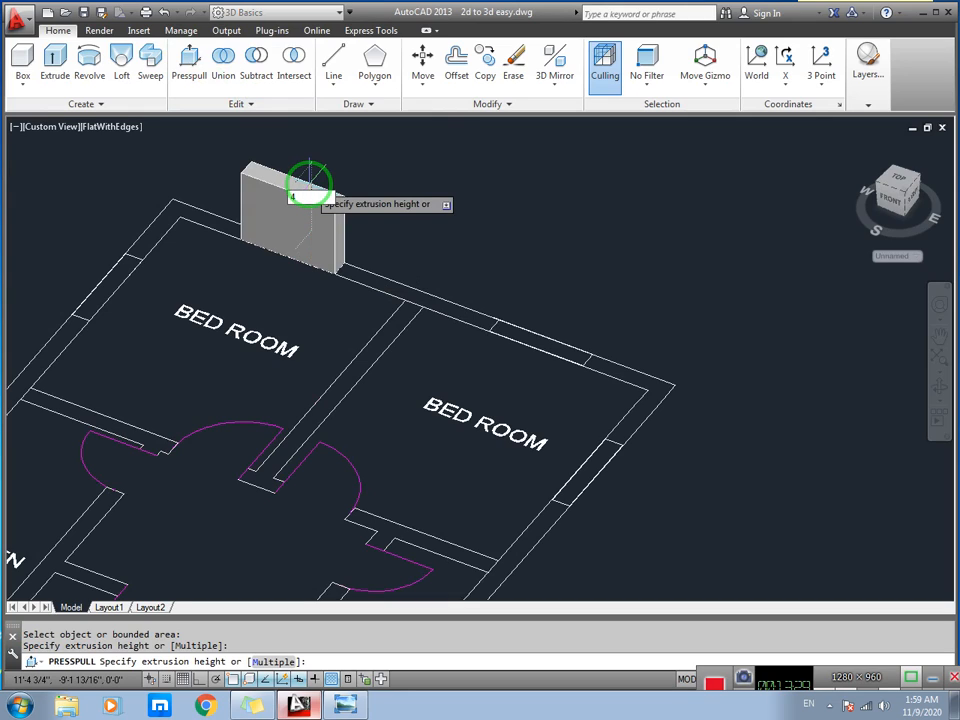
click(302, 178)
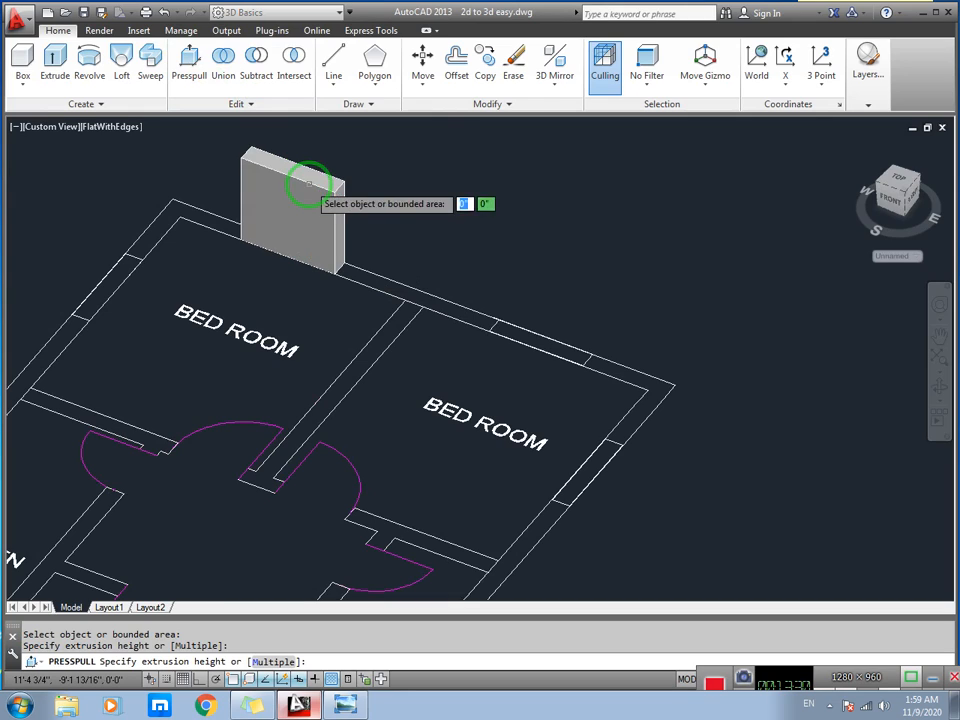
- Presspull the back-wall and side-wall window areas of the bedroom next to the bath up 4' each
click(546, 336)
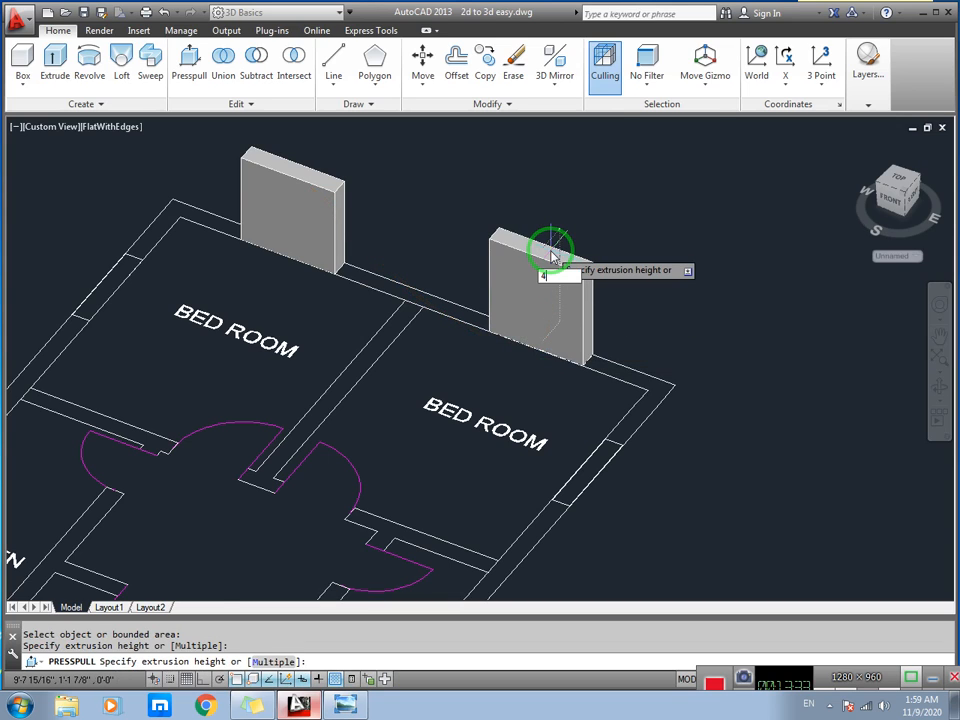
text(')
key(Return)
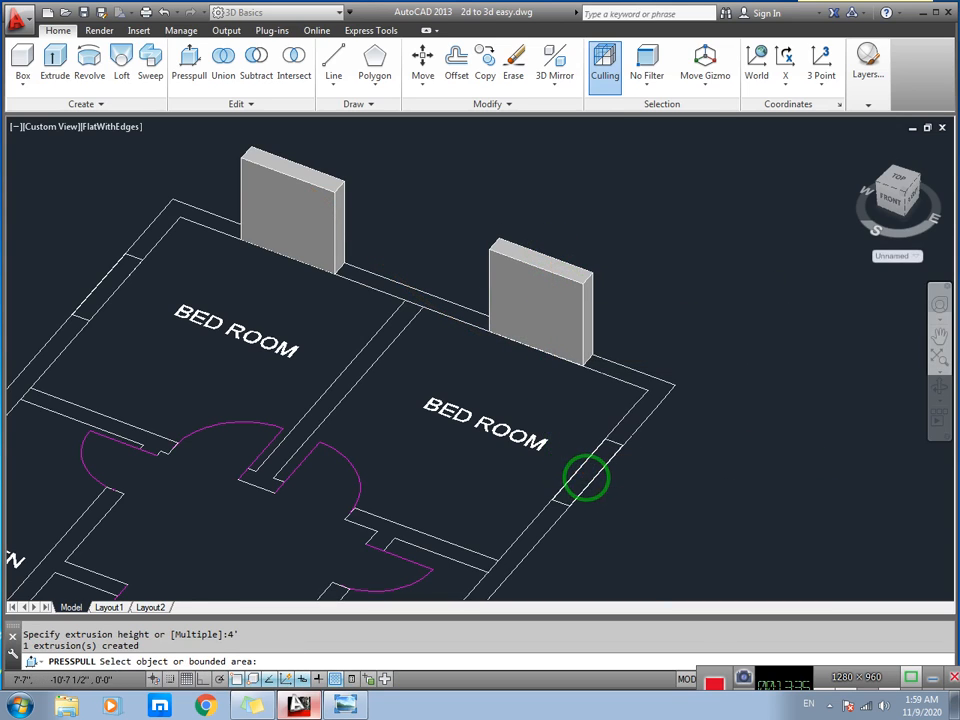
click(586, 478)
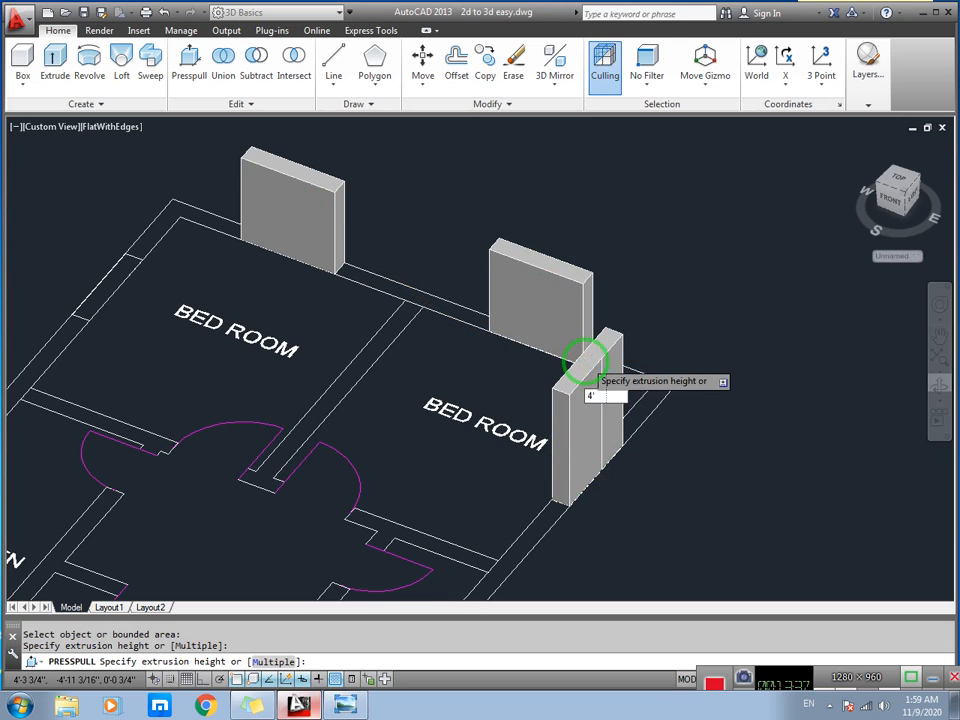
key(Return)
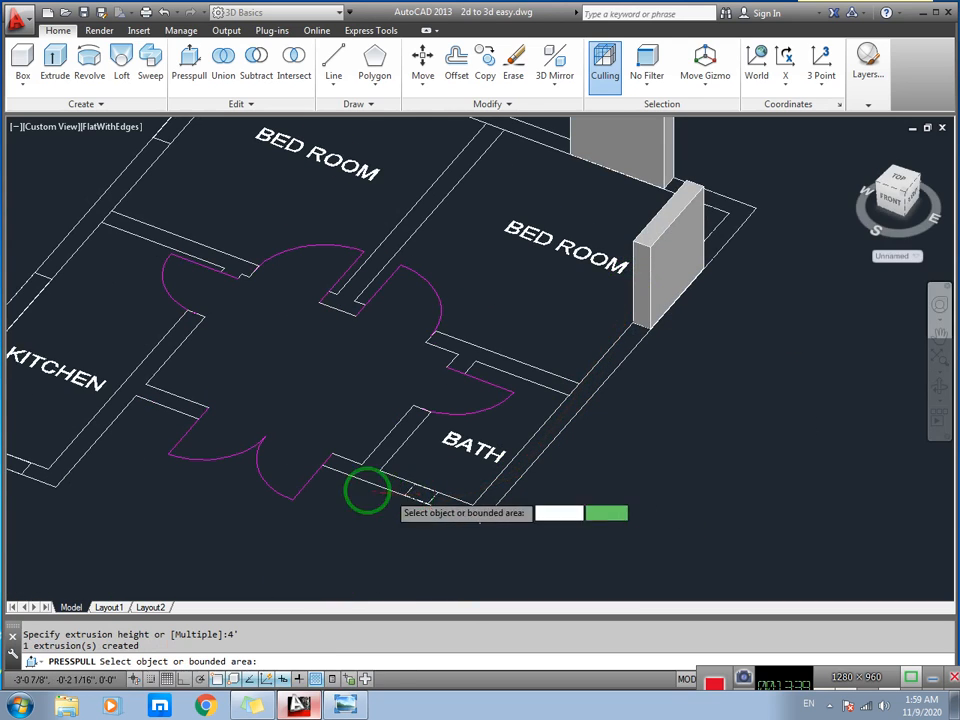
- Presspull the window area in the kitchen's short outer wall up to a height of 4'
middle_drag(235, 433, 495, 394)
scroll(306, 427, up, 2)
click(261, 412)
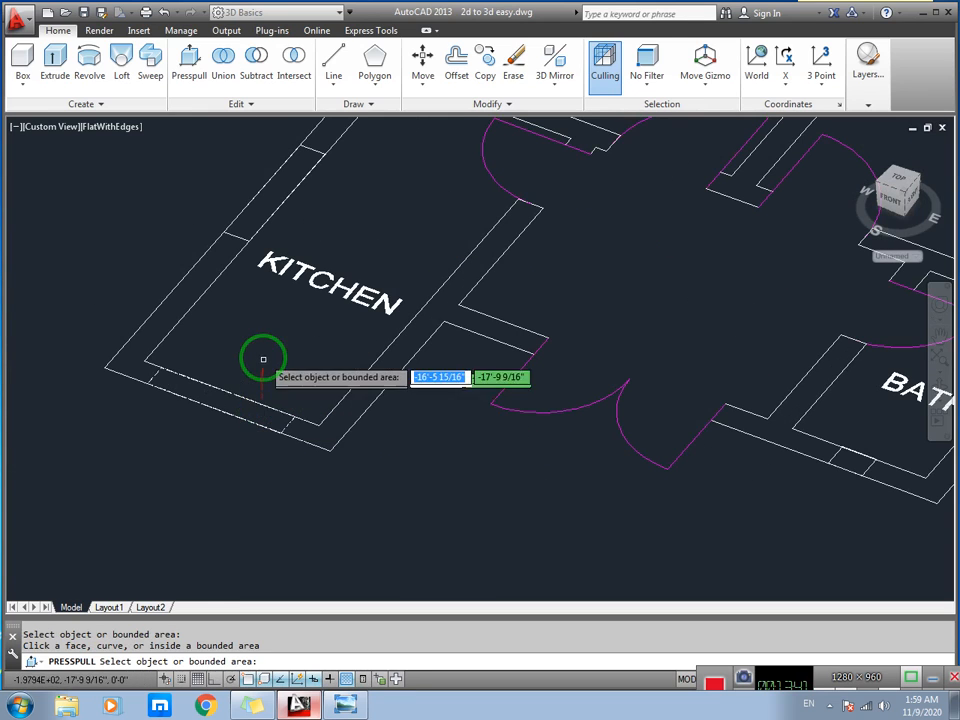
click(246, 403)
text(4)
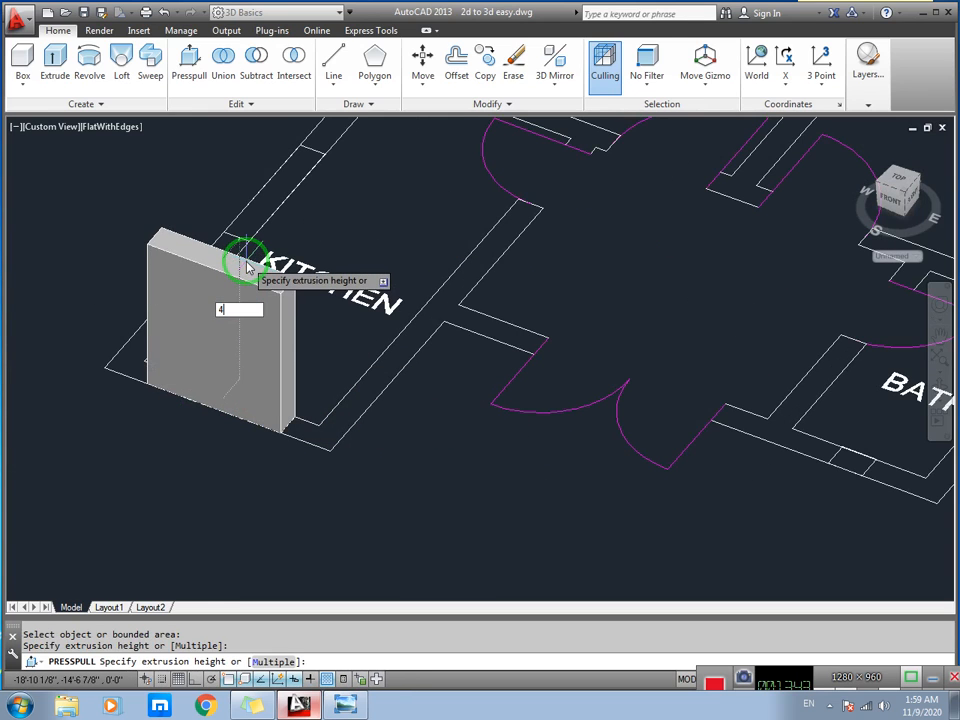
text(')
key(Return)
- Presspull the window area in the kitchen's long outer wall up to a height of 4'
middle_drag(244, 260, 280, 395)
click(291, 296)
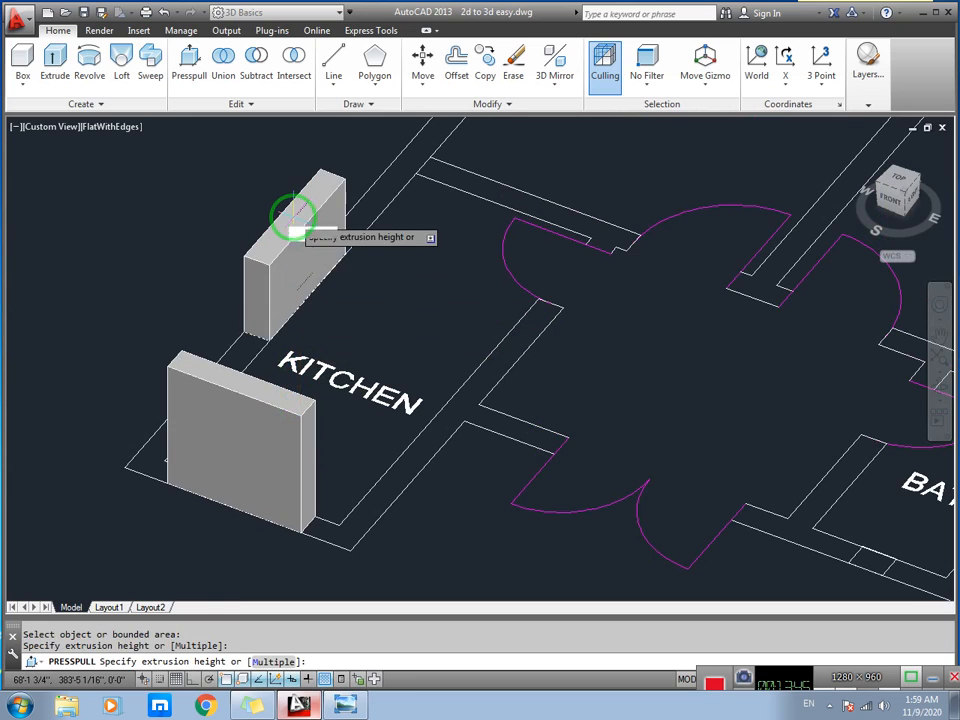
text(4')
key(Return)
- Presspull the side-wall window area of the bedroom next to the kitchen up to a height of 4'
middle_drag(389, 274, 371, 444)
click(518, 188)
middle_drag(518, 188, 491, 301)
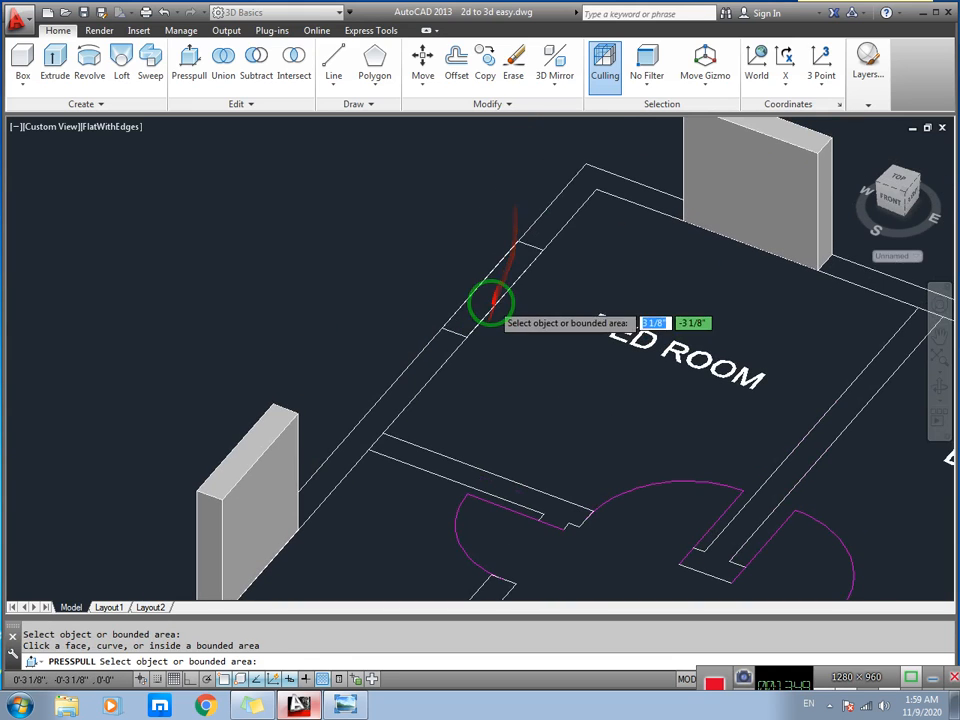
click(491, 301)
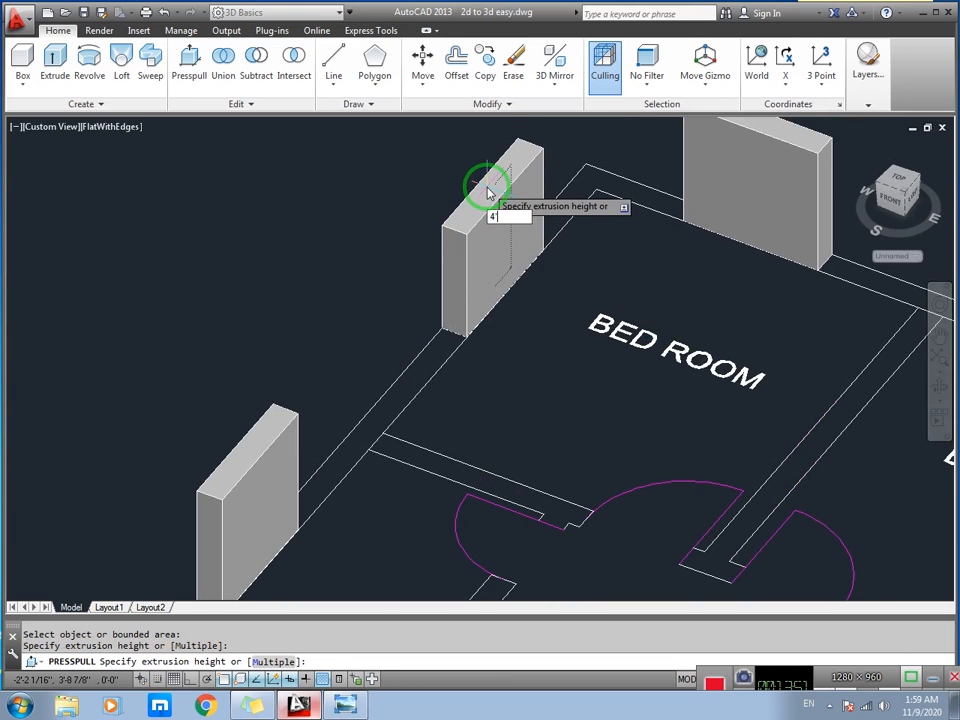
text(4')
key(Return)
scroll(500, 300, down, 5)
scroll(480, 350, up, 1)
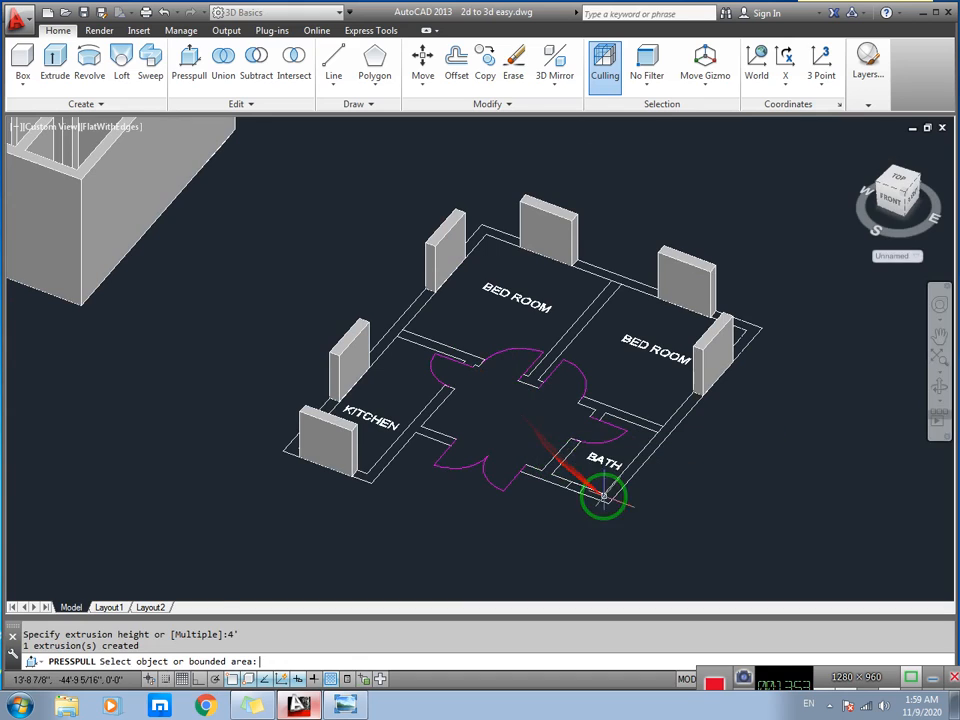
- Presspull the bath window area up to a height of 1'
key(Return)
middle_drag(604, 496, 542, 469)
scroll(514, 442, up, 2)
key(Return)
scroll(514, 474, up, 4)
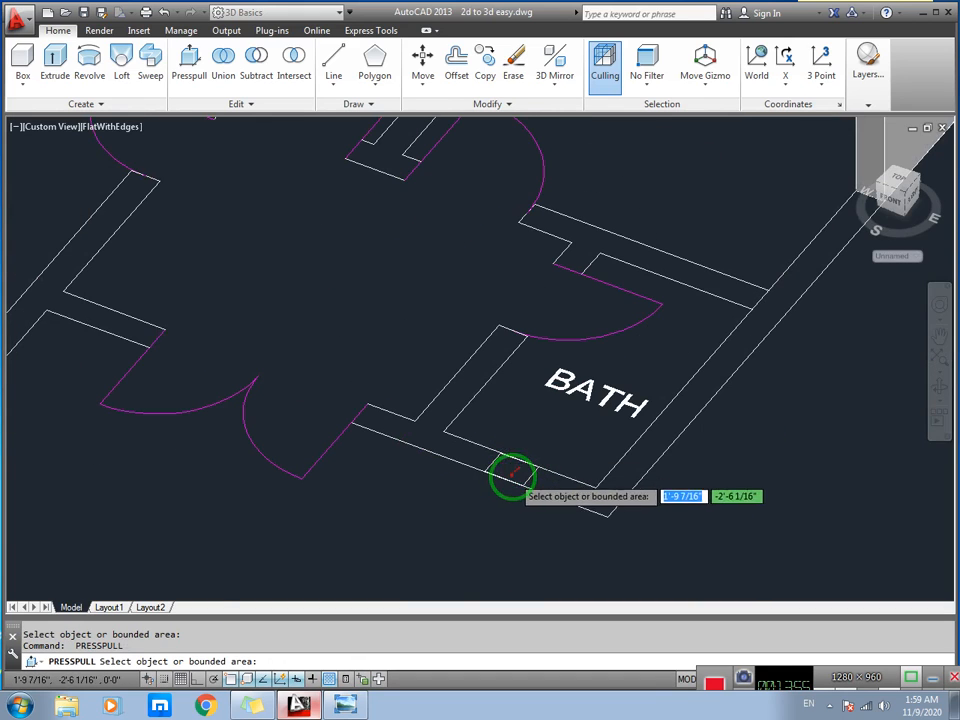
click(510, 468)
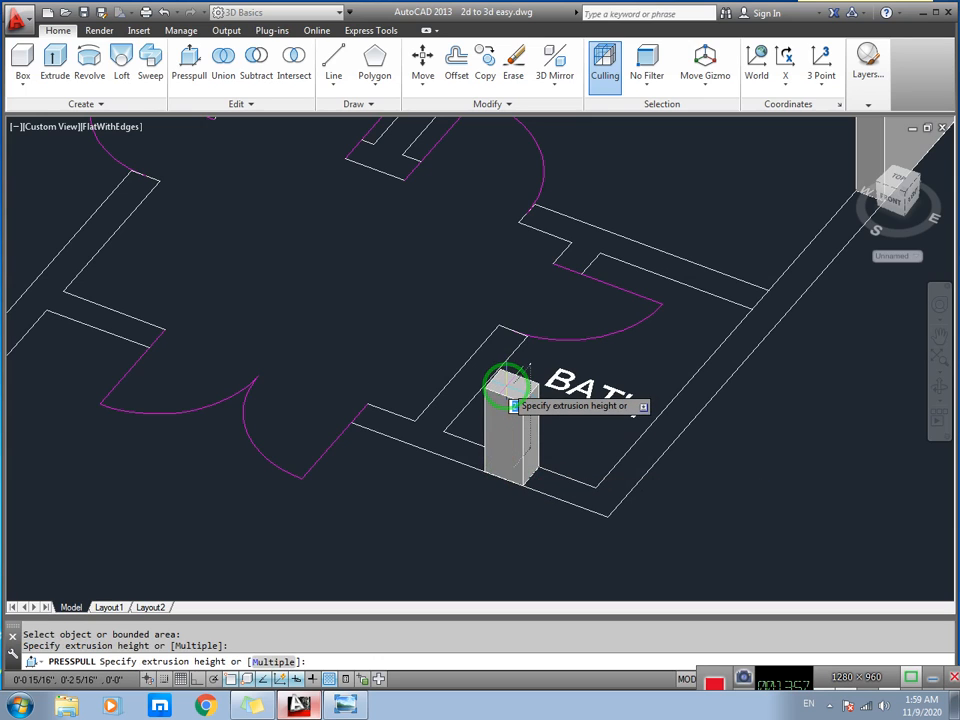
text(1')
key(Return)
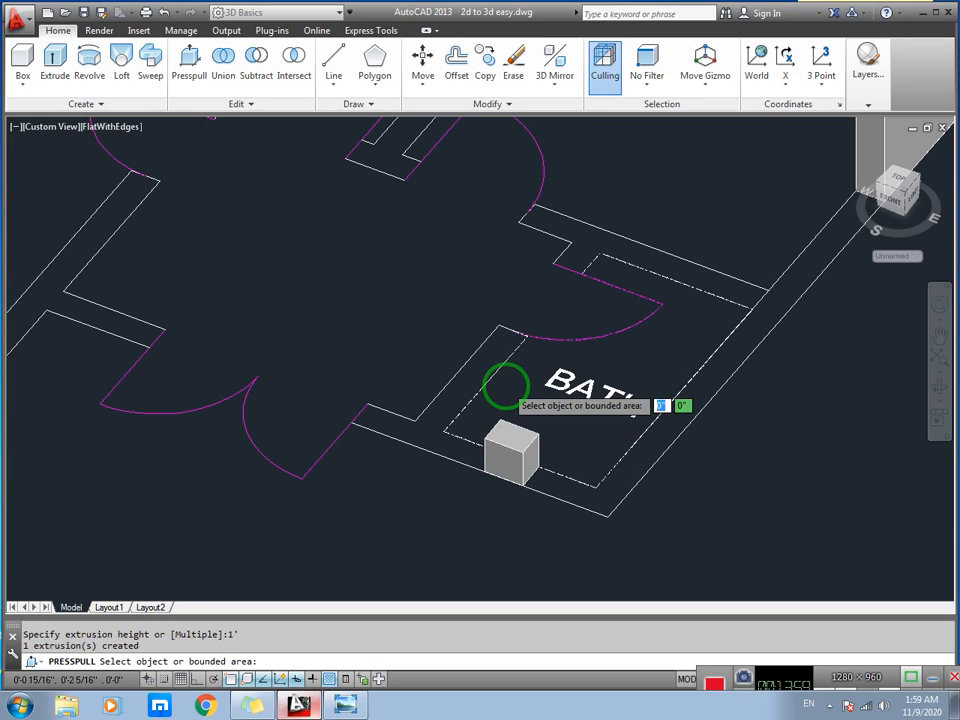
key(Return)
scroll(514, 415, down, 2)
middle_drag(467, 407, 526, 513)
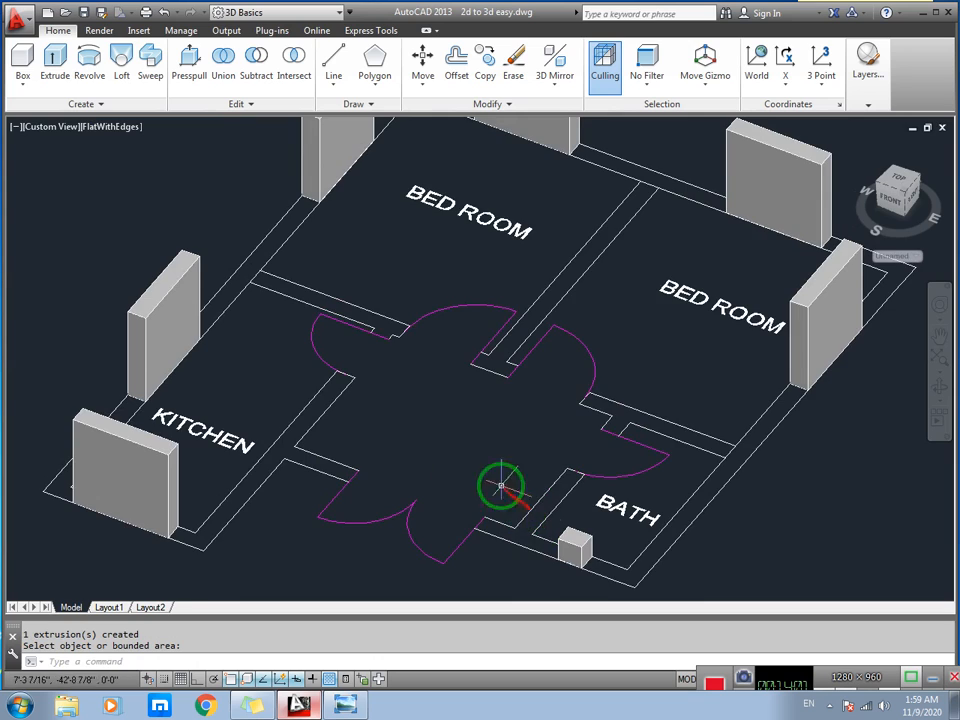
middle_drag(433, 437, 457, 500)
scroll(404, 430, down, 2)
middle_drag(312, 441, 369, 454)
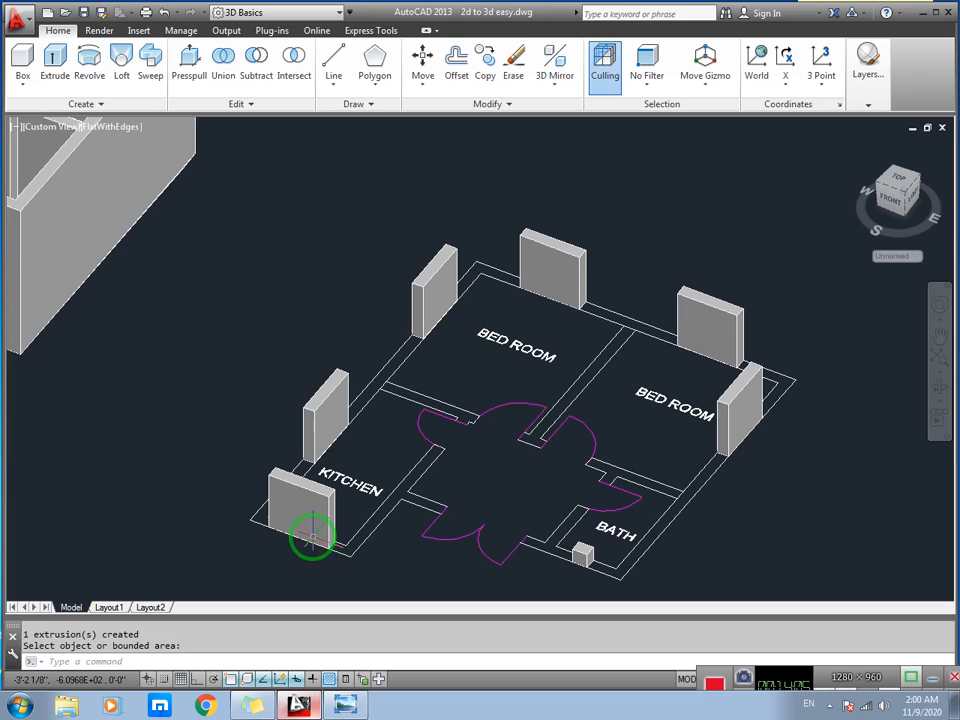
key(Return)
click(323, 503)
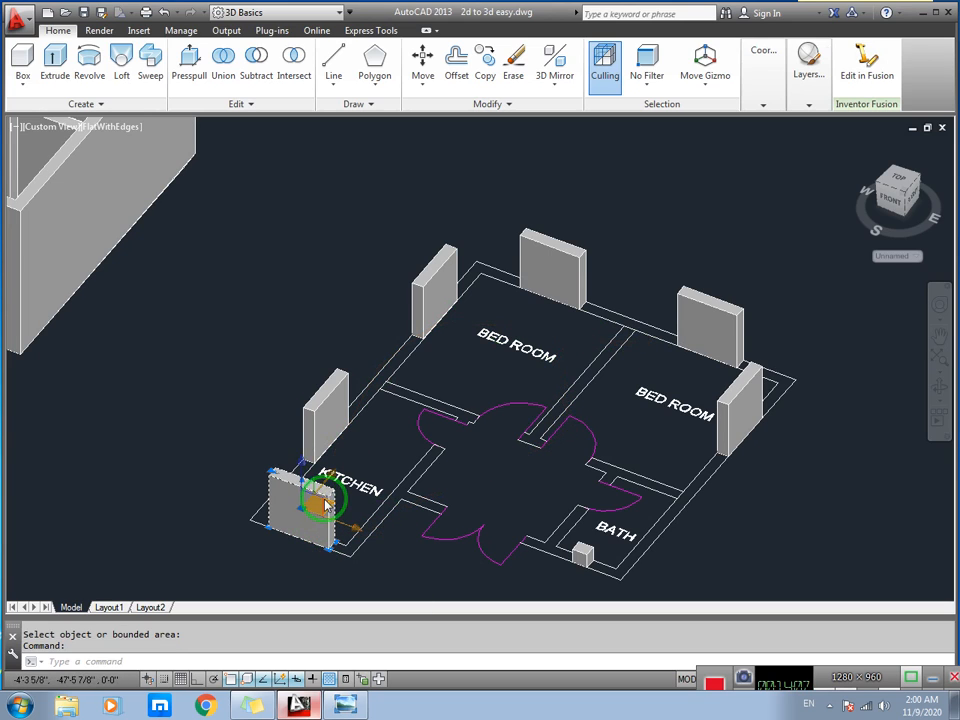
key(Escape)
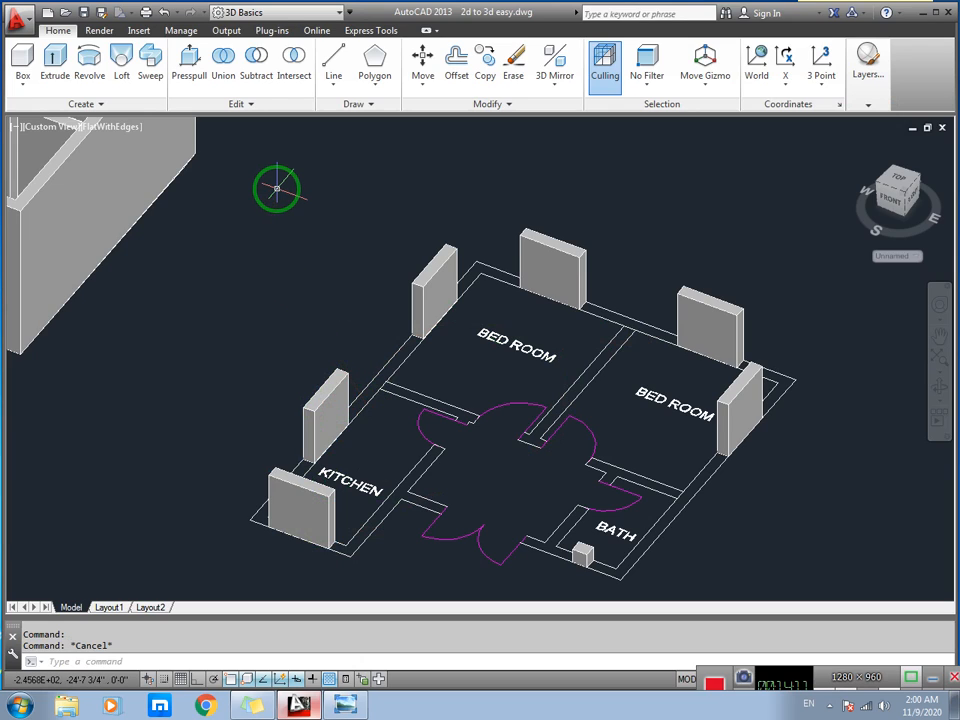
- Create a new layer named 3D walls and set its color to magenta
key(Return)
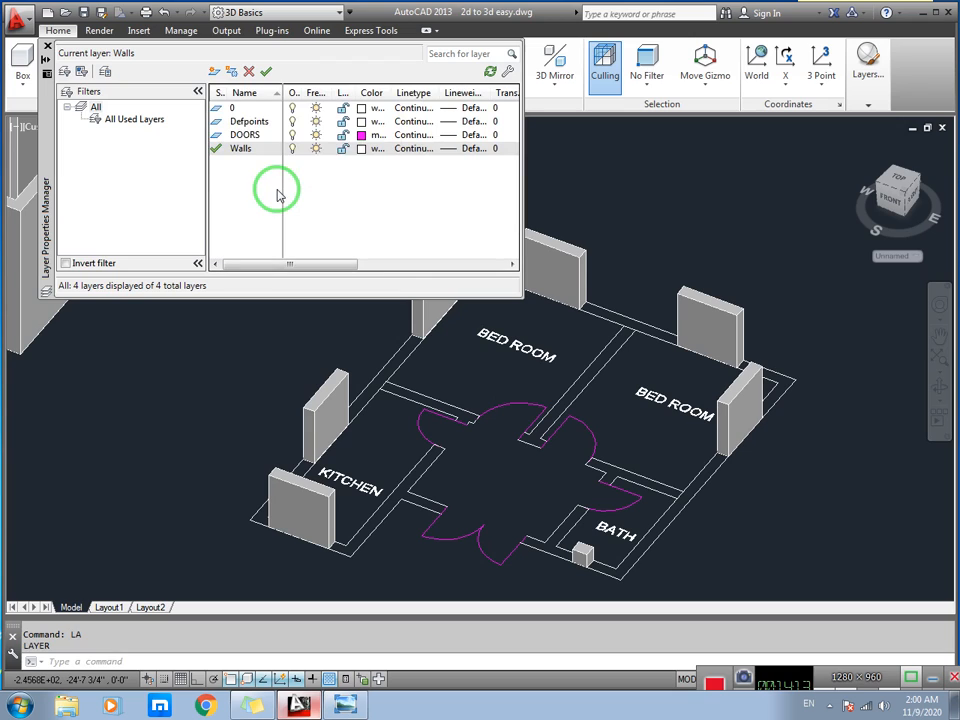
click(215, 74)
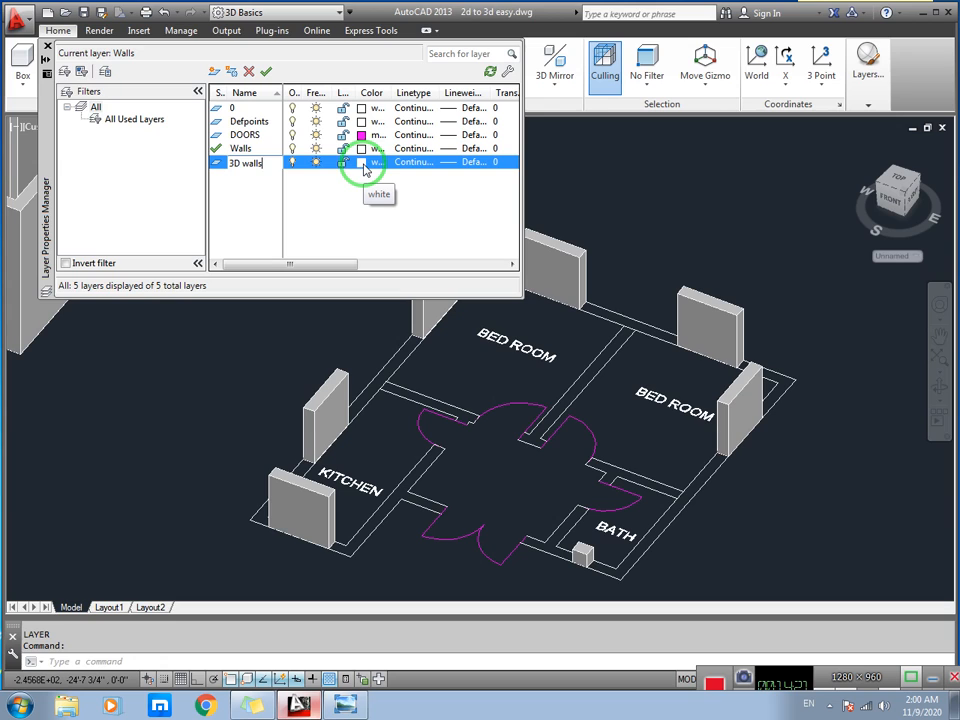
click(365, 170)
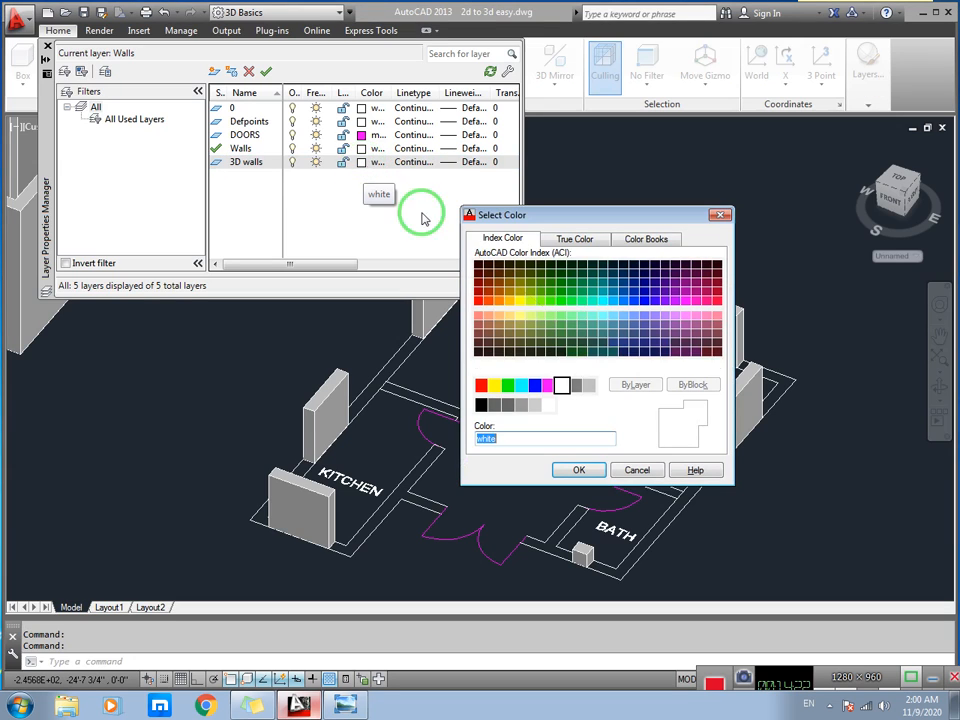
click(548, 385)
click(579, 470)
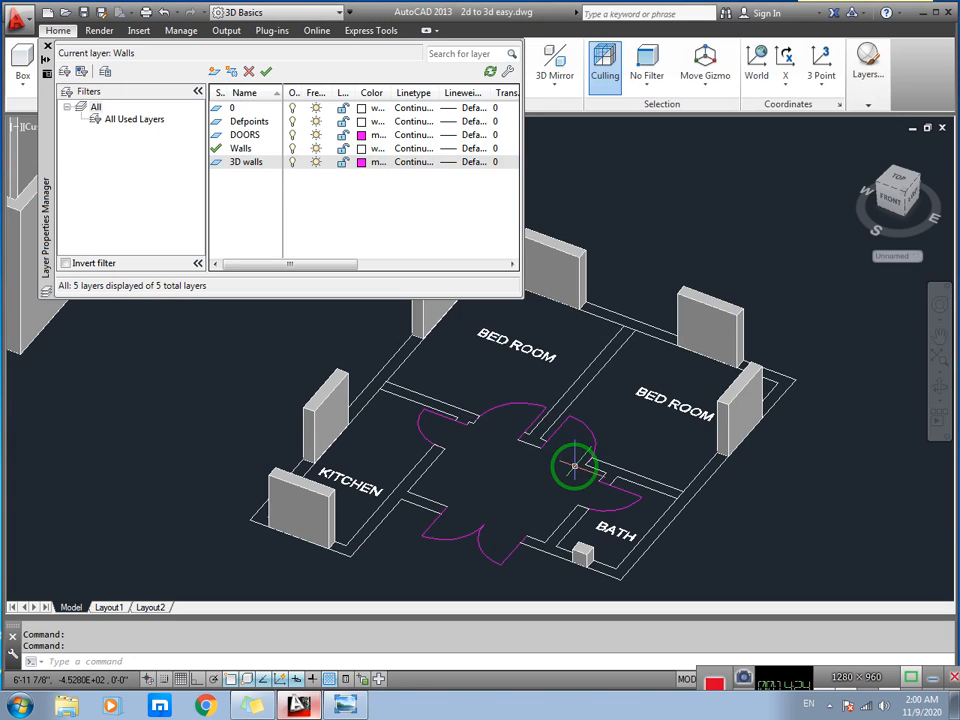
- Change the color of the 3D walls layer to blue and close the layer manager
click(365, 170)
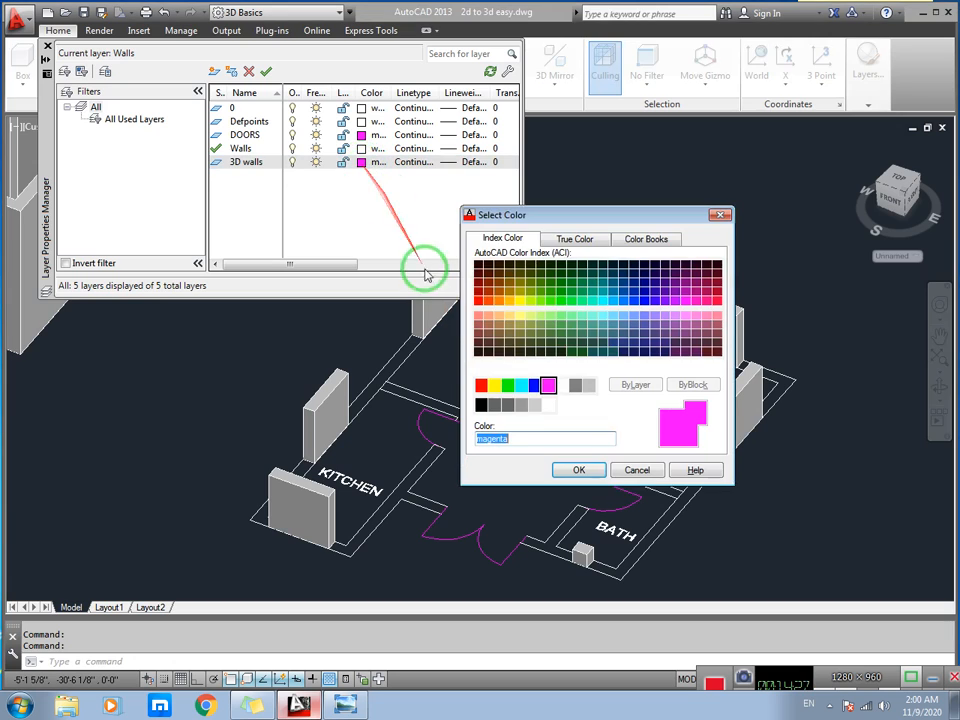
click(535, 385)
click(590, 472)
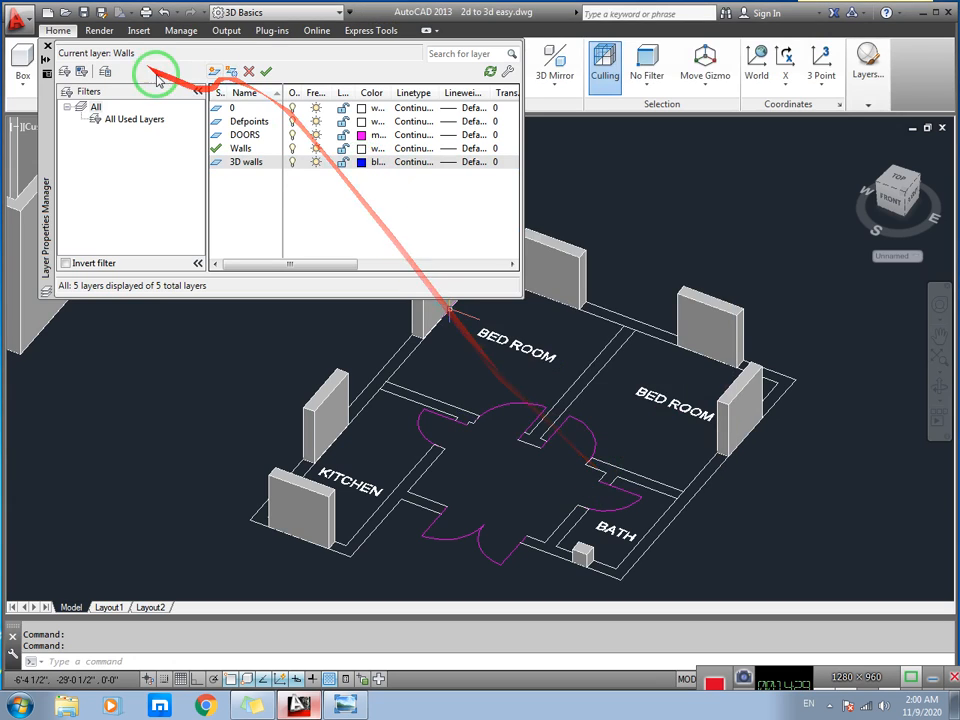
click(46, 48)
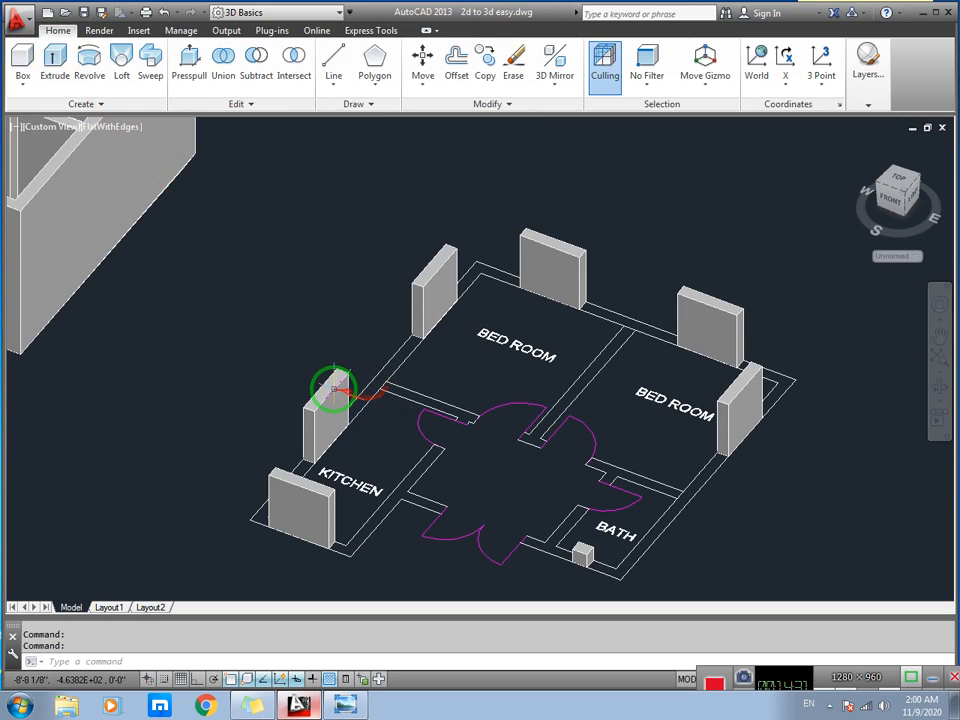
- Switch the workspace from 3D Basics to Drafting & Annotation
click(425, 283)
key(Escape)
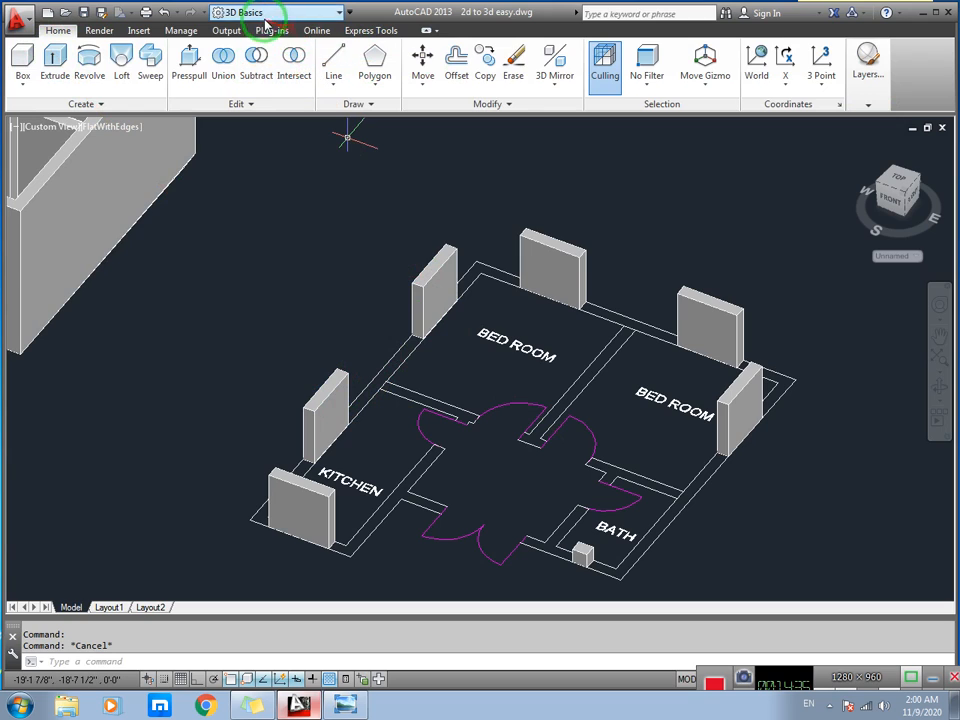
click(265, 18)
click(262, 28)
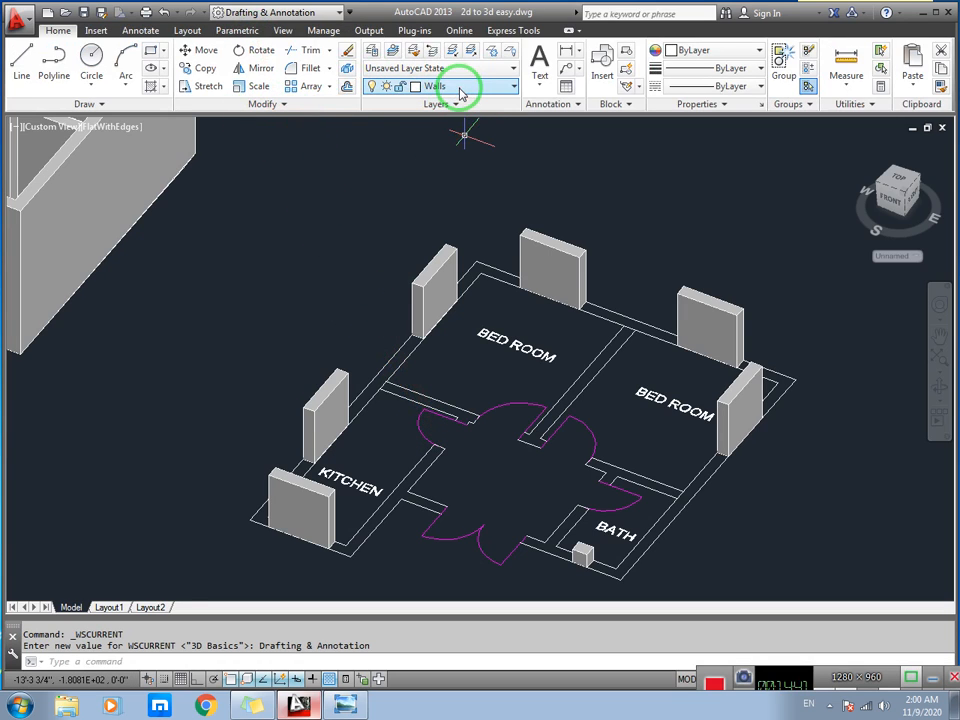
- Assign the six tall window blocks of the bedrooms and kitchen to the 3D walls layer
click(422, 284)
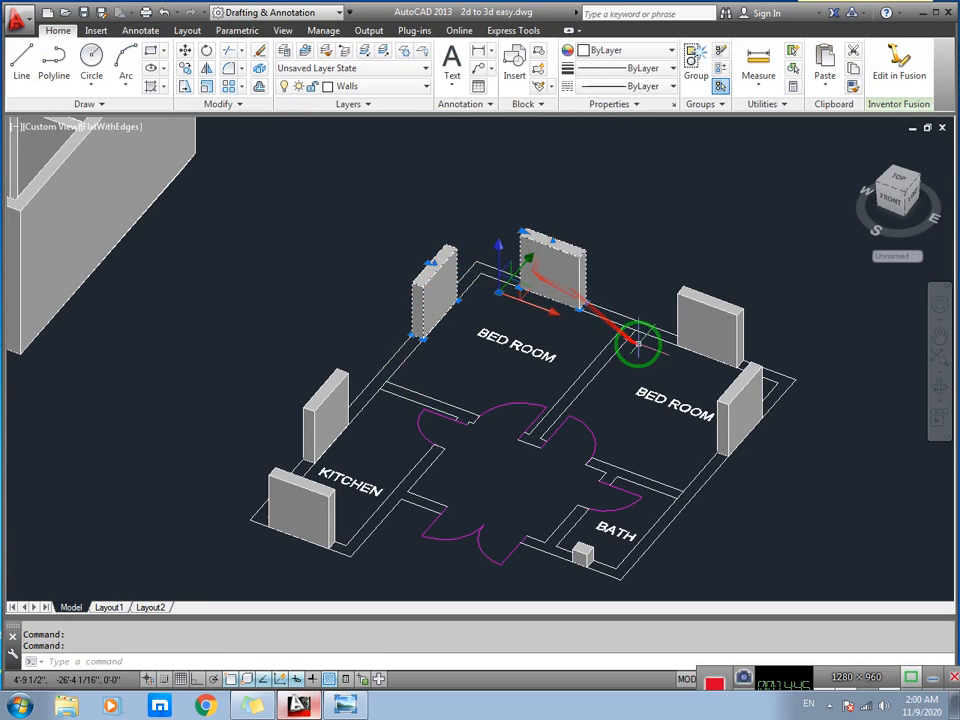
click(688, 308)
click(745, 378)
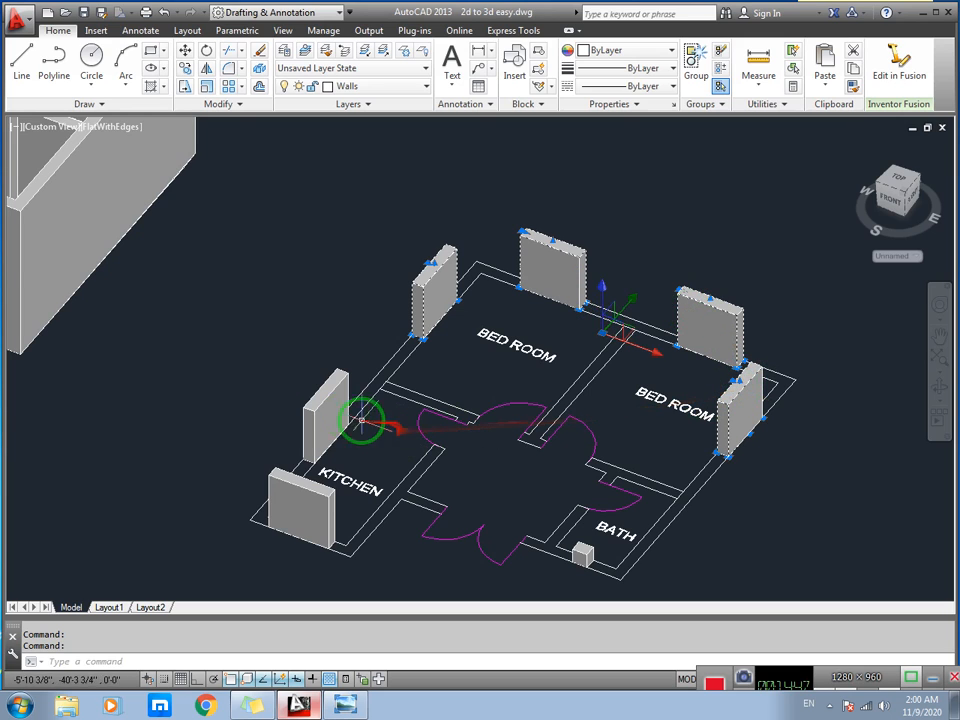
click(322, 405)
click(318, 494)
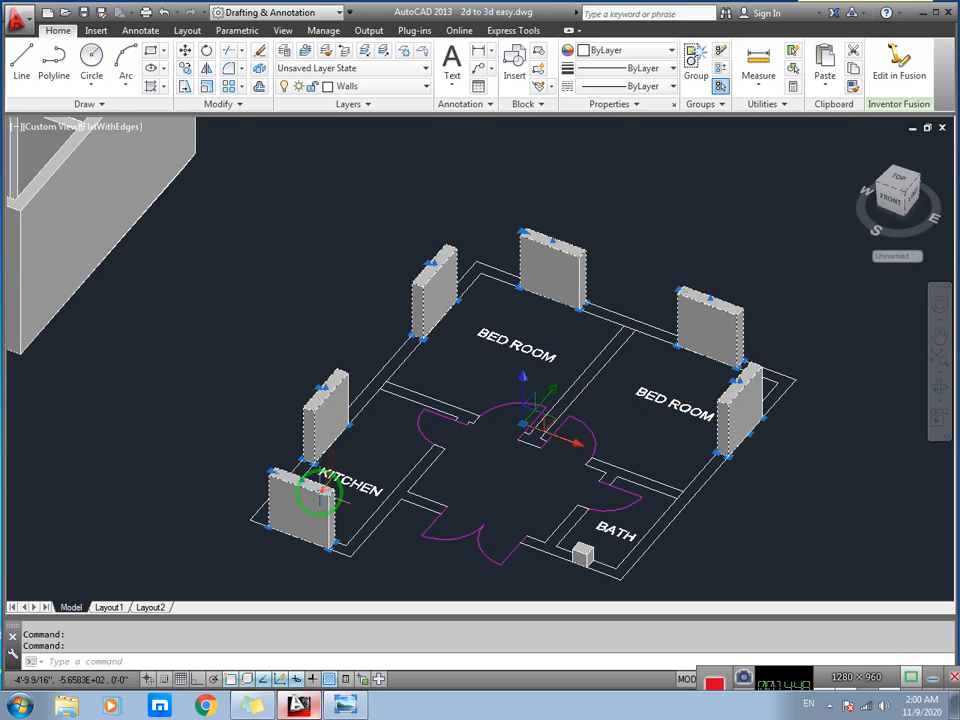
click(388, 95)
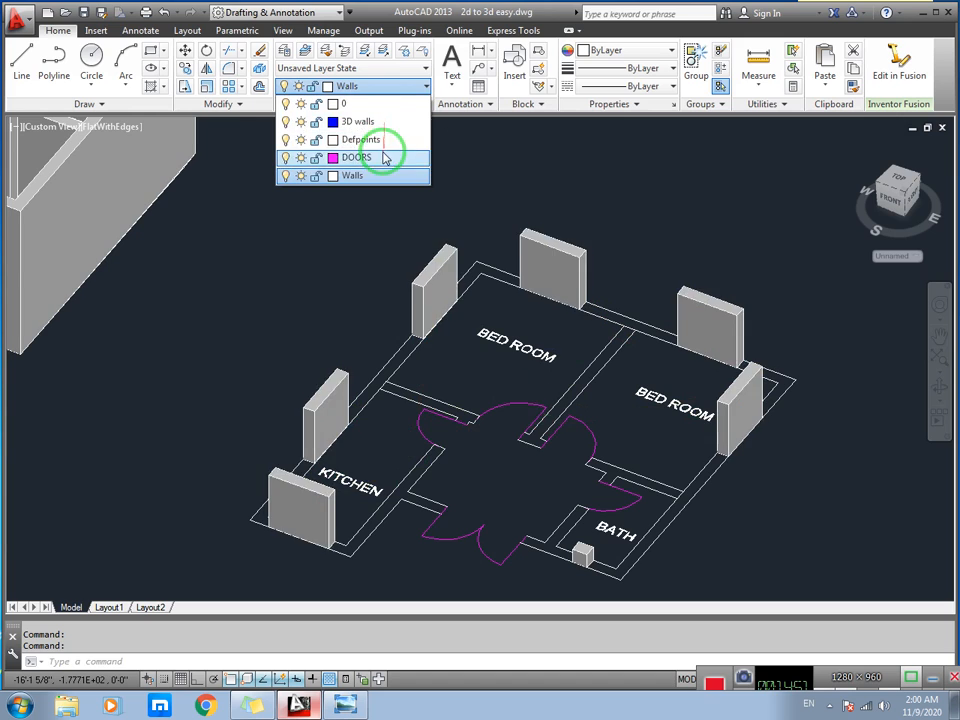
click(372, 122)
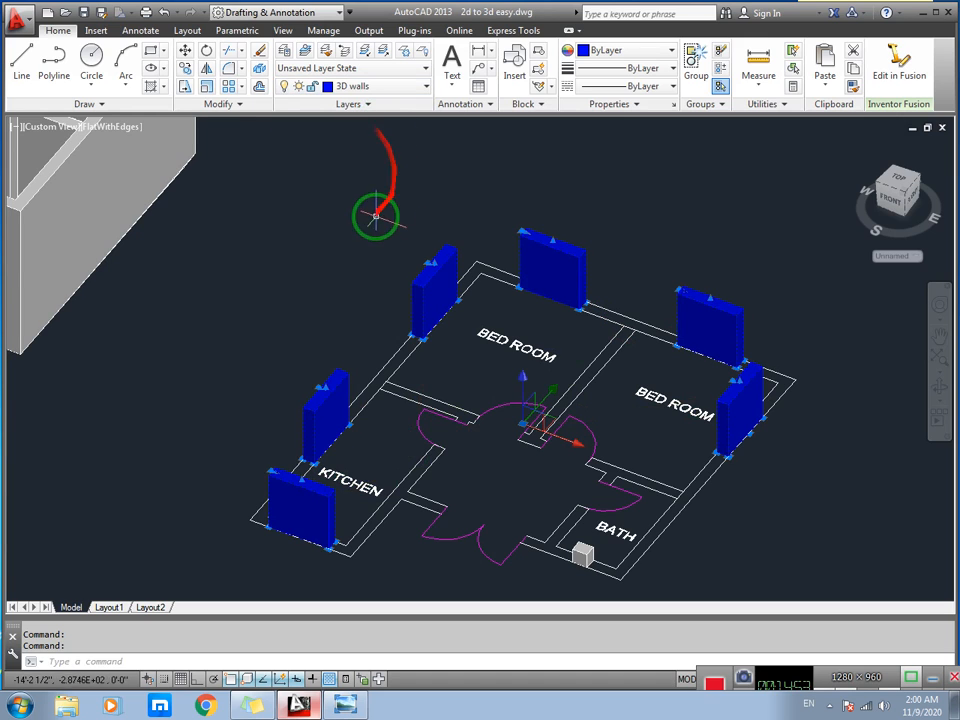
key(Escape)
- Move the six blue bedroom and kitchen window blocks 3' straight up along the Z axis
middle_drag(565, 377, 543, 348)
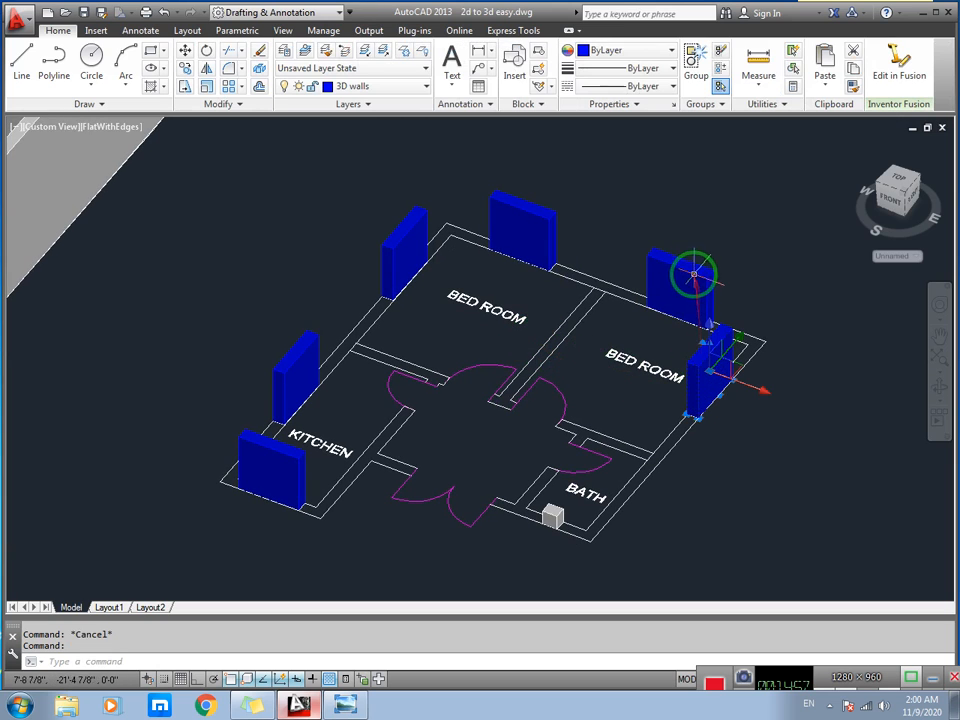
click(691, 276)
click(538, 226)
click(405, 248)
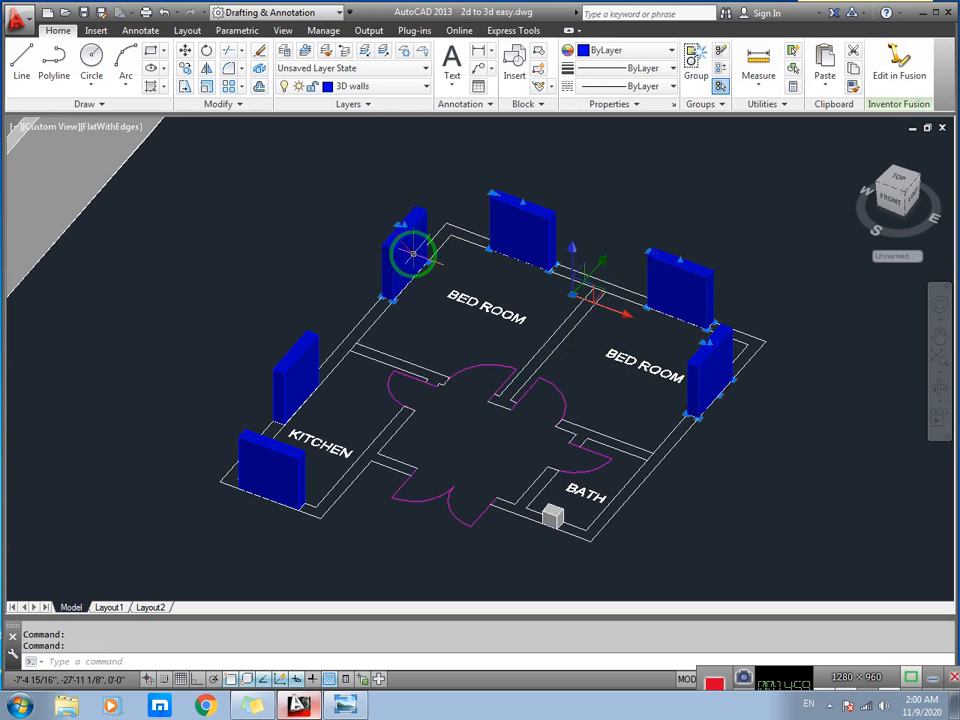
click(300, 365)
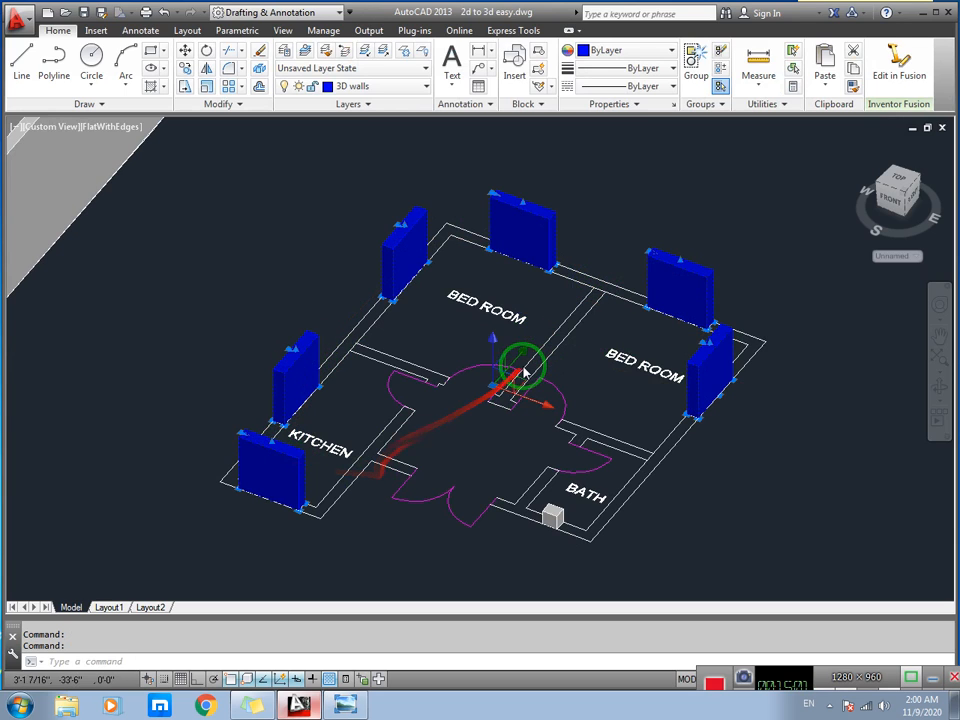
scroll(537, 405, up, 2)
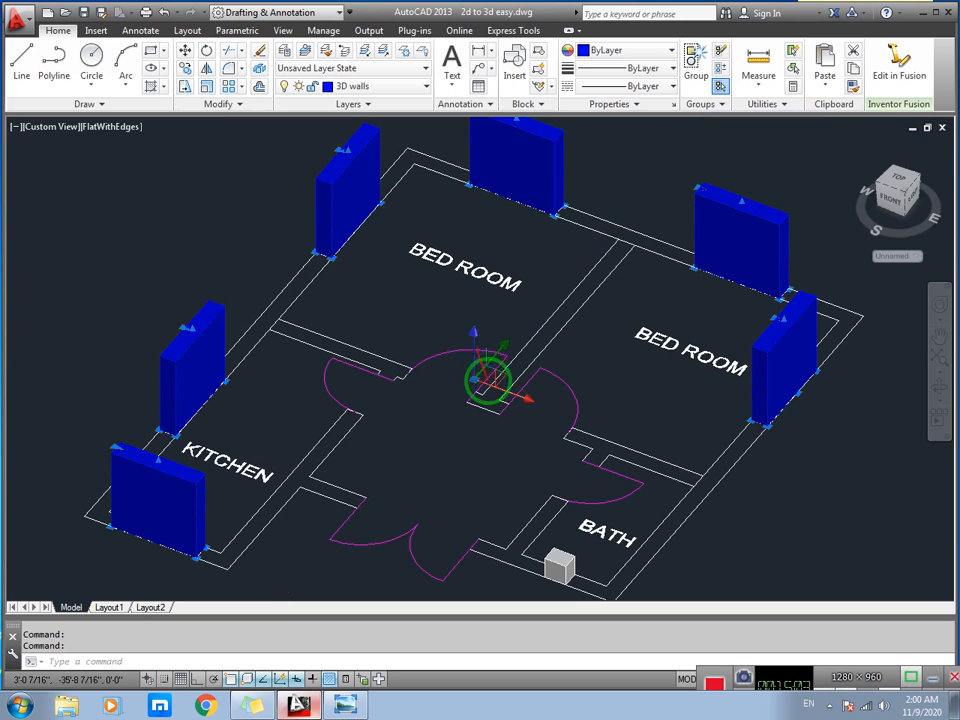
click(493, 391)
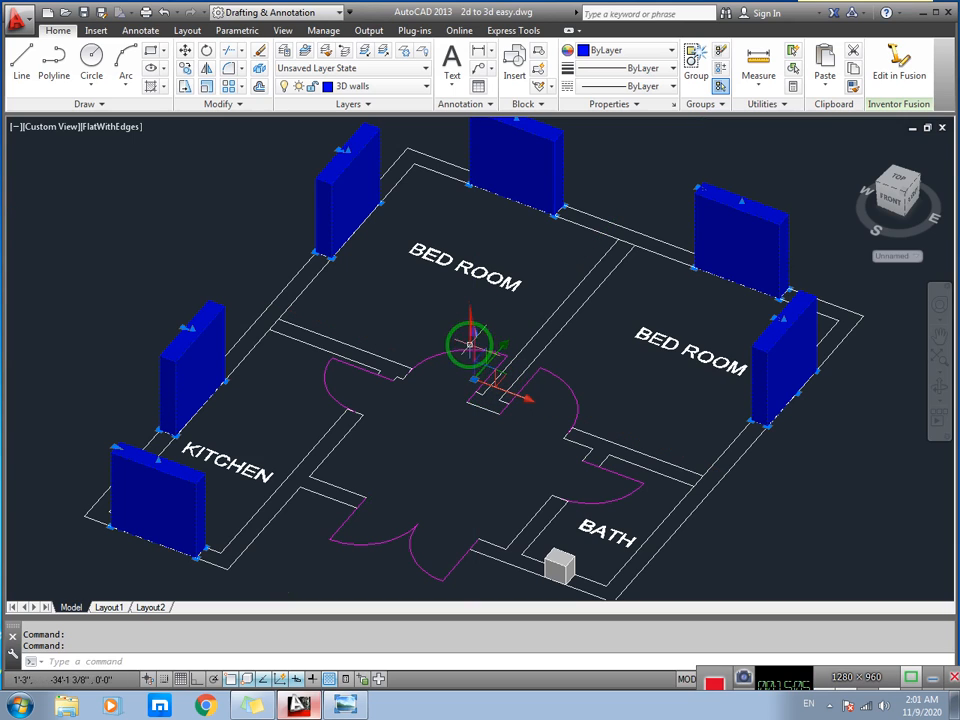
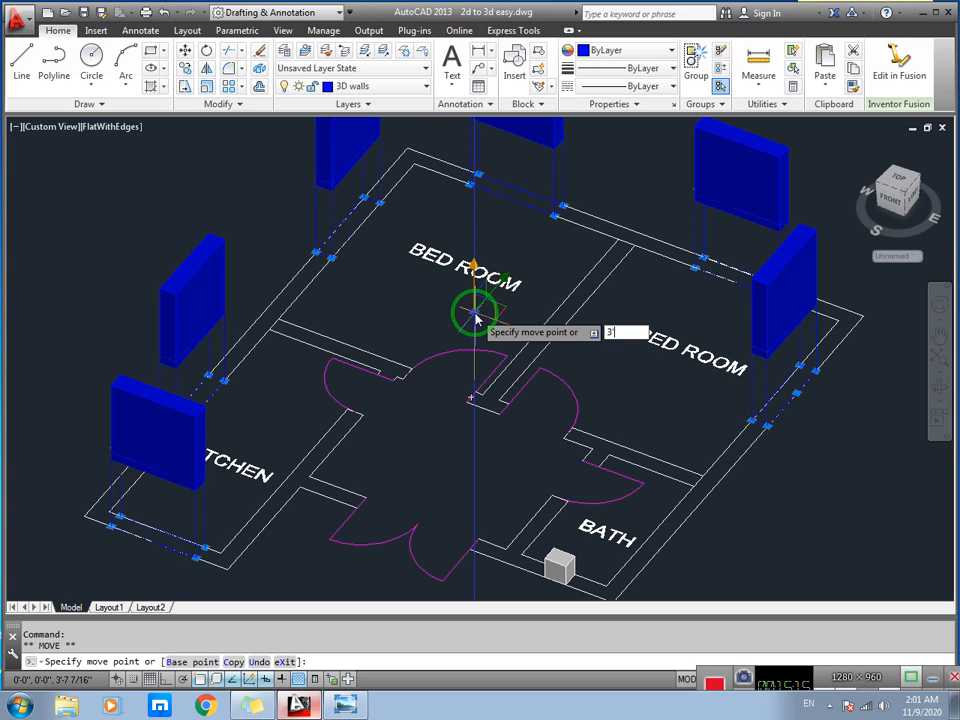
text(')
key(Return)
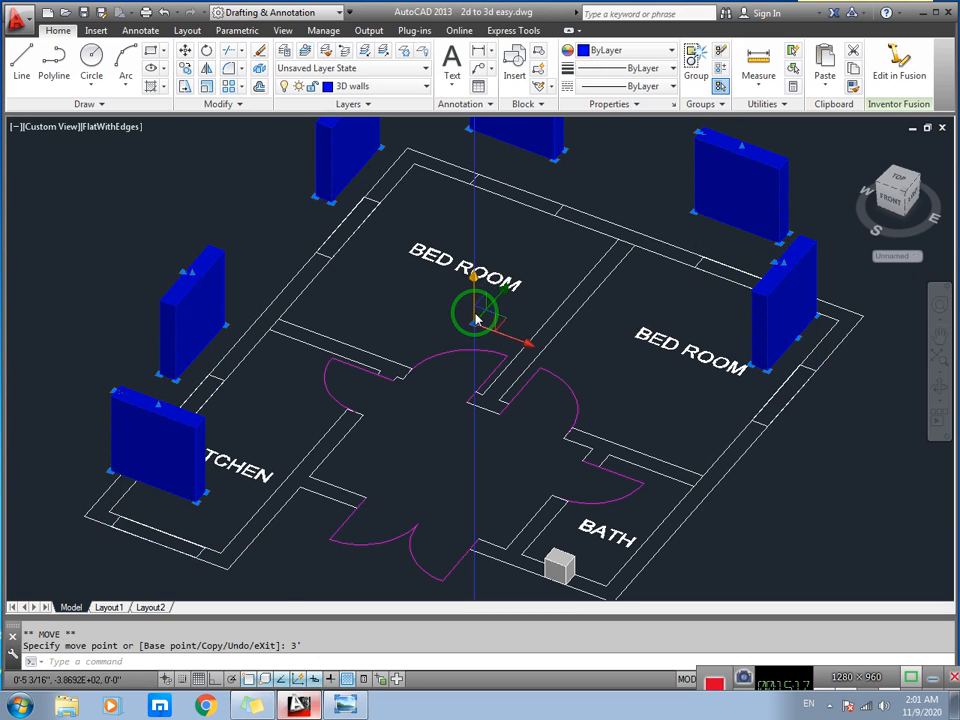
key(Escape)
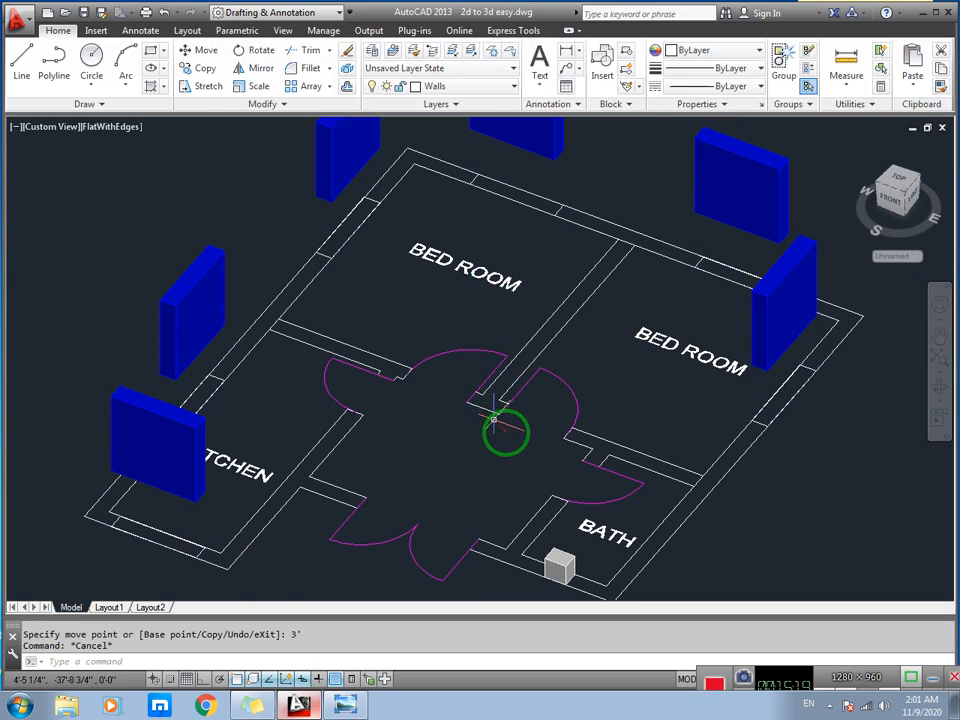
- Save the drawing and set the viewport's visual style to 2D Wireframe
scroll(457, 471, down, 1)
middle_drag(423, 456, 446, 484)
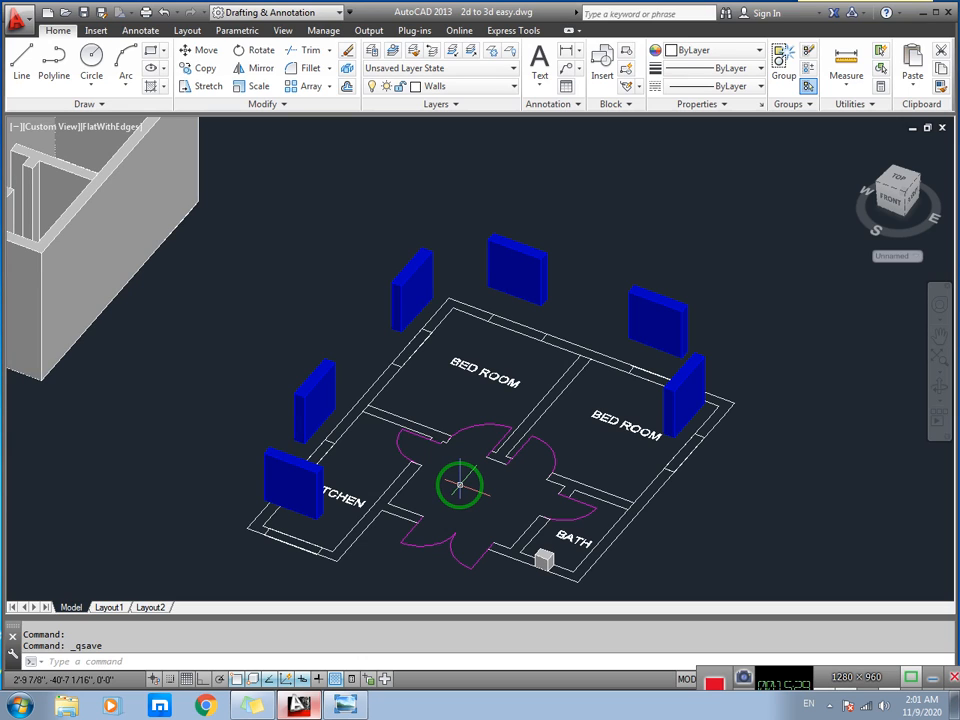
middle_drag(450, 418, 579, 437)
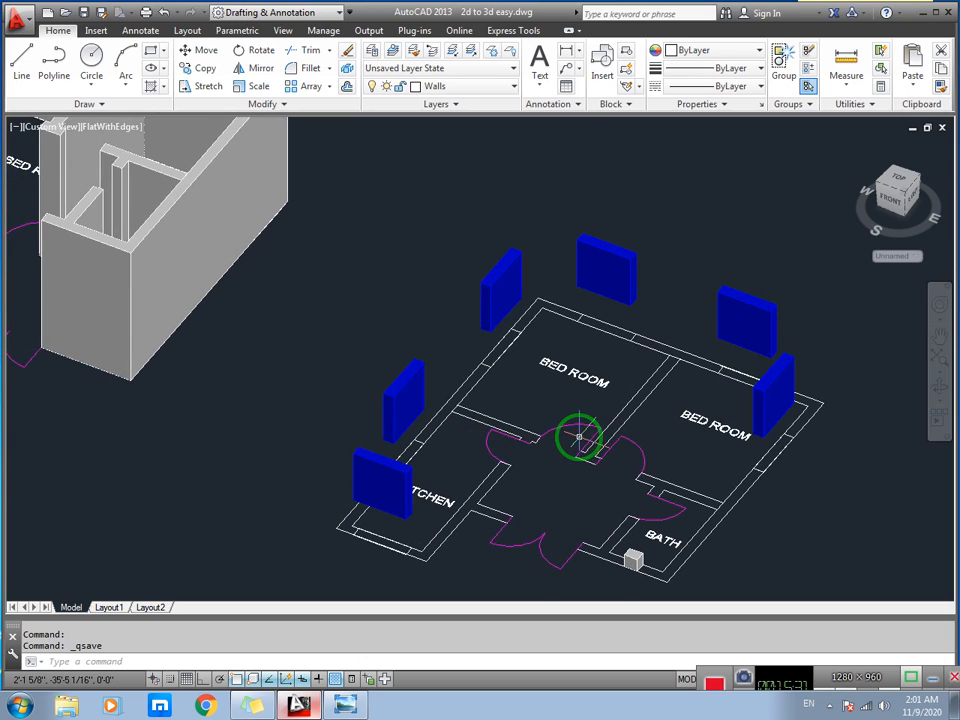
middle_drag(465, 459, 527, 467)
middle_drag(350, 488, 465, 516)
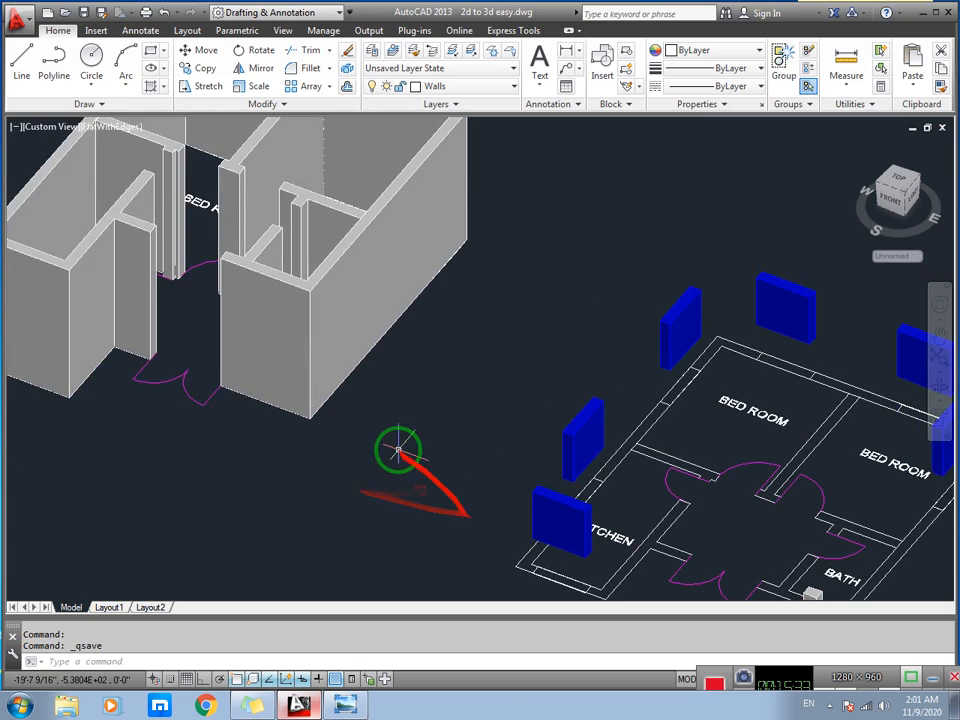
middle_drag(453, 462, 490, 451)
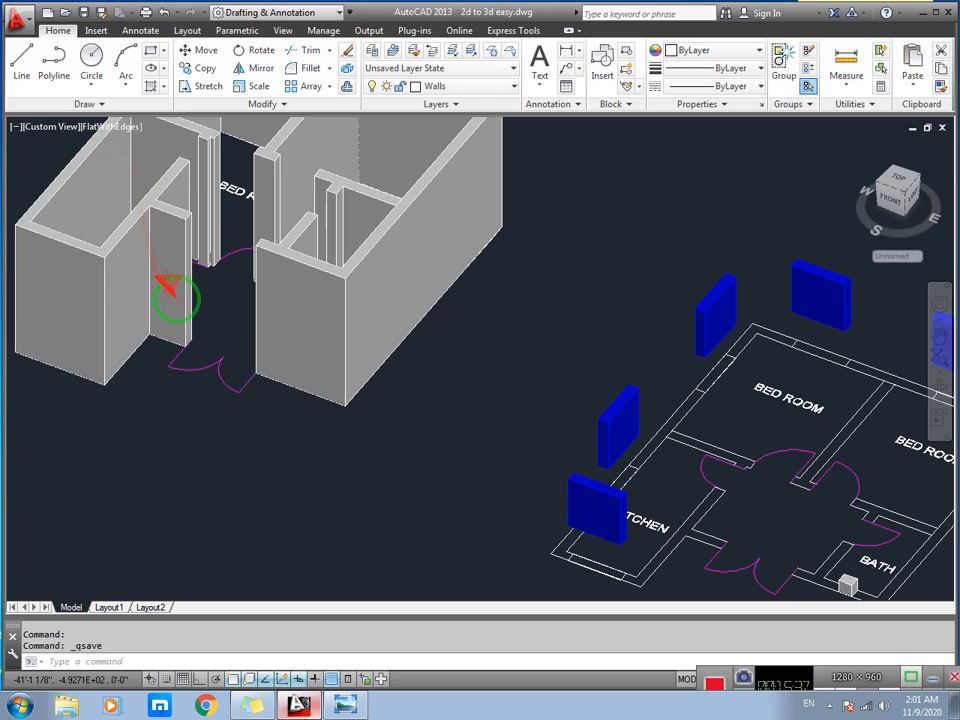
click(113, 133)
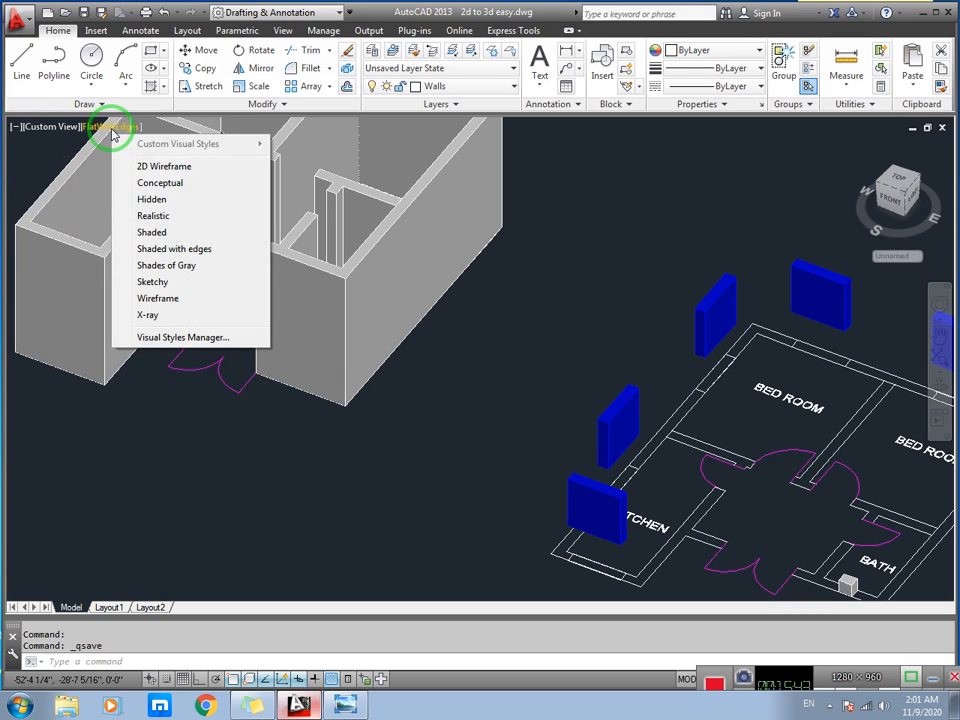
click(170, 172)
mouse_move(274, 285)
mouse_down()
mouse_move(347, 399)
mouse_move(360, 354)
mouse_move(305, 365)
mouse_up()
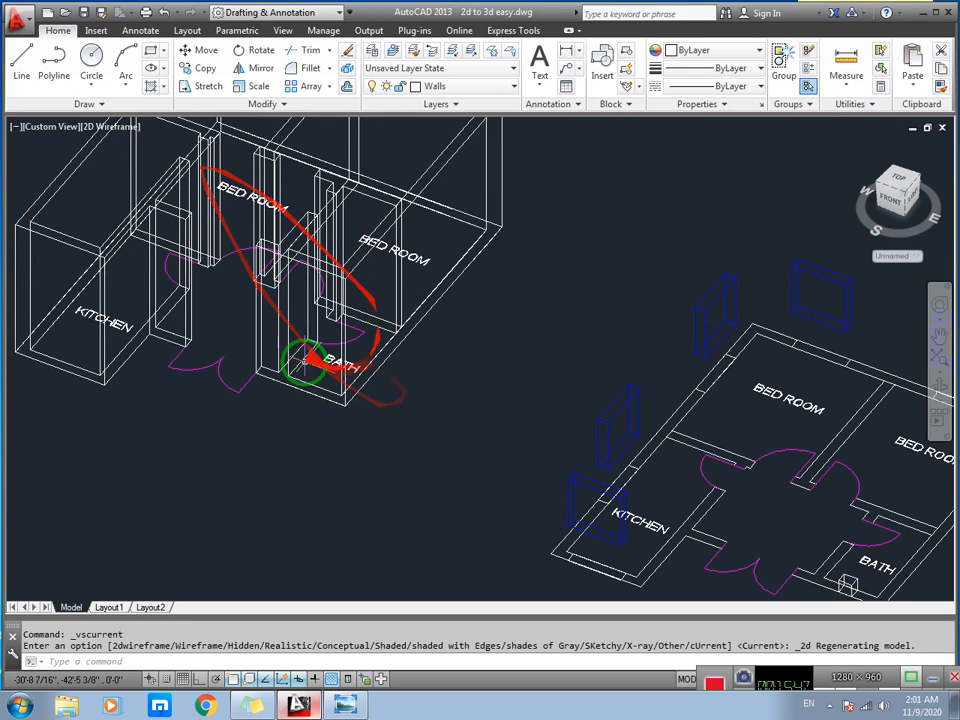
- Copy the six blue window blocks from the 2D plan's outer bath corner to the matching base corner of the 3D wall model
middle_drag(430, 386, 293, 279)
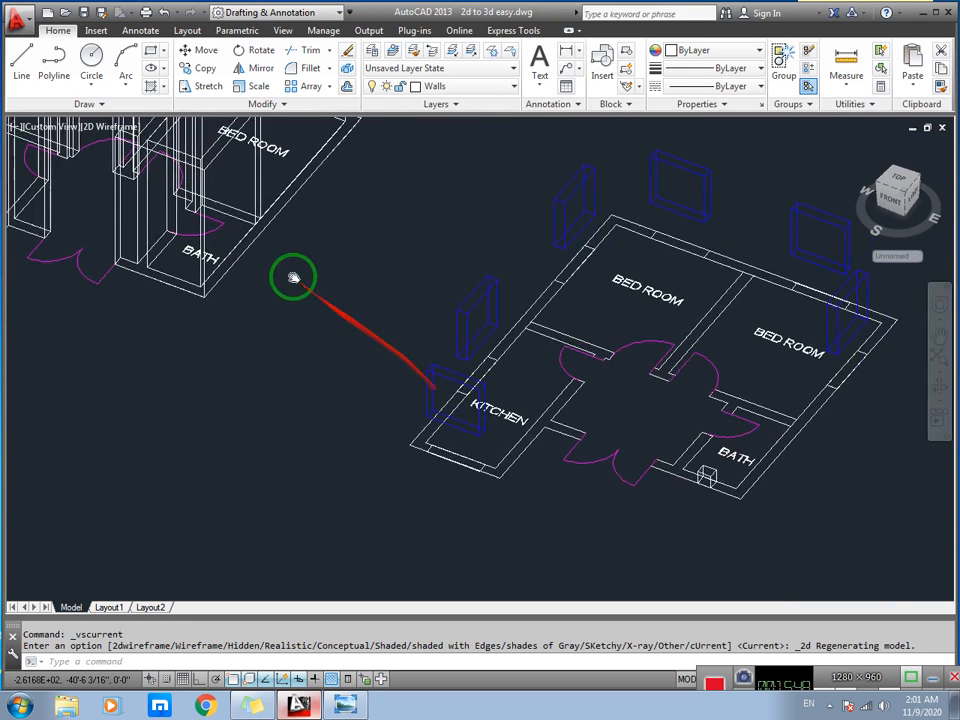
middle_drag(685, 288, 537, 296)
click(682, 313)
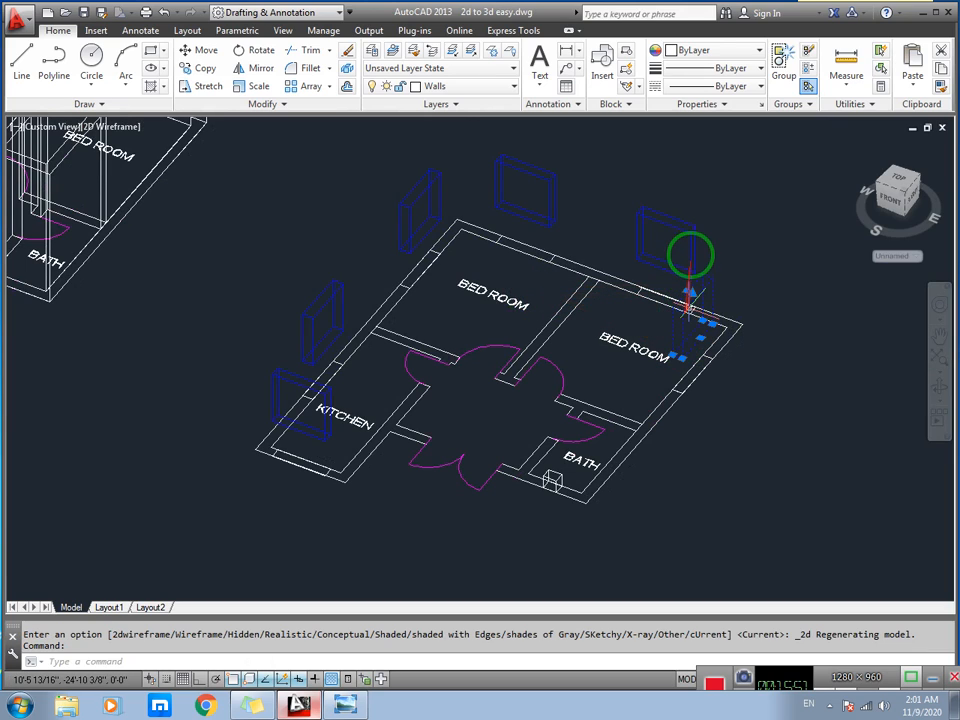
click(687, 233)
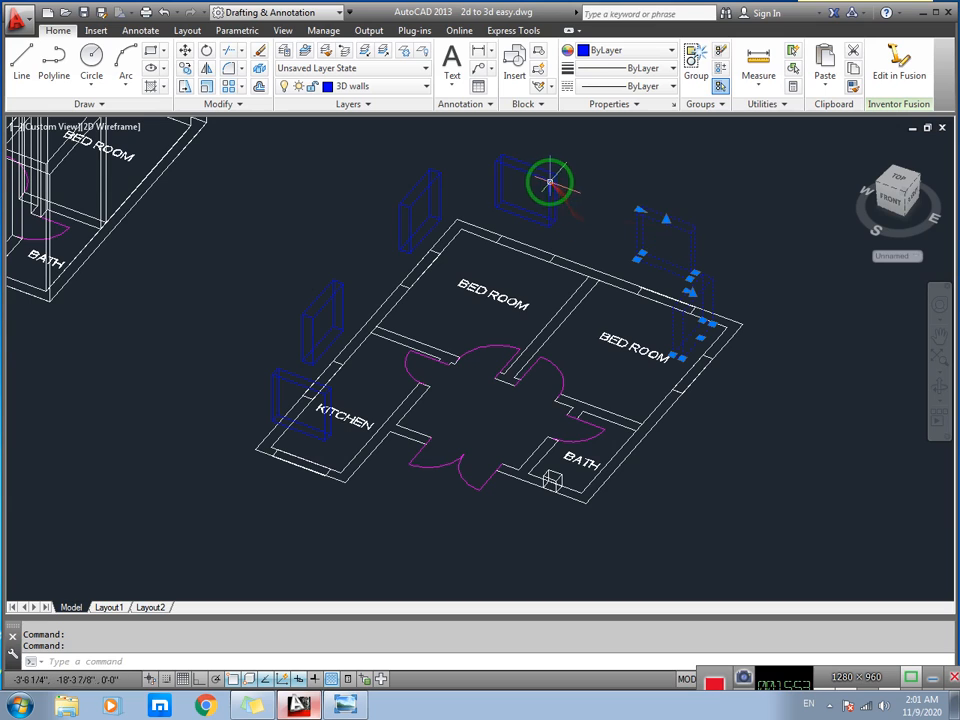
click(419, 202)
click(397, 203)
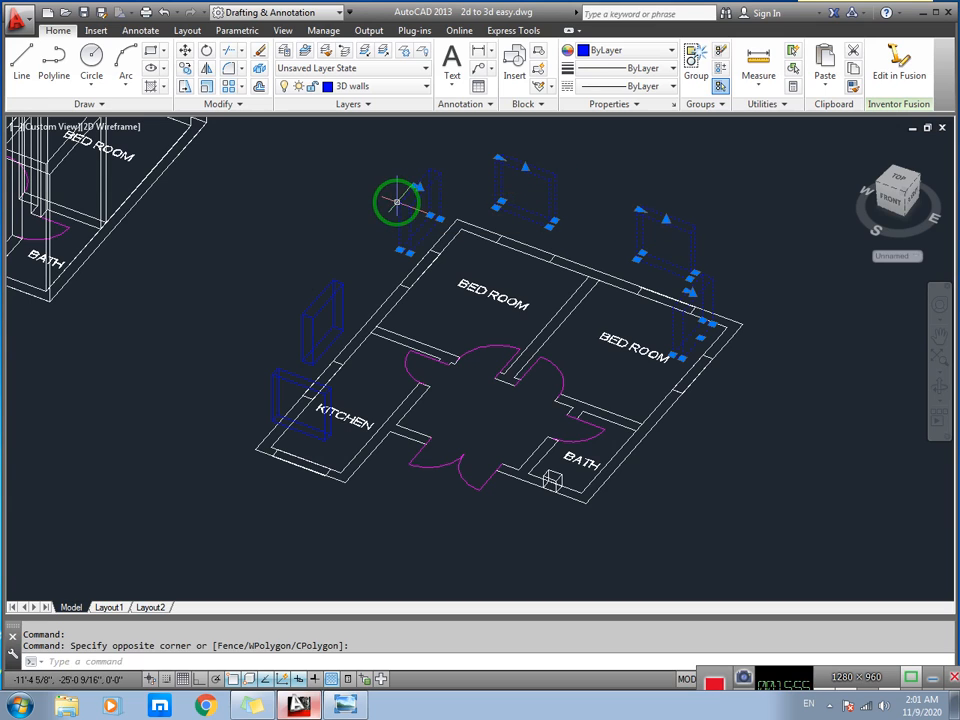
click(320, 312)
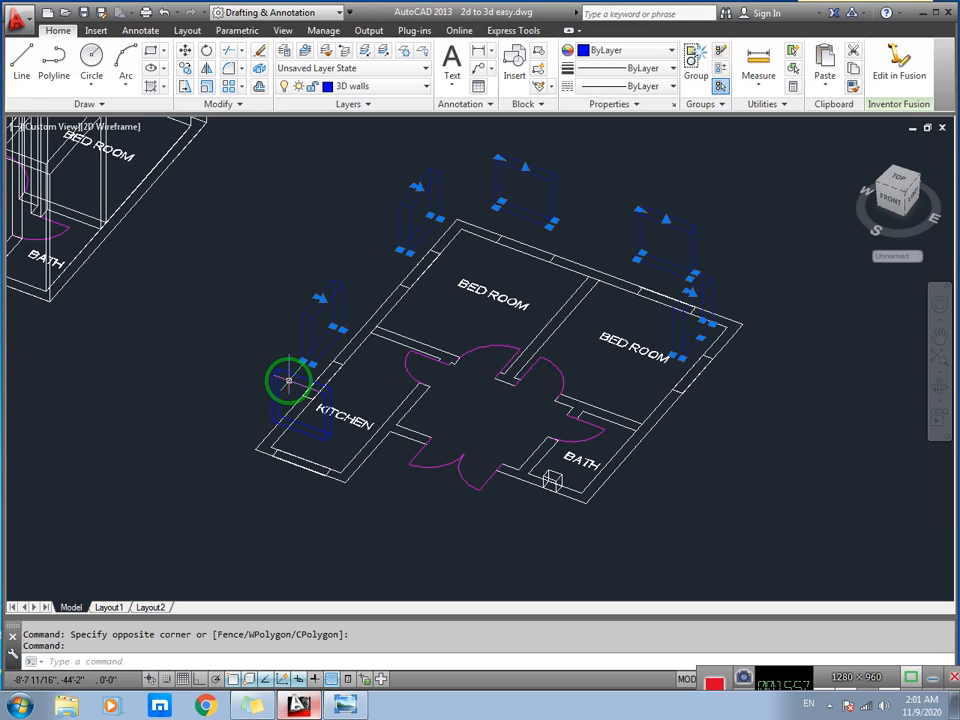
click(310, 393)
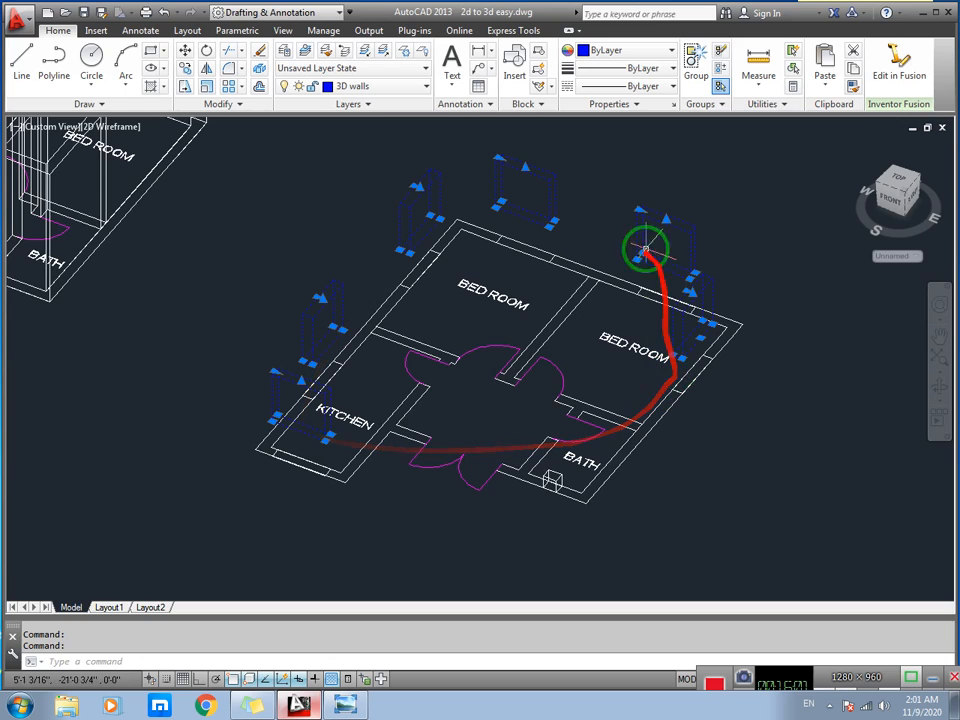
text(o)
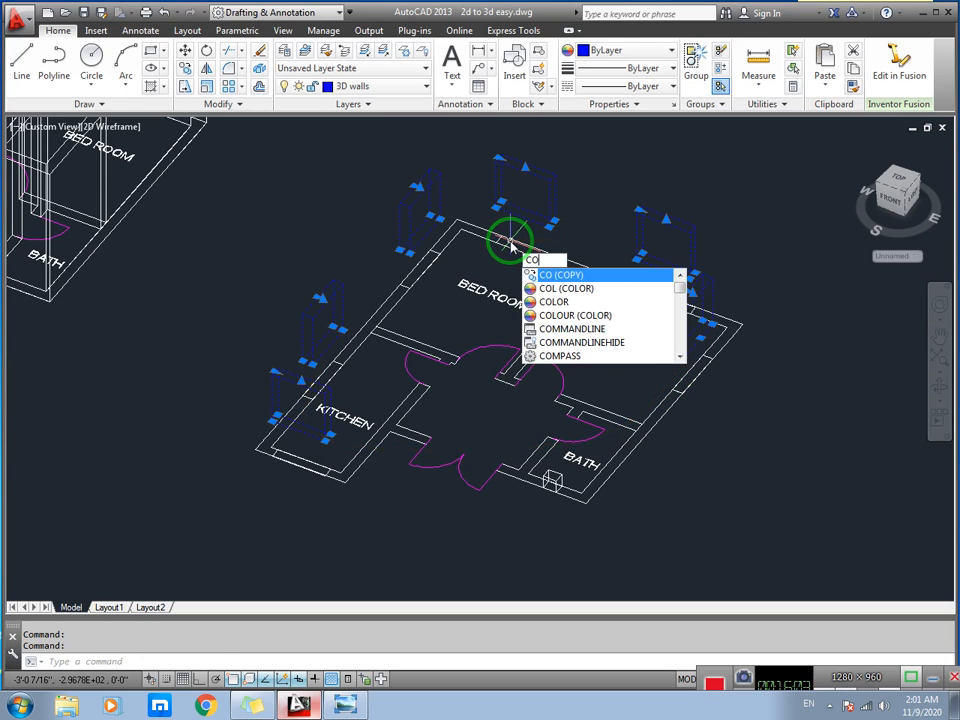
key(Return)
scroll(625, 540, up, 2)
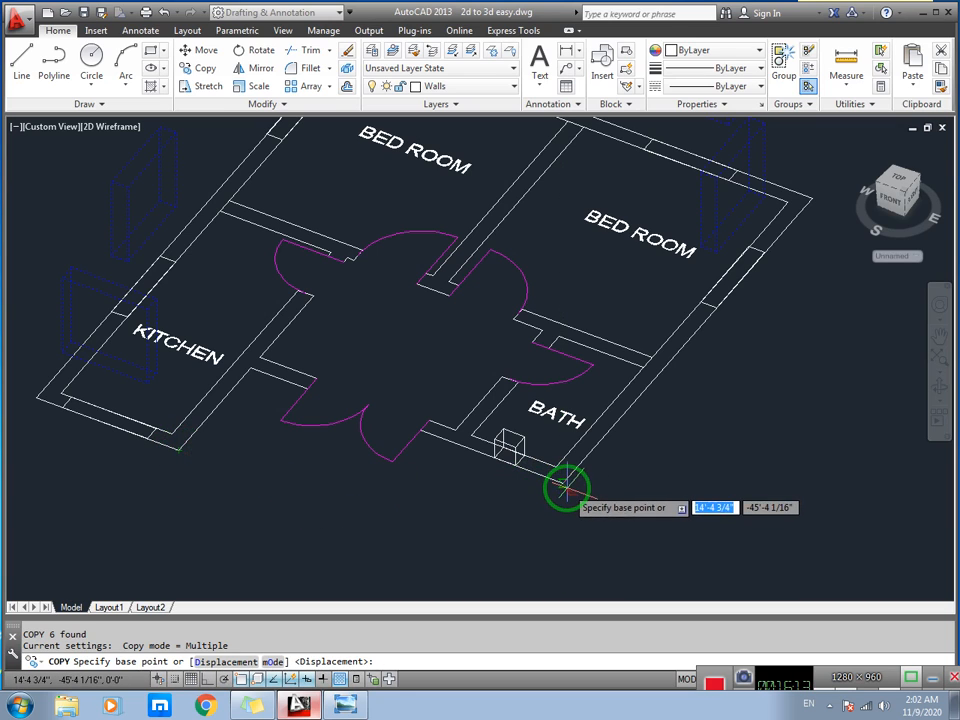
scroll(562, 483, up, 4)
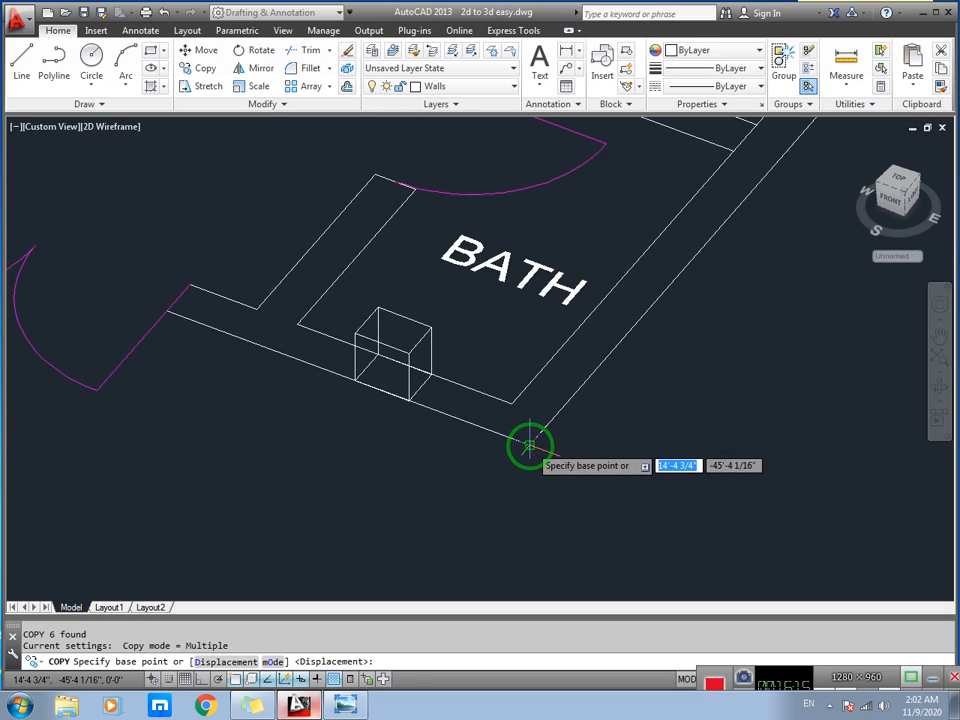
click(529, 444)
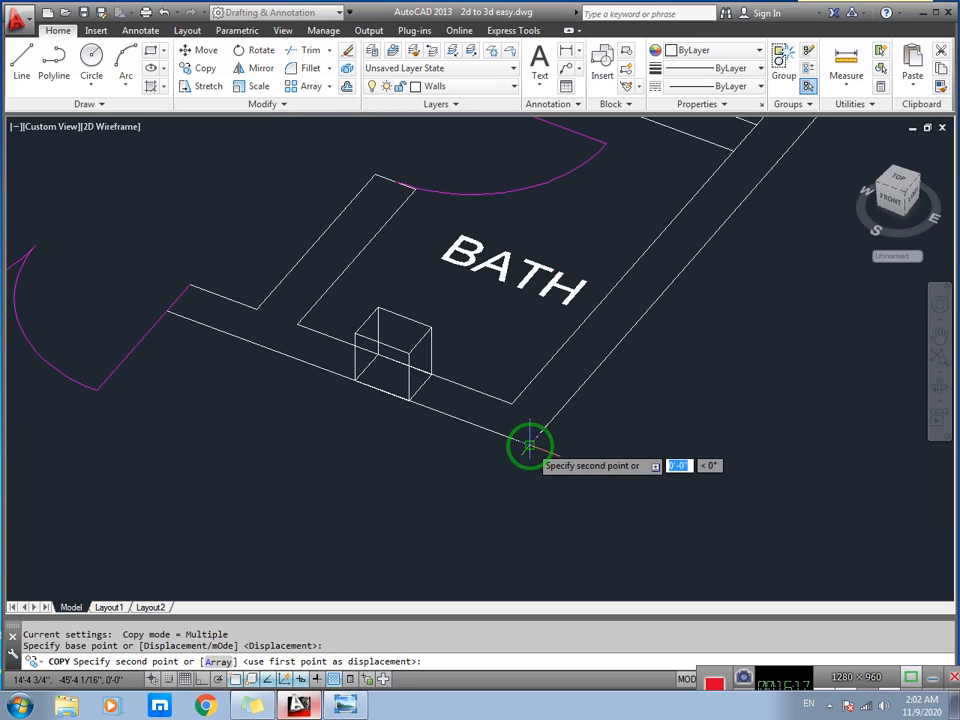
scroll(529, 445, down, 6)
middle_drag(253, 384, 356, 484)
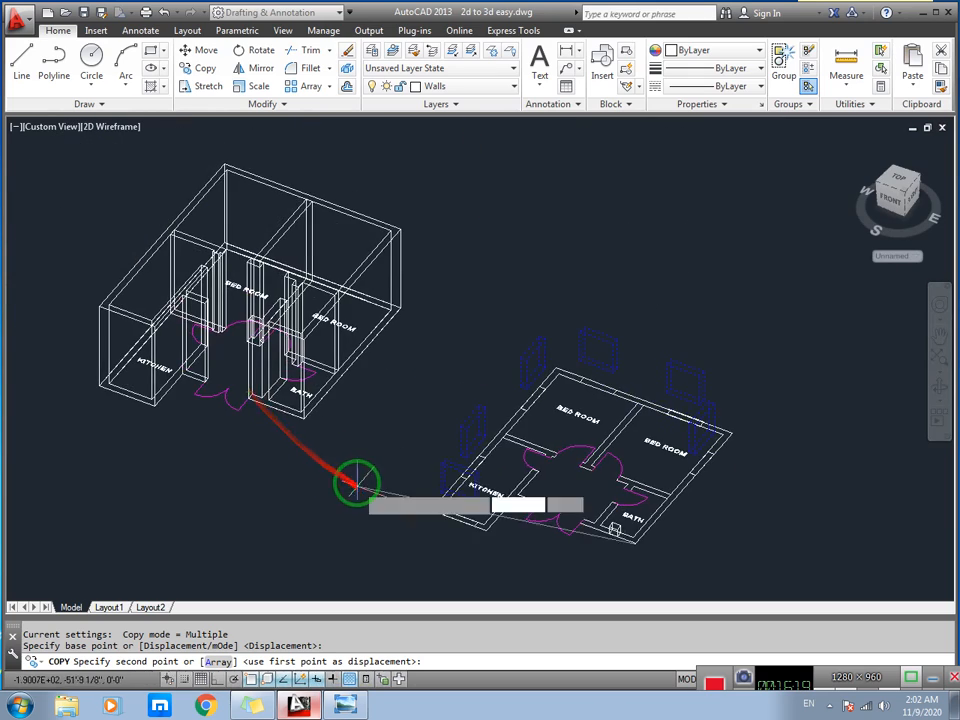
middle_drag(302, 450, 349, 500)
scroll(349, 500, up, 5)
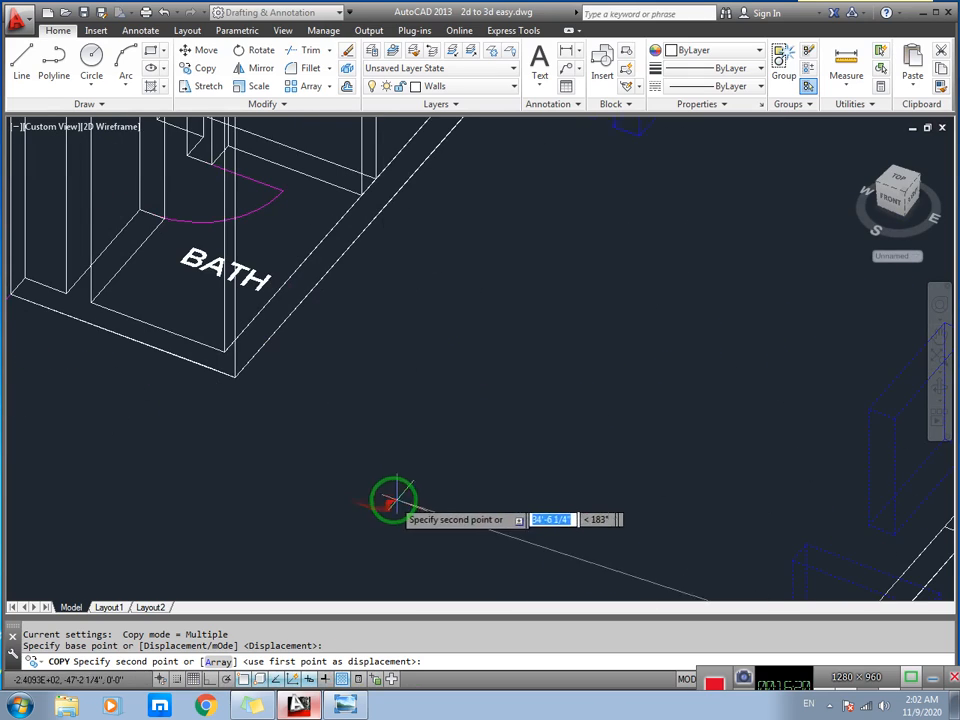
click(232, 379)
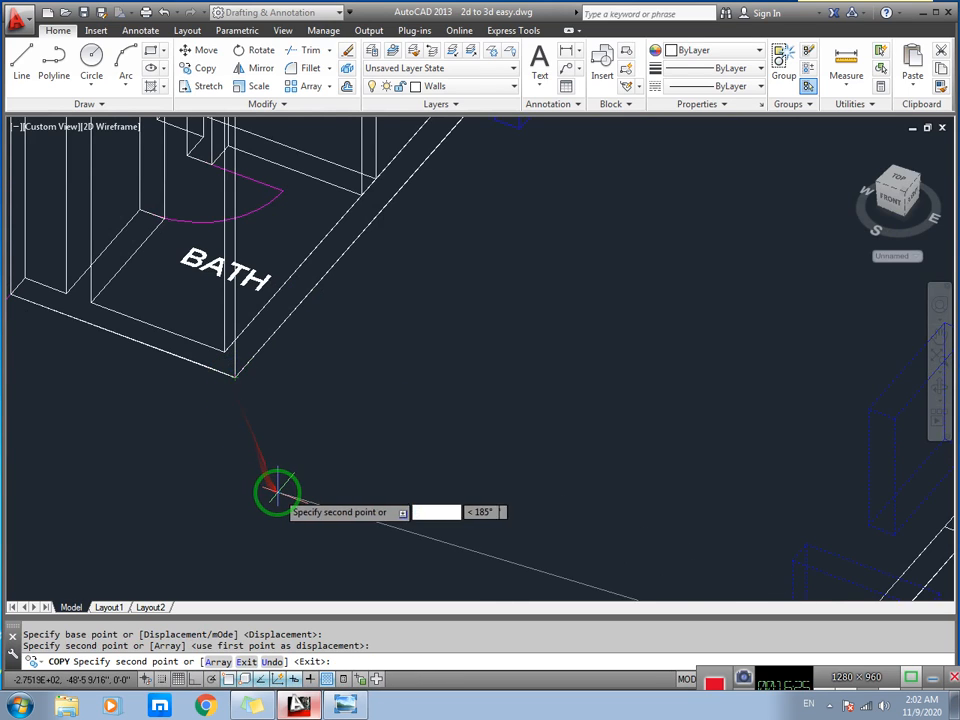
scroll(274, 480, down, 4)
scroll(300, 478, up, 2)
middle_drag(335, 479, 397, 484)
key(Escape)
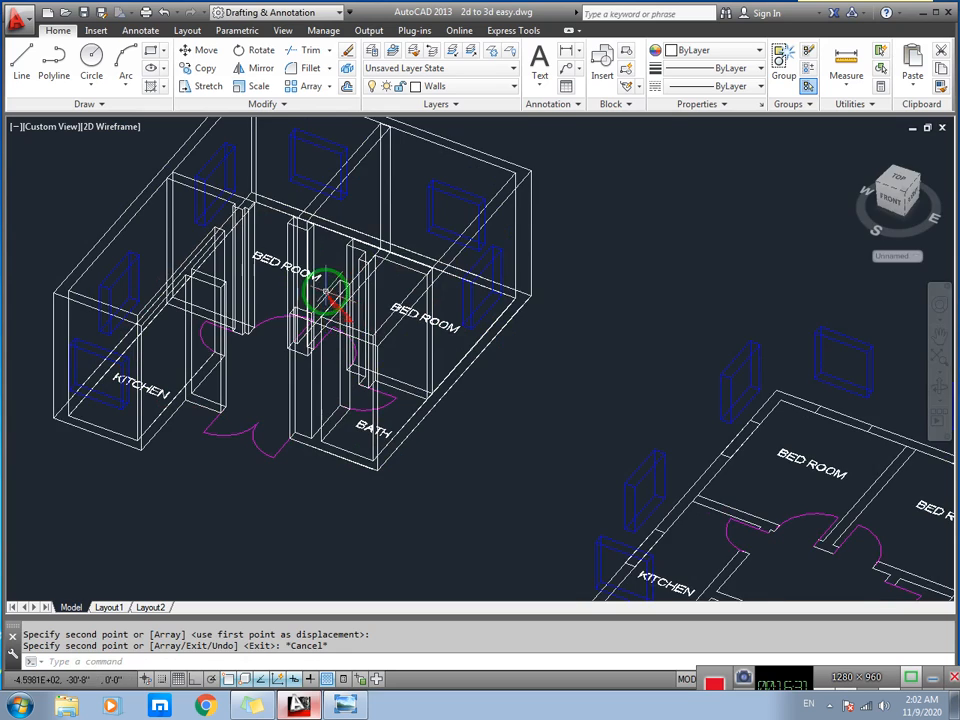
- Check the copied window blocks within the 3D walls in the Realistic visual style, and return to 2D Wireframe
middle_drag(326, 290, 368, 343)
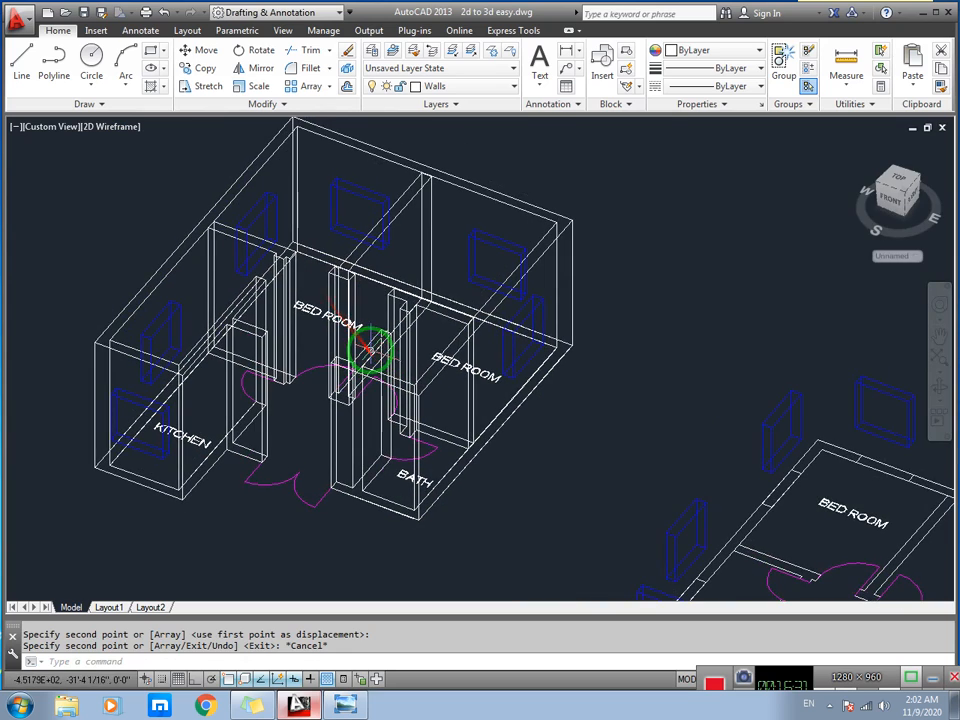
click(116, 131)
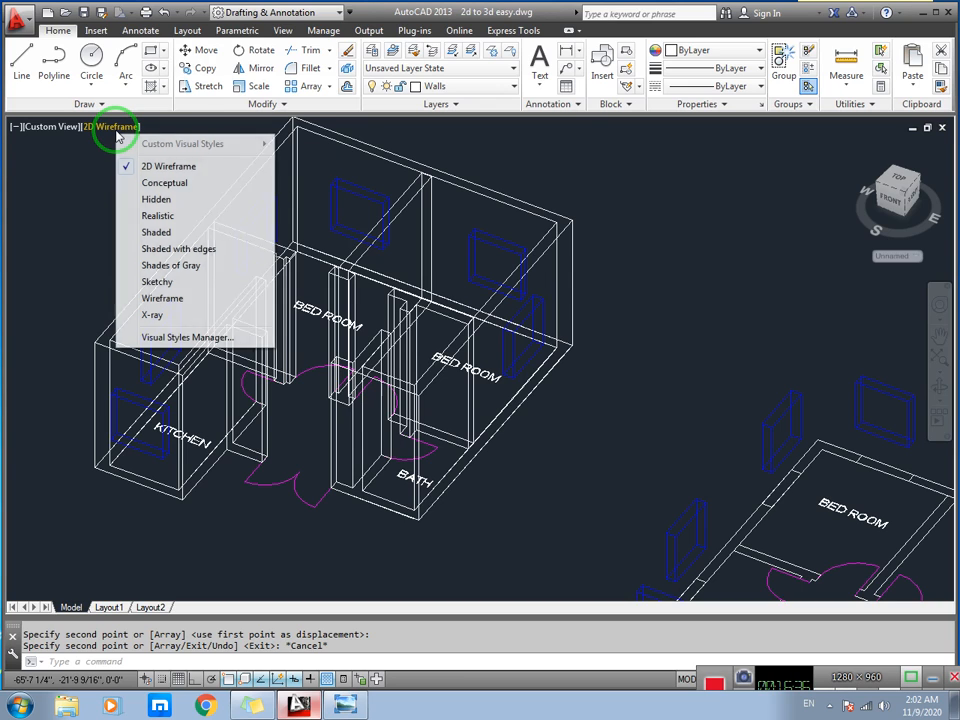
click(158, 218)
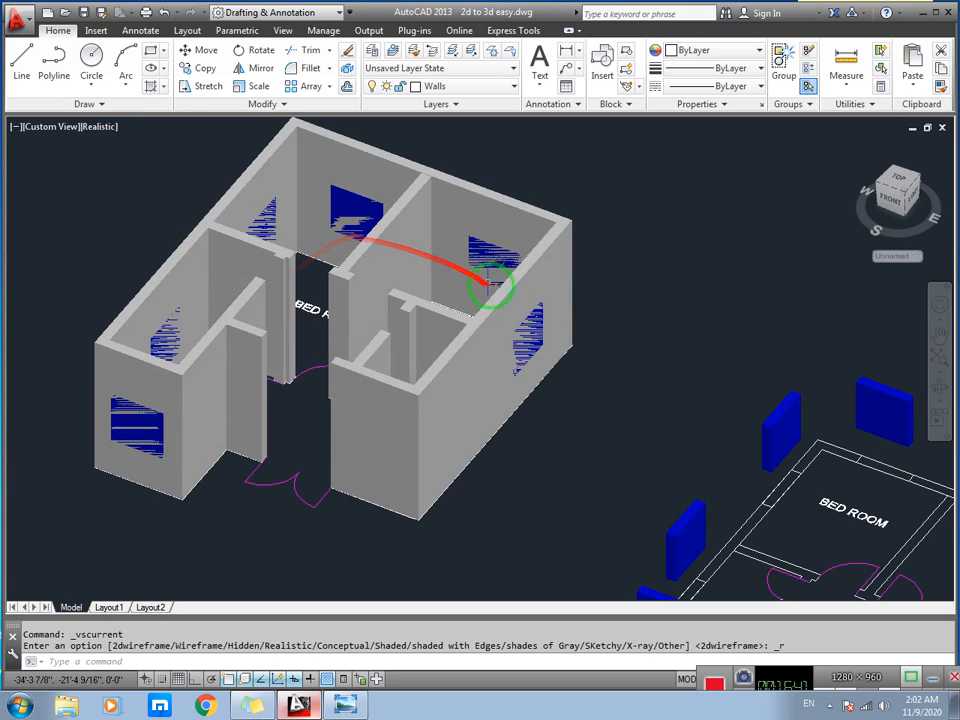
middle_drag(484, 388, 473, 403)
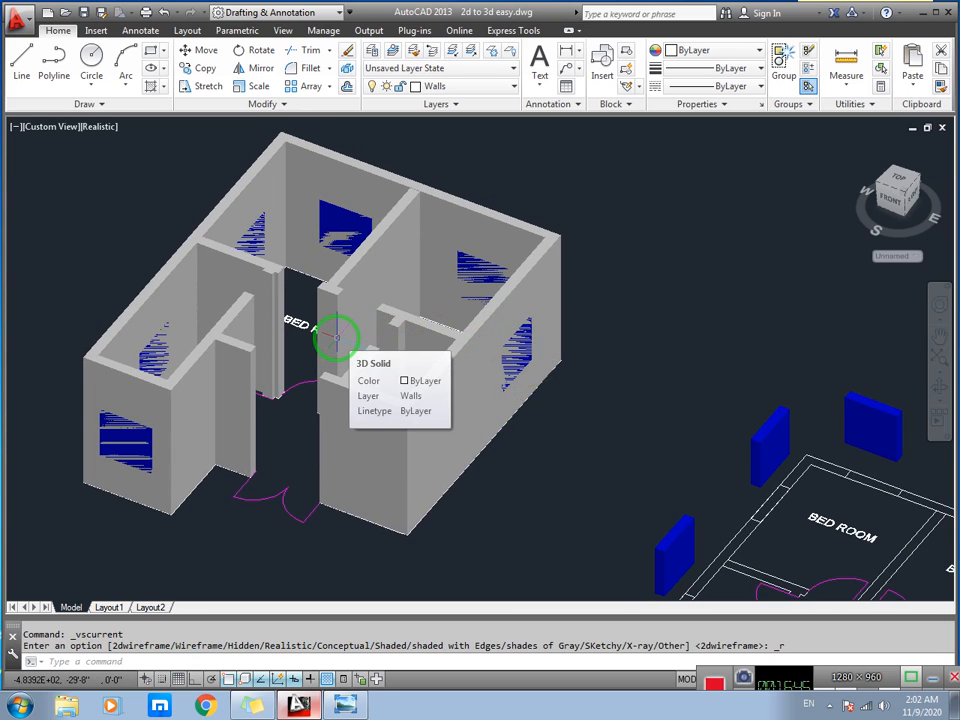
click(96, 129)
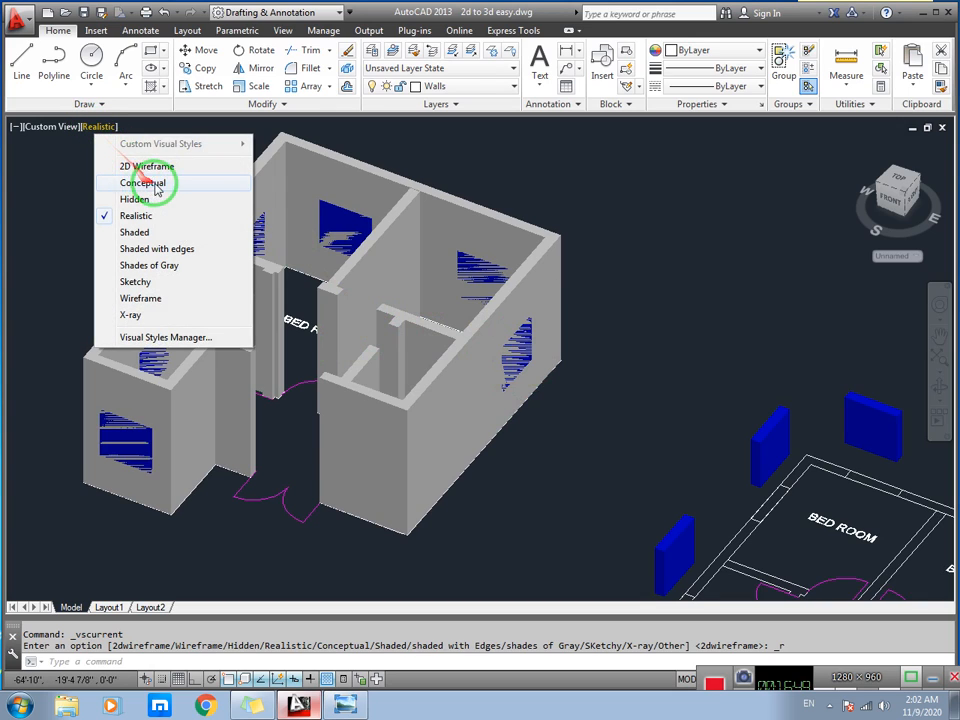
click(150, 167)
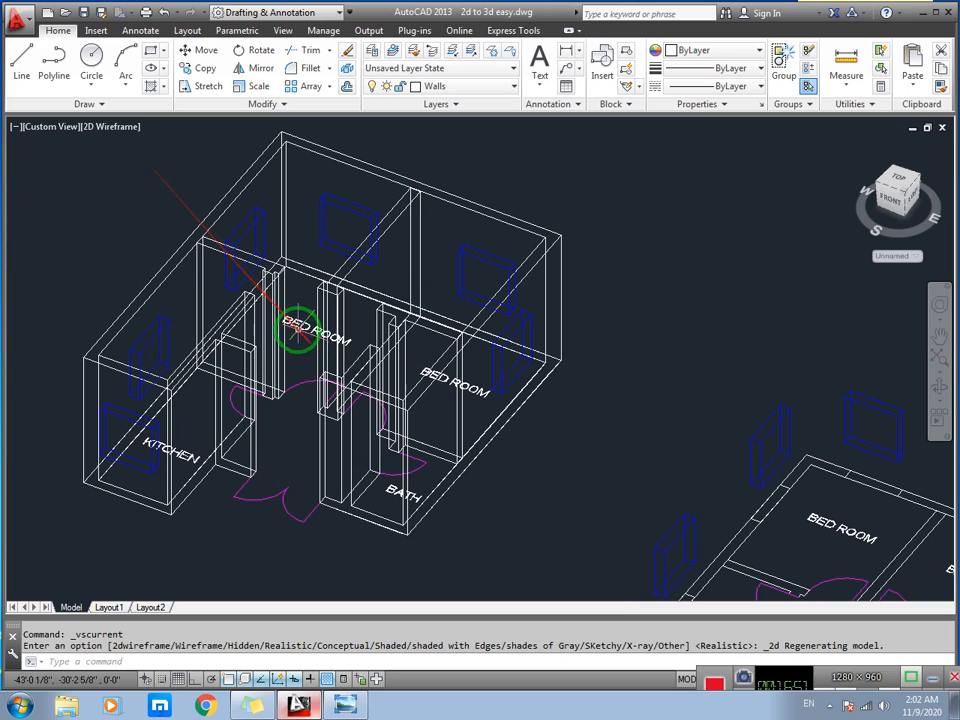
- Subtract the six copied window blocks from the 3D wall solid to cut the bedroom and kitchen window openings
middle_drag(298, 372, 328, 378)
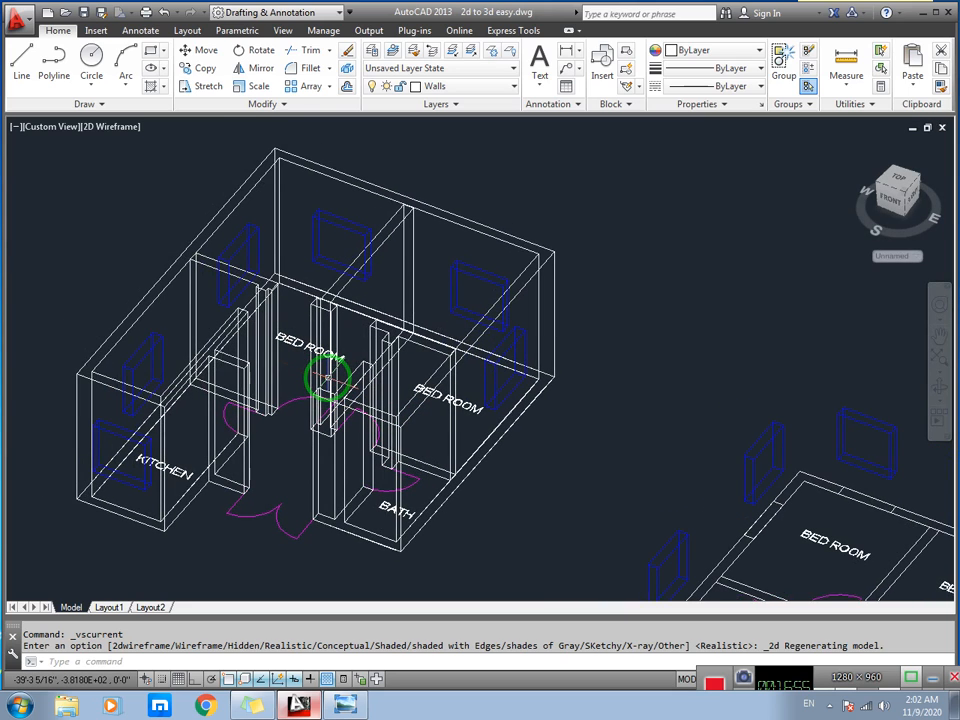
text(u)
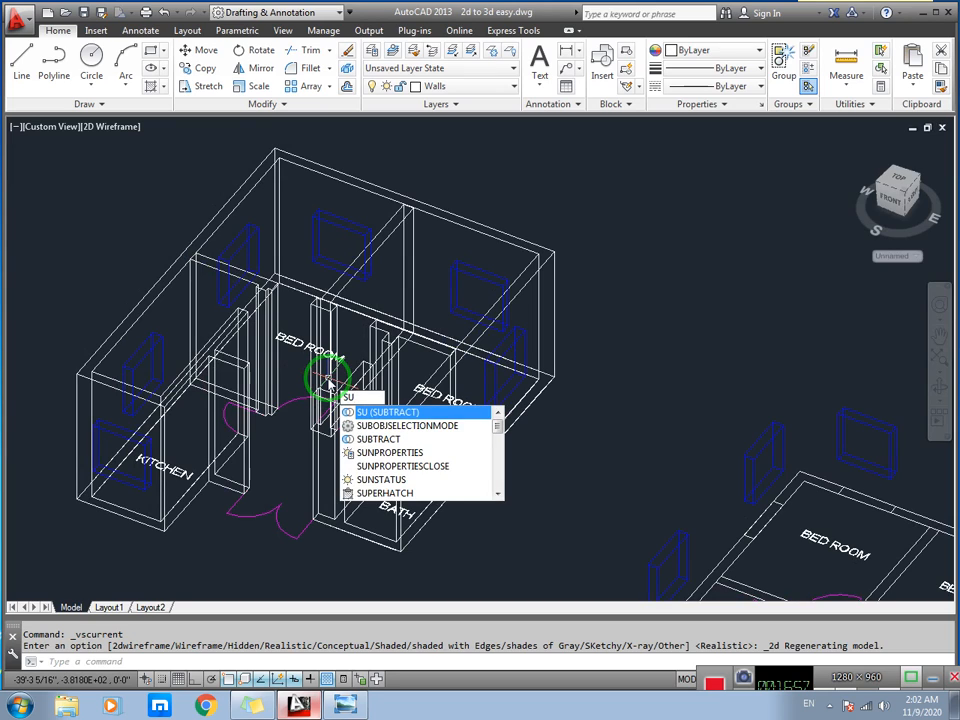
key(Return)
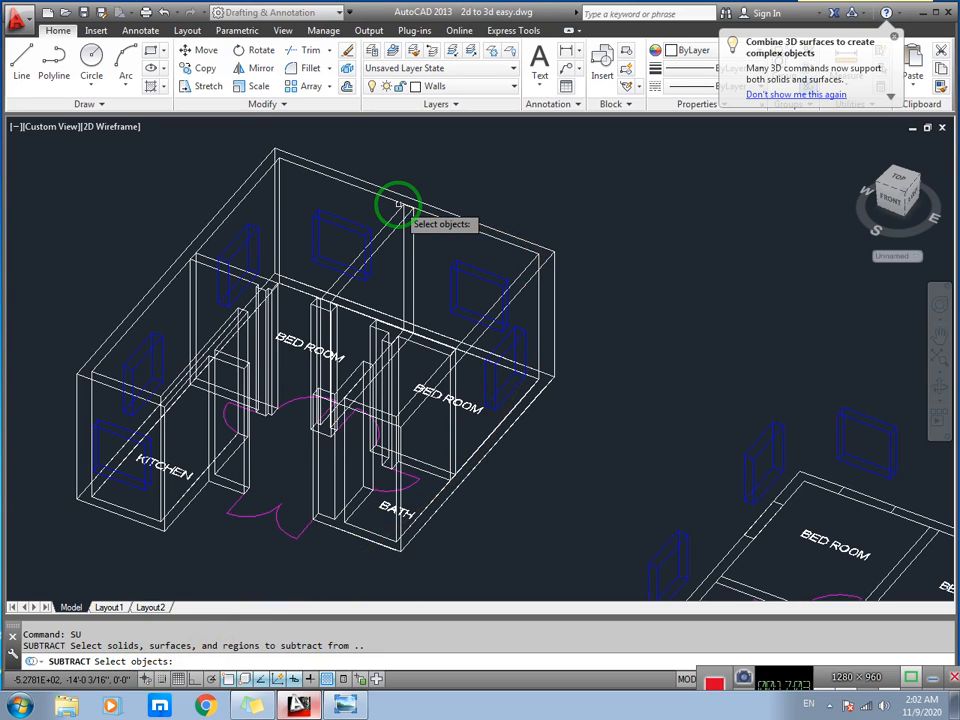
mouse_move(400, 207)
mouse_down()
mouse_move(268, 193)
mouse_move(214, 220)
mouse_move(353, 192)
mouse_move(465, 236)
mouse_up()
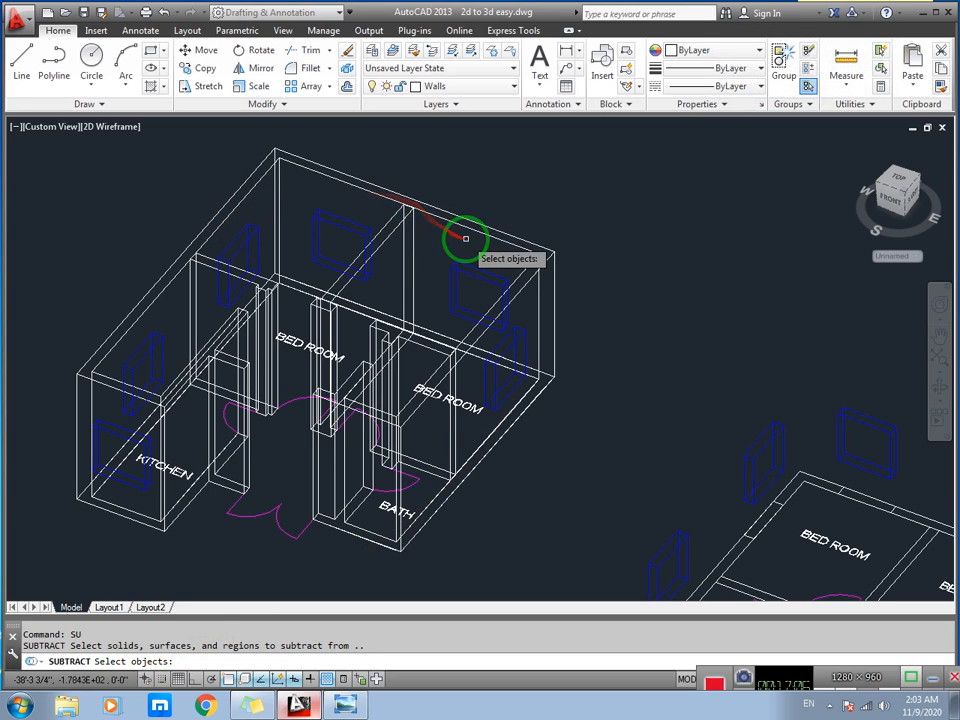
click(381, 195)
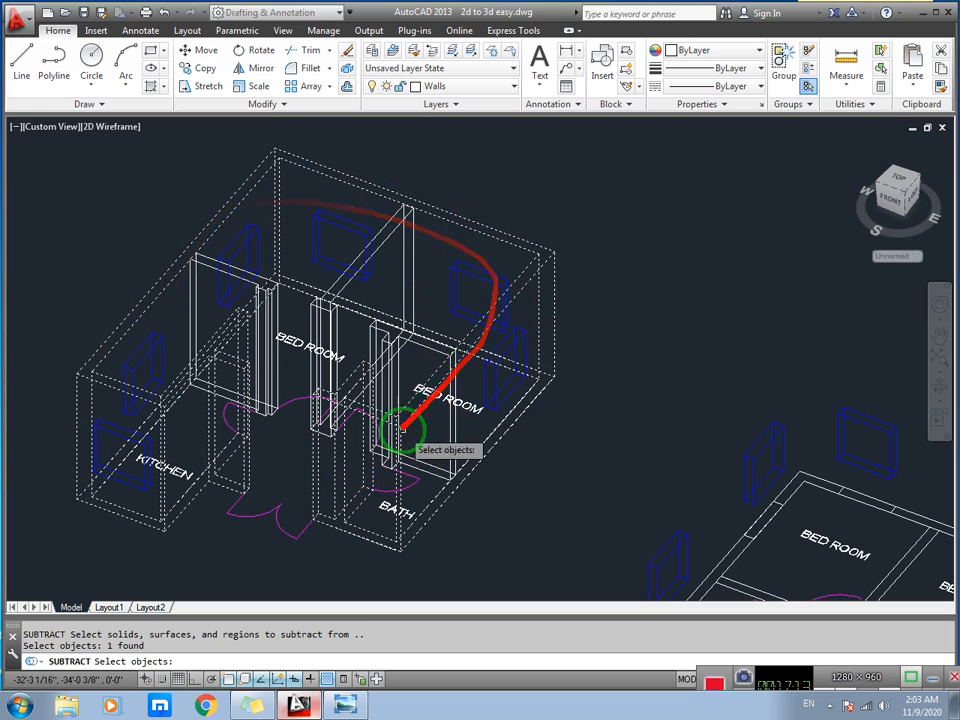
key(Return)
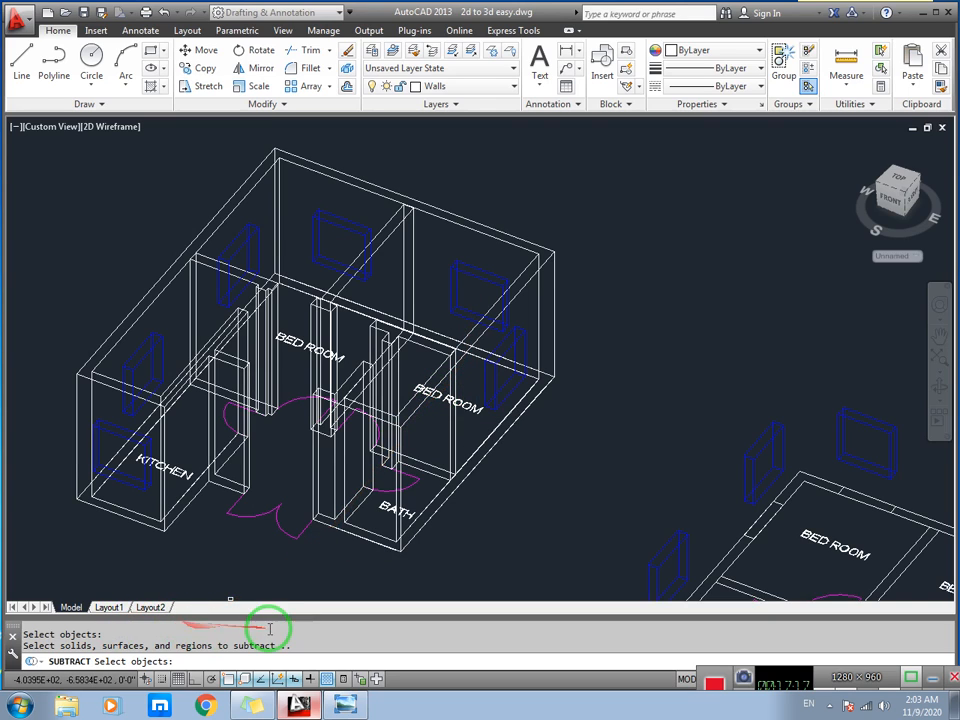
click(498, 358)
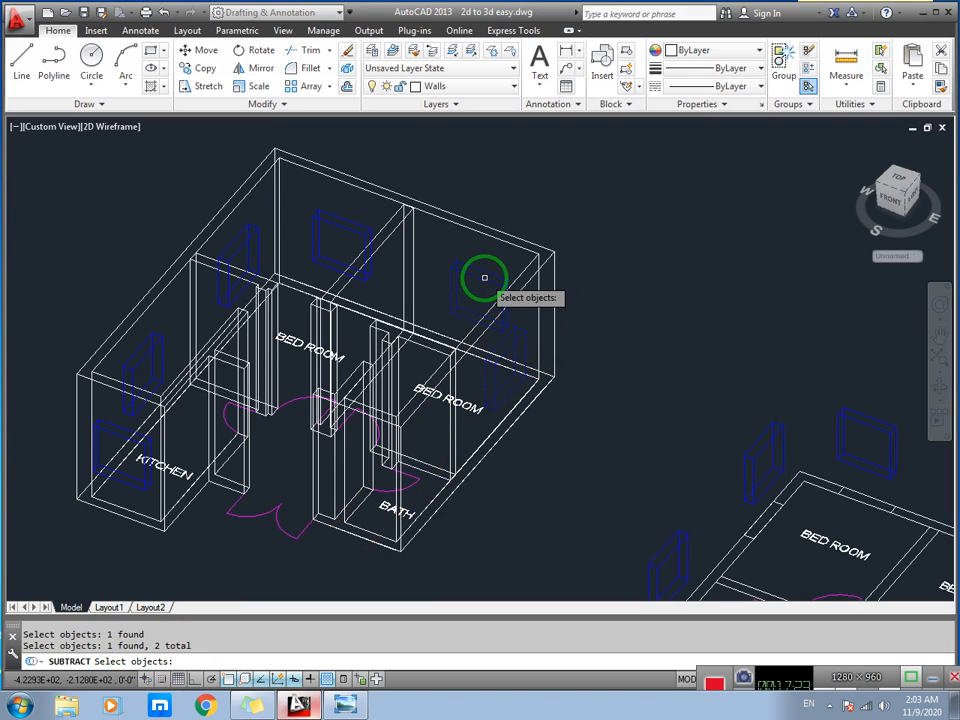
click(210, 264)
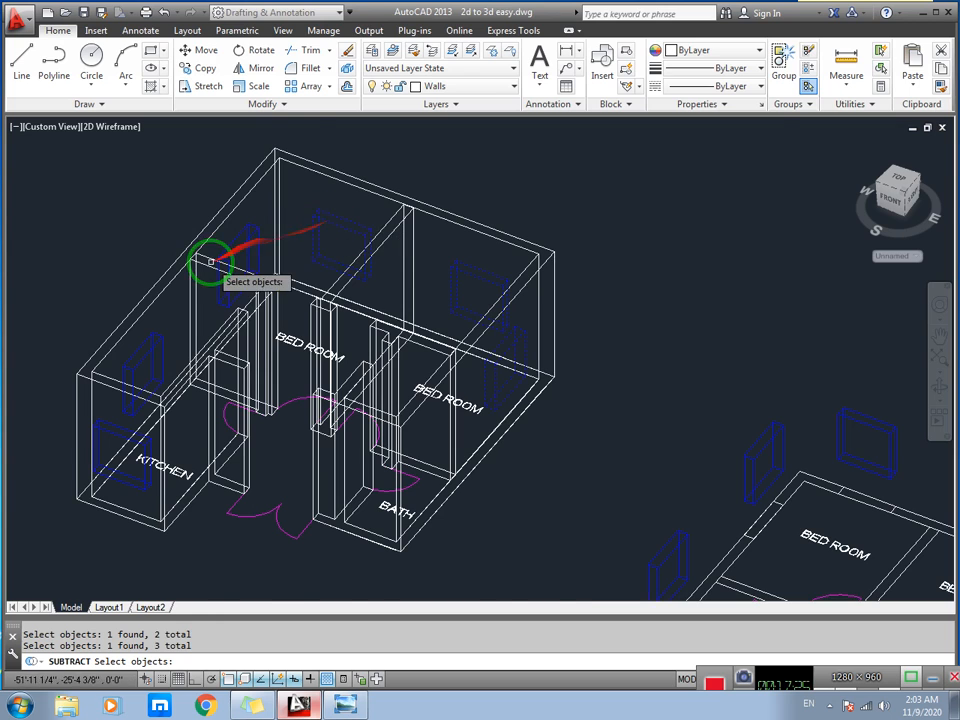
scroll(229, 262, up, 4)
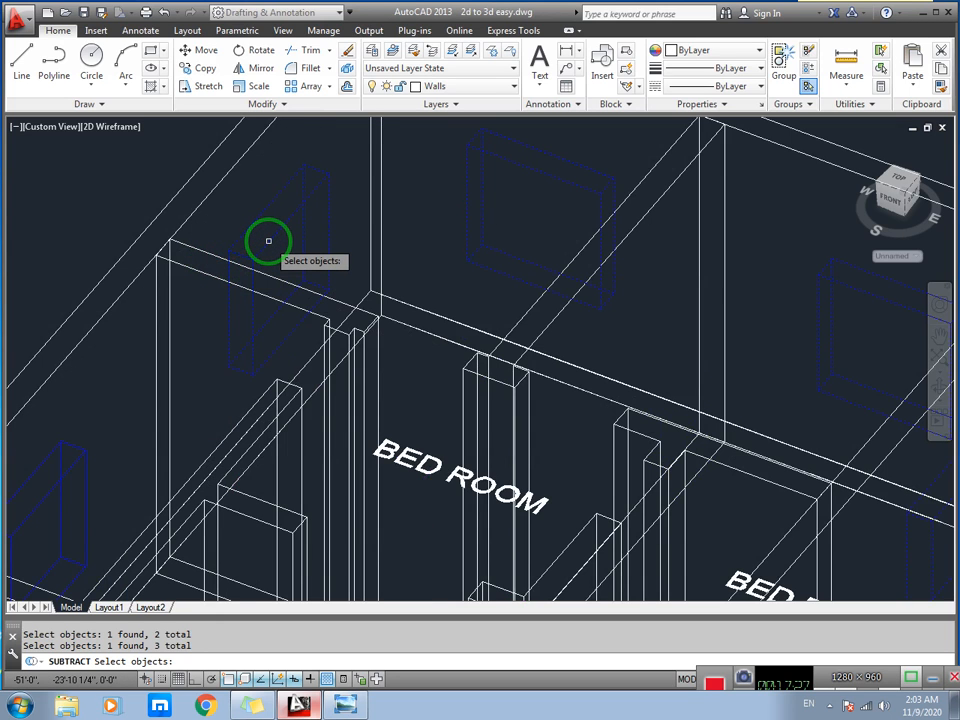
click(268, 241)
middle_drag(179, 375, 431, 246)
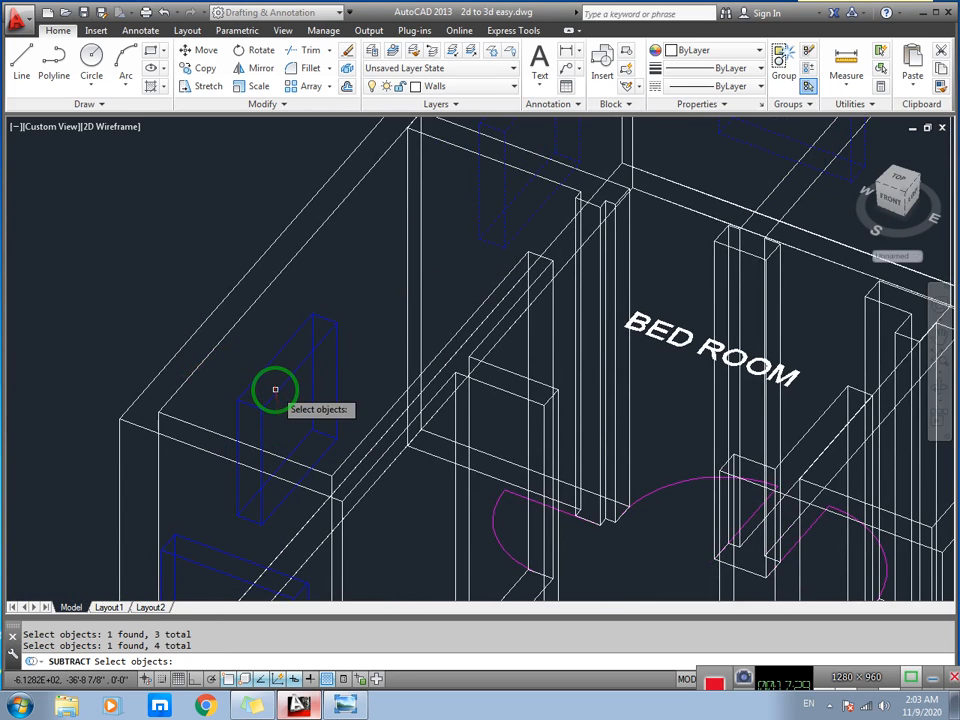
click(275, 389)
middle_drag(296, 425, 501, 208)
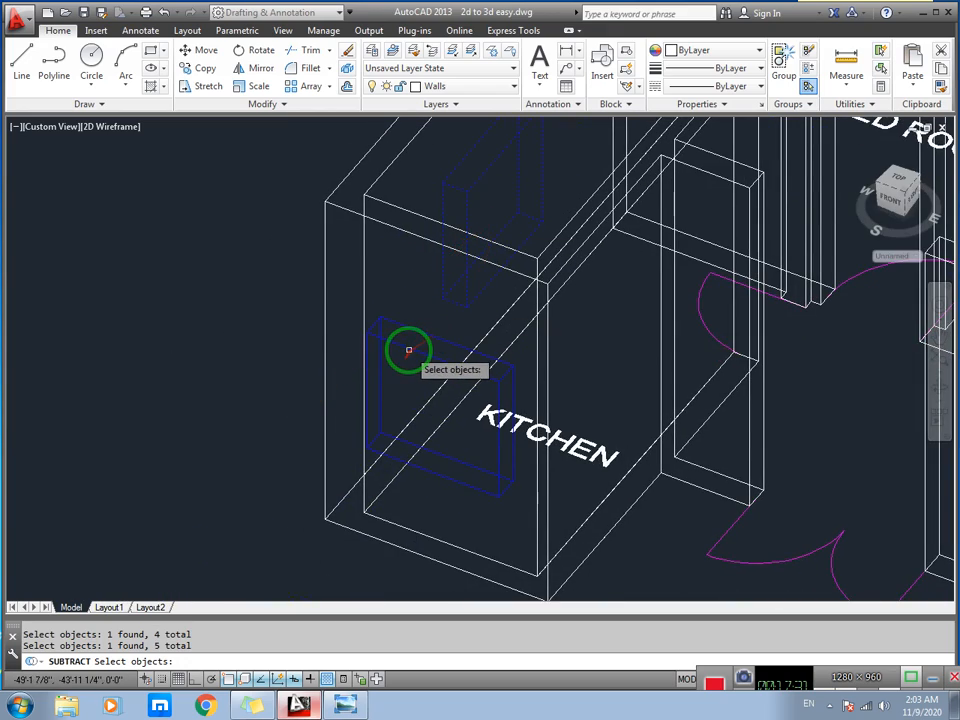
click(409, 349)
scroll(492, 362, down, 6)
middle_drag(651, 339, 542, 375)
scroll(515, 321, up, 4)
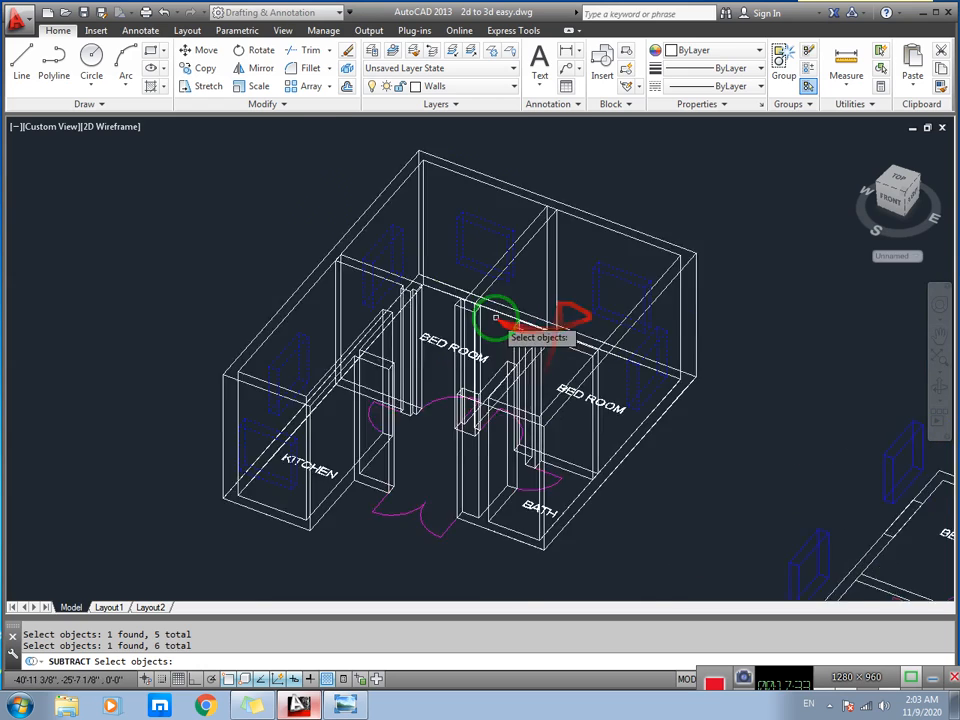
scroll(495, 326, down, 3)
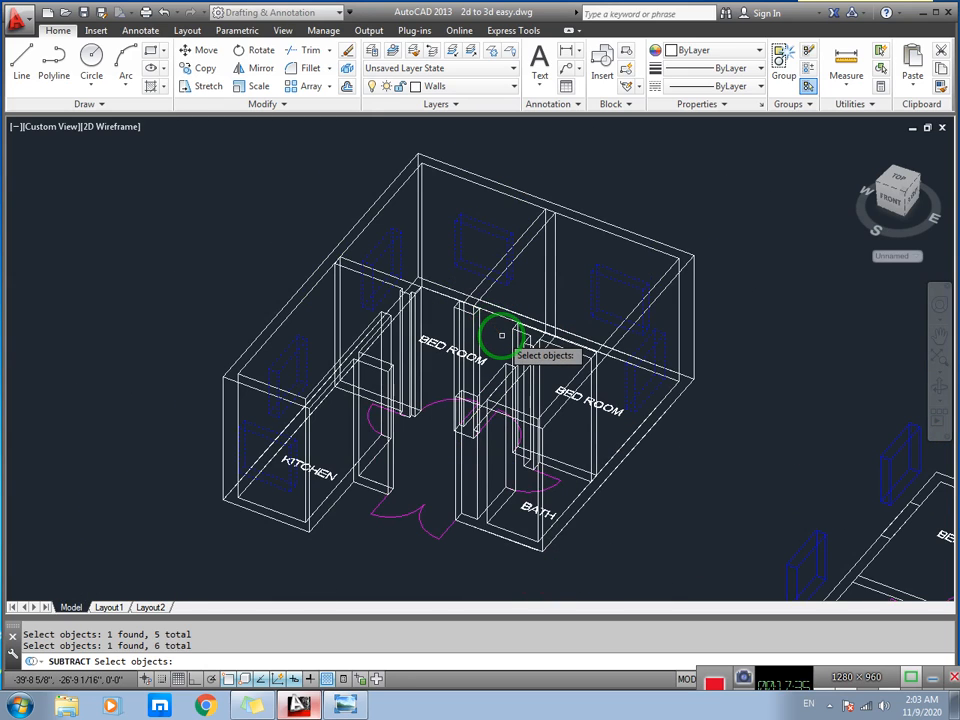
key(Return)
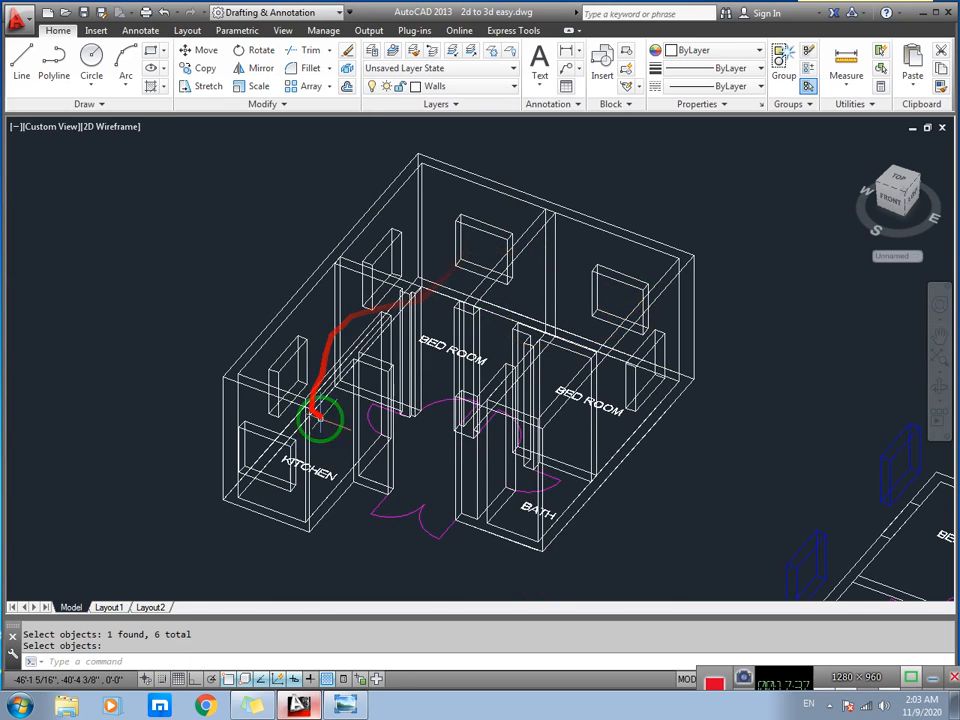
- Set the viewport's visual style to Realistic, inspect the window openings and save the drawing
click(109, 128)
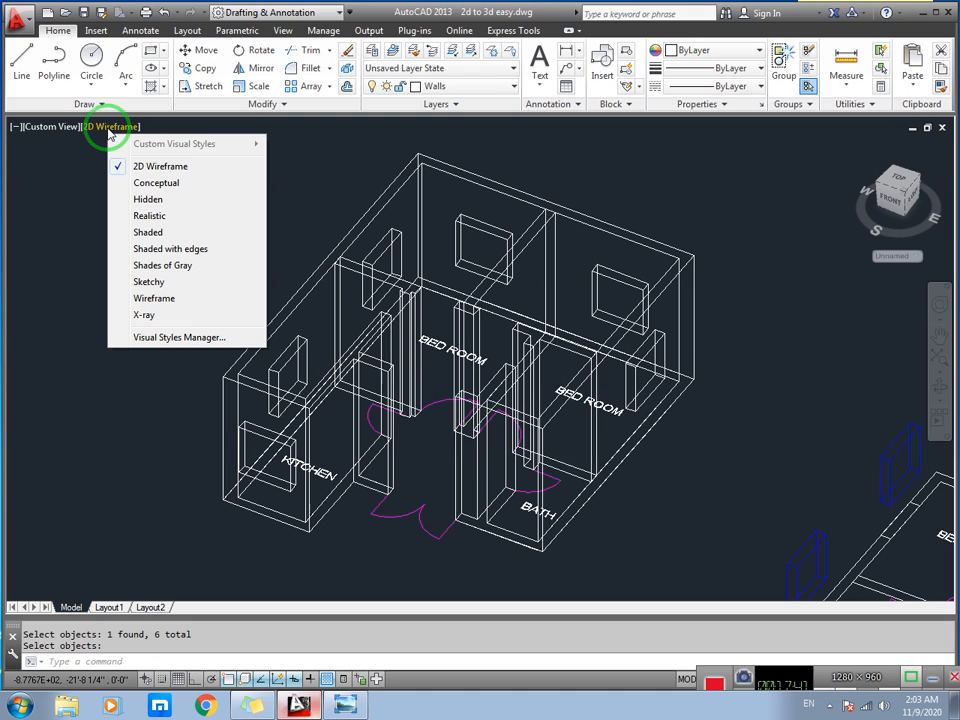
click(152, 219)
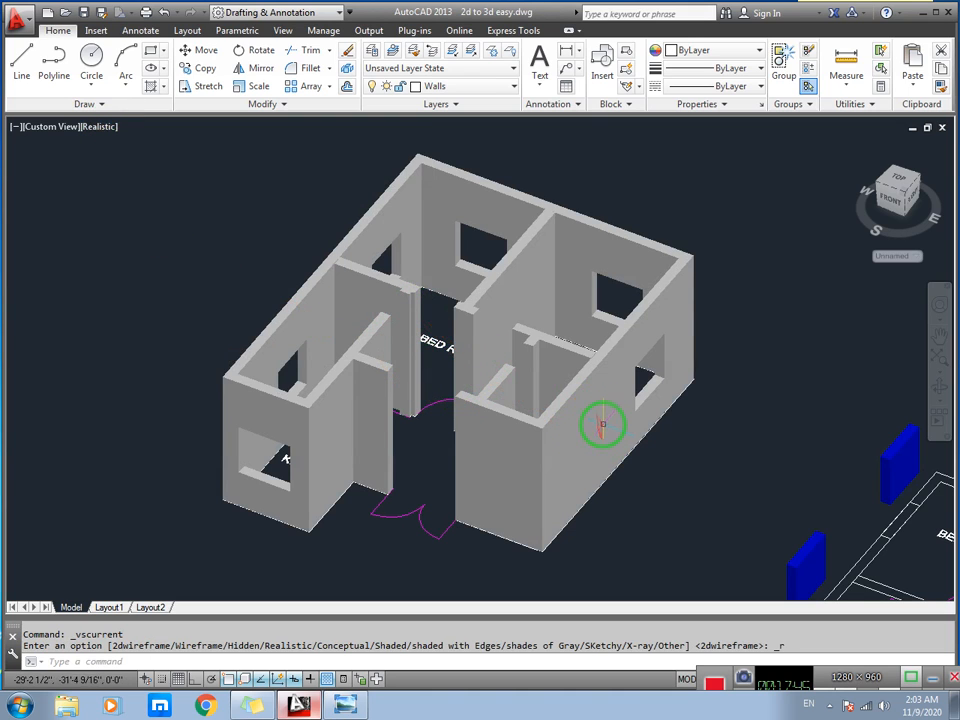
shift+middle_drag(602, 425, 515, 373)
scroll(572, 425, up, 2)
scroll(572, 425, down, 3)
scroll(520, 378, up, 2)
key(ctrl+s)
scroll(523, 395, down, 3)
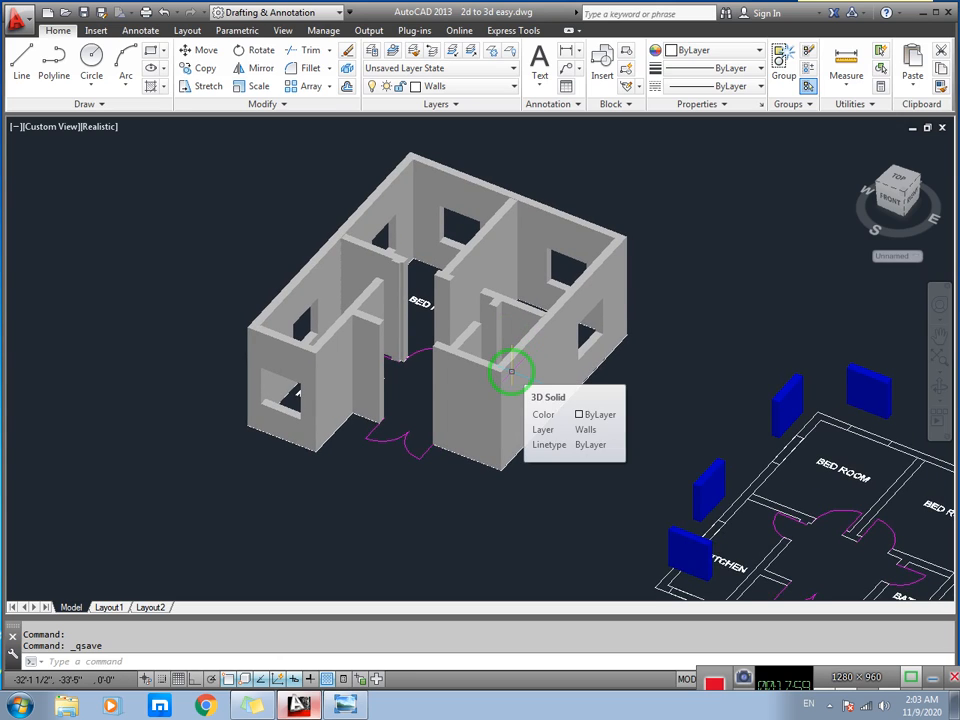
scroll(280, 386, up, 2)
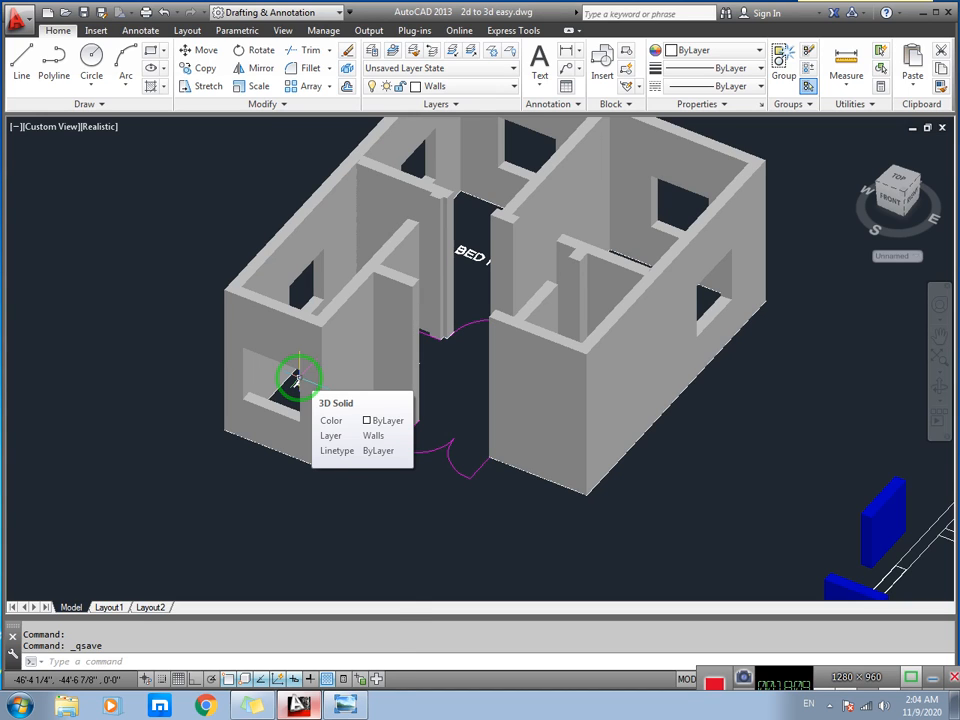
- Switch to Windows Photo Viewer to view the image of the AutoCAD Career channel page
click(348, 706)
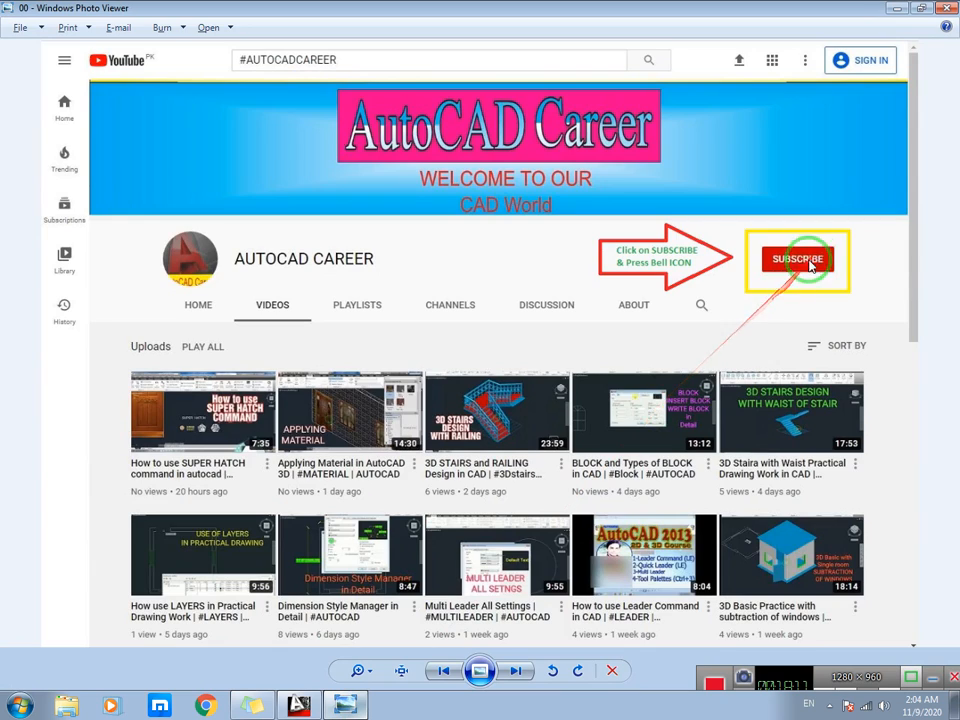